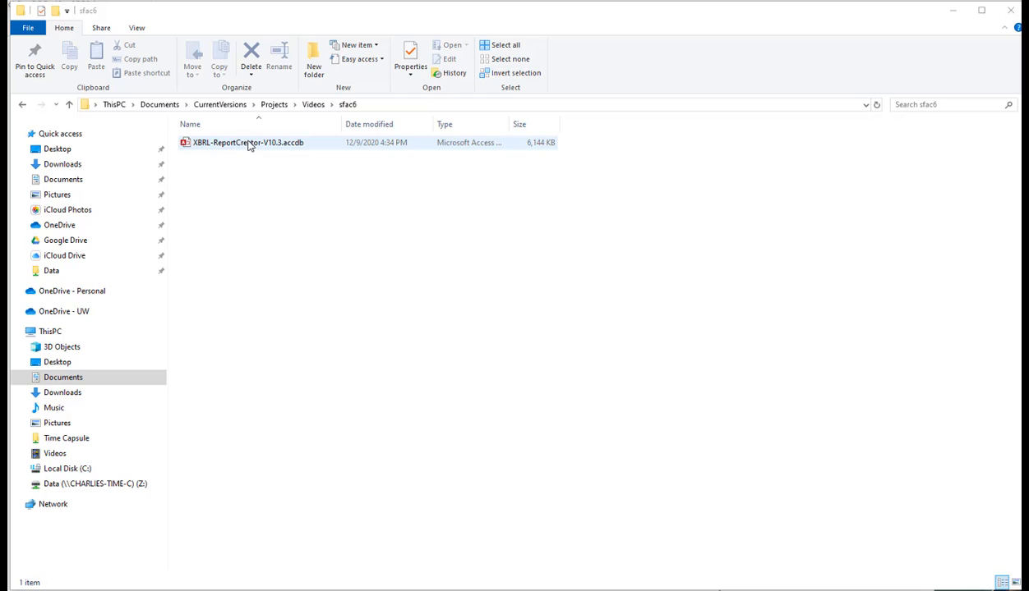
Step: Open the database XBRL-ReportCreator-V10.3.accdb and enable its active content
left_click(248, 144)
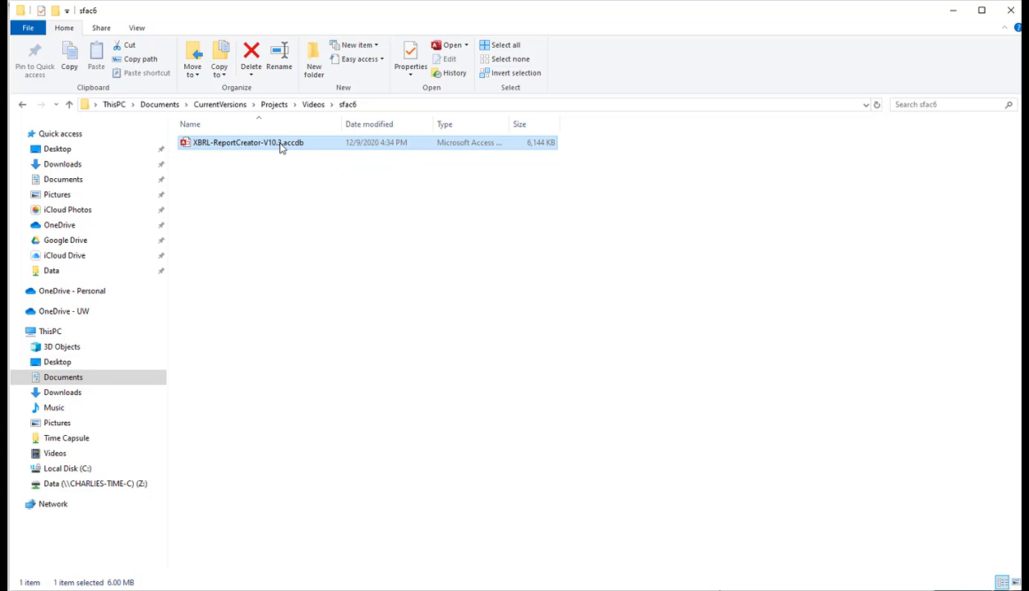
double_click(279, 147)
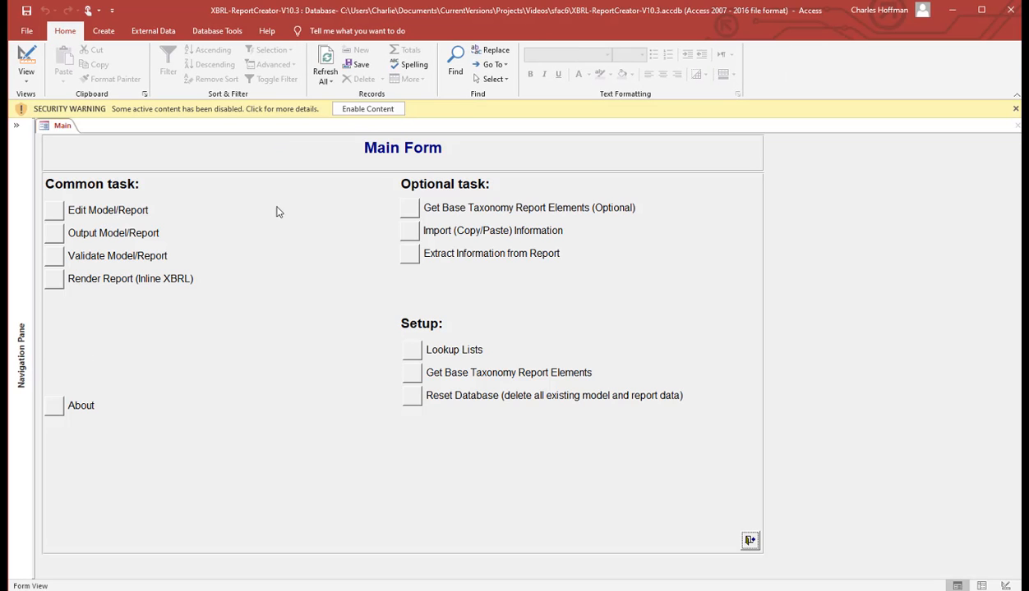
left_click(367, 110)
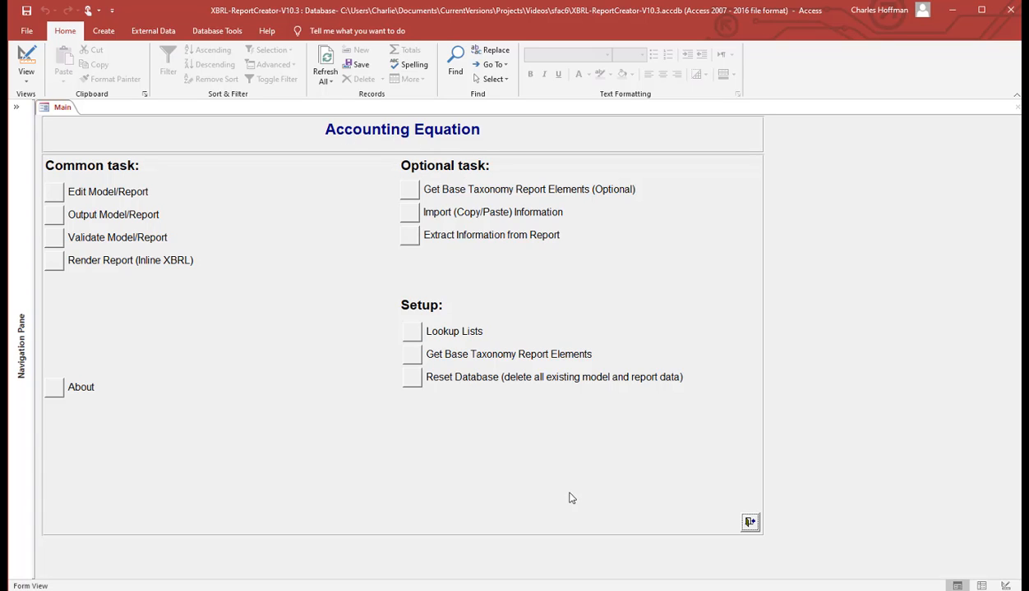
Step: Reset the database, deleting all existing model and report data
left_click(418, 379)
left_click(710, 351)
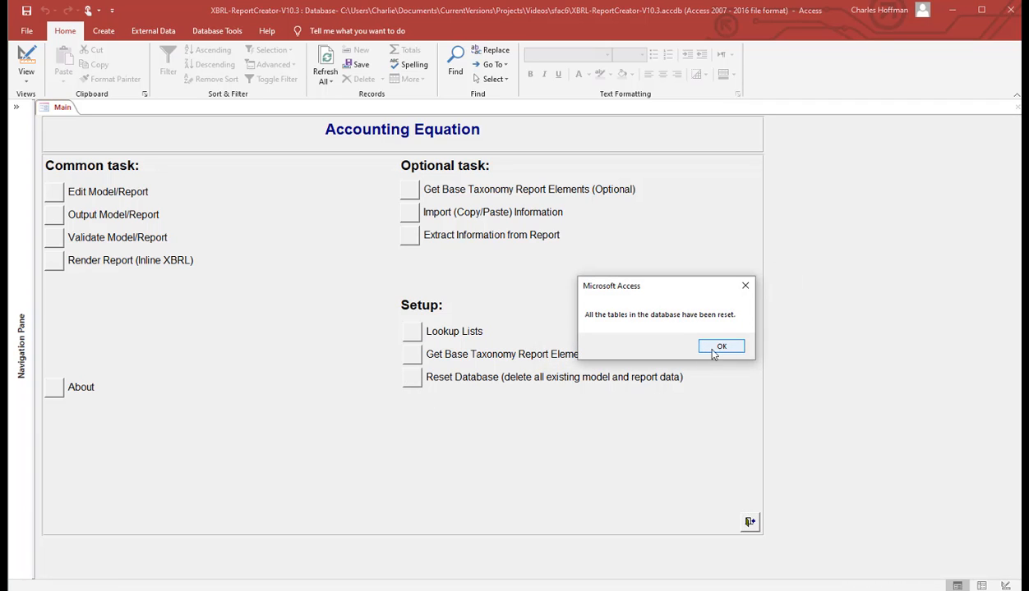
left_click(718, 346)
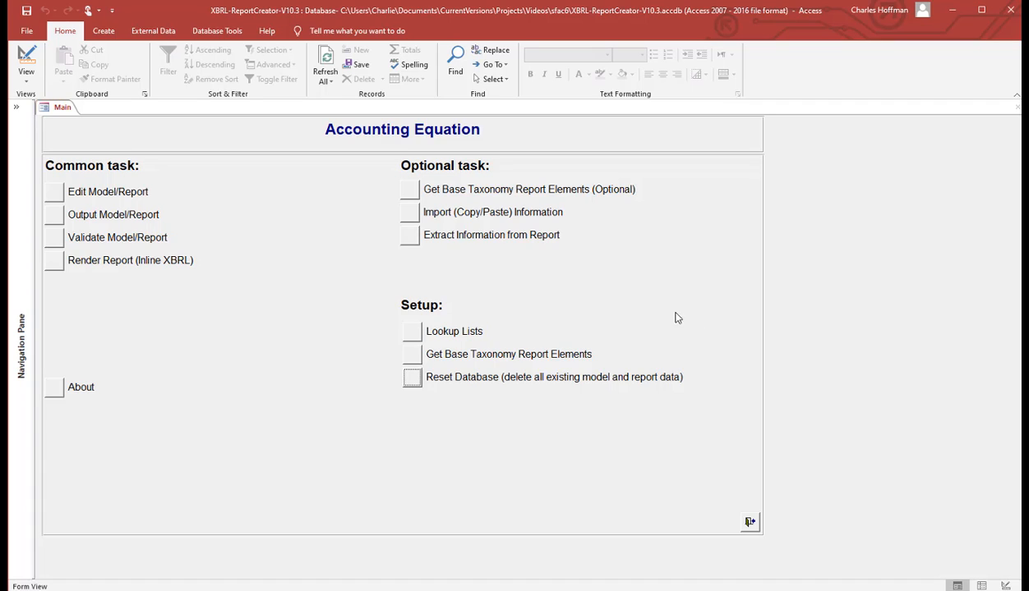
Step: Start a base information record for the model with code Local and namespace prefix sfac6
left_click(55, 192)
left_click(56, 192)
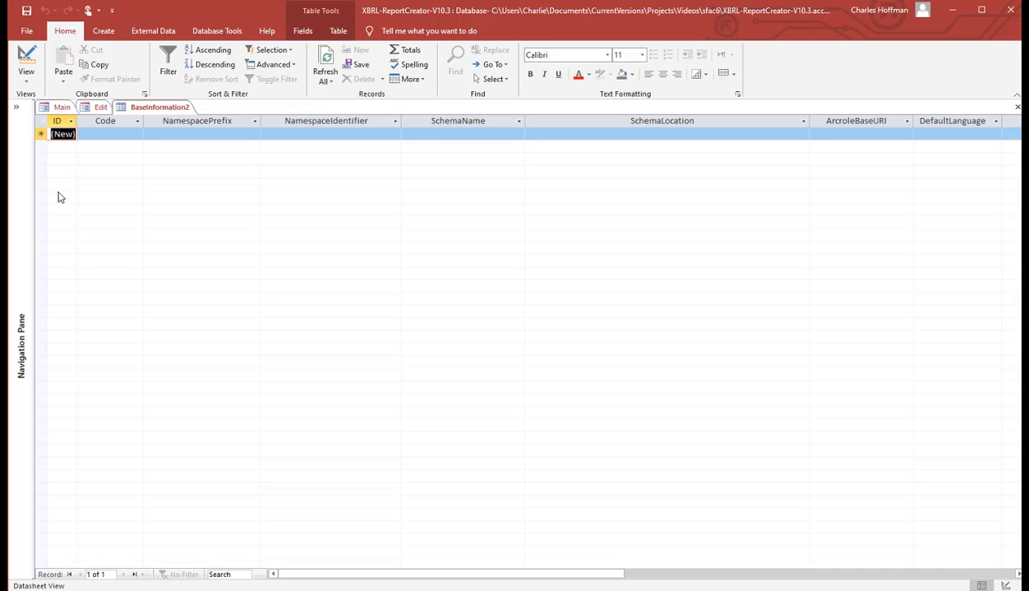
left_click(118, 134)
left_click(136, 134)
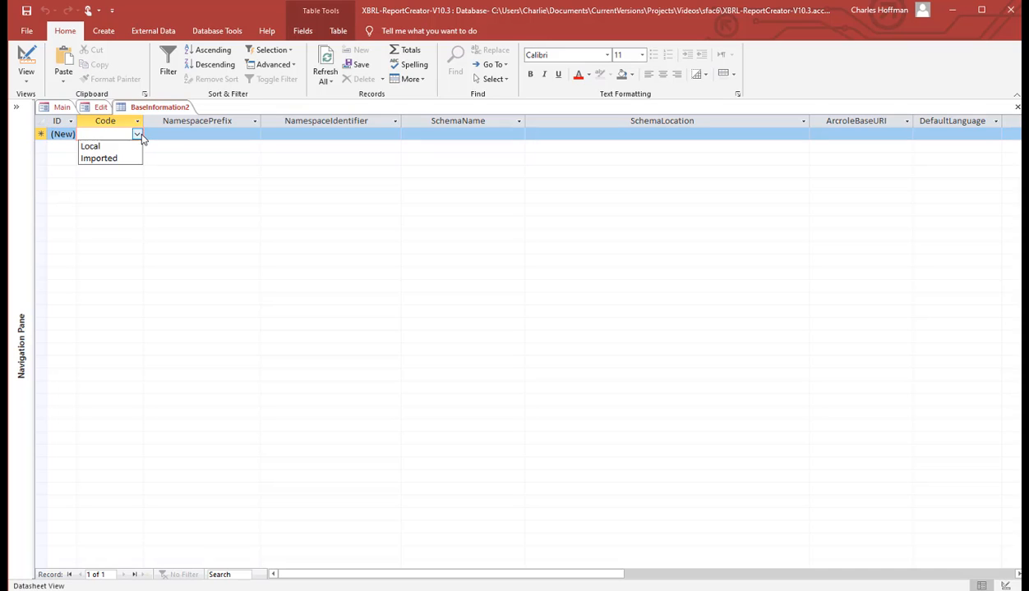
left_click(89, 147)
left_click(168, 131)
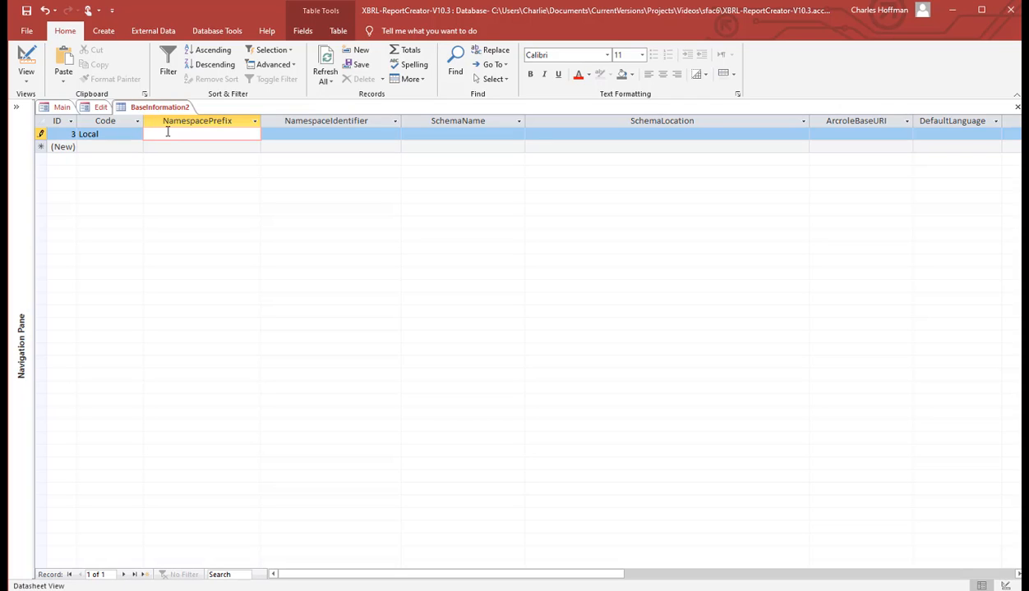
type("sfac6")
key("Tab")
type("h")
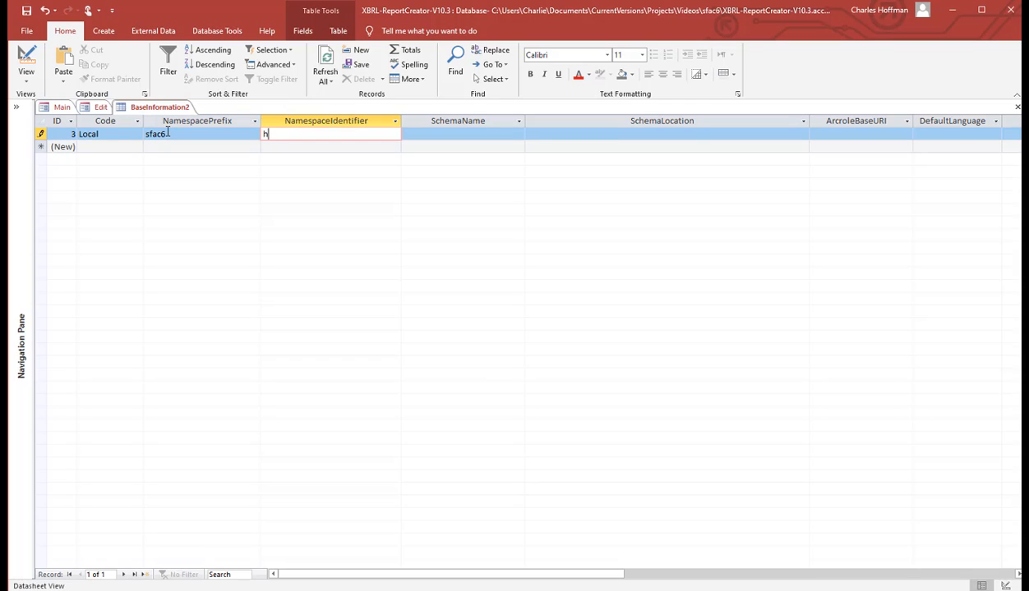
type("ttp://www.xbrlsite.com/sfac")
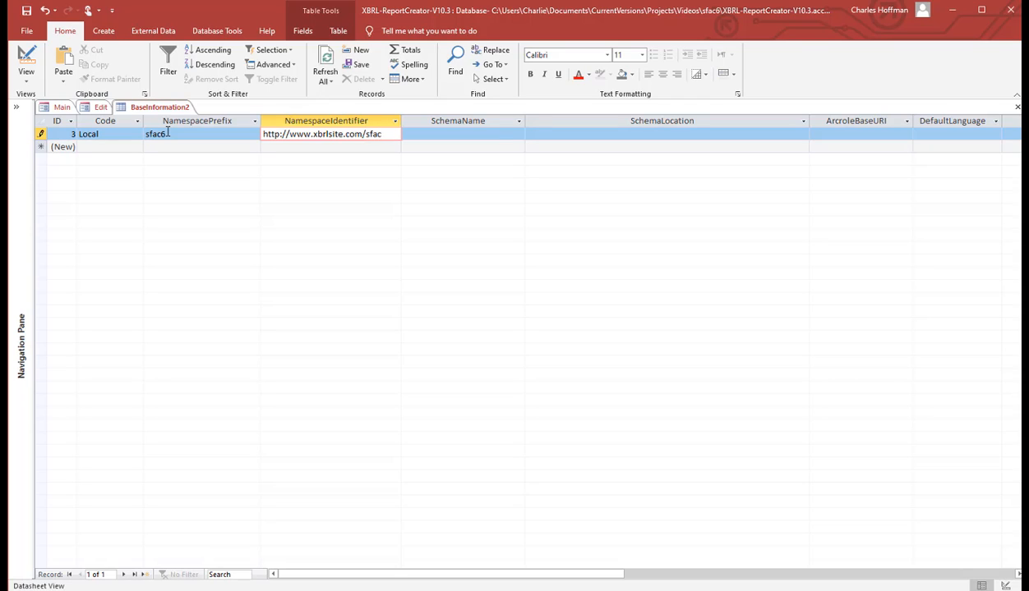
type("6")
key("Tab")
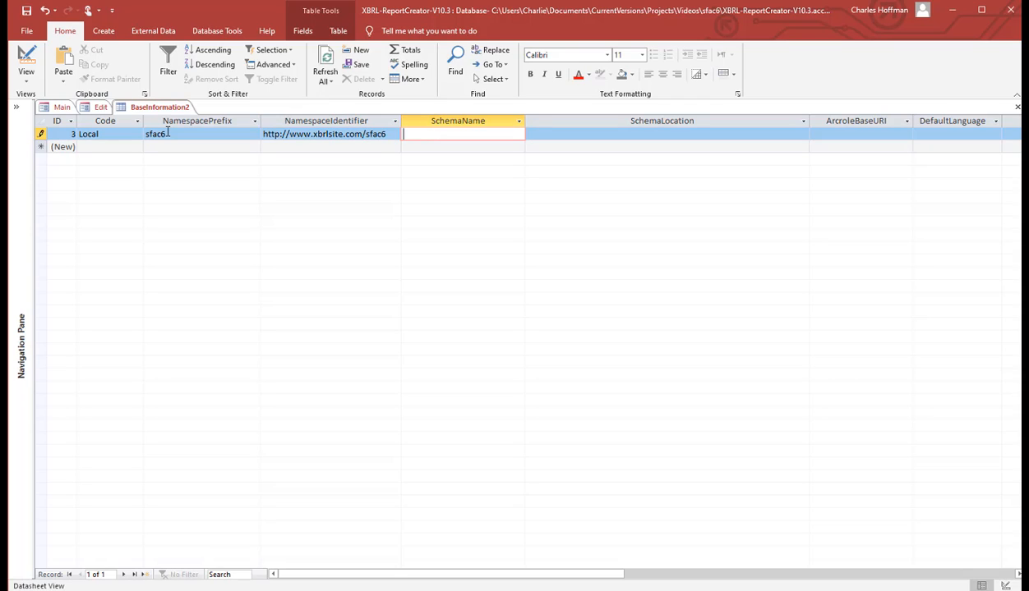
type("sfac6.xsd")
key("Tab")
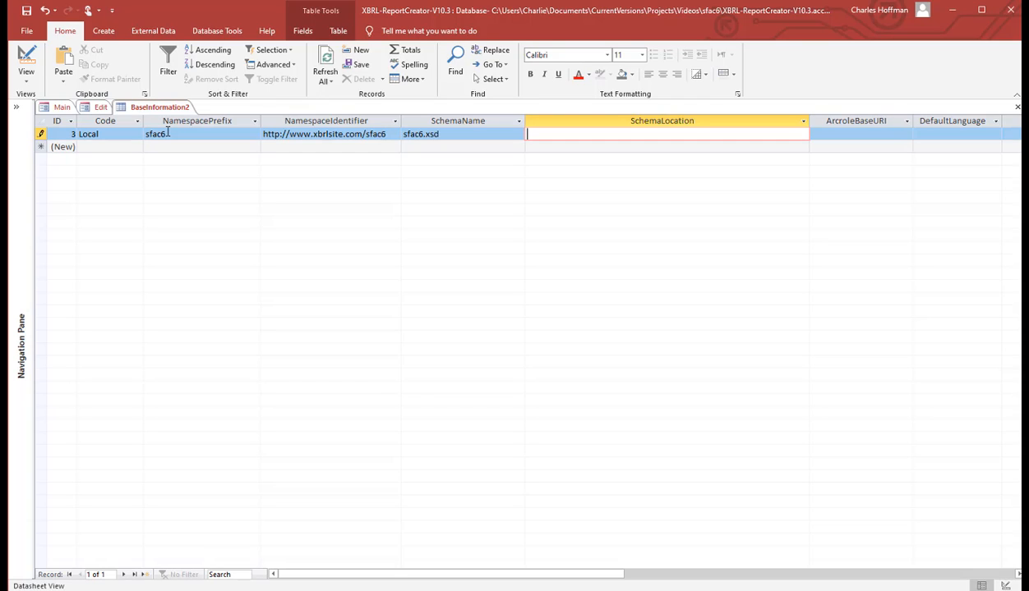
Step: Set the Local record's schema location to sfac6.xsd and default language to en, leaving the arcrole base URI empty
type("sfac6.xd")
key("BackSpace")
type("sd")
key("Tab")
key("Tab")
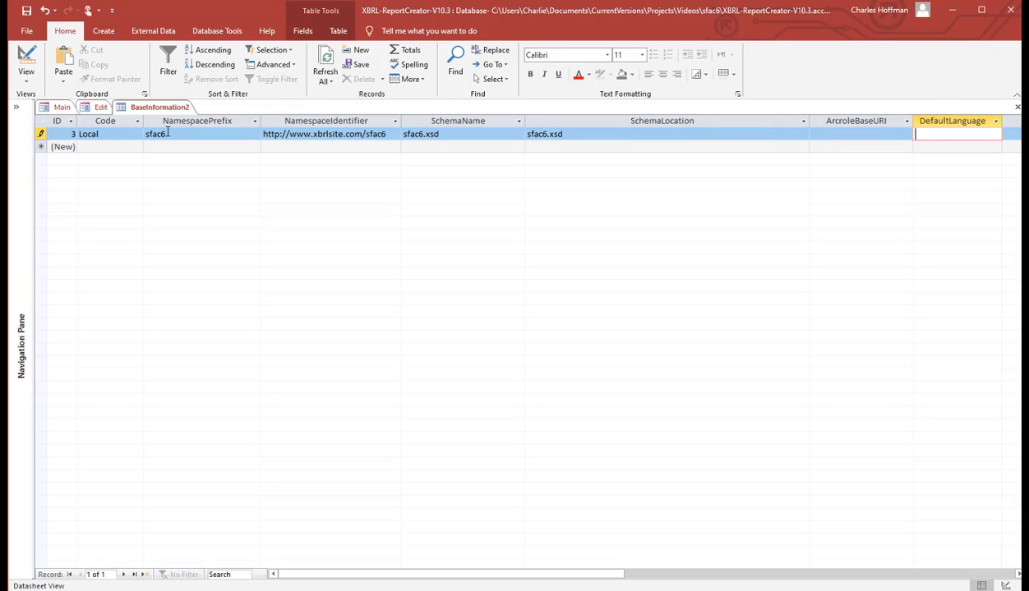
type("en")
key("Tab")
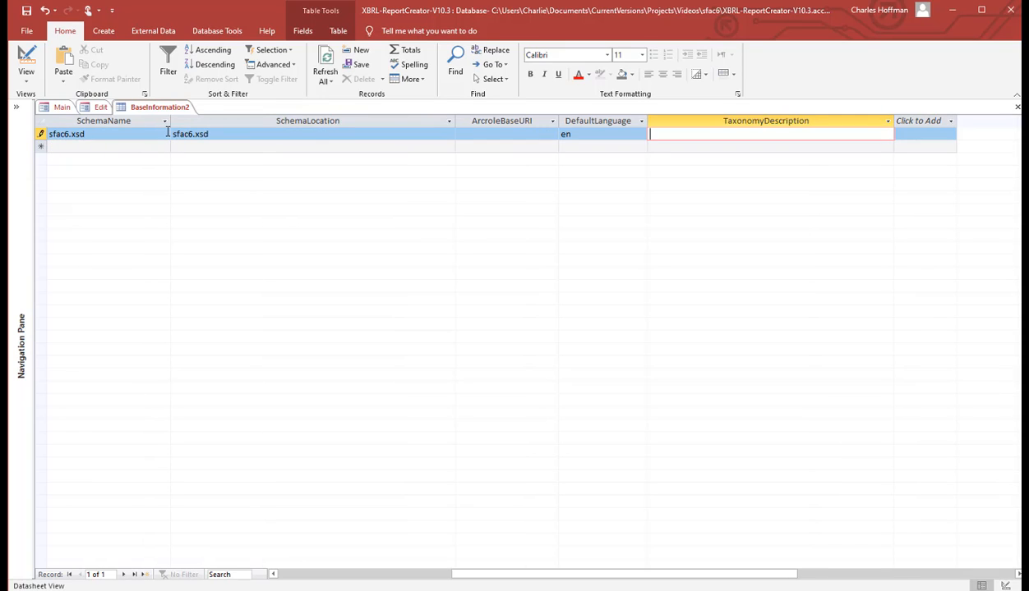
Step: Enter the taxonomy description "SFAC 6 Elements of Financial Statements" and close the base information table
type("SFAC 6 Elements of Financial State")
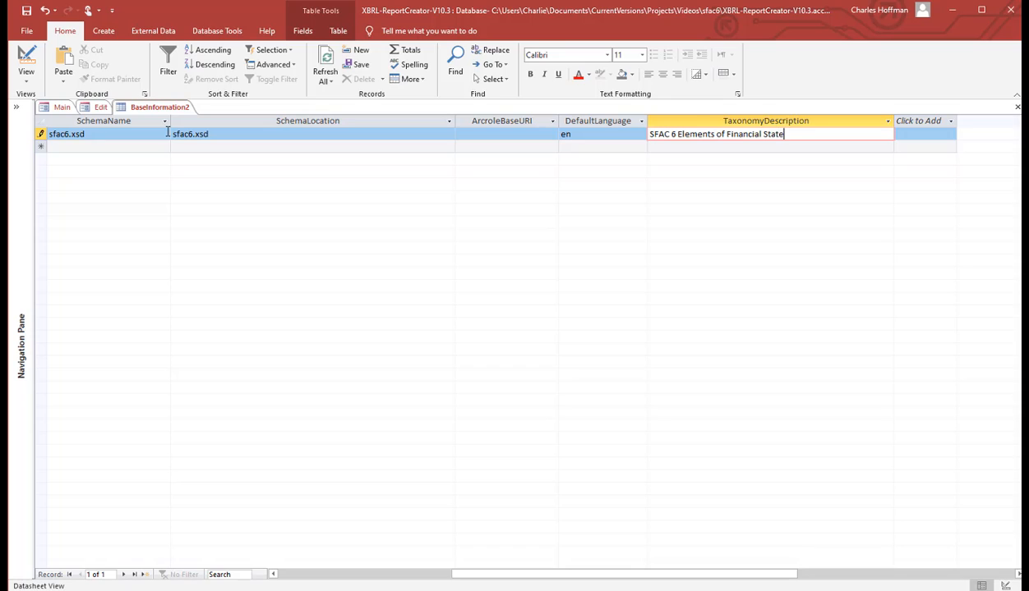
type("ments")
key("Tab")
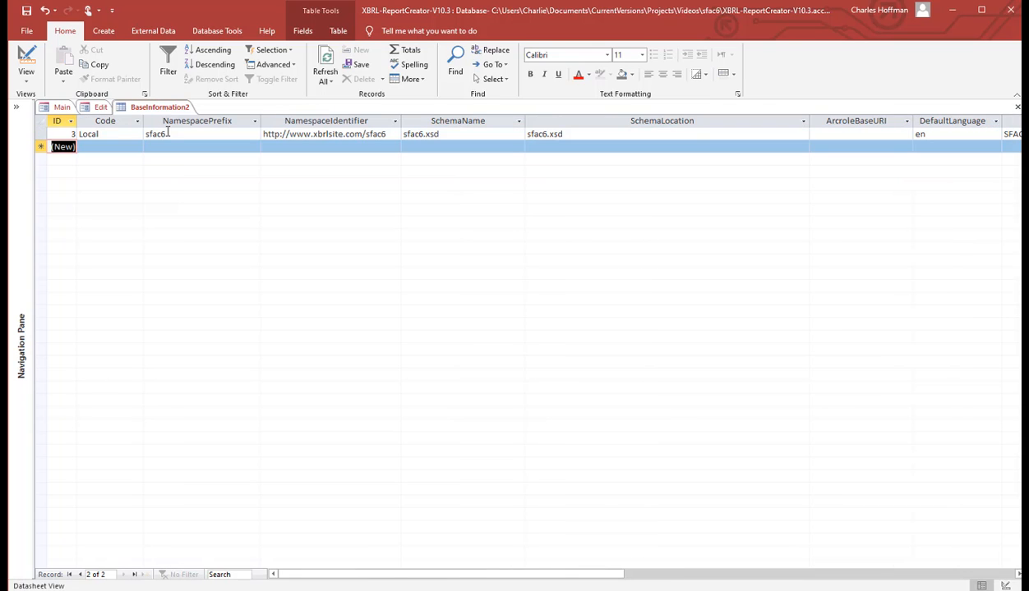
key("Tab")
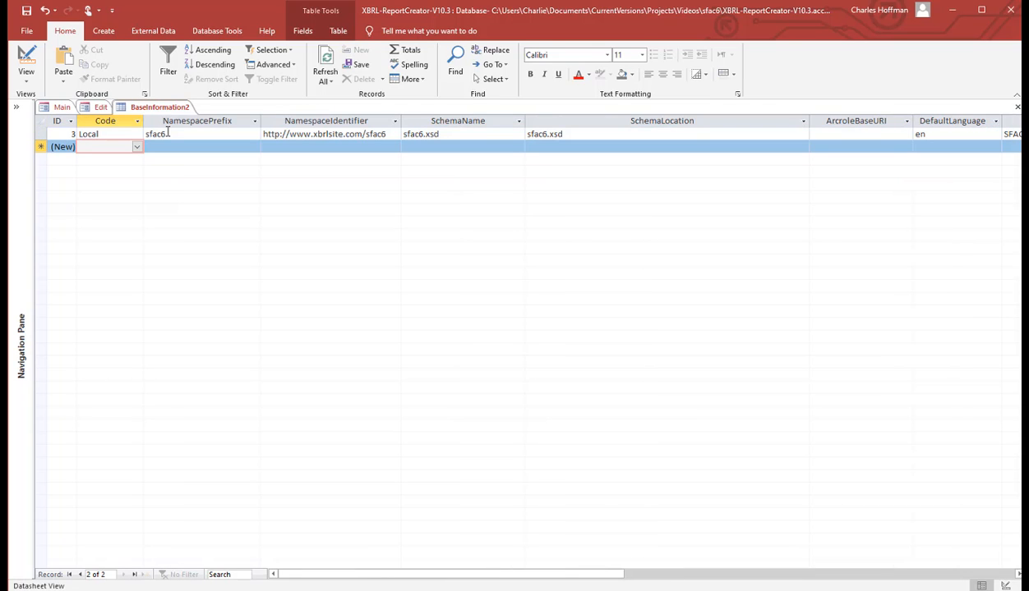
left_click(137, 147)
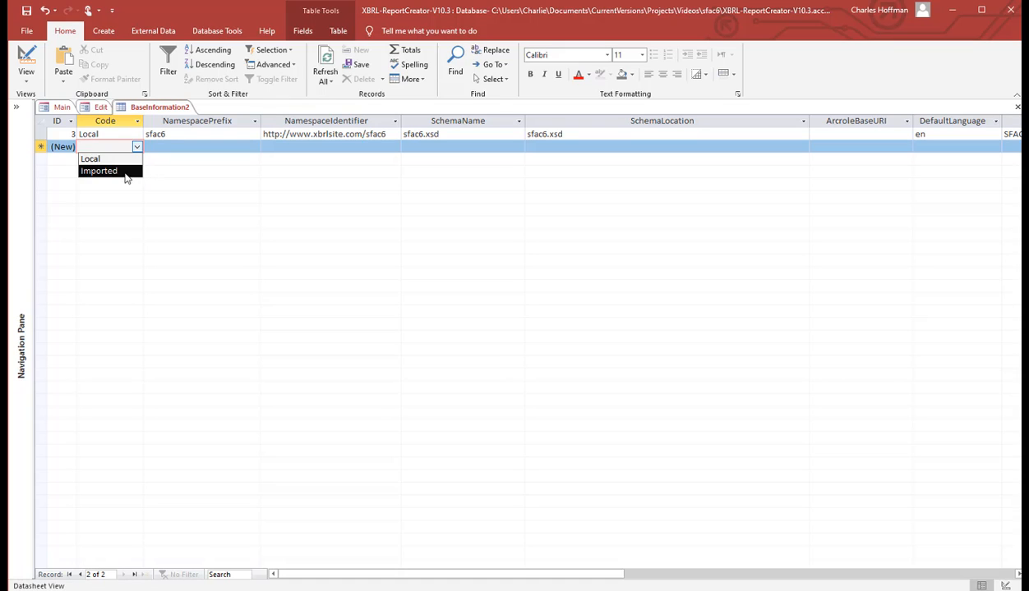
left_click(136, 147)
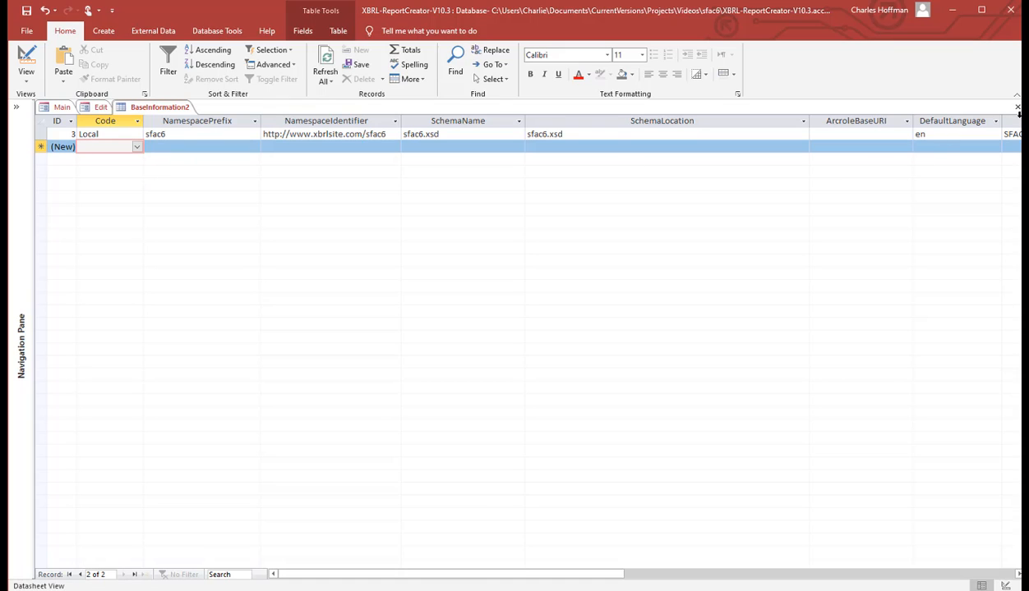
left_click(1017, 108)
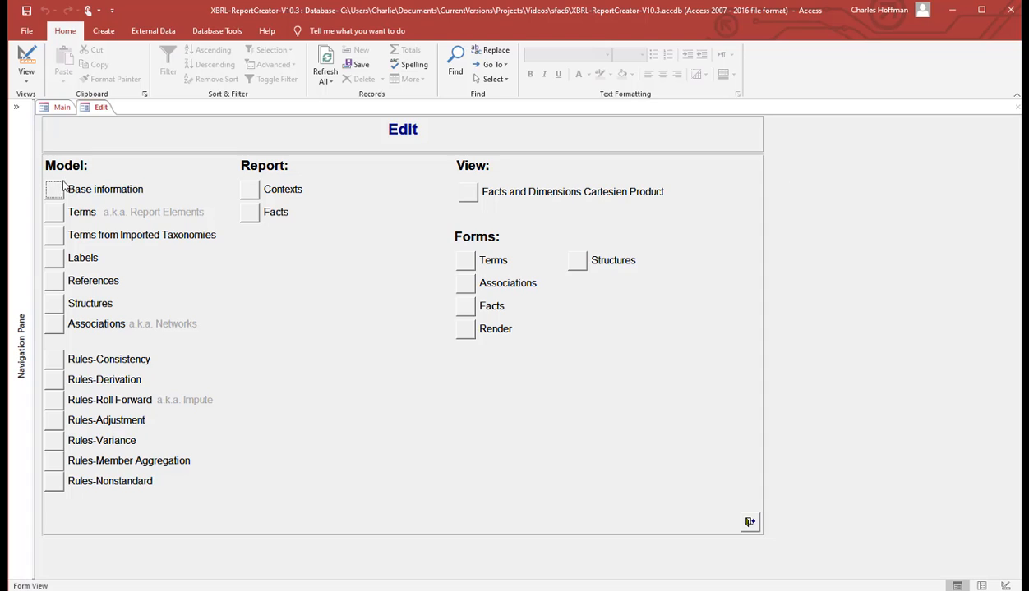
Step: Start the first report element in the model's terms: sequence 1, prefix sfac6, name Assets, category Concept
left_click(54, 212)
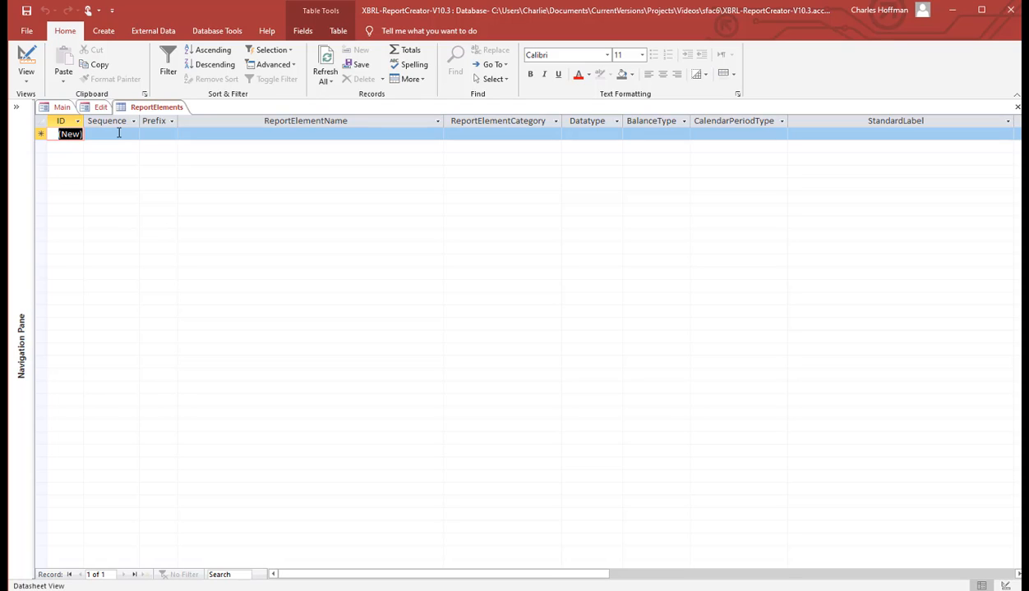
left_click(125, 132)
type("1")
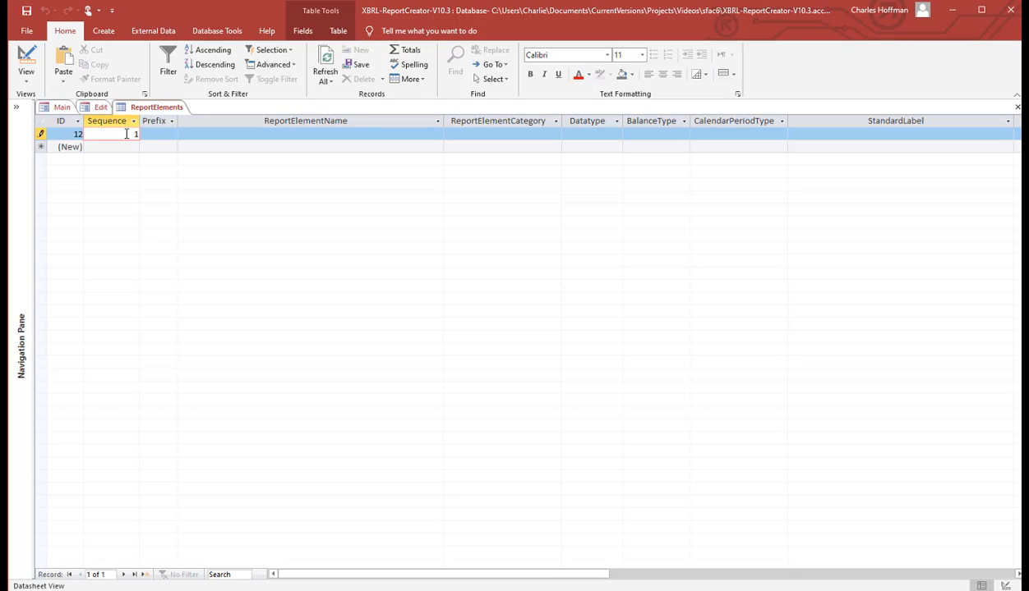
key("Tab")
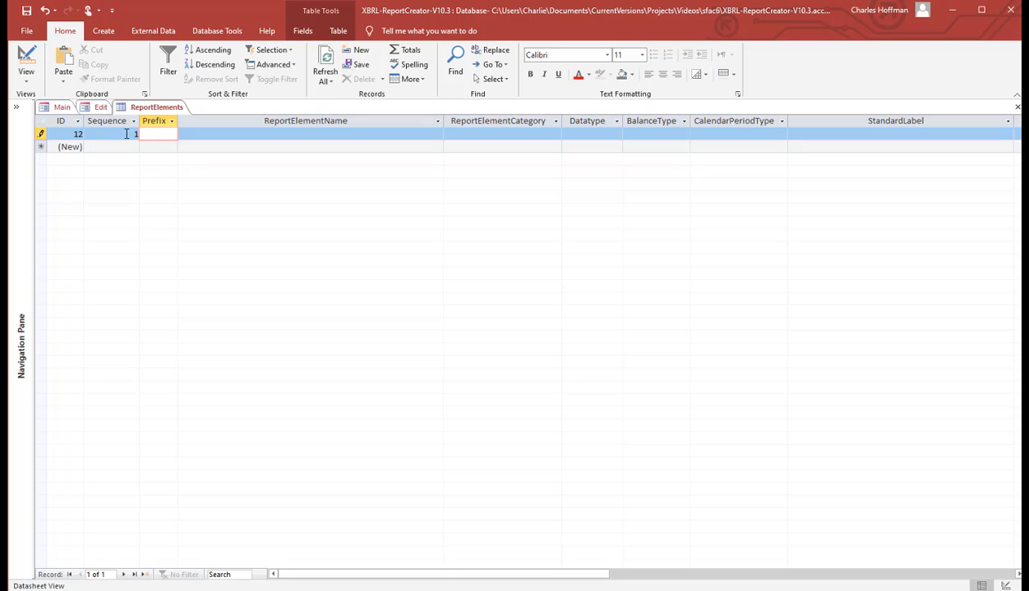
type("sfac6")
key("Tab")
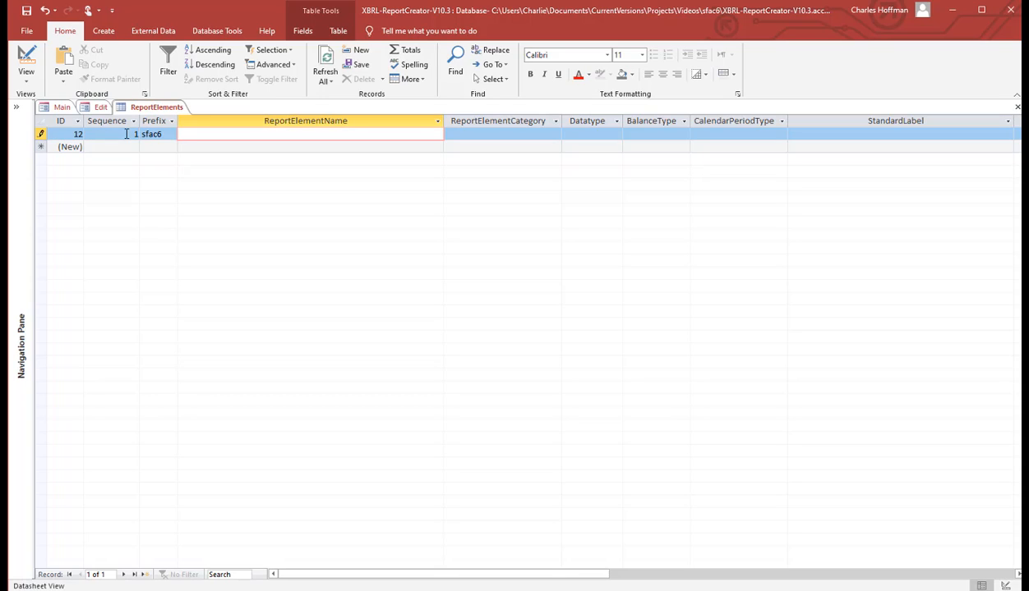
type("Assets")
key("Tab")
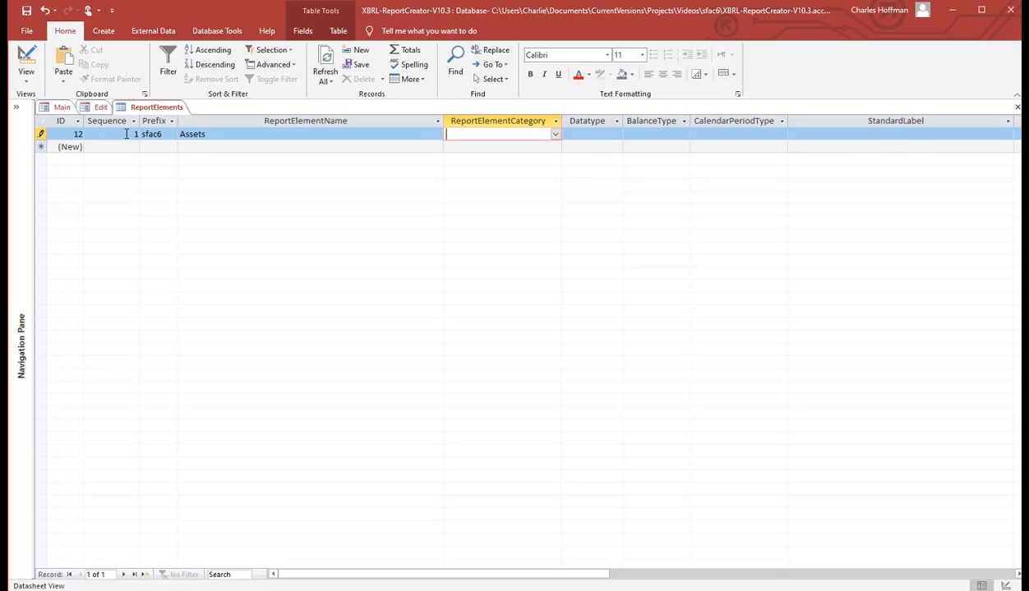
type("Concept")
key("Tab")
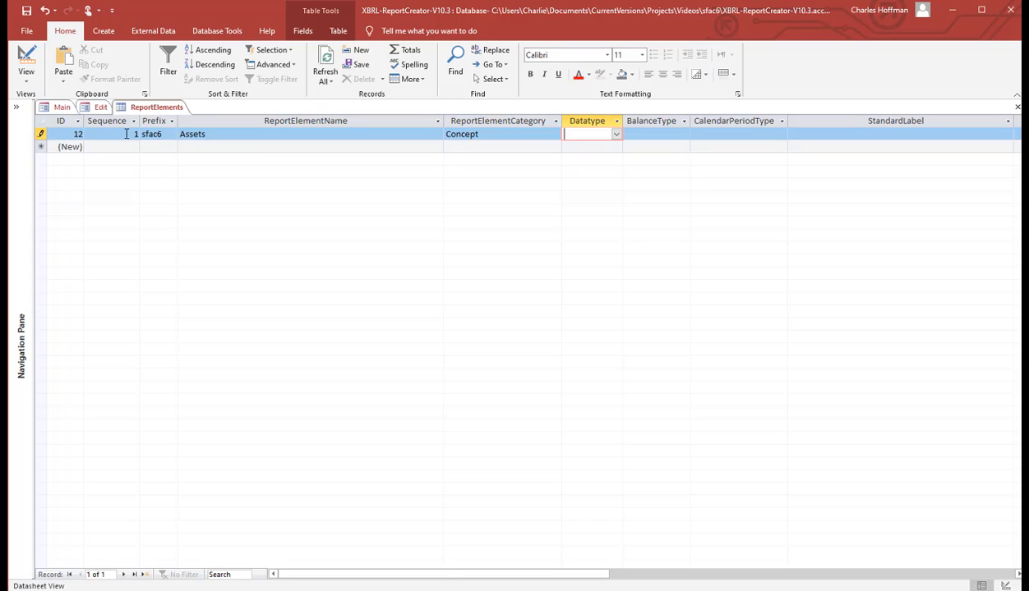
Step: Complete the Assets element with datatype Monetary, balance type Debit, period type Instant and standard label Assets
type(",")
key("BackSpace")
type("M")
key("Tab")
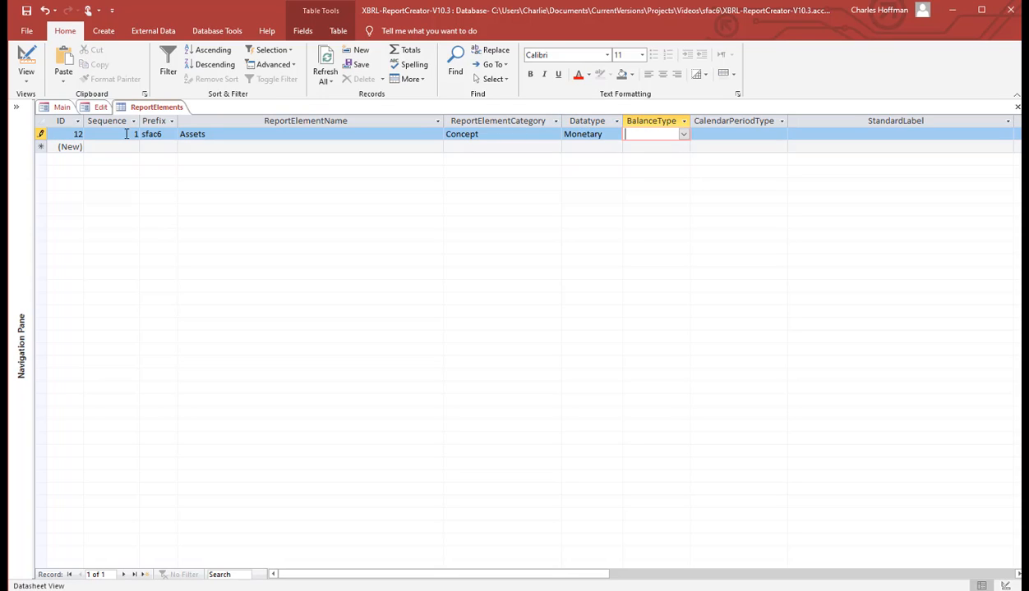
type("debit")
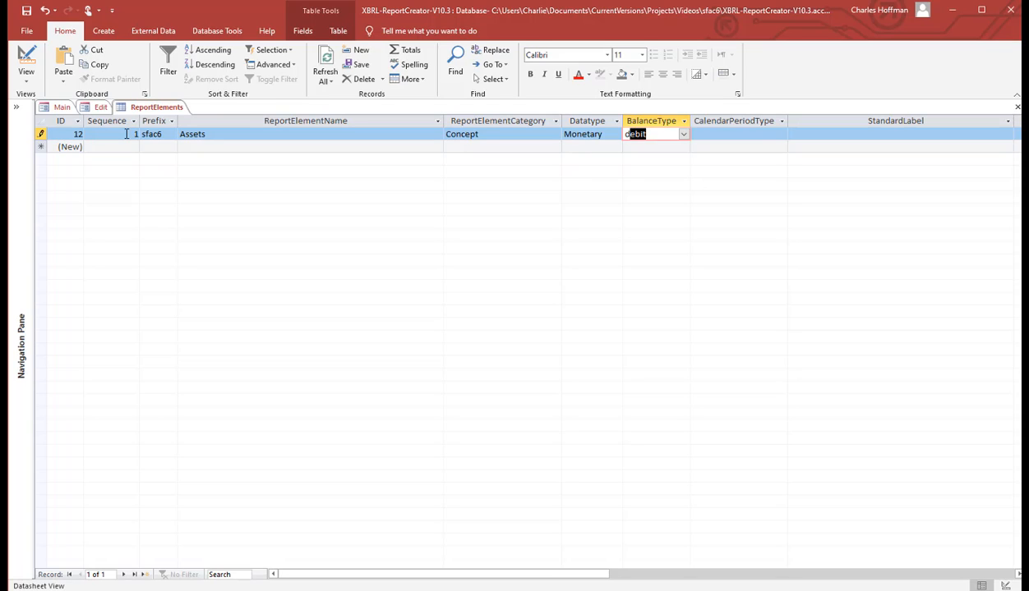
key("Tab")
type("i")
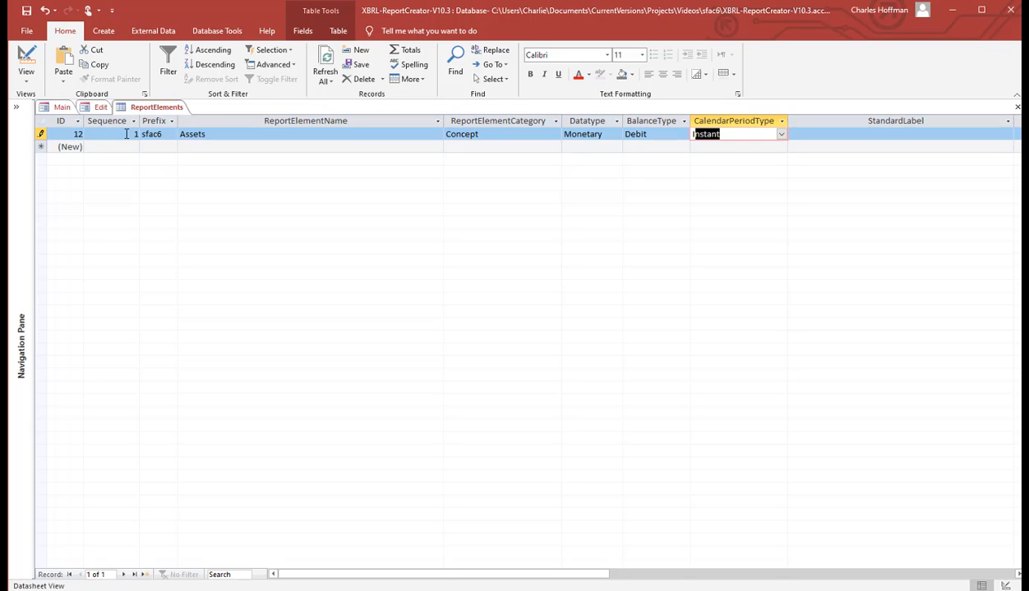
key("Tab")
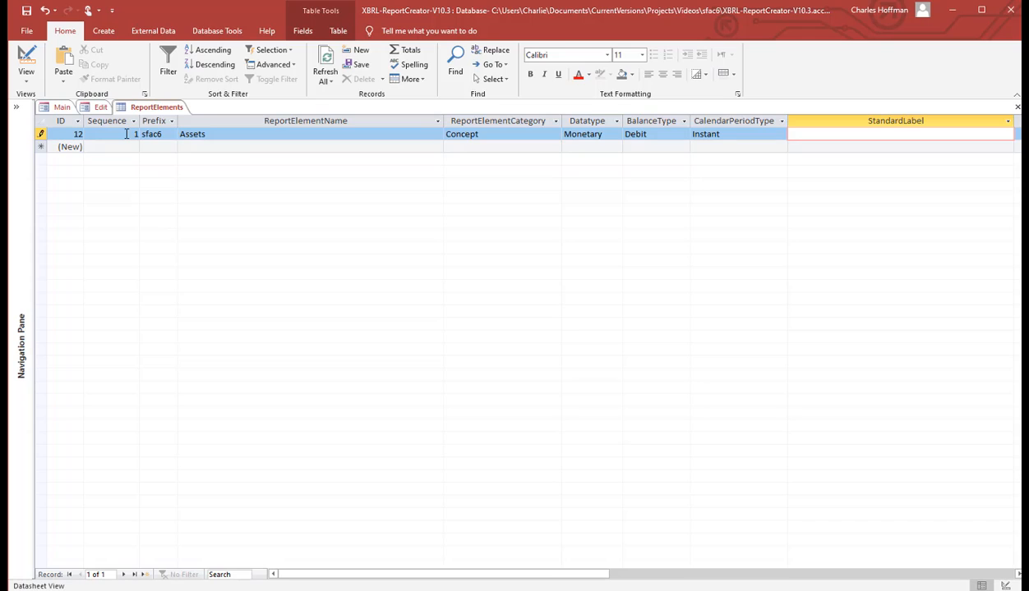
type("Assets")
key("Tab")
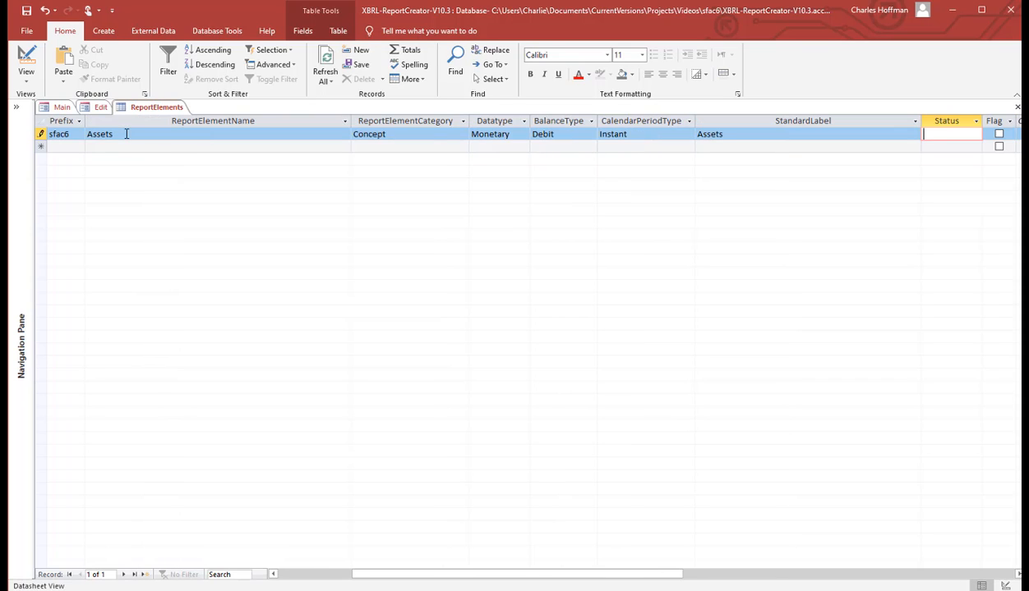
key("Tab")
key("Tab")
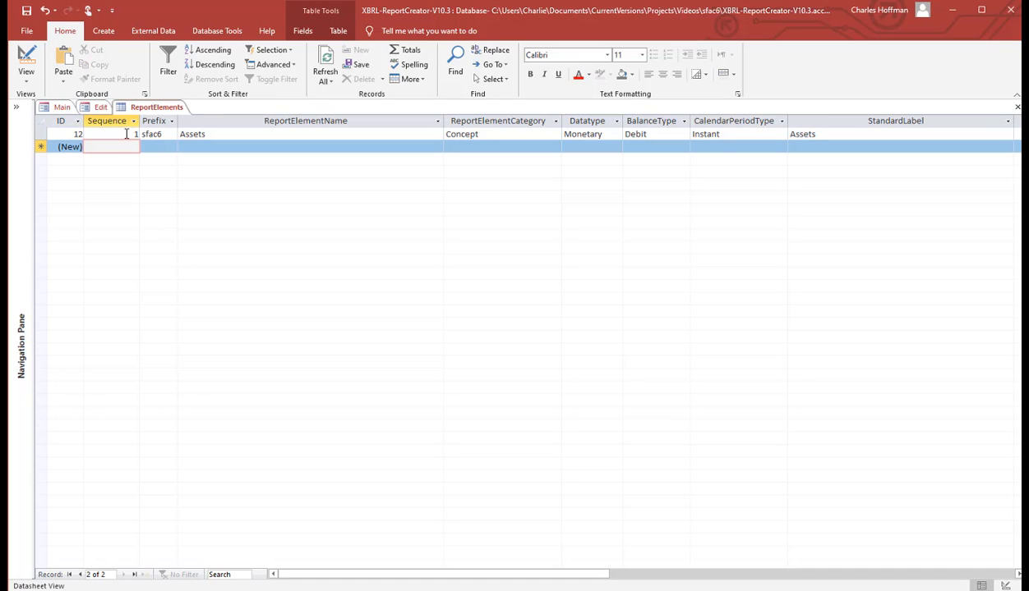
Step: Start a second report element with sequence 2, prefix sfac6, name Liabilities and category Concept
type("2")
key("Tab")
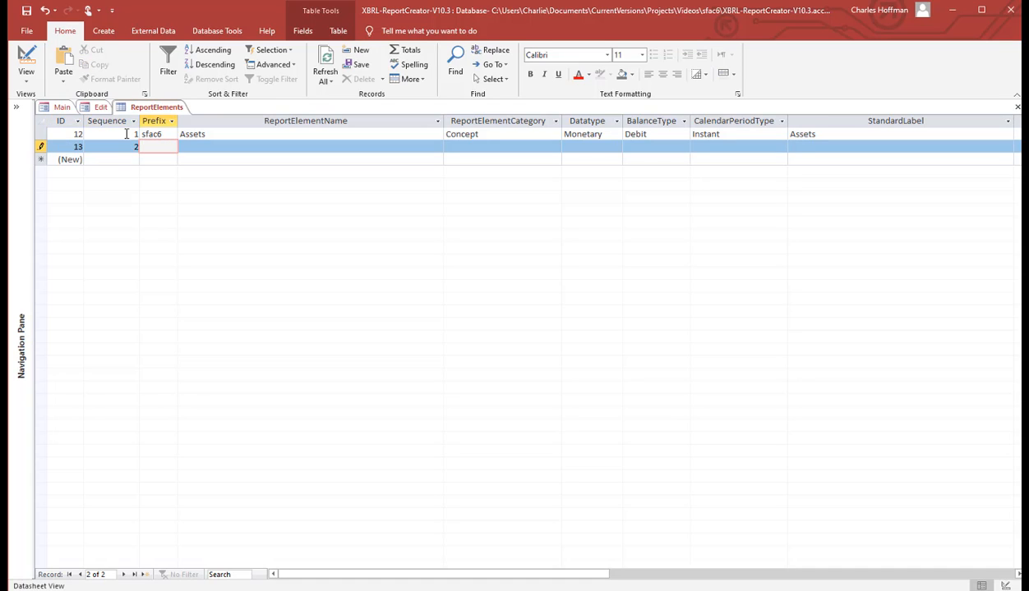
type("sfac6")
key("Tab")
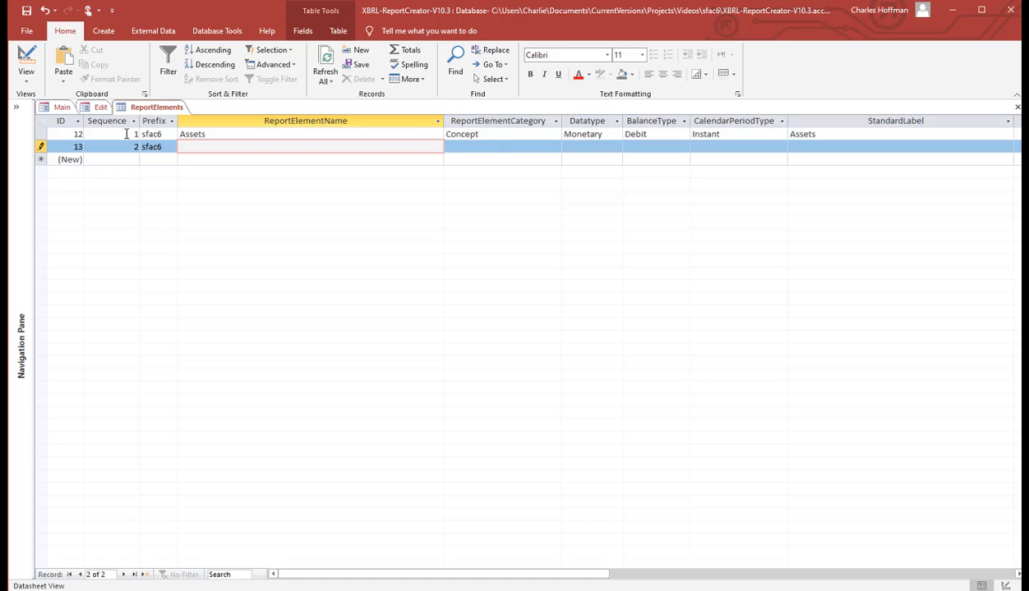
type("Liabilities")
key("Tab")
type("C")
key("Tab")
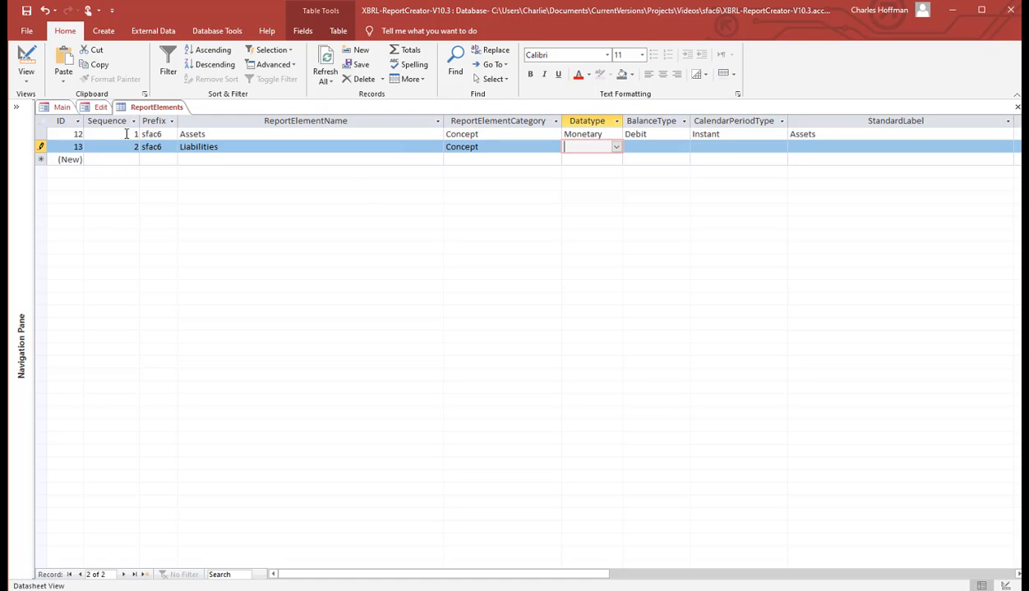
Step: Complete the Liabilities element with datatype Monetary, balance type Credit, period type Instant and standard label Liabilities
type("Monetary")
key("Tab")
type("c")
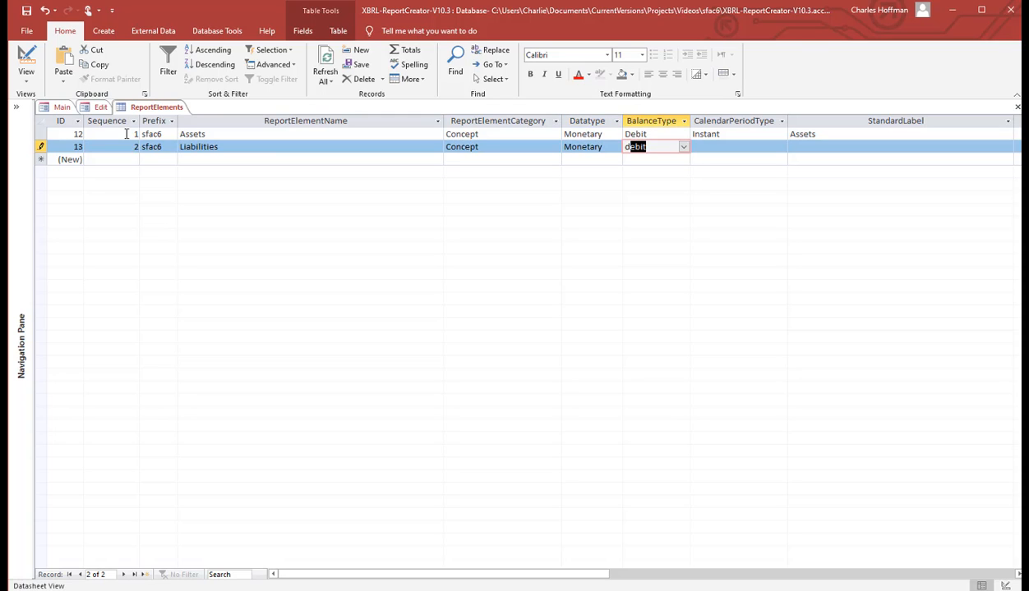
key("Tab")
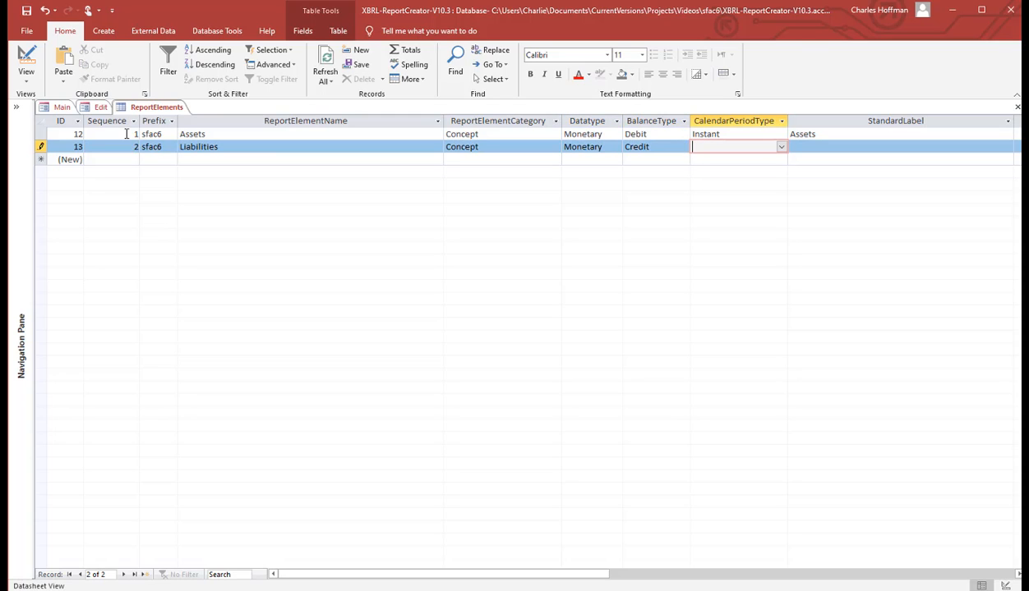
type("i")
key("Tab")
type("Li")
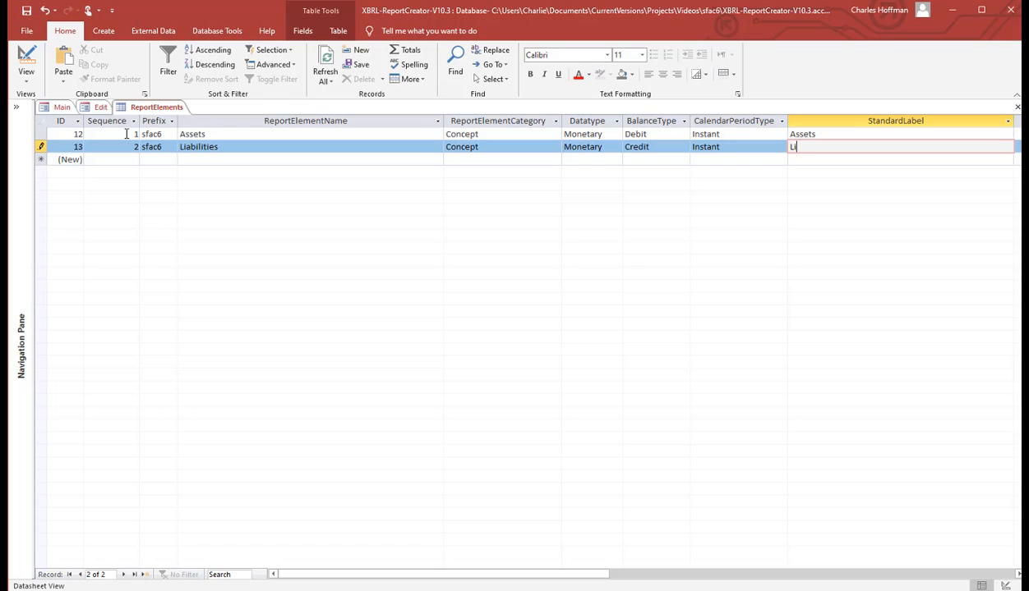
type("abilities")
key("Tab")
key("Tab")
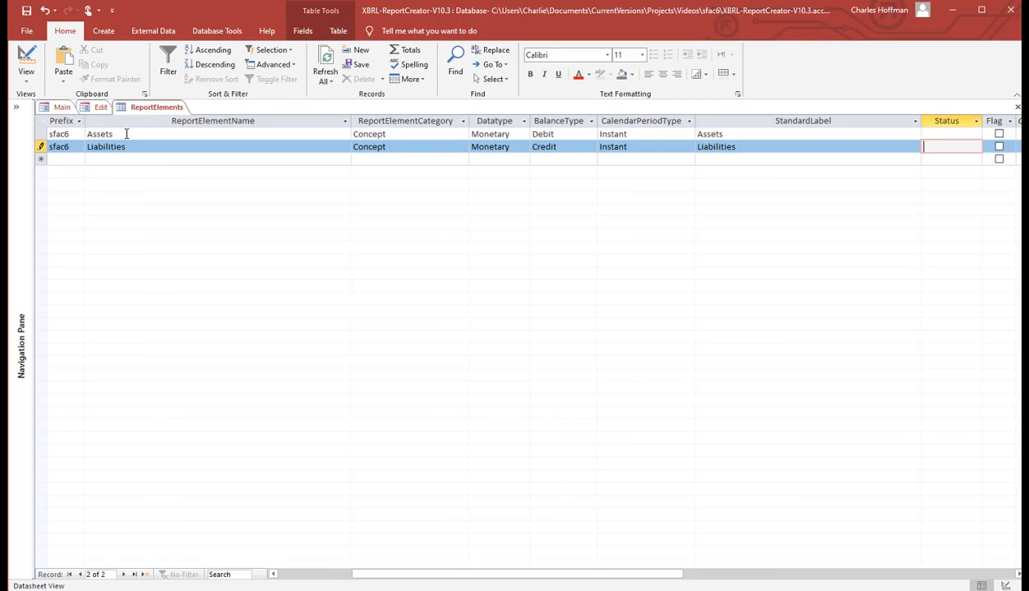
key("Tab")
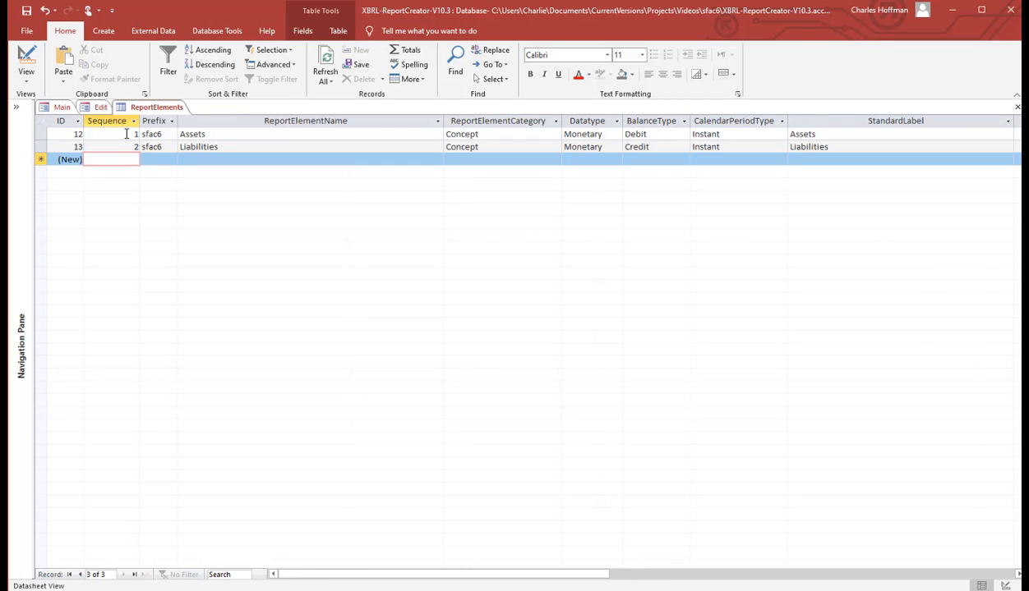
Step: Start a third report element with sequence 3, prefix sfac6, name Equity and category Concept
type("3")
key("Tab")
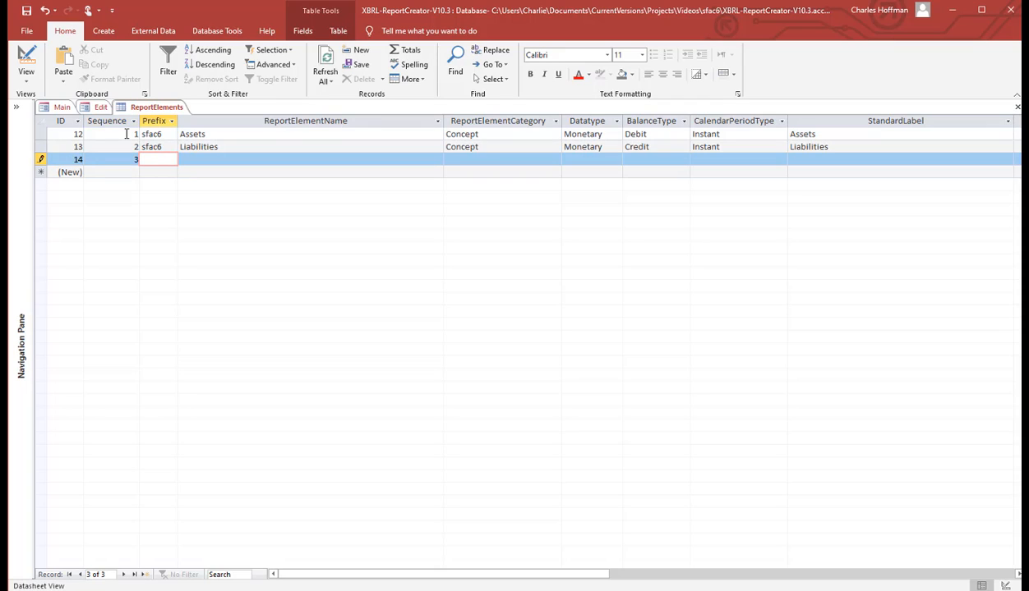
type("sfac6")
key("Tab")
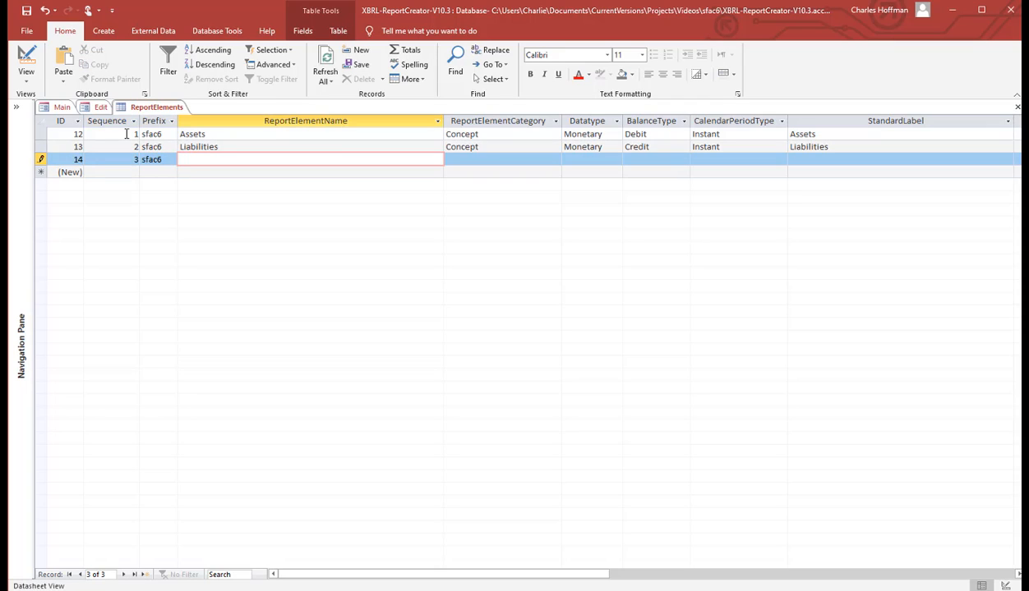
type("Equity")
key("Tab")
type("Concept")
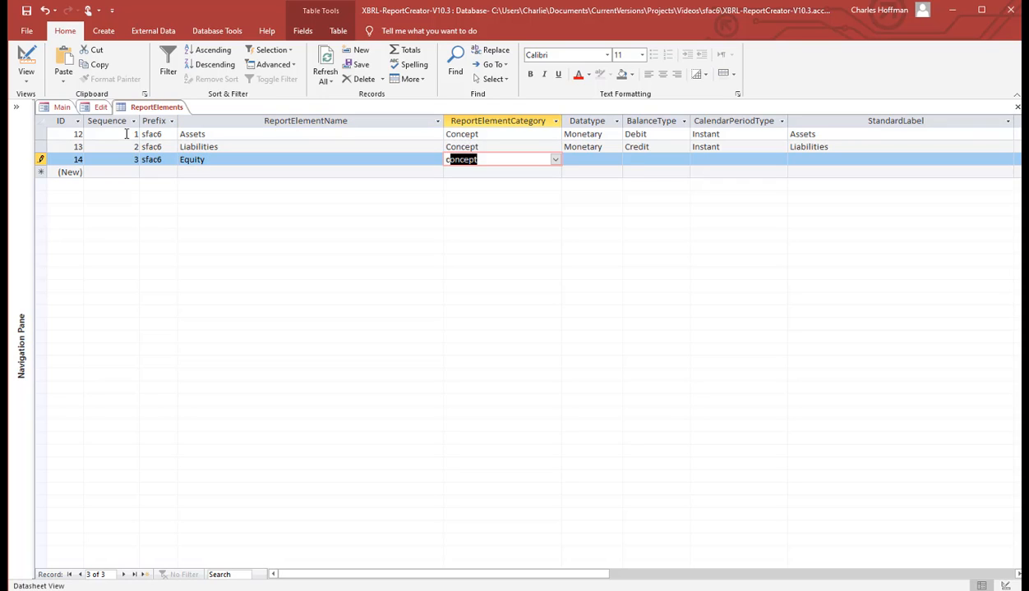
key("Tab")
Step: Complete the Equity element with datatype Monetary, balance type Credit, period type Instant and standard label Equity
type("Monetary")
key("Tab")
type("c")
key("Tab")
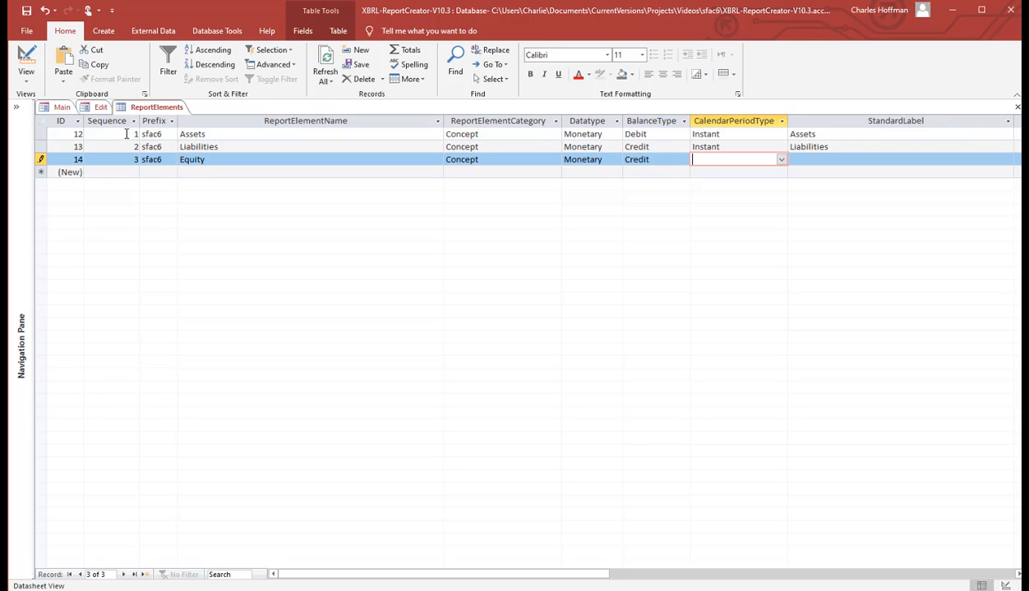
type("i")
key("Tab")
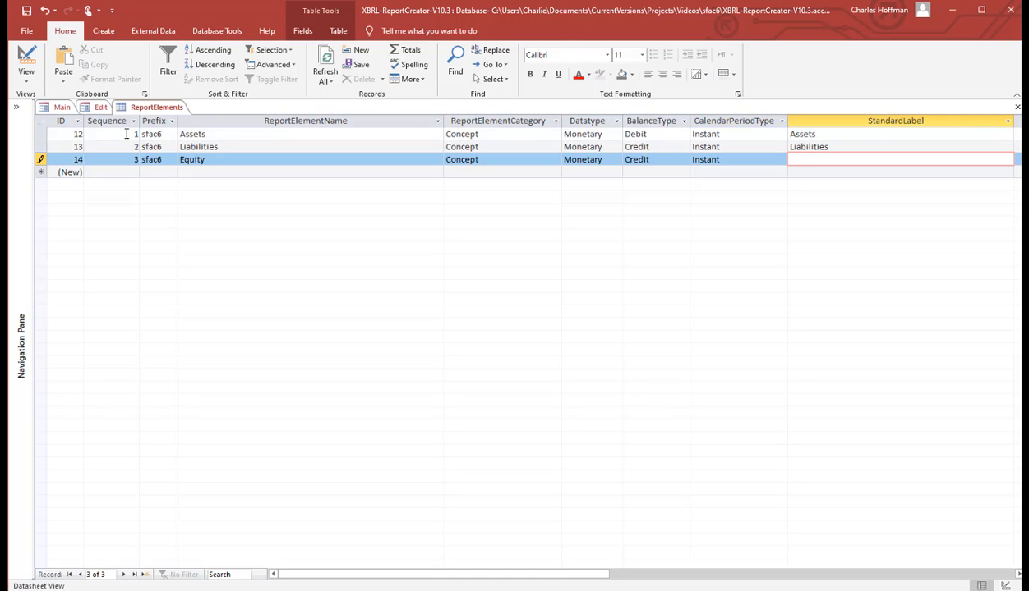
type("Equi")
key("BackSpace")
key("BackSpace")
type("quity")
key("Tab")
key("Tab")
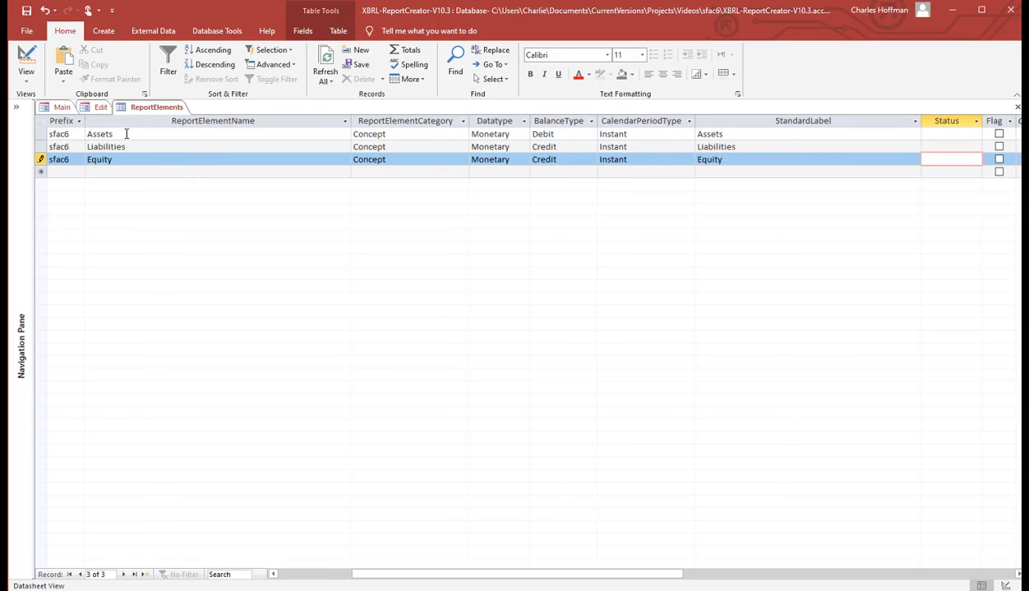
key("Tab")
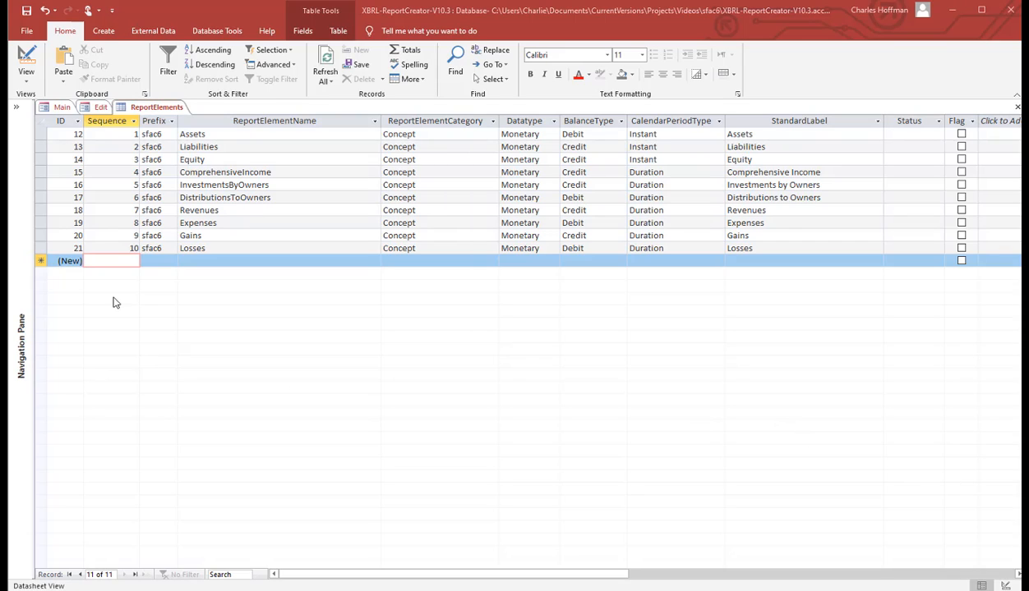
Step: Start a report element after Losses with sequence 11, prefix sfac6, name BalanceSheetSet and category Abstract
left_click(127, 262)
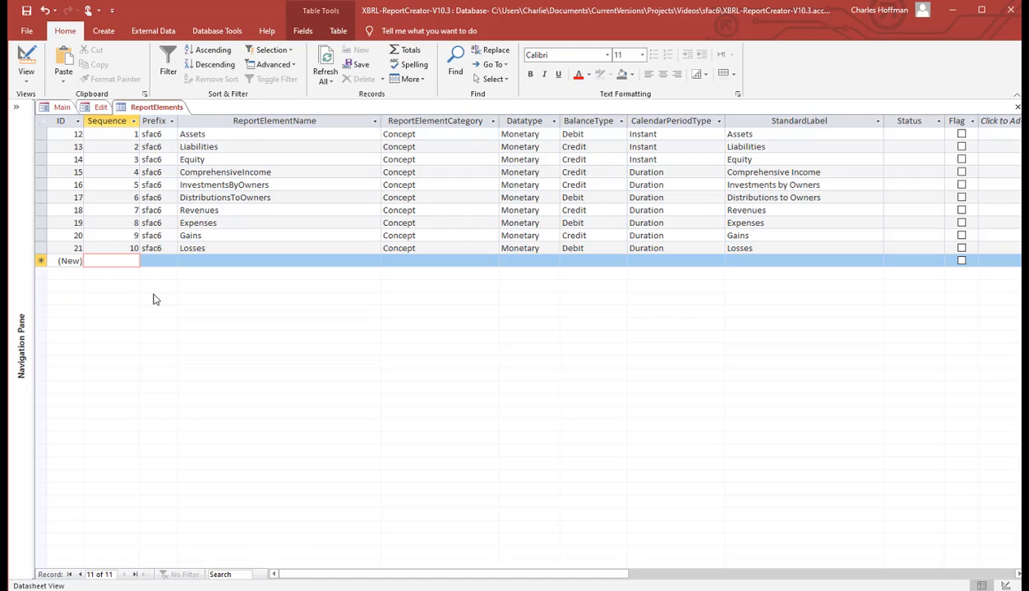
type("11")
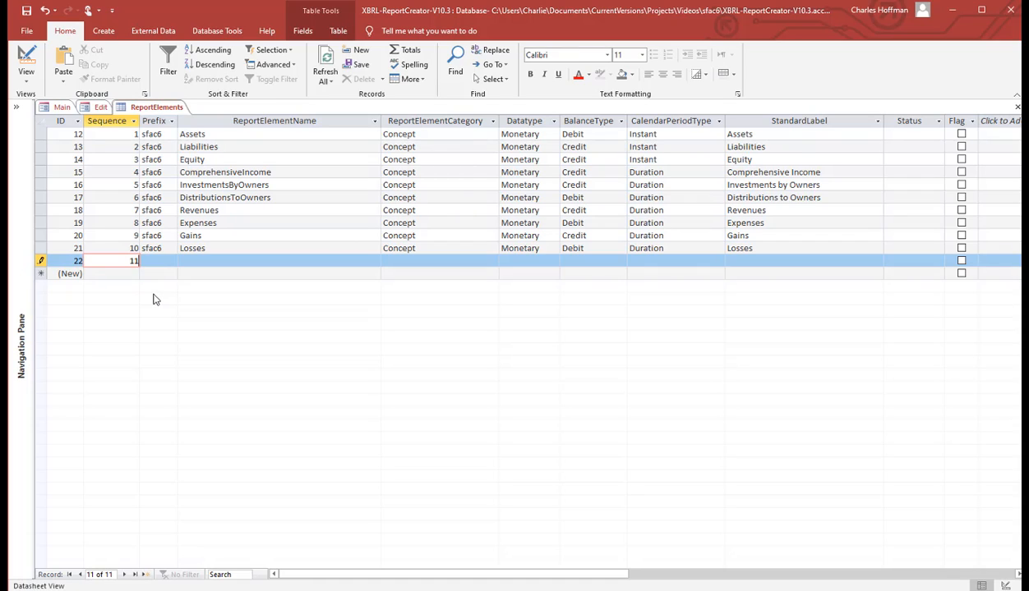
key("Tab")
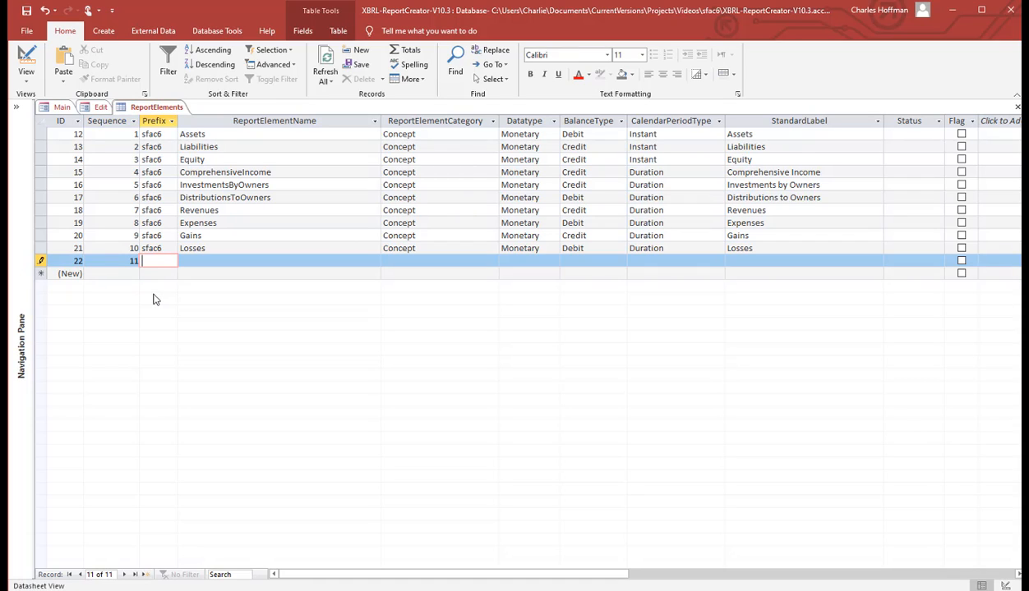
key("ctrl+apostrophe")
key("Tab")
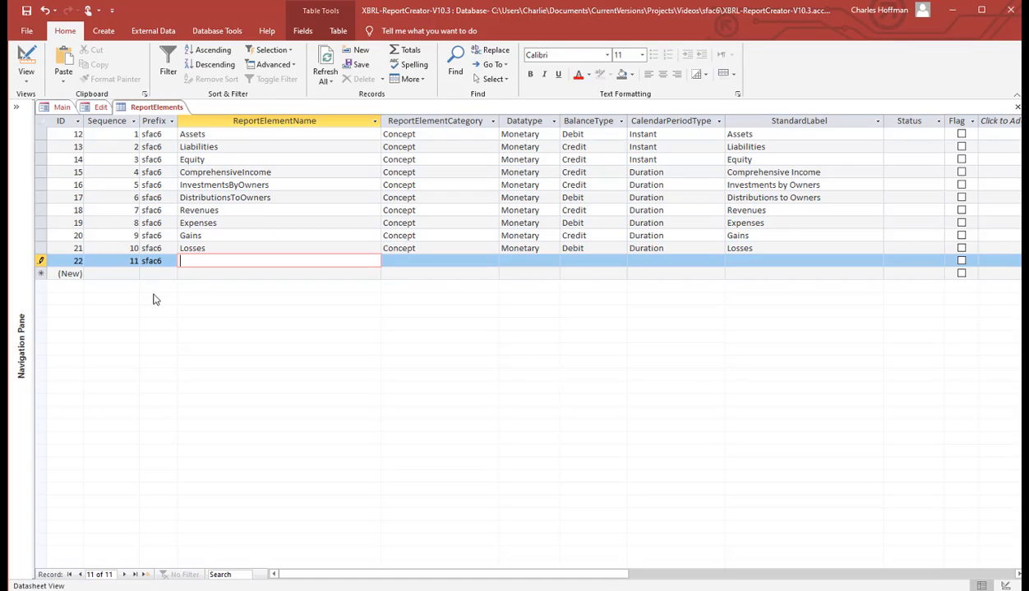
type("BalanceSheetSet")
key("Tab")
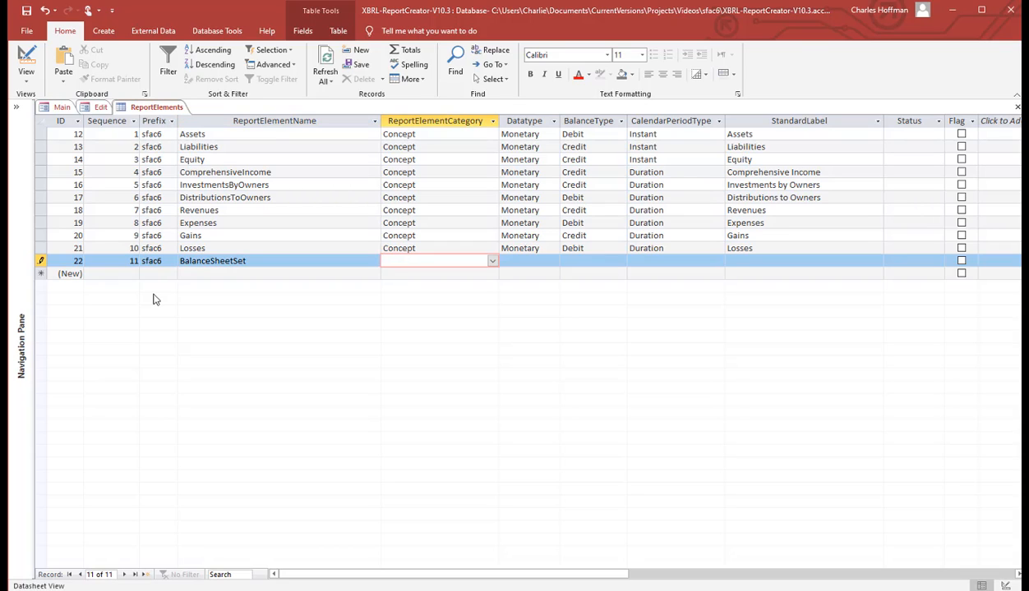
type("A")
key("Tab")
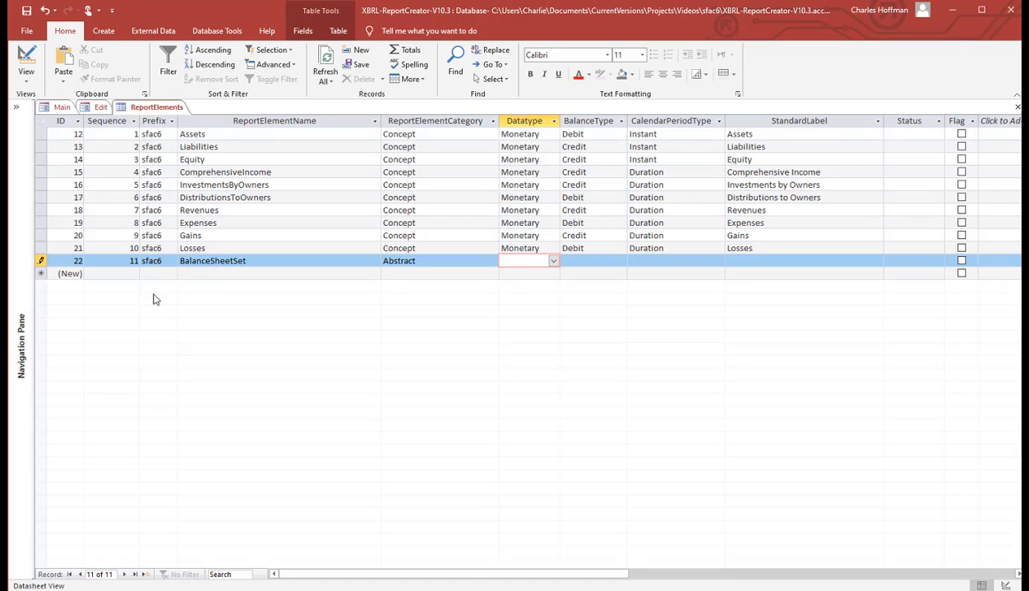
Step: Leave the BalanceSheetSet datatype, balance type and period type blank and enter the standard label "Balance Sheet [Set]"
key("Tab")
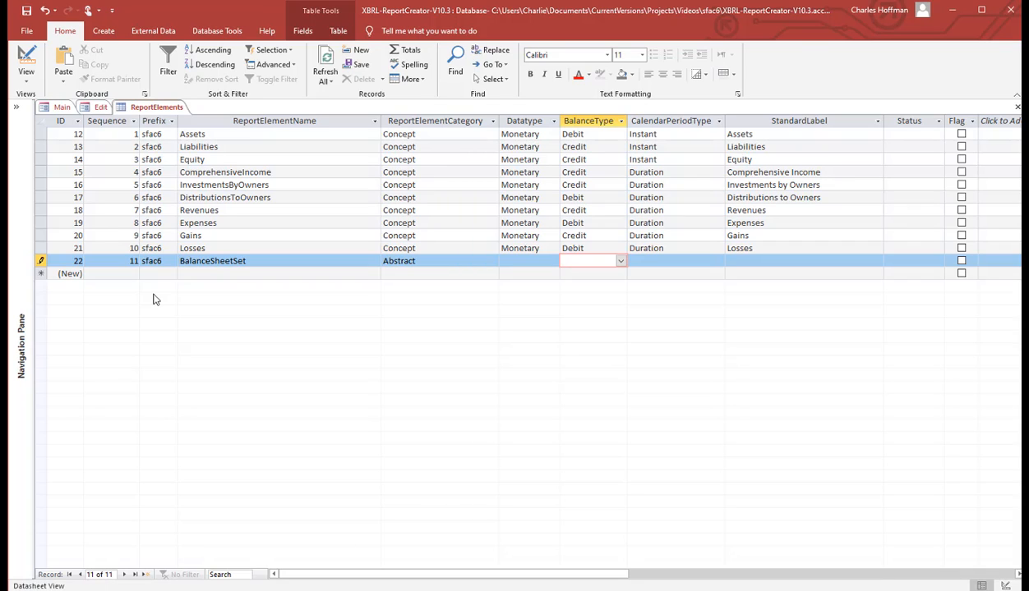
key("Tab")
key("Tab")
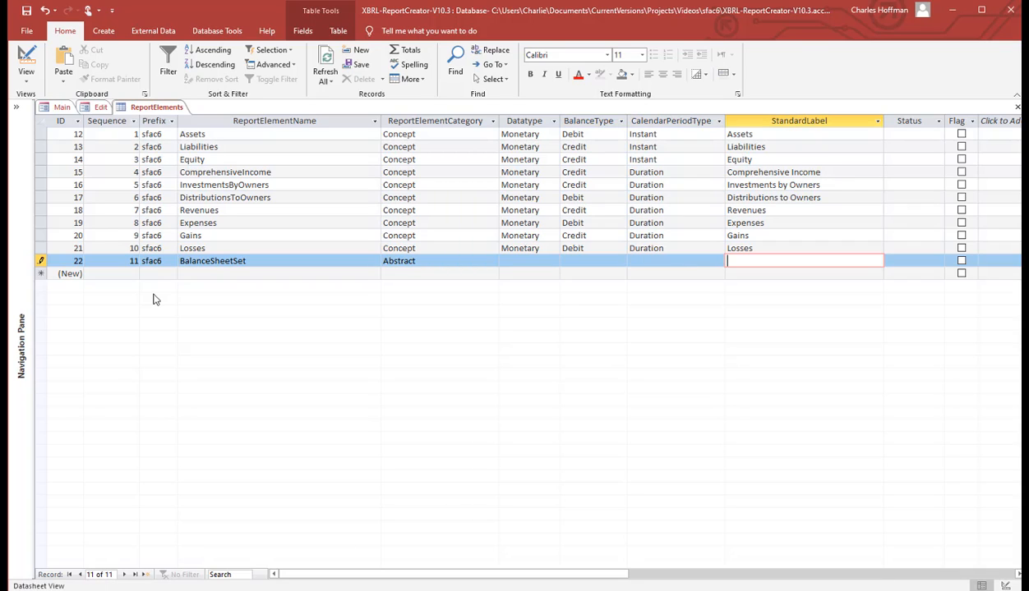
type("Balance Sheet [Set]")
key("Tab")
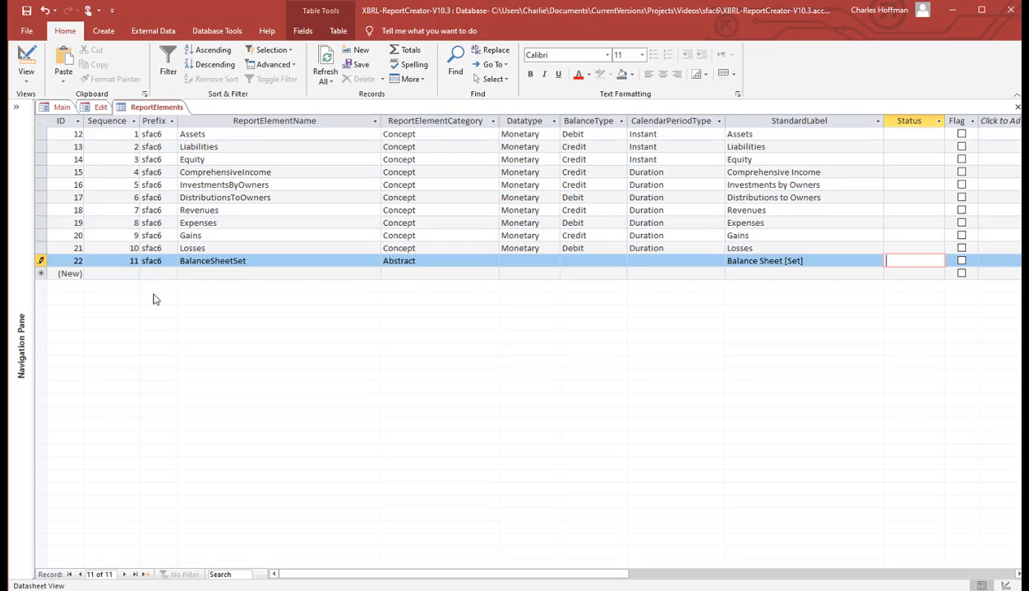
key("Tab")
key("Tab")
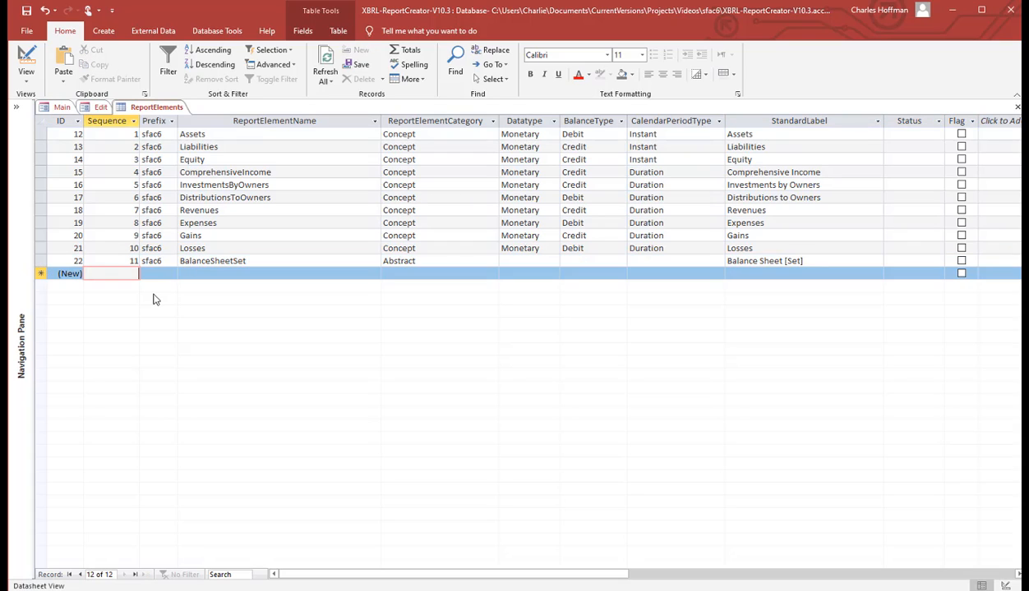
Step: Start a report element with sequence 12, prefix sfac6, name ComprehensiveIncomeRollUp and category Abstract
type("12")
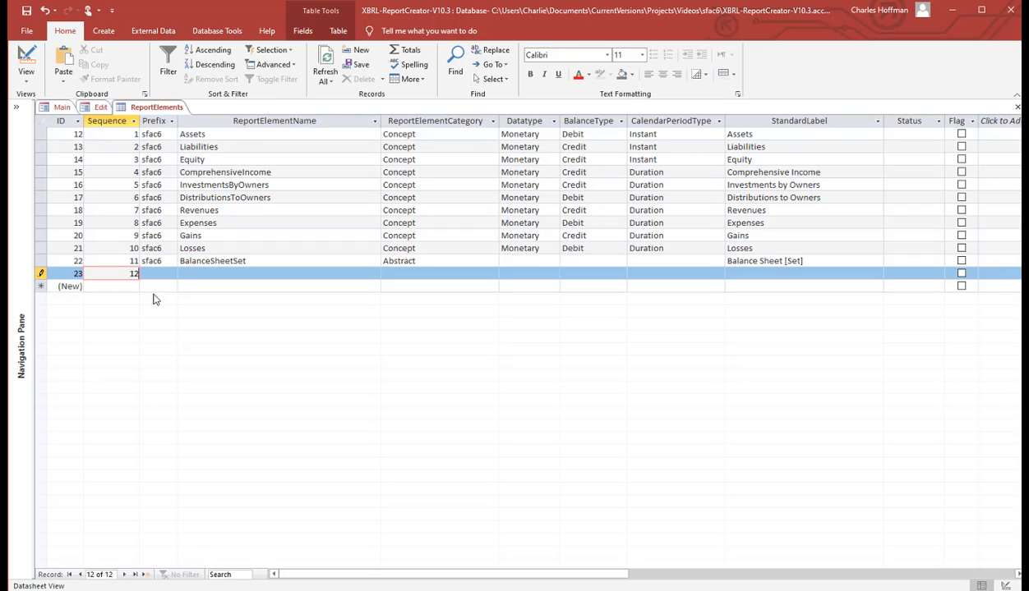
key("Tab")
type("sfac6")
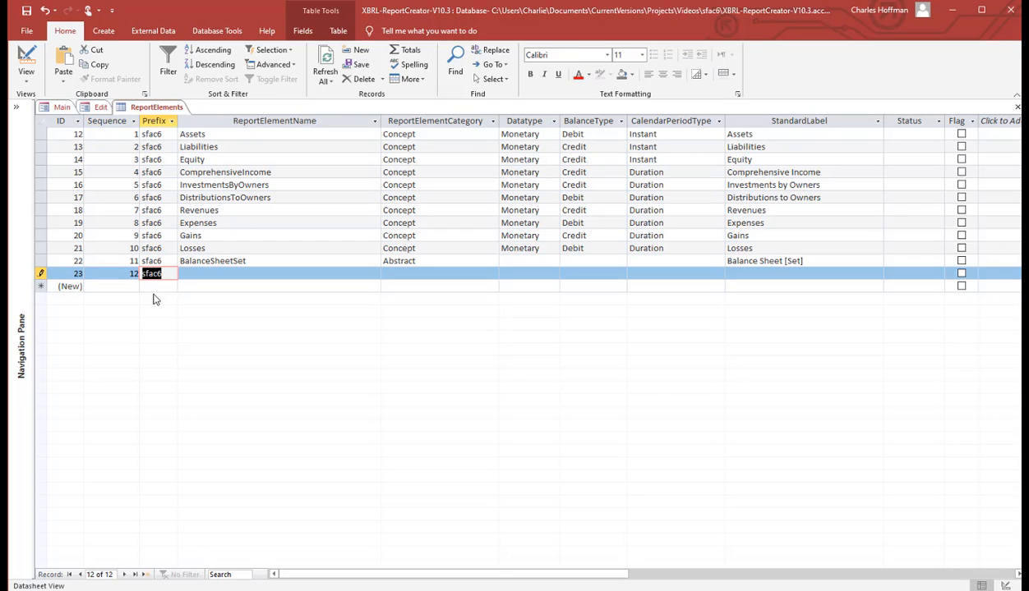
key("Tab")
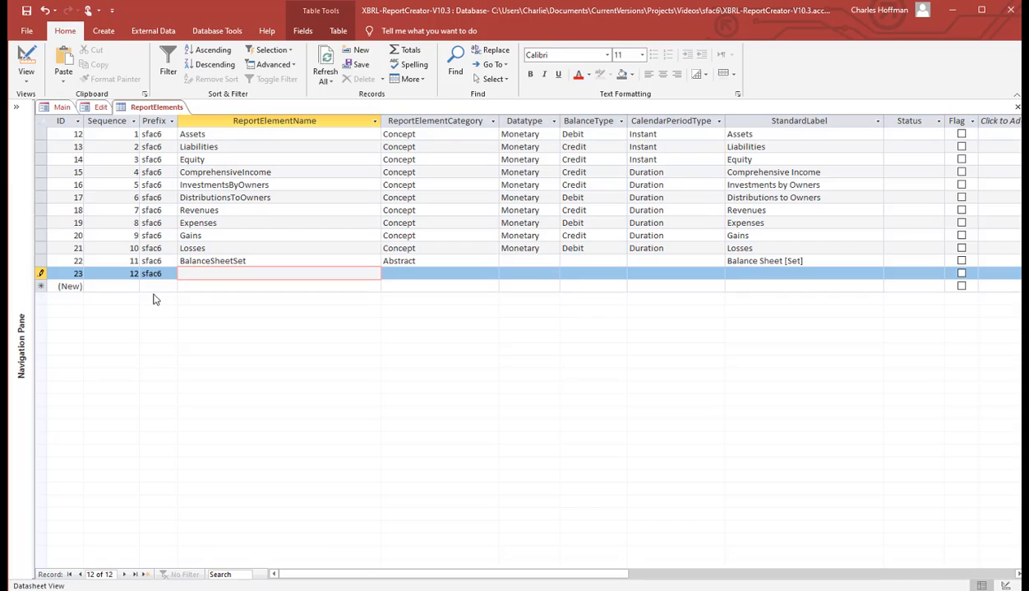
type("ComprehensiveIncomeR")
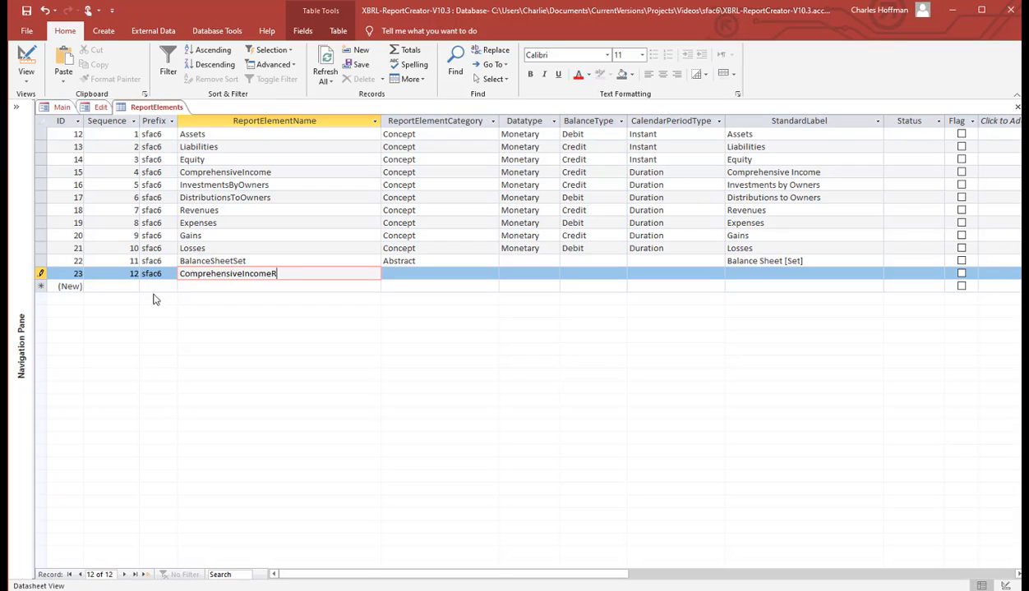
type("ollUp")
key("Tab")
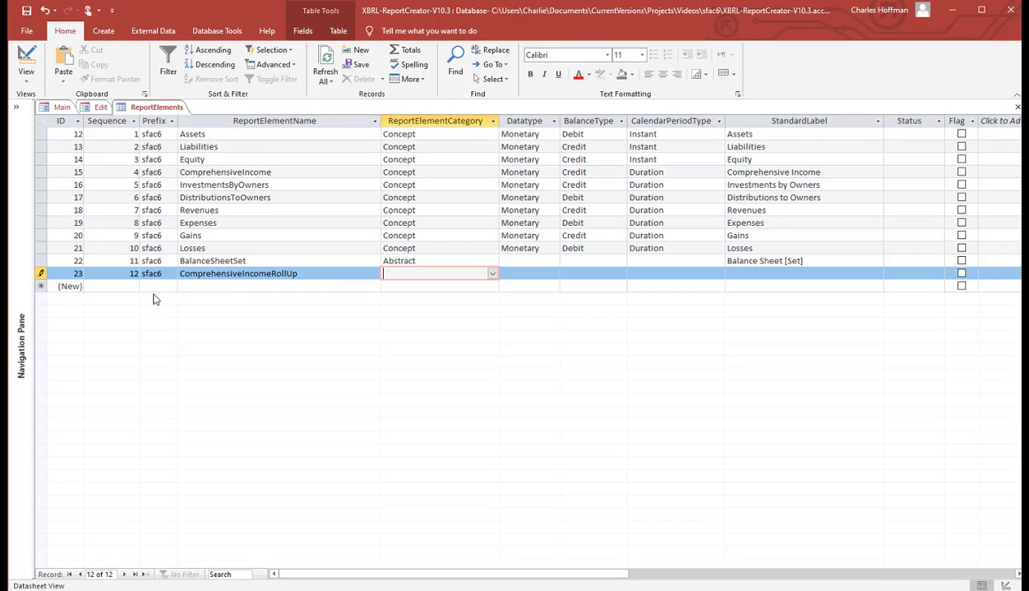
type("a")
key("Tab")
Step: Give the ComprehensiveIncomeRollUp element the standard label "Comprehensive Income [Roll Up]", leaving its balance type and period type blank
key("Tab")
key("Tab")
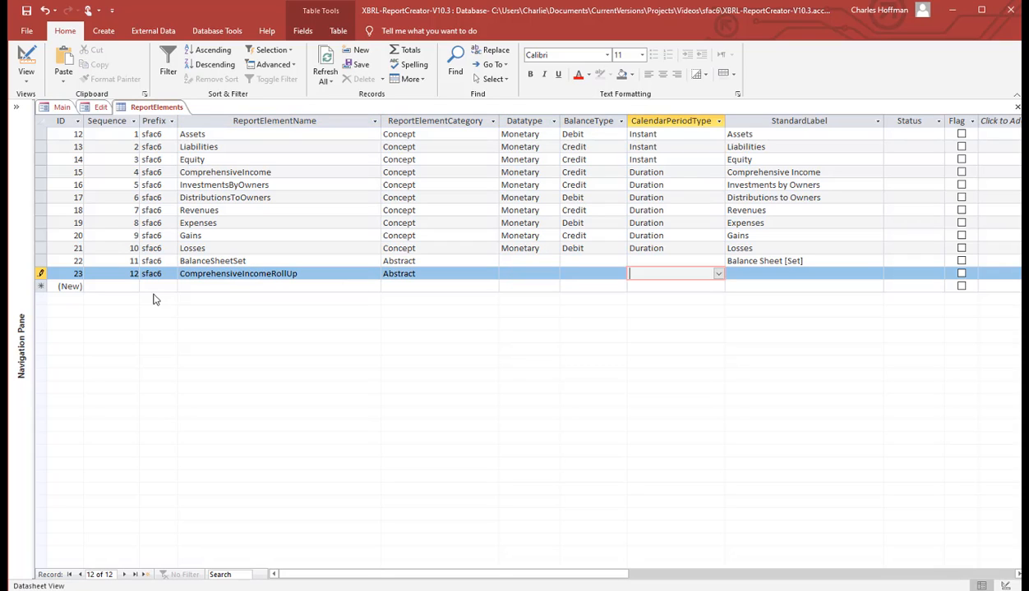
key("Tab")
type("Compre")
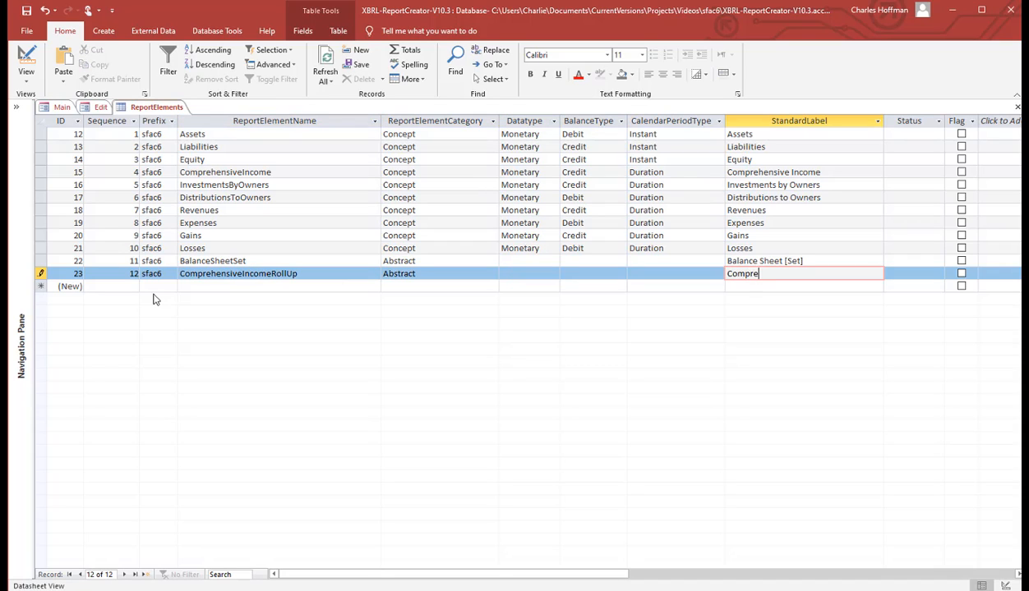
type("hensive Income [RolUp")
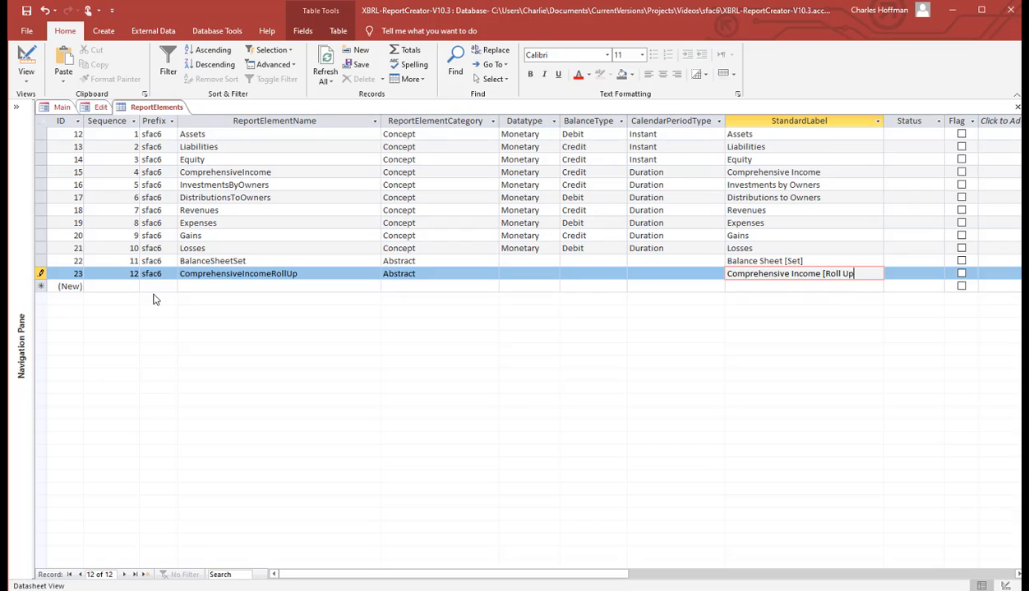
type("]")
key("Tab")
key("Tab")
key("Tab")
key("Tab")
Step: Start a report element with sequence 13, prefix sfac6, name ChangesInEquityRollForward and category Abstract
type("1")
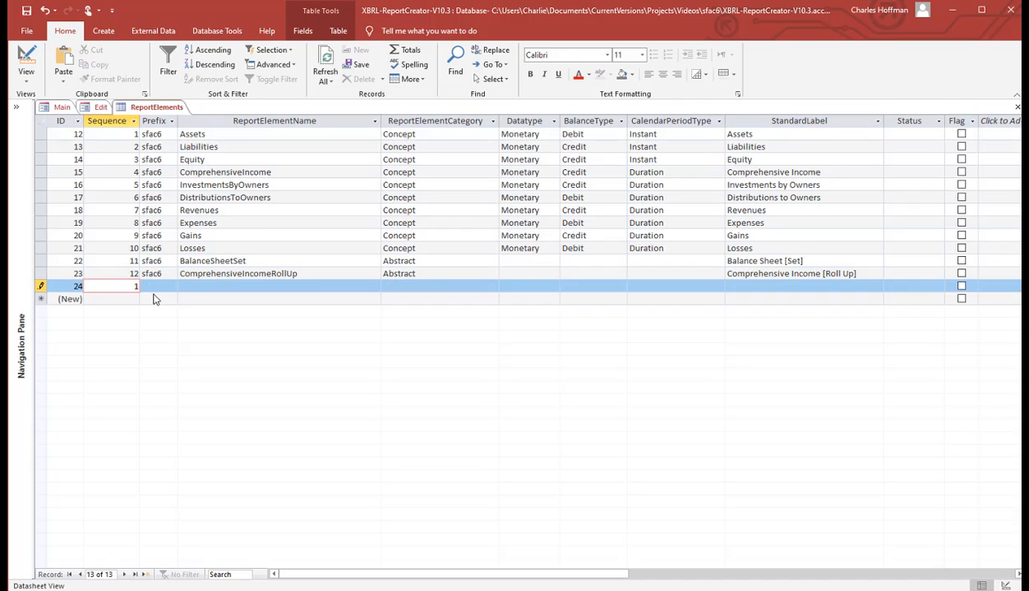
type("3")
key("Tab")
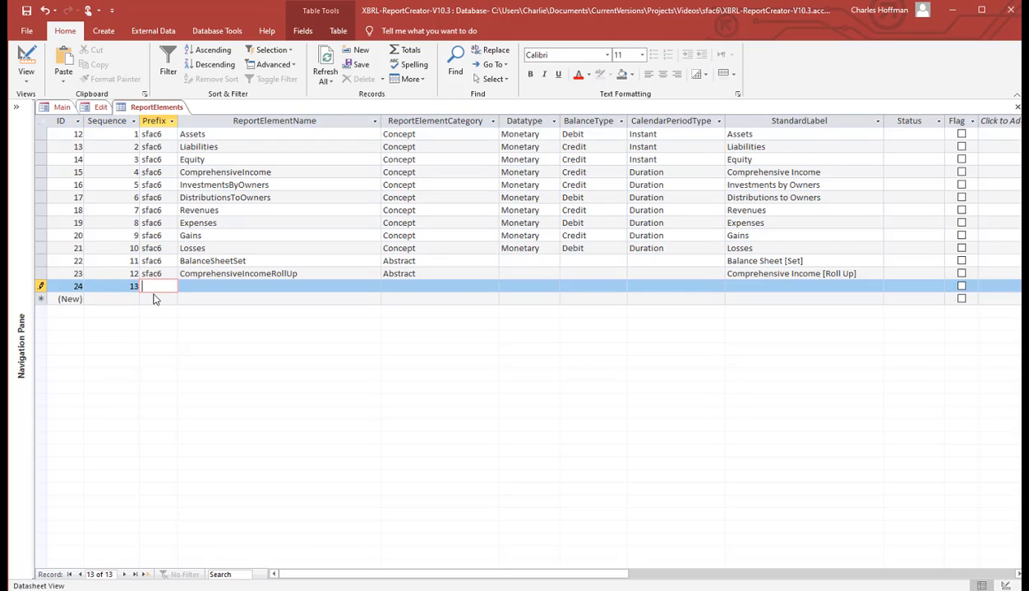
key("ctrl+apostrophe")
key("Tab")
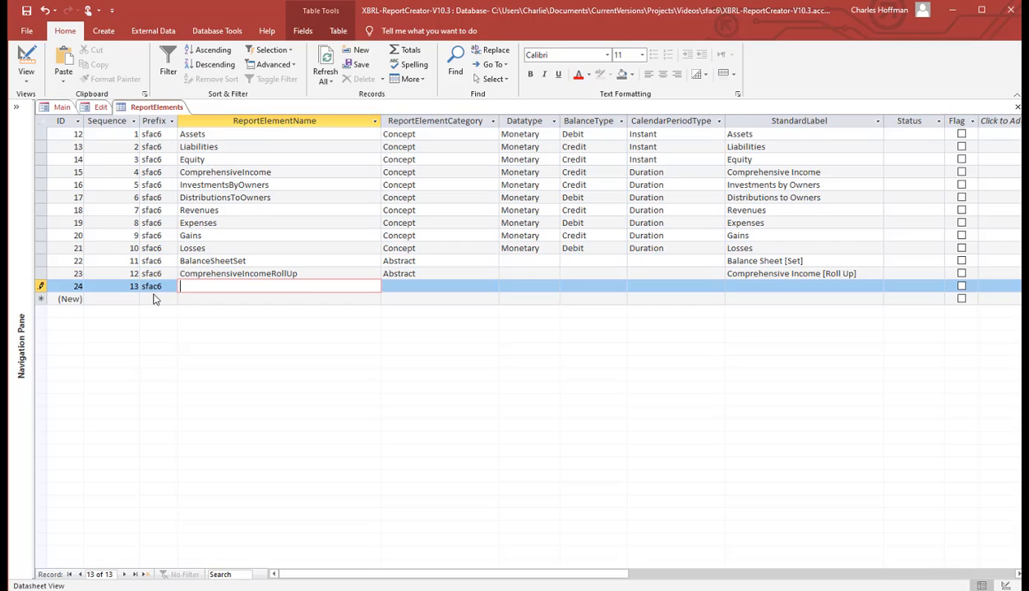
type("ChangesInEquityRollForwar")
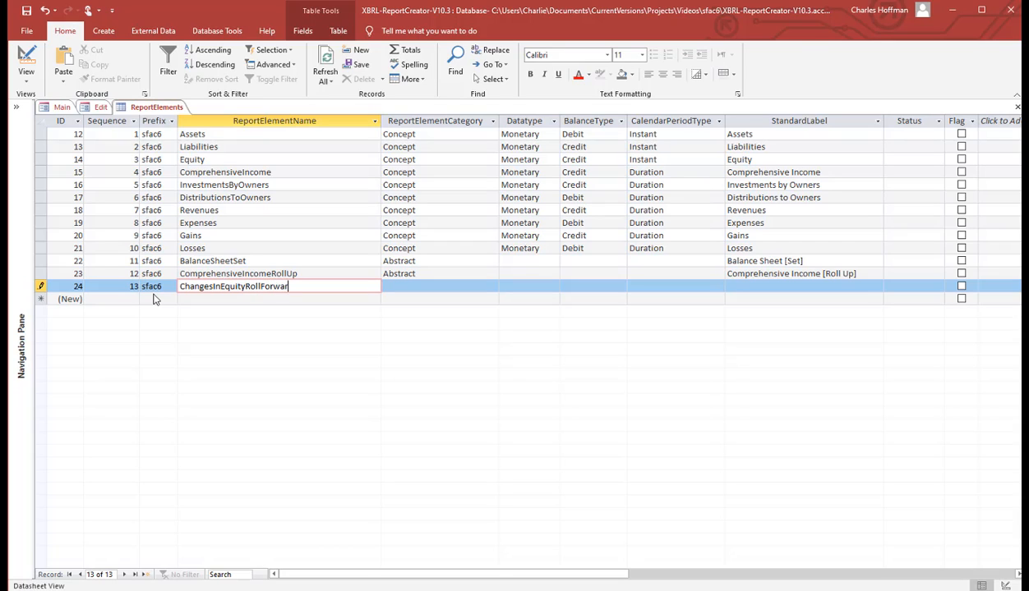
type("d")
key("Tab")
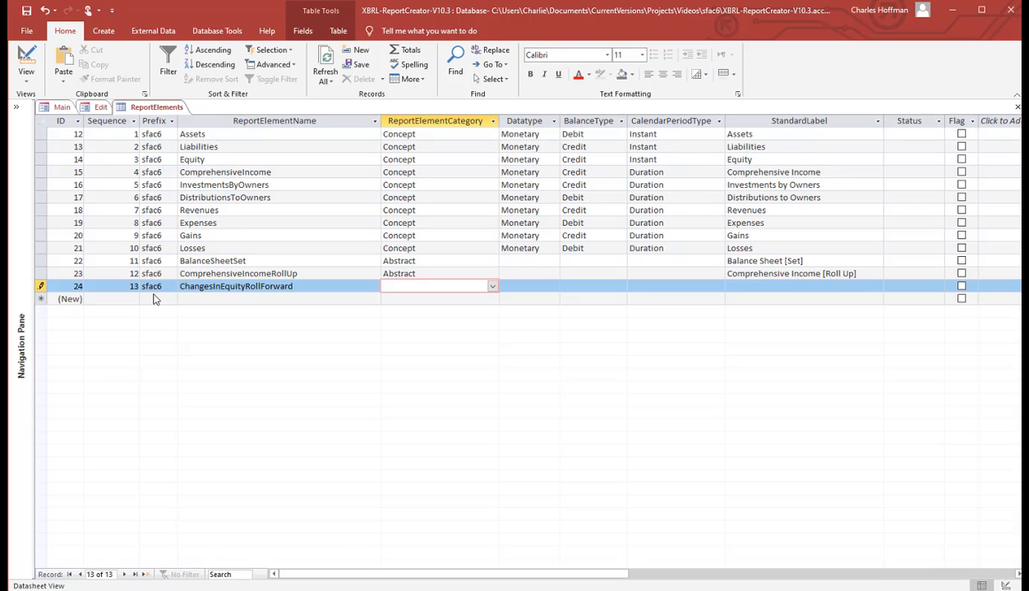
type("a")
Step: Leave ChangesInEquityRollForward's datatype, balance type and period type blank and enter the standard label "Changes in Equity [Roll Forward]"
key("Tab")
key("Tab")
key("Tab")
key("Tab")
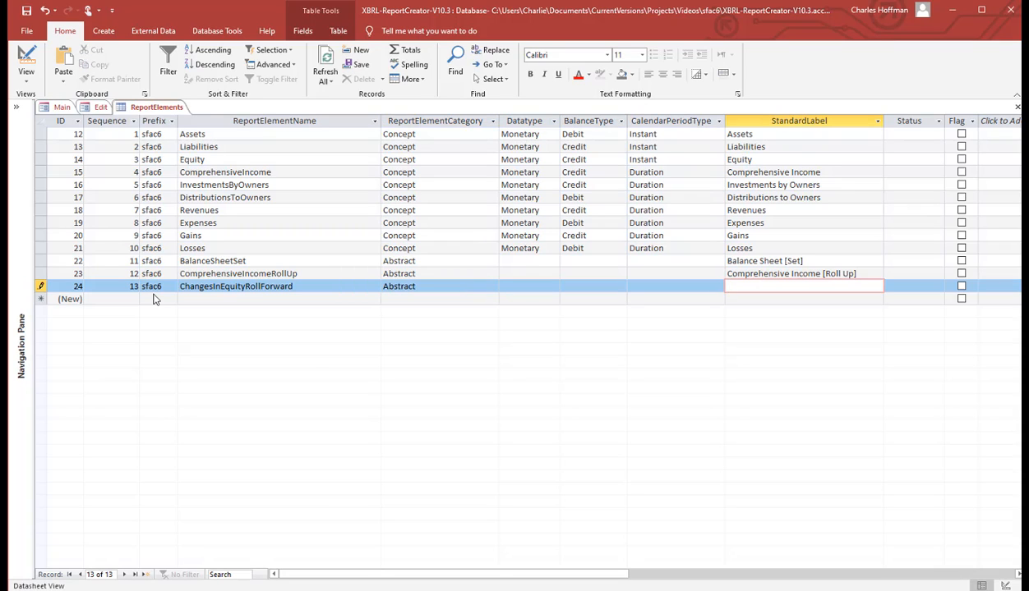
type("Changes in Equity [Roll For")
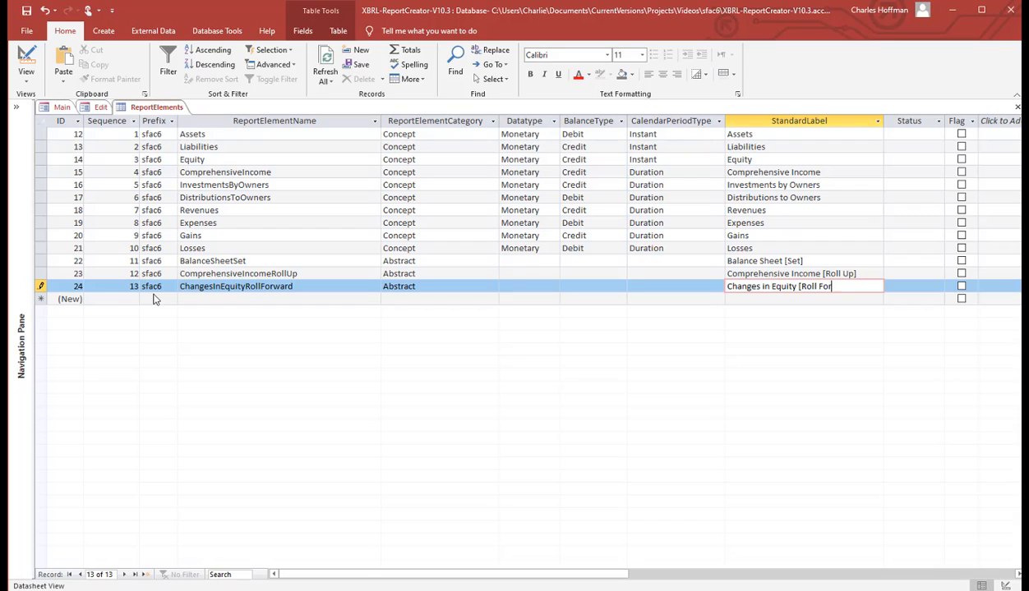
type("ward]")
left_click(910, 289)
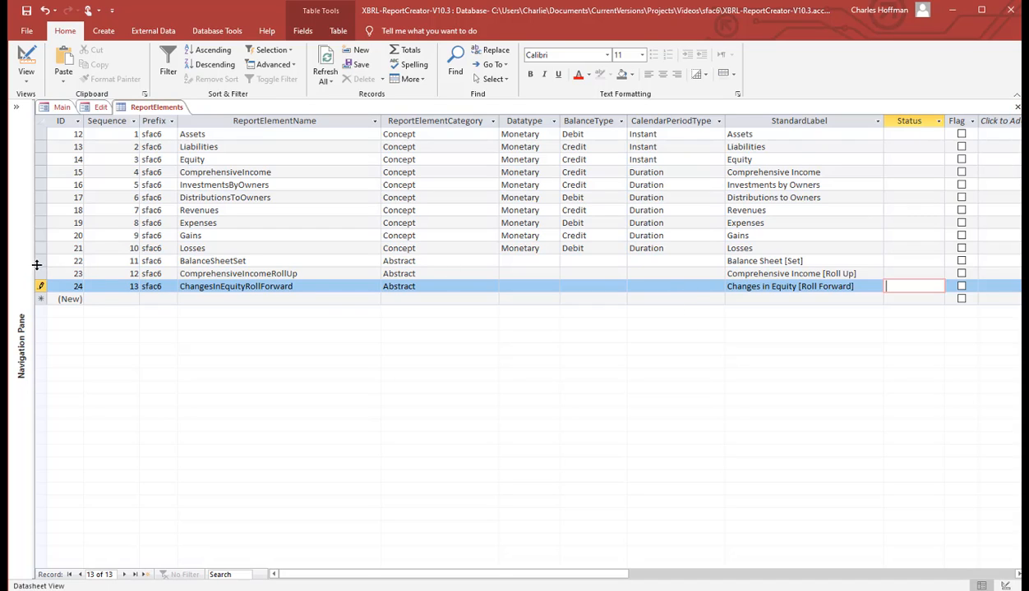
Step: Select the three Abstract records, then close the ReportElements table and save its layout changes
left_click_drag(36, 265, 37, 286)
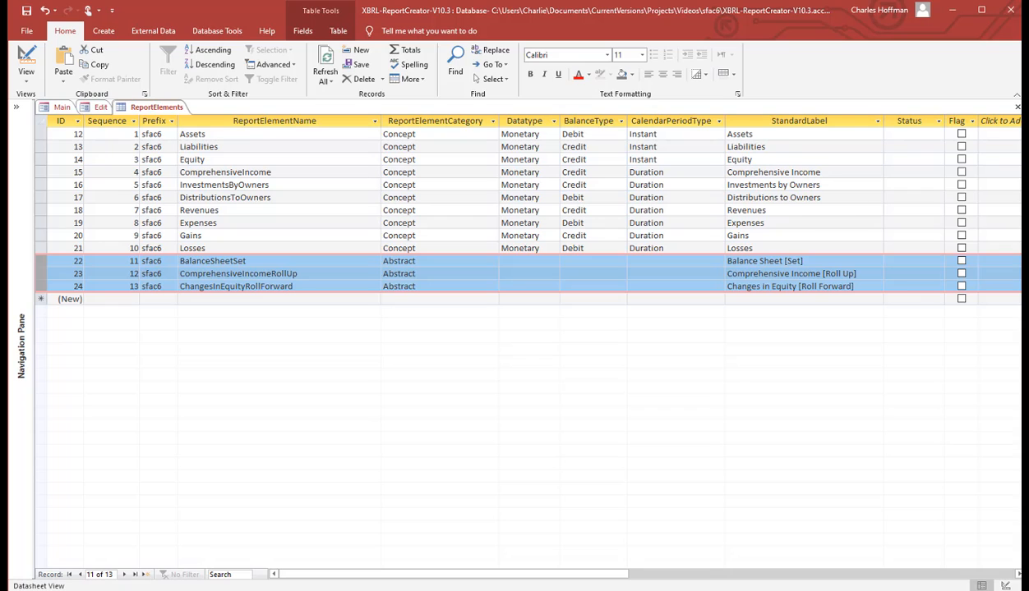
left_click(1017, 108)
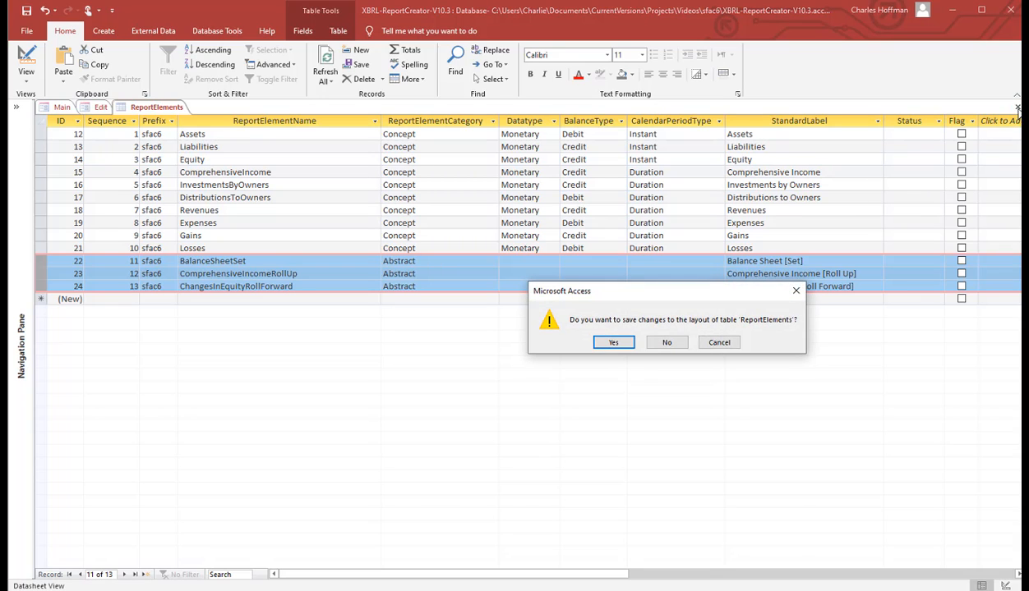
left_click(606, 340)
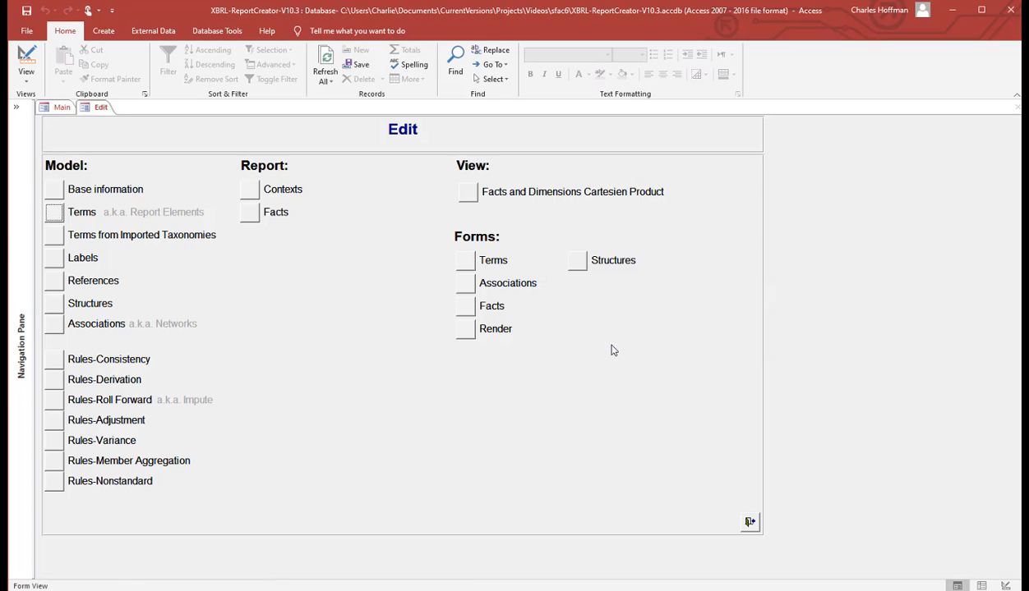
Step: View the terms from imported taxonomies, close that table and open the Labels table
left_click(55, 235)
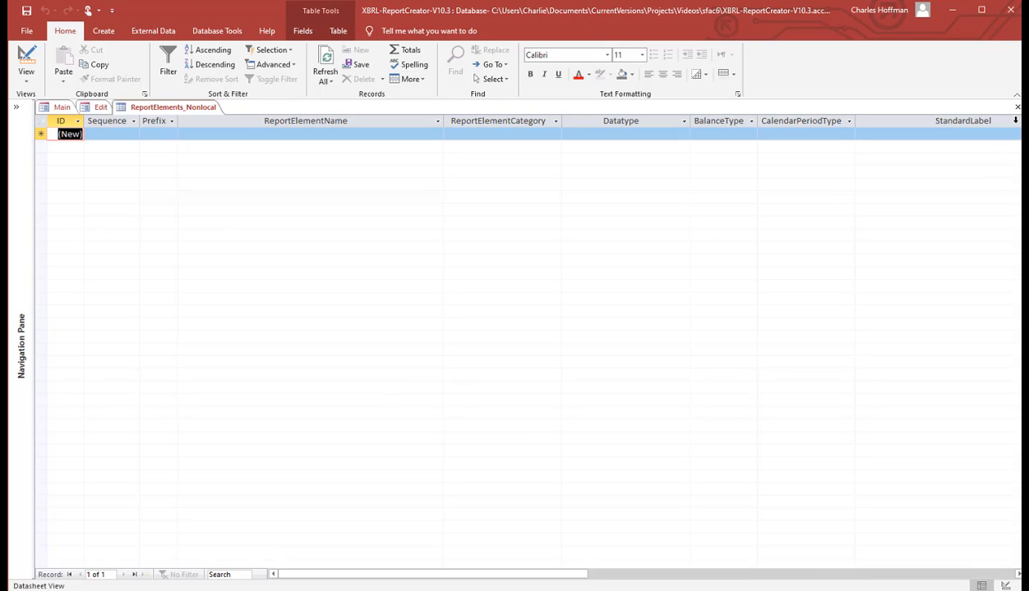
left_click(1017, 107)
left_click(55, 259)
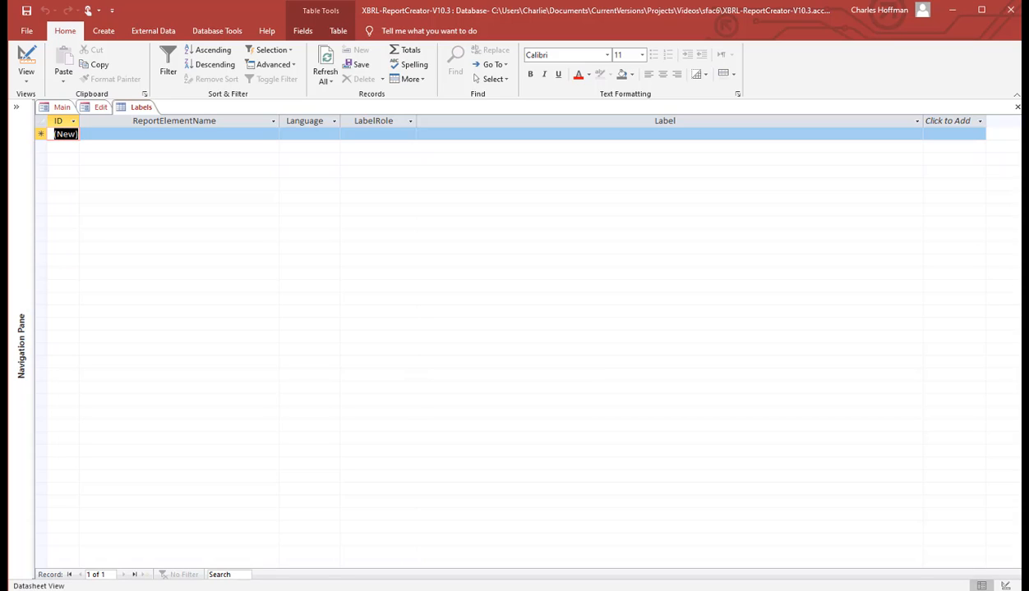
Step: Start a label record for the report element sfac6:Equity with language en
left_click(177, 134)
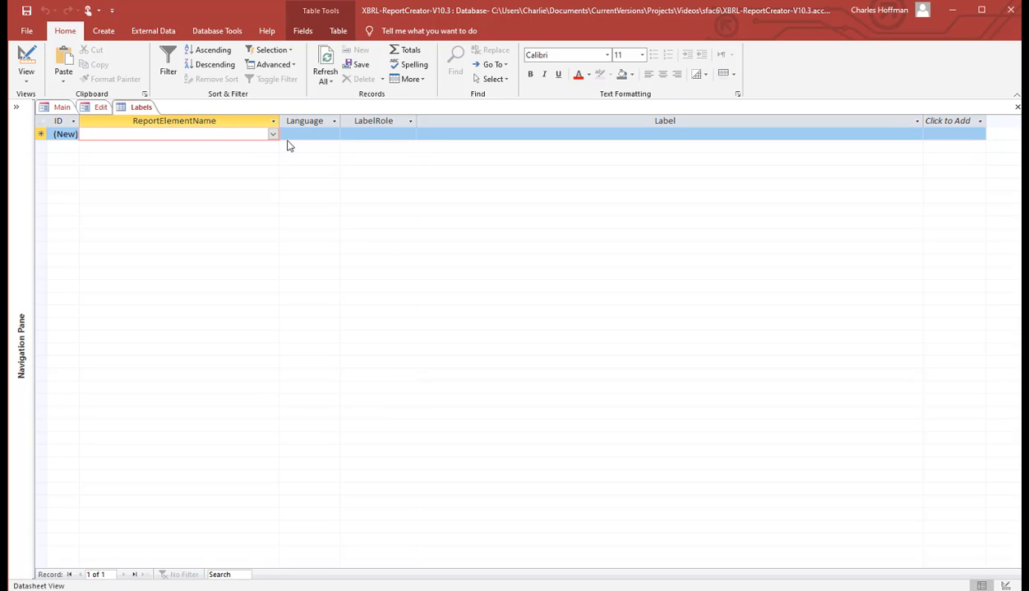
left_click(272, 134)
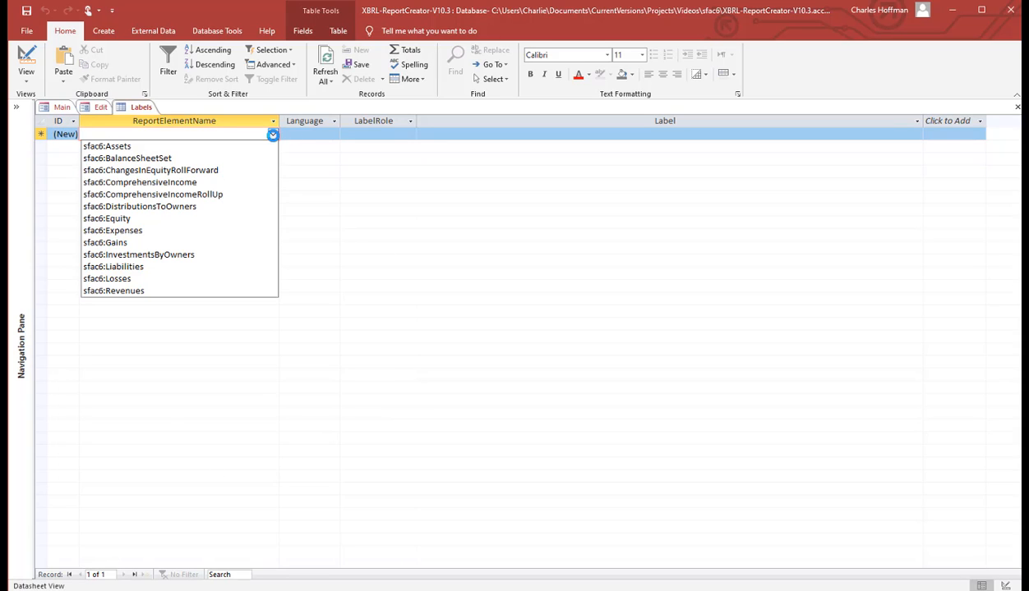
left_click(207, 220)
key("Tab")
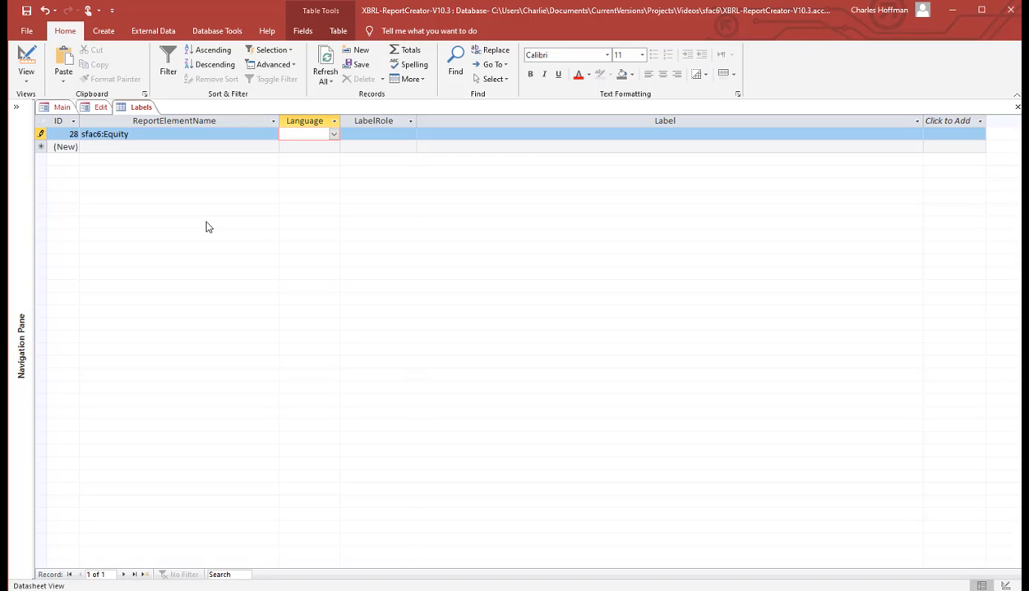
type("en")
left_click(333, 134)
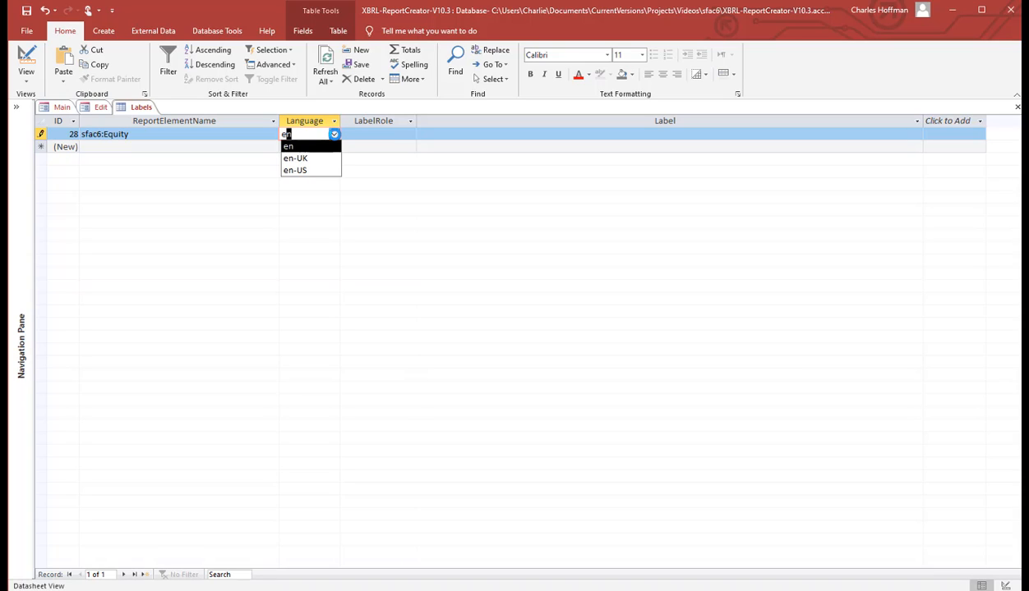
left_click(334, 135)
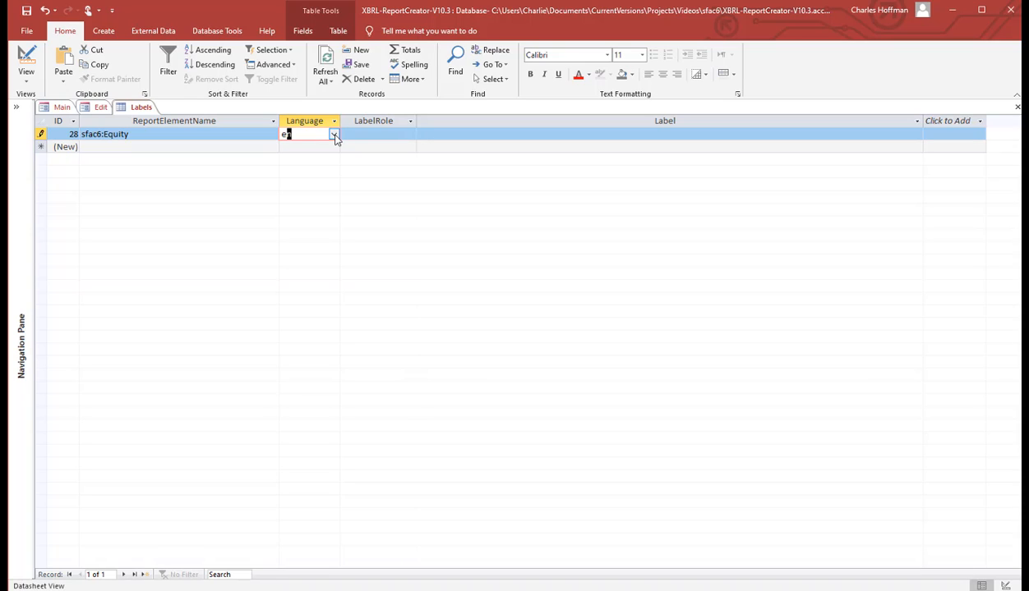
Step: Give the sfac6:Equity label record the role PeriodStart and the label "Equity, Beginning Balance"
left_click(356, 134)
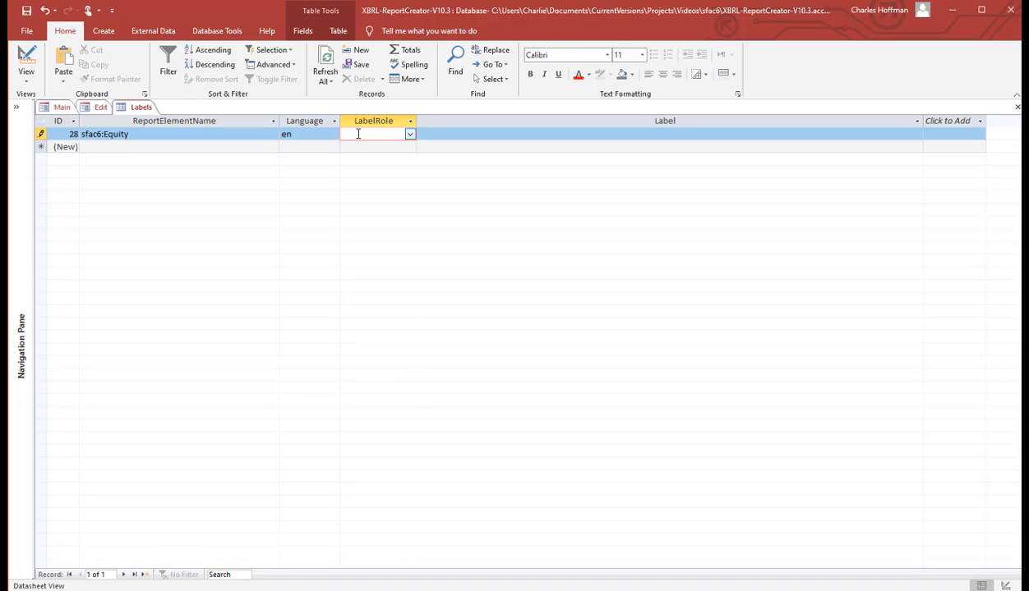
left_click(409, 134)
left_click(403, 160)
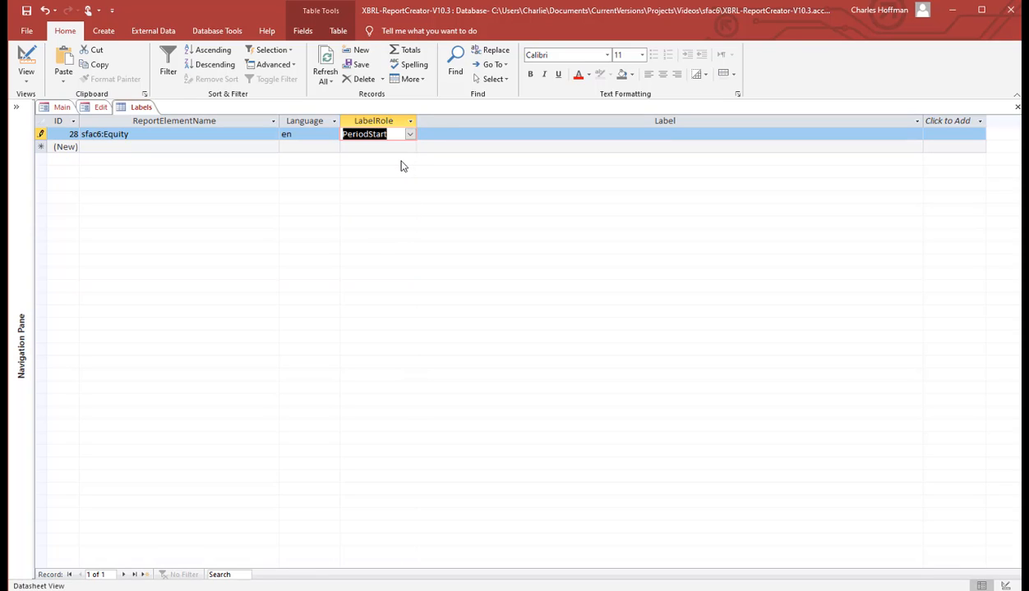
key("Tab")
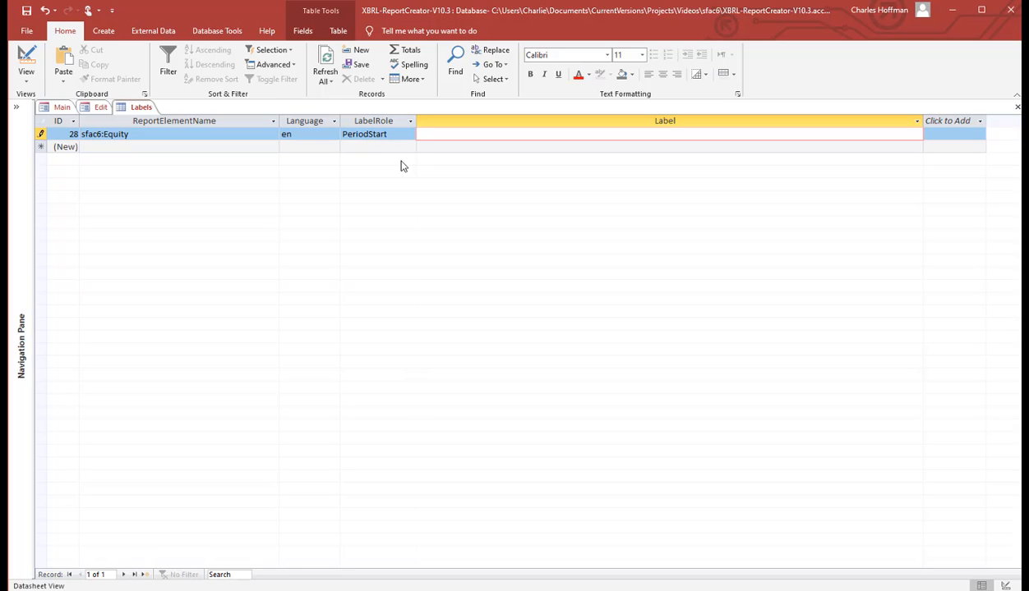
type("Equity, Beginning Balanc")
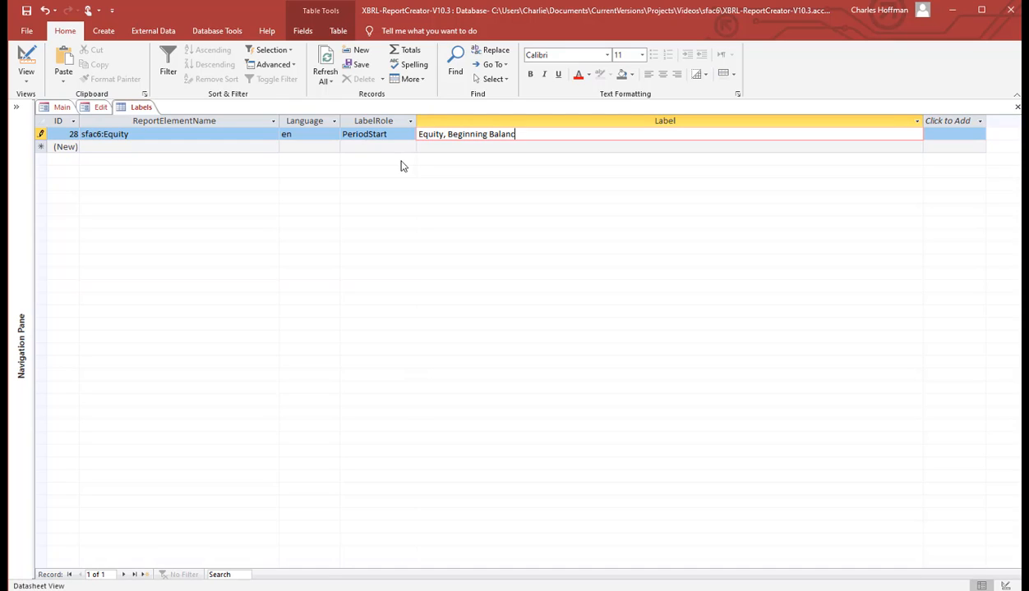
type("e")
key("Tab")
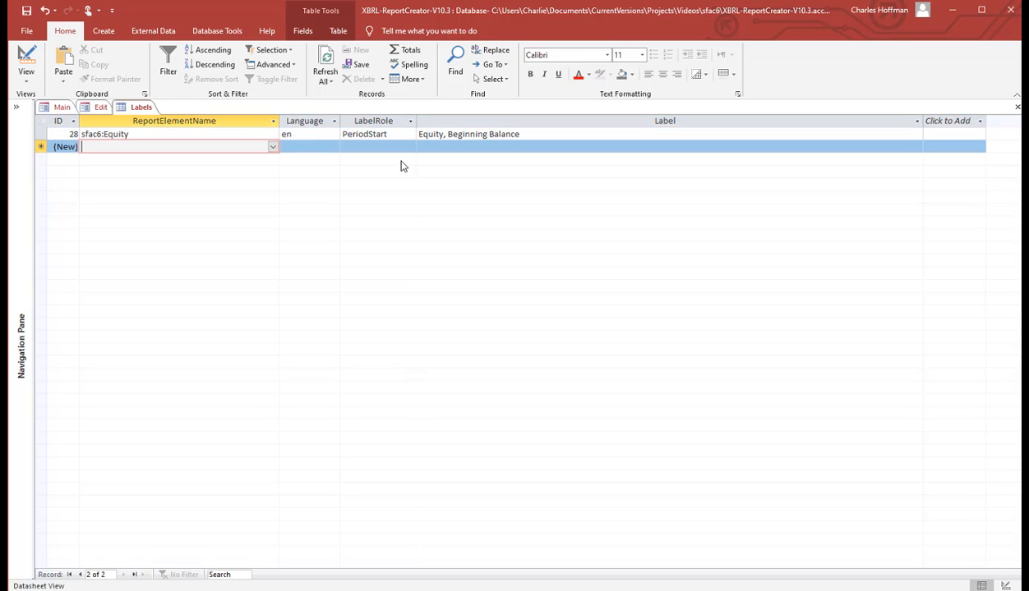
Step: Add a second sfac6:Equity label record with language en, role PeriodEnd and label "Equity, Ending Balance"
key("ctrl+apostrophe")
key("Tab")
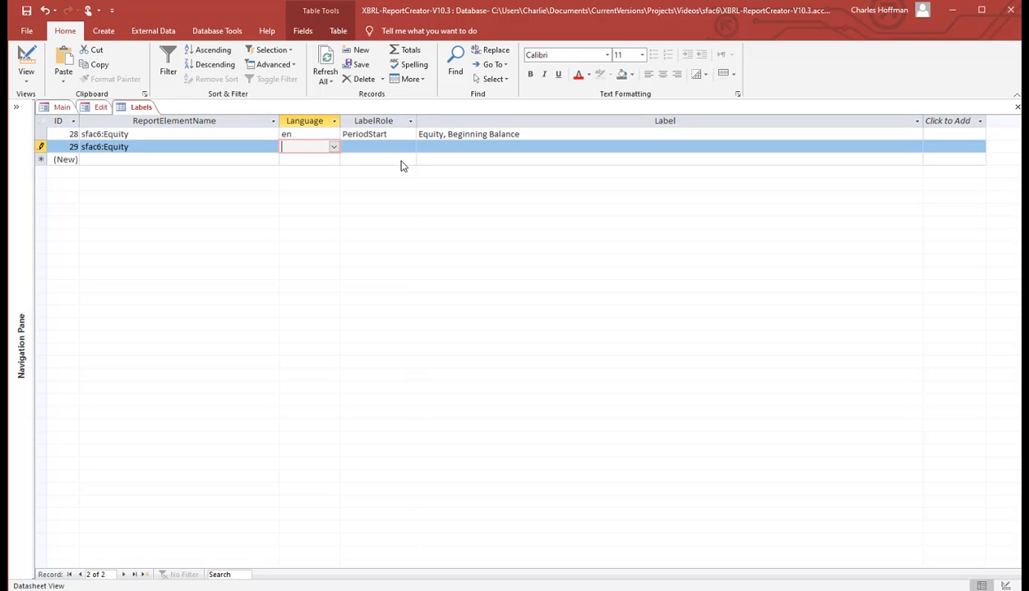
key("ctrl+apostrophe")
key("Tab")
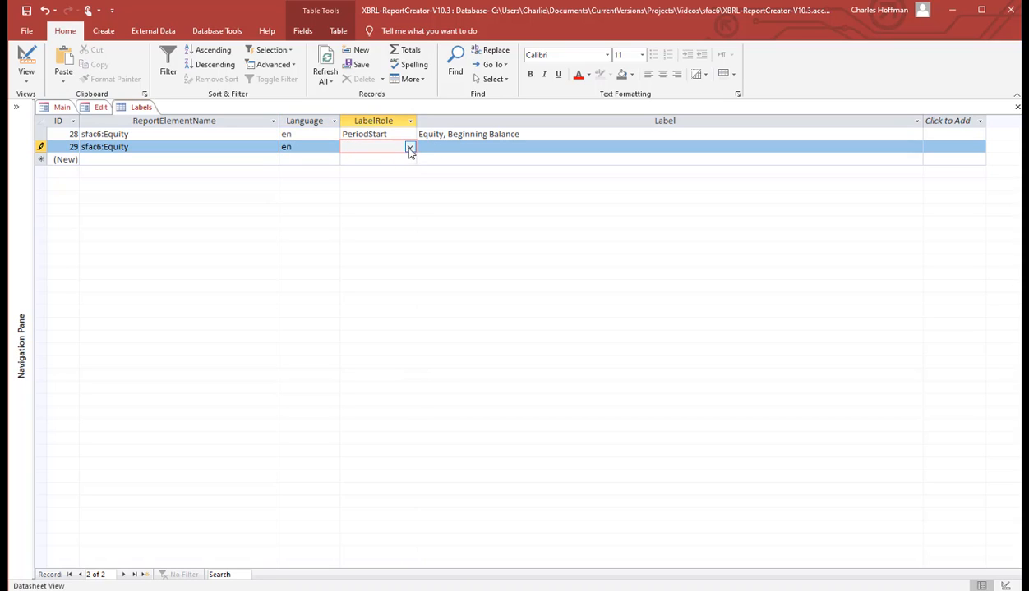
left_click(410, 147)
left_click(393, 183)
key("Tab")
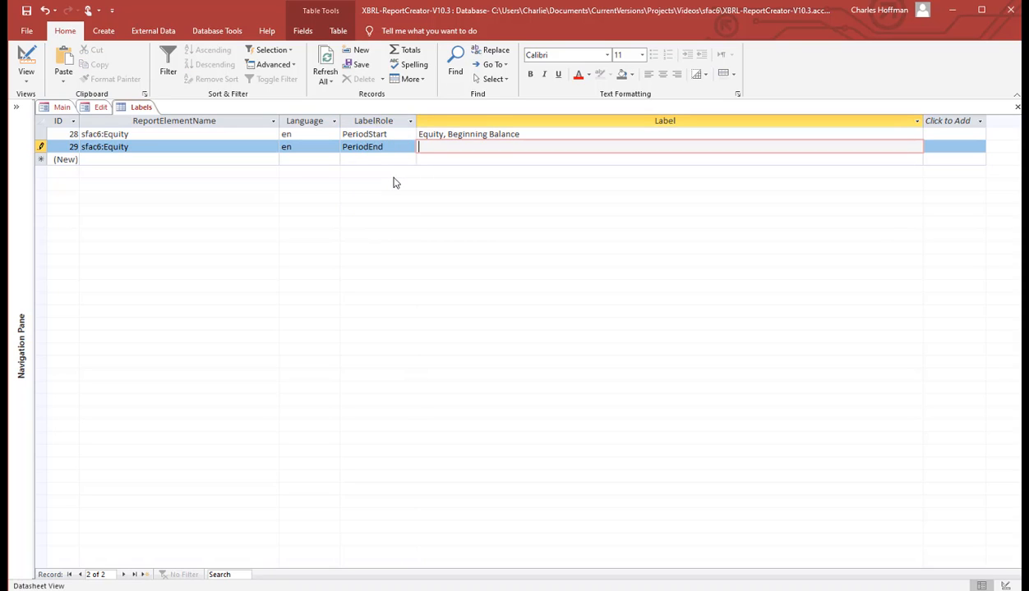
type("Equity, Ending Balance")
key("Tab")
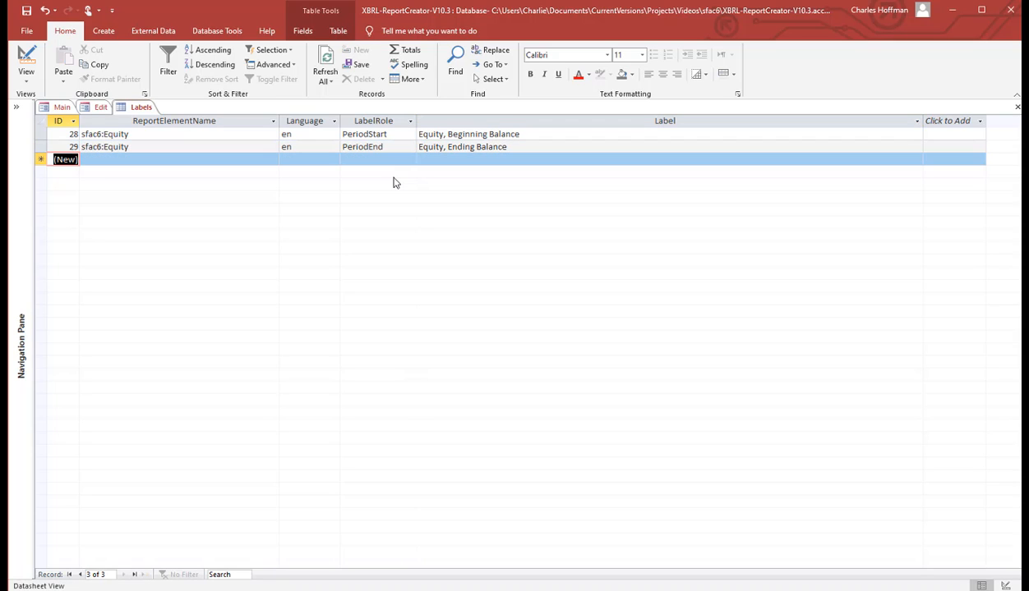
Step: Start a label record for sfac6:DistributionsToOwners with language en and label role Negated
key("Tab")
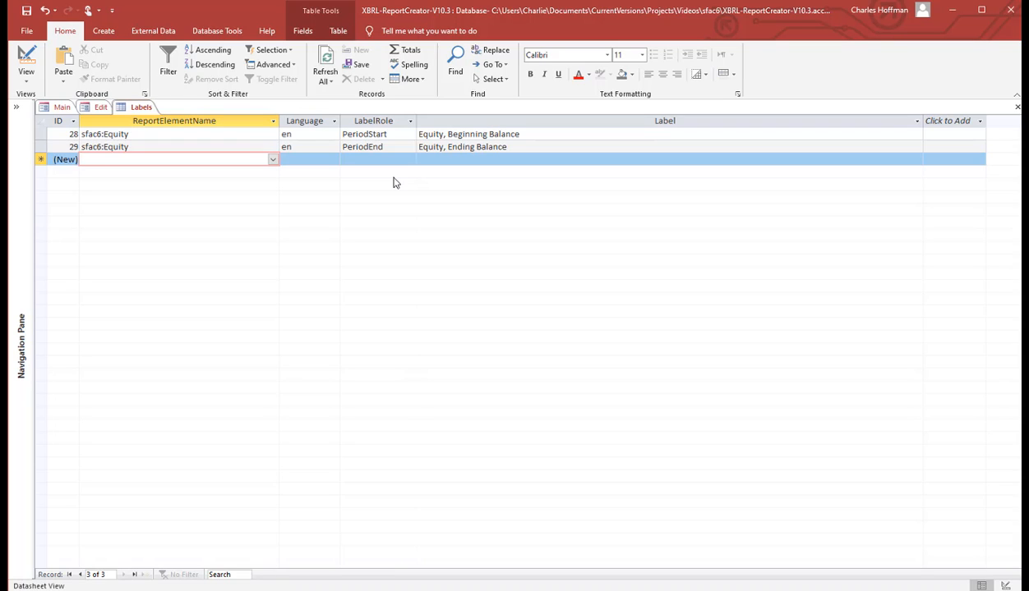
left_click(272, 160)
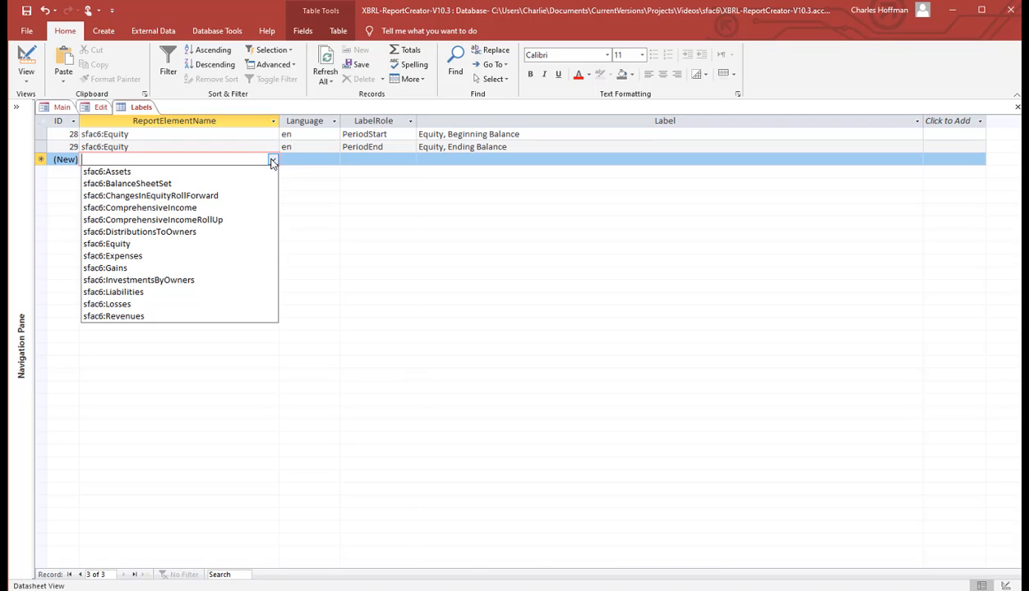
left_click(217, 234)
key("Tab")
type("en")
key("Tab")
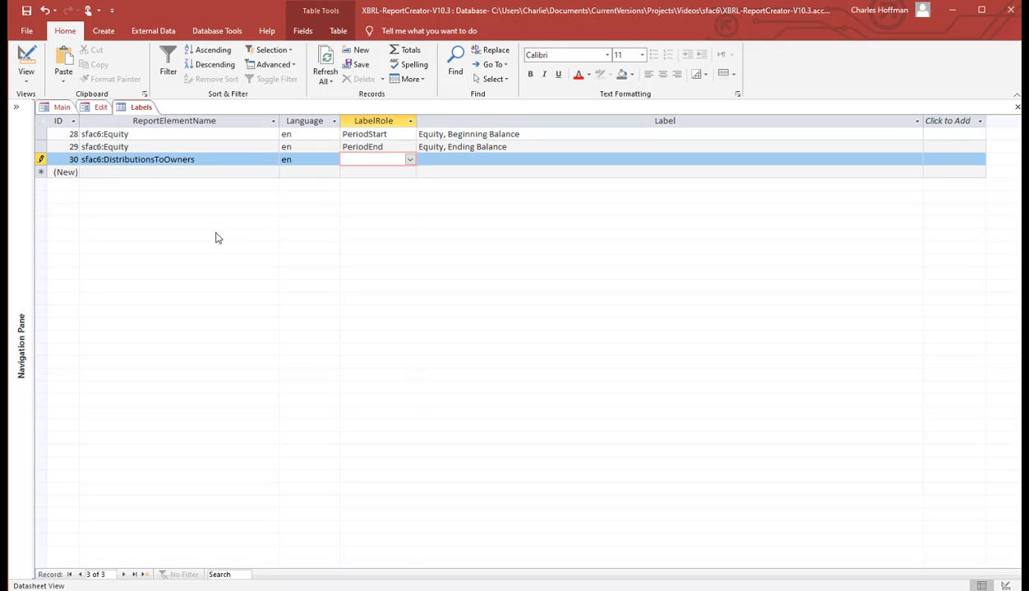
type("negated")
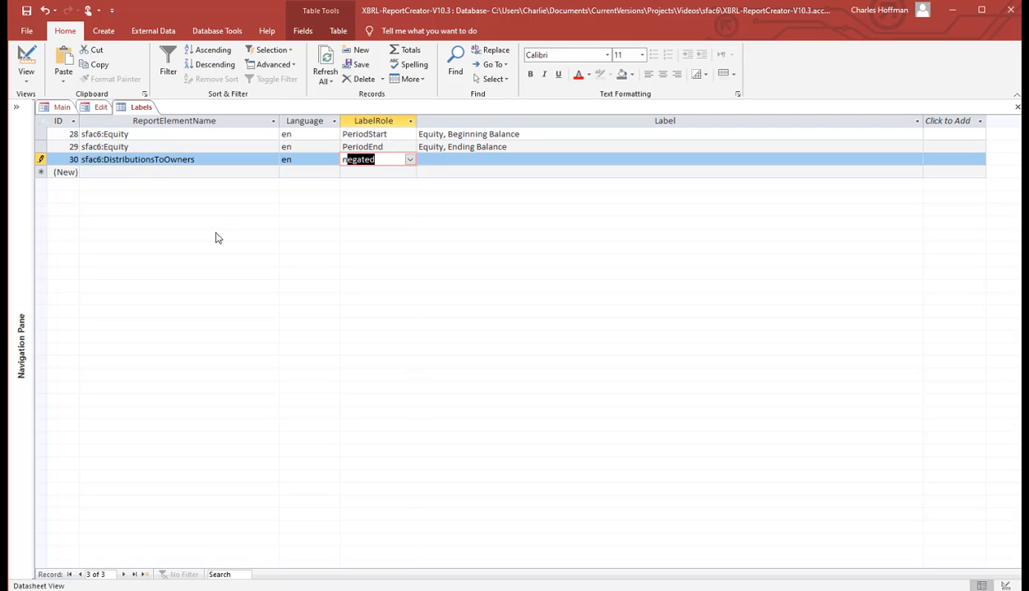
key("Tab")
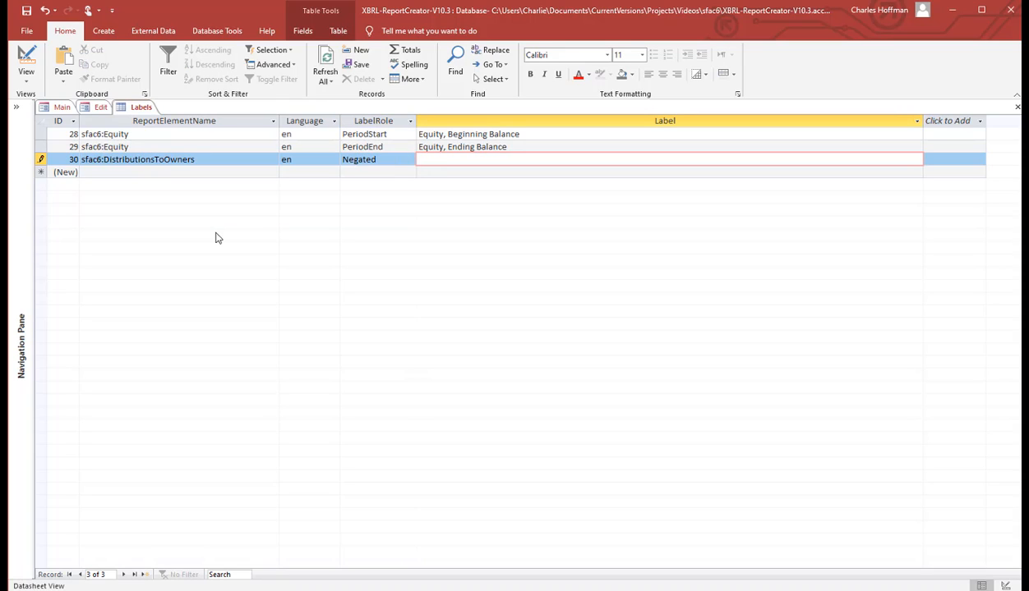
Step: Enter "(Distributions to Owners)" as the label text of the negated sfac6:DistributionsToOwners record
type("(Distributions to Owqne")
key("BackSpace")
key("BackSpace")
key("BackSpace")
type("ners")
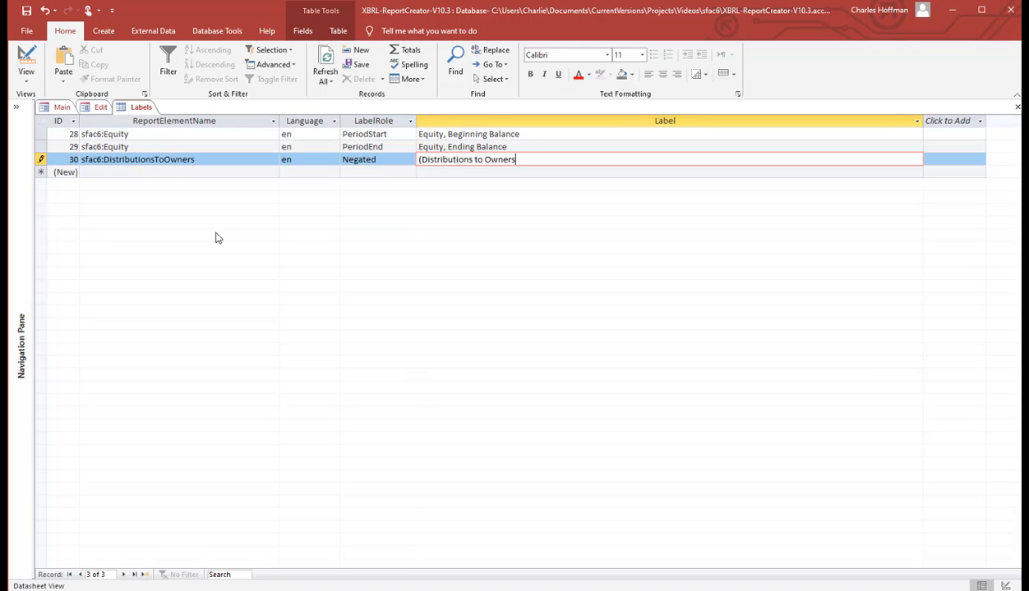
type(")")
key("Tab")
Step: Start a label record for sfac6:Expenses with language en and label role Negated
key("Tab")
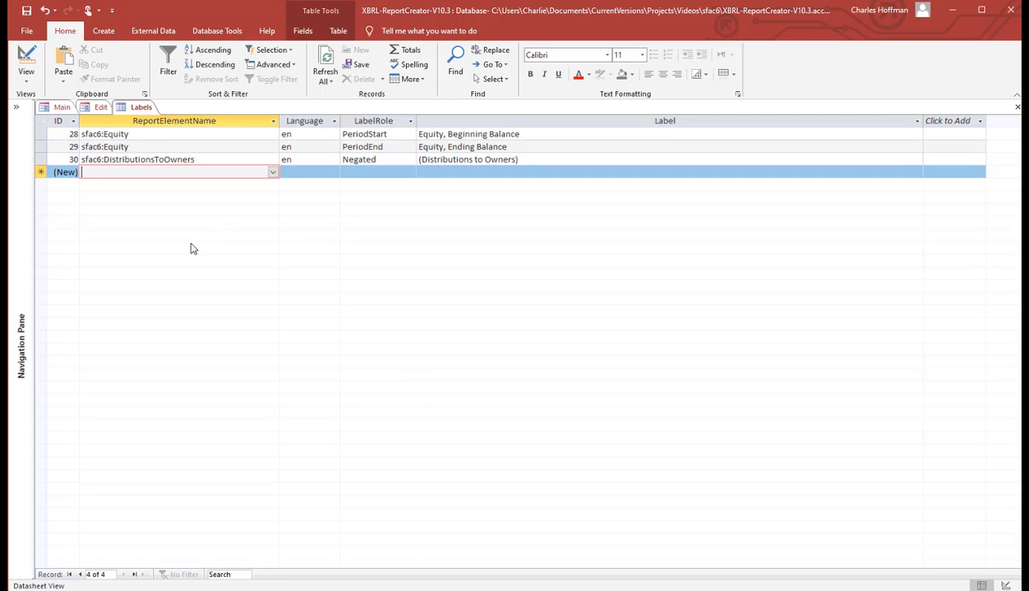
left_click(272, 172)
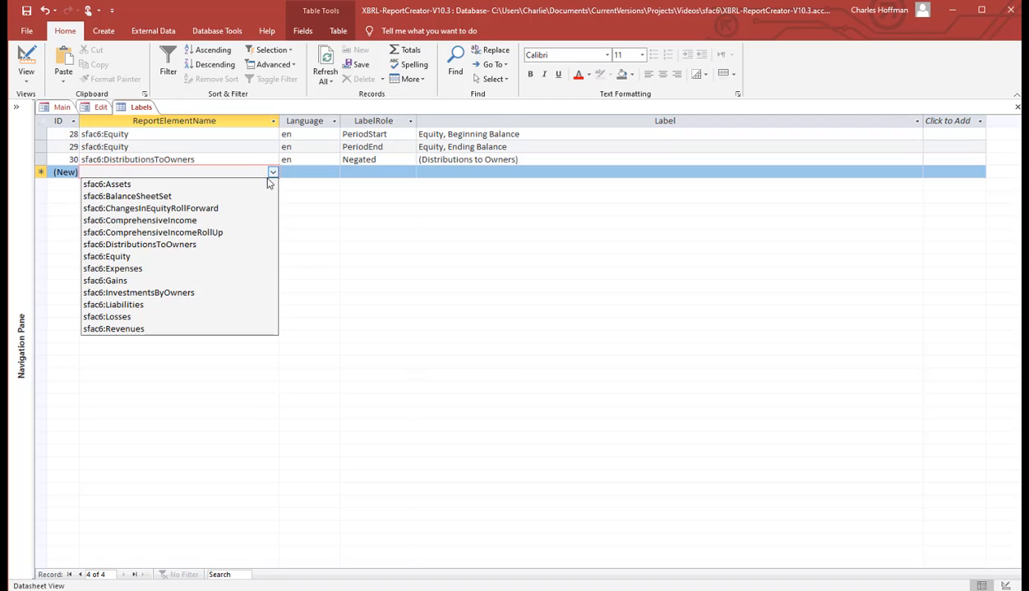
left_click(184, 270)
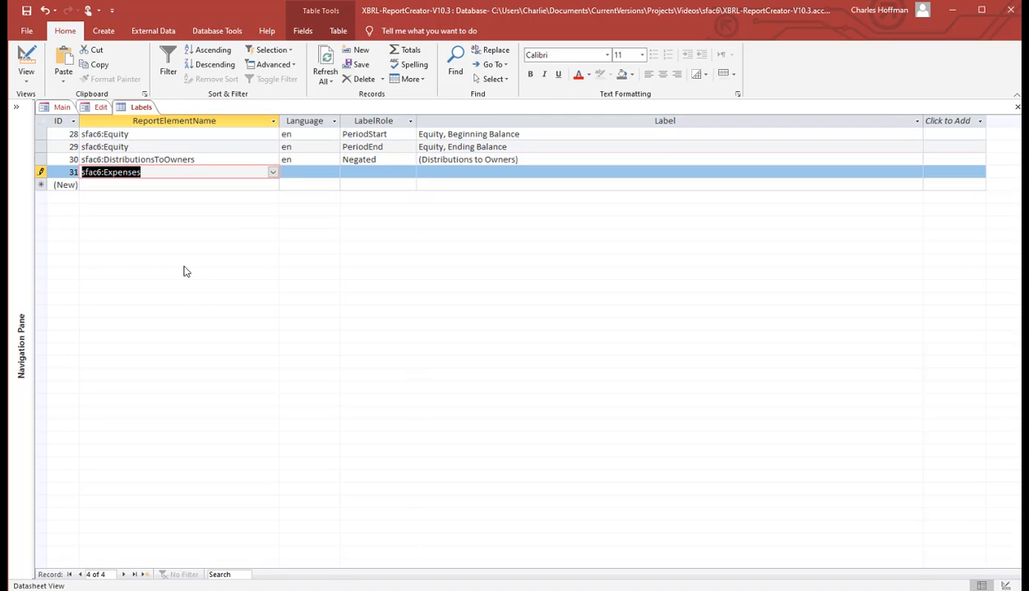
key("Tab")
type("en")
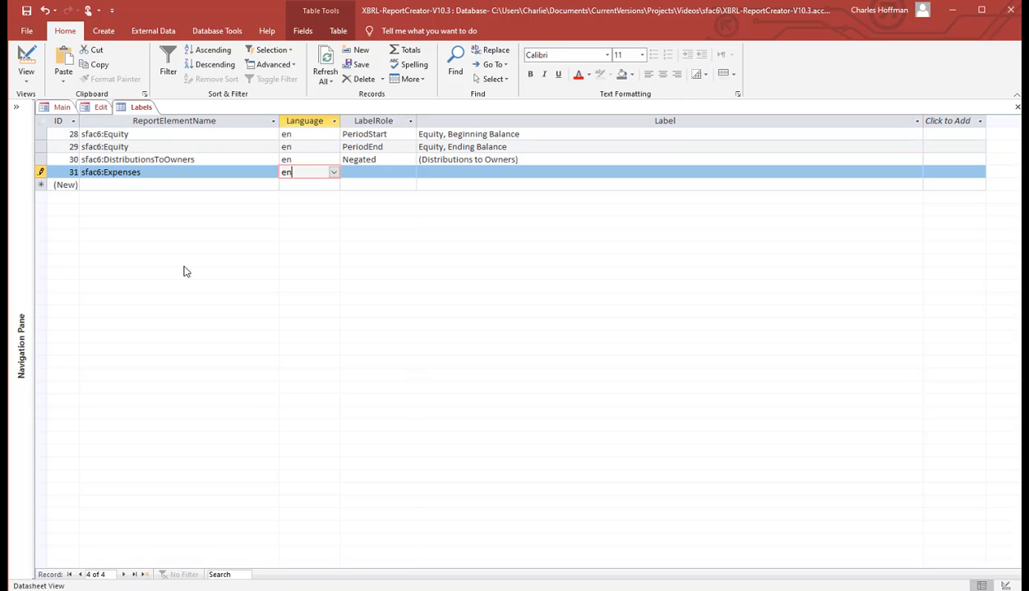
key("Tab")
type("N")
key("Tab")
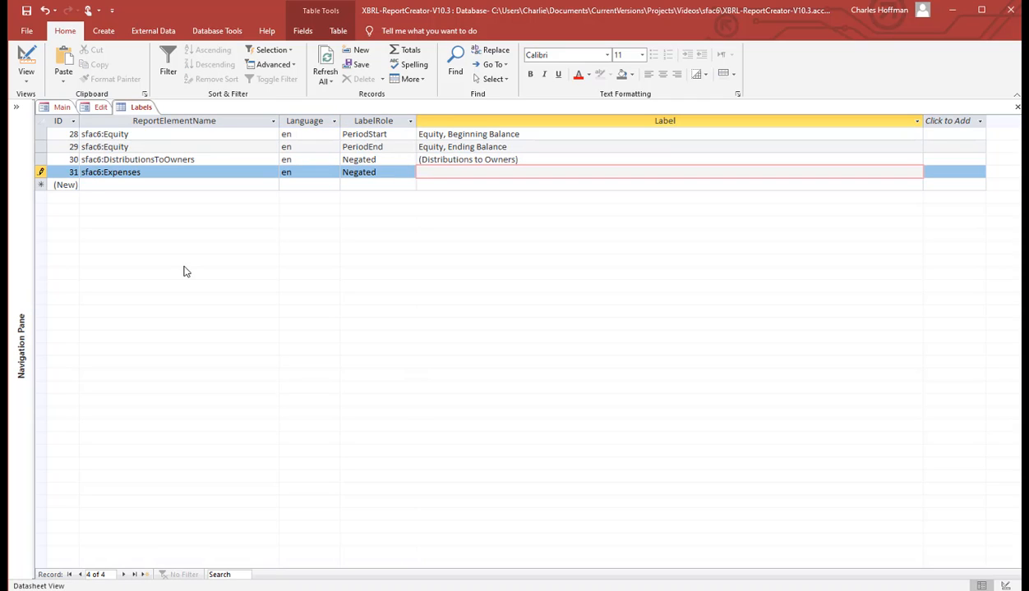
Step: Enter "(Expenses)" as the label text of the negated sfac6:Expenses record
type("(Exp")
key("BackSpace")
key("BackSpace")
type("xxpe")
key("BackSpace")
key("BackSpace")
key("BackSpace")
type("penses)")
key("Return")
key("Return")
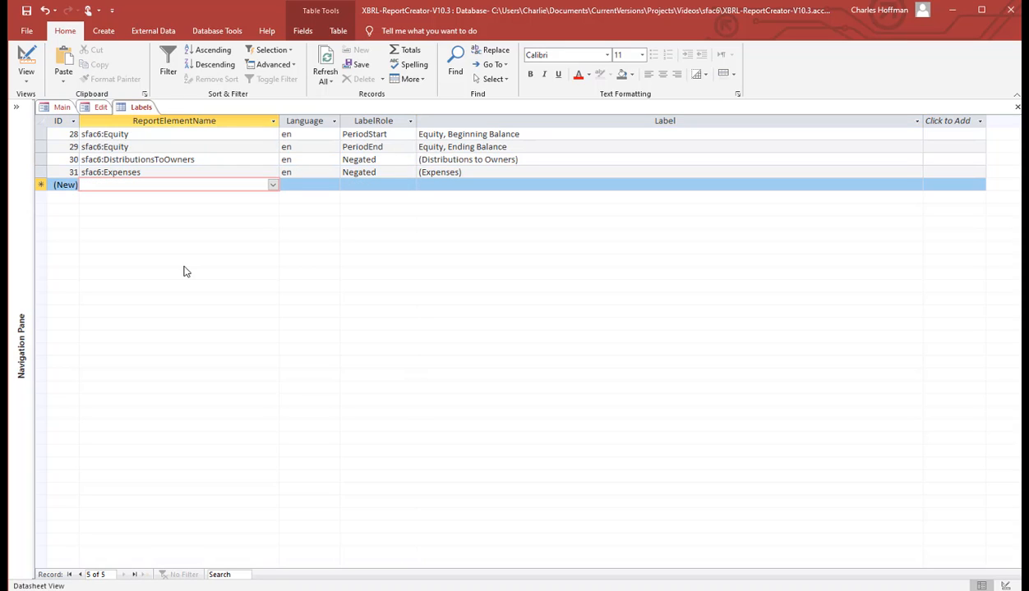
Step: Add a label record for sfac6:Losses with language en, role Negated and label "(Losses)", and close the label table
left_click(272, 184)
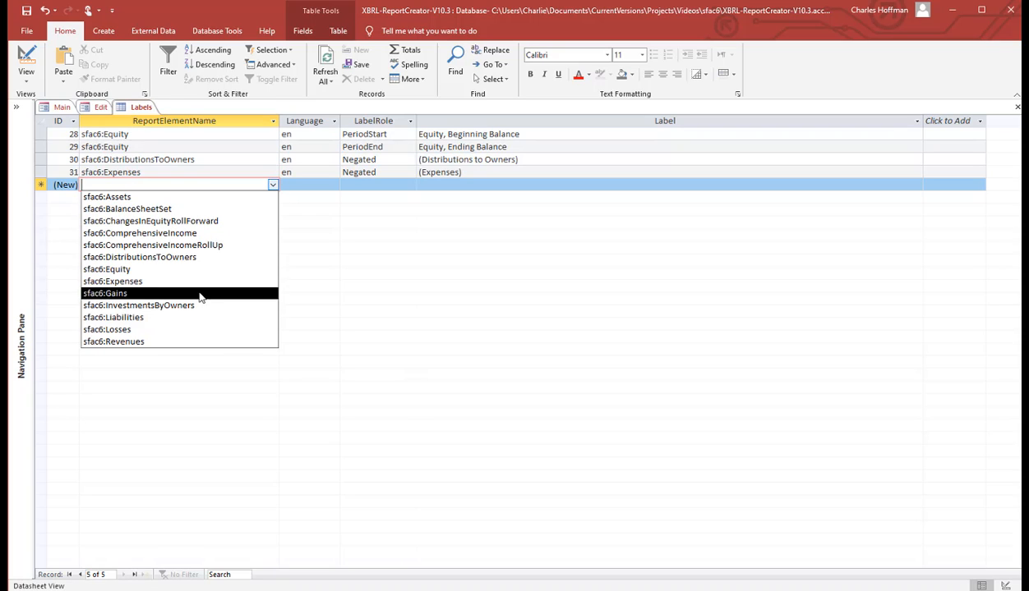
left_click(184, 330)
key("Return")
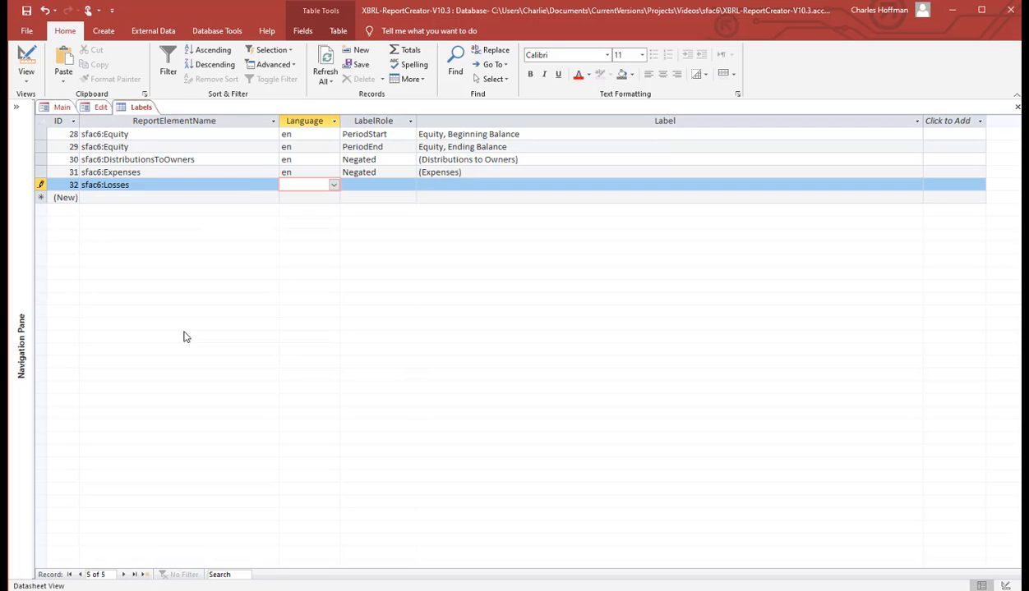
type("en")
key("Return")
key("Tab")
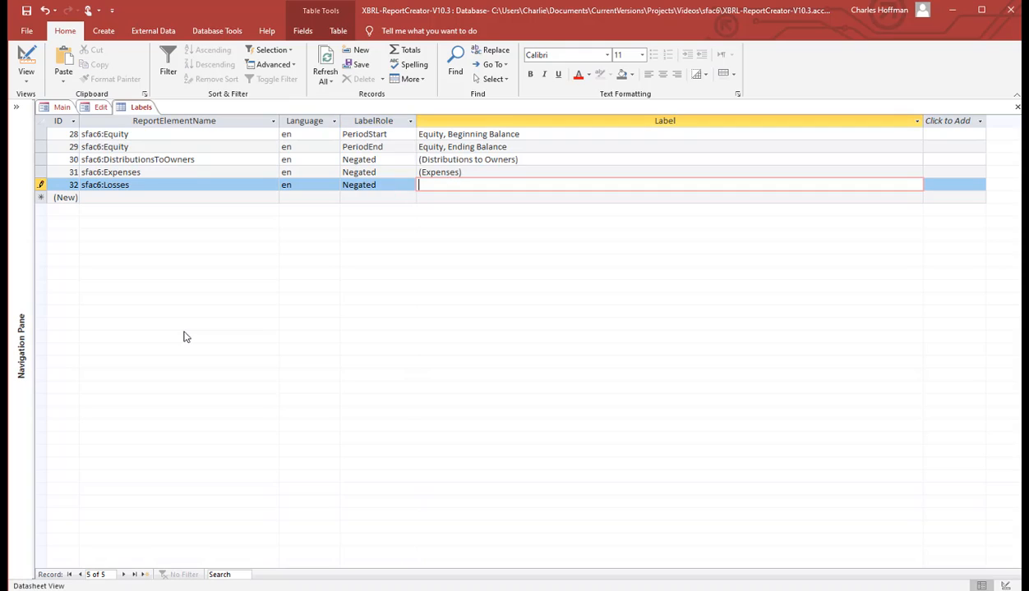
type("(Losses)")
key("Tab")
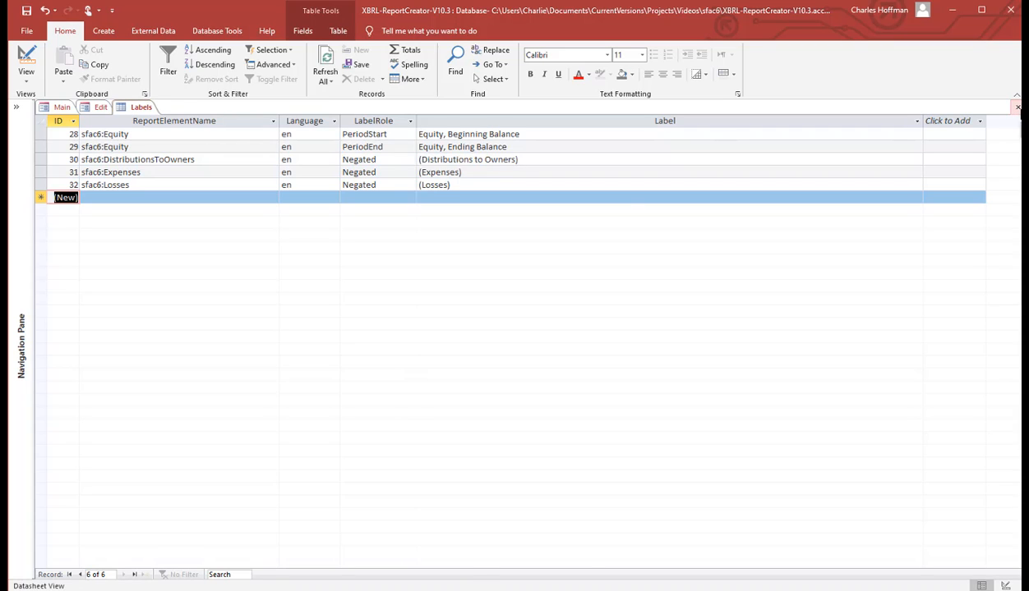
left_click(1017, 108)
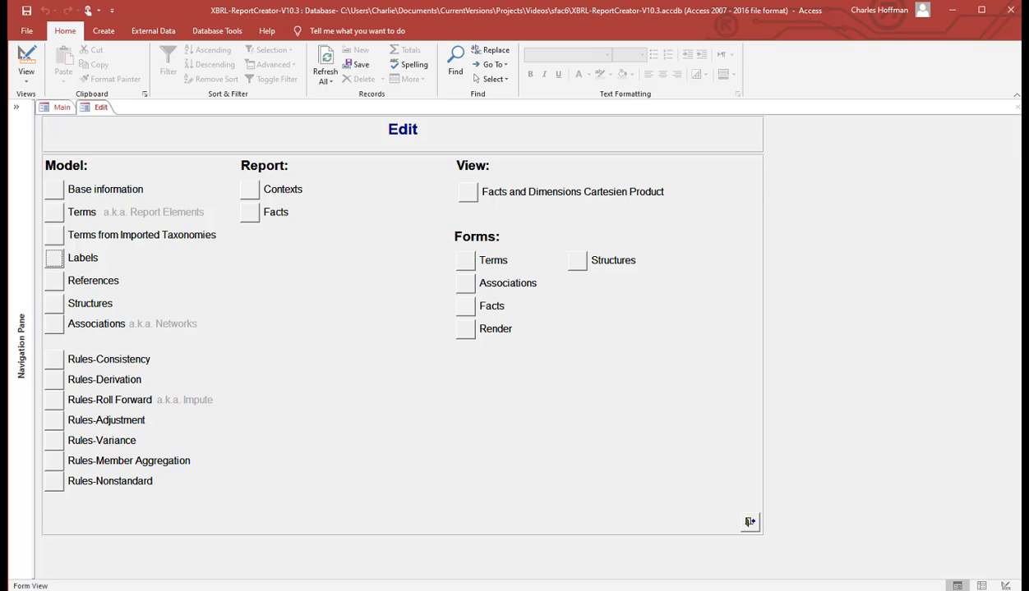
Step: Open the model's structures and add a network with identifier BalanceSheet, title "01-Balance Sheet" and sequence 1
left_click(59, 305)
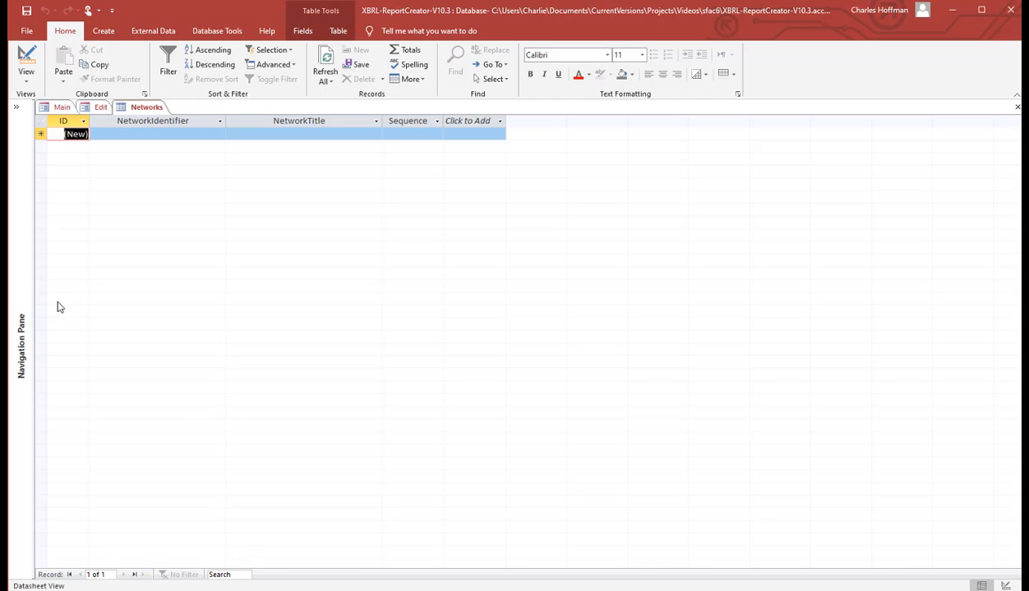
left_click(104, 133)
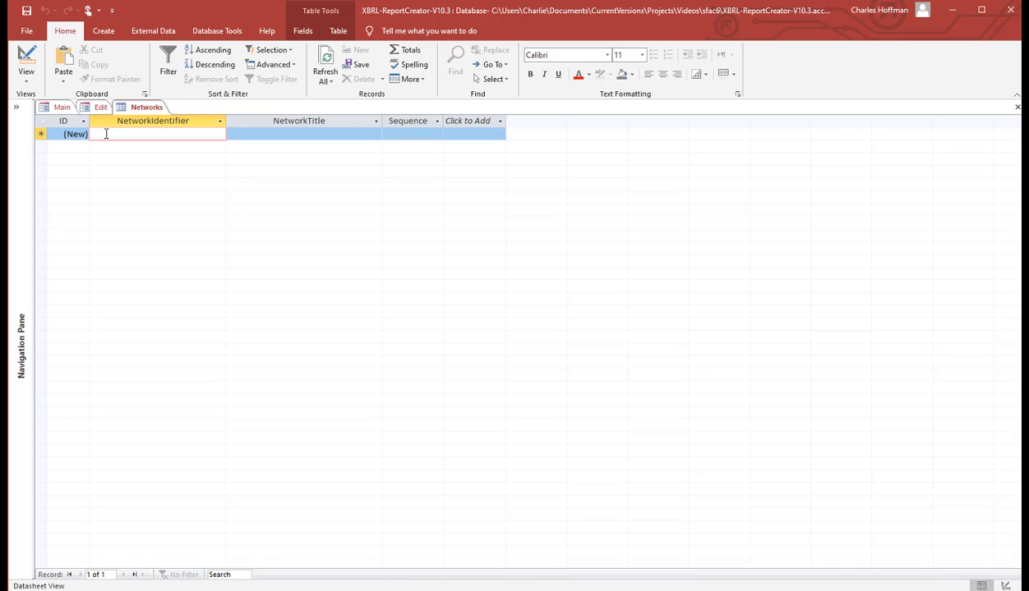
type("BalanceShe")
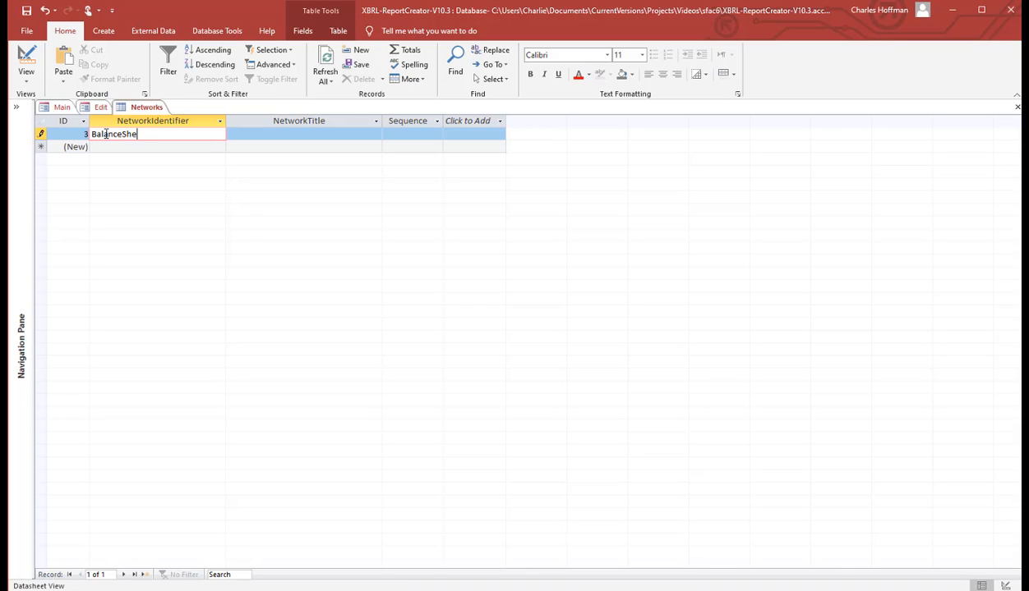
type("et")
key("Tab")
type("01")
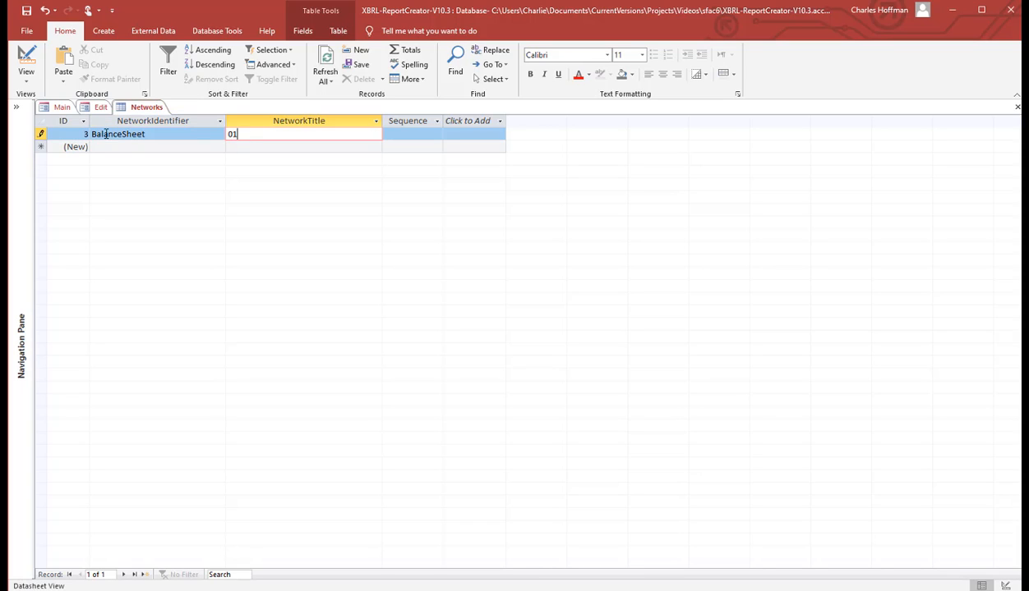
type("-Balance Sheet")
key("Tab")
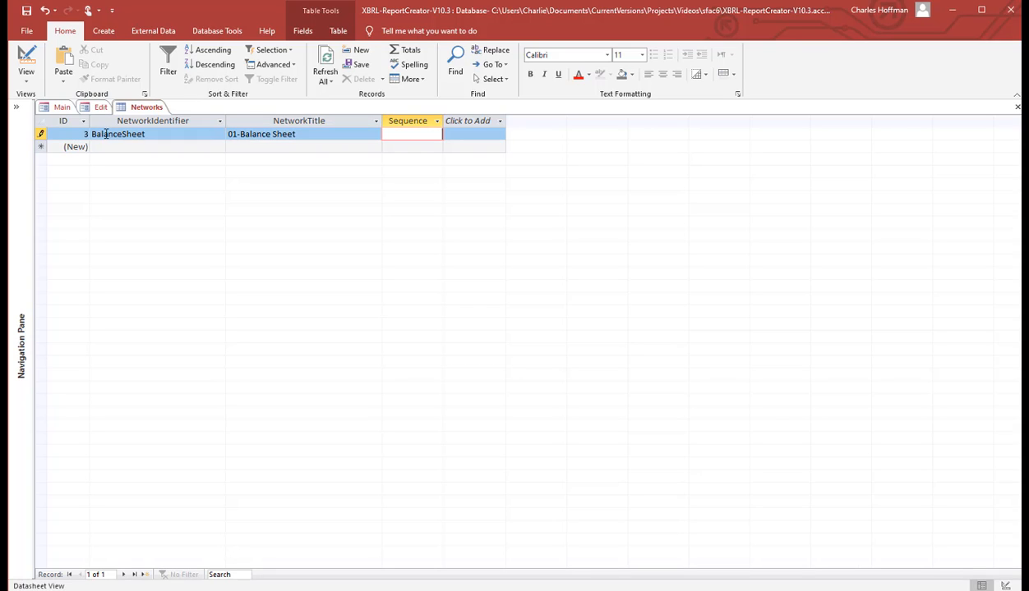
key("Tab")
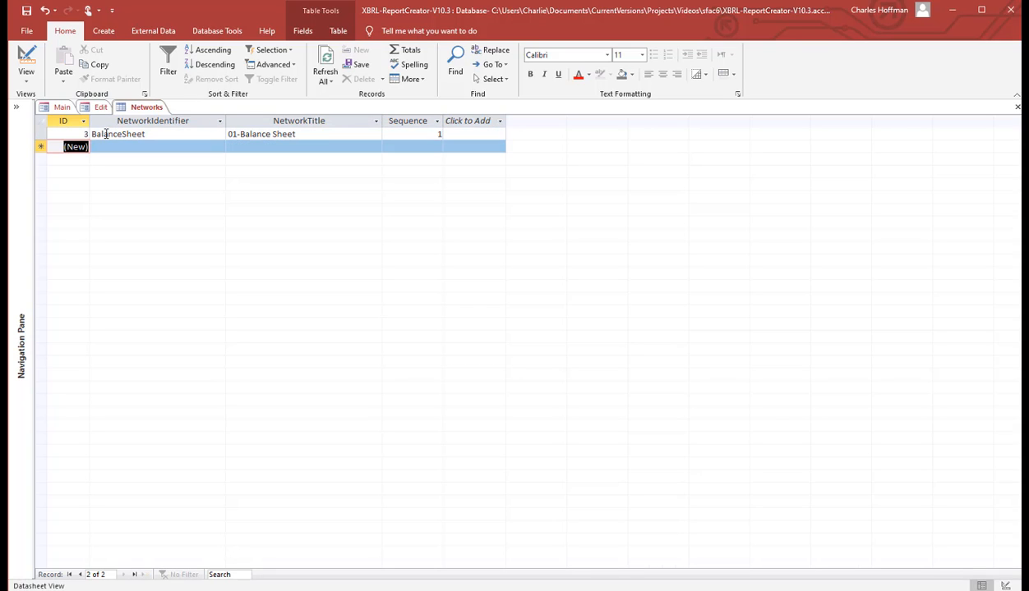
Step: Add a network record with identifier ComprehensiveIncome, title "02-Comprehensive Income" and sequence 2
key("Tab")
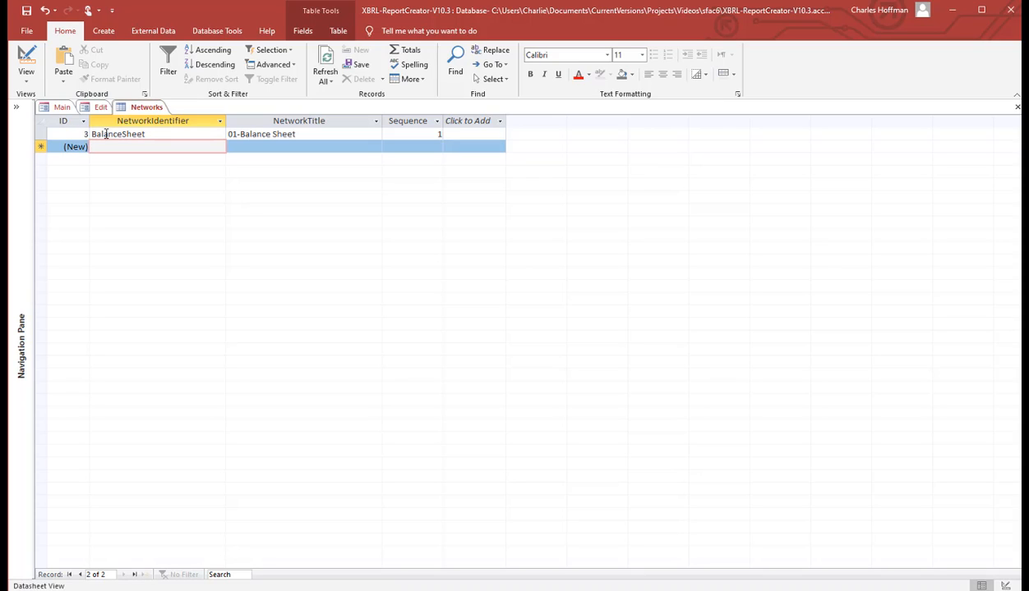
type("Comprehe")
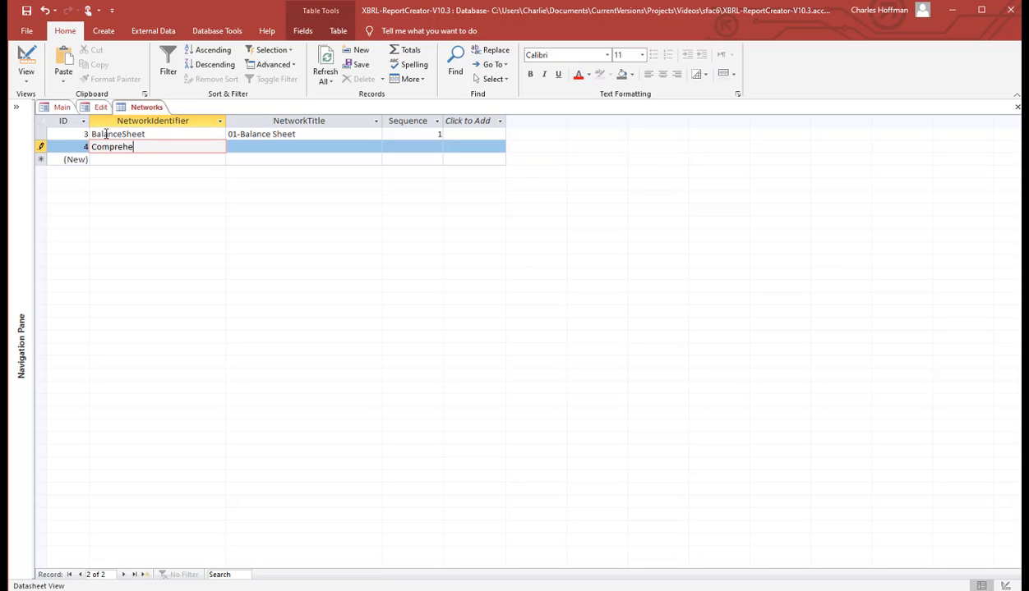
type("nsiveIncome")
key("Tab")
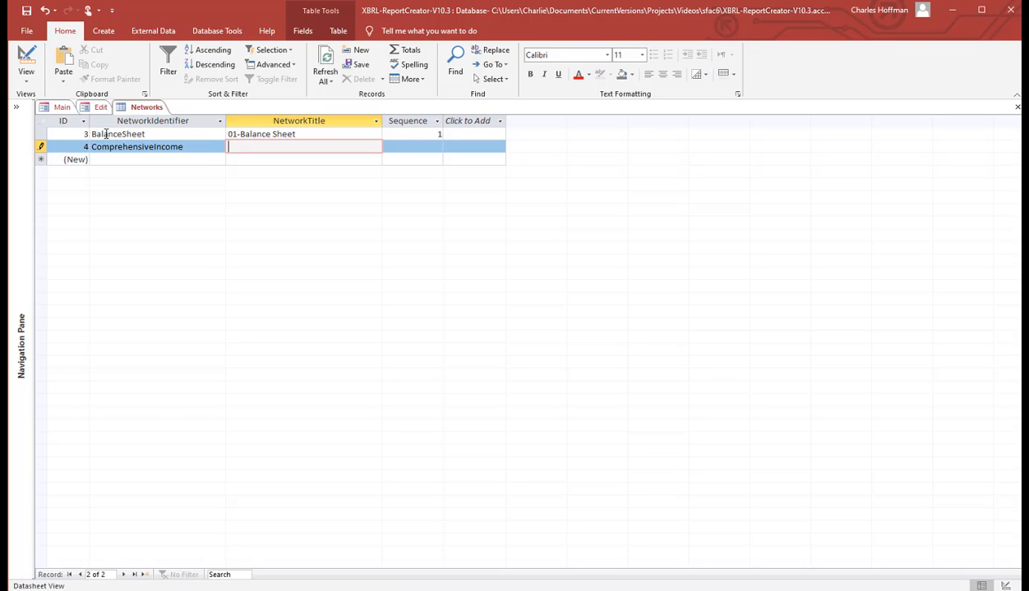
type("02-Comprehensive Income")
key("Tab")
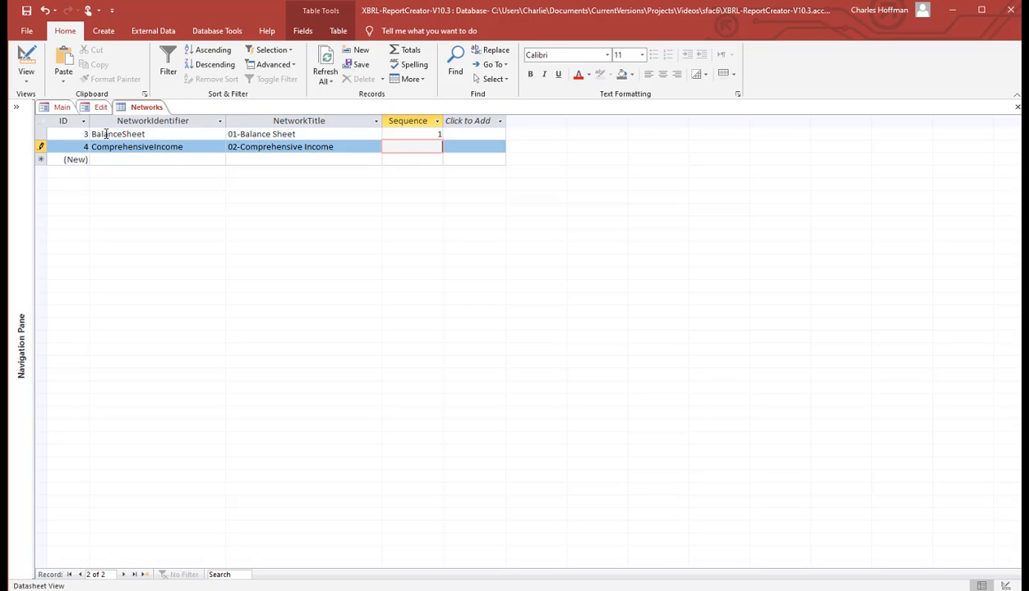
key("Tab")
Step: Add a network record with identifier ChangesInEquity, title "03-Changes in Equity" and sequence 3, and close the networks table
key("Tab")
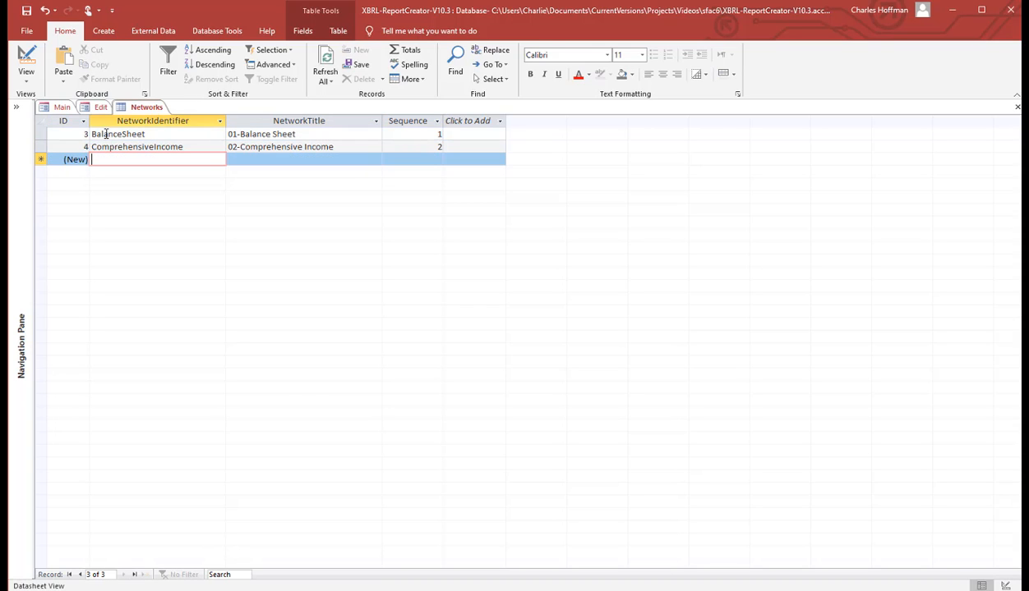
type("Ch")
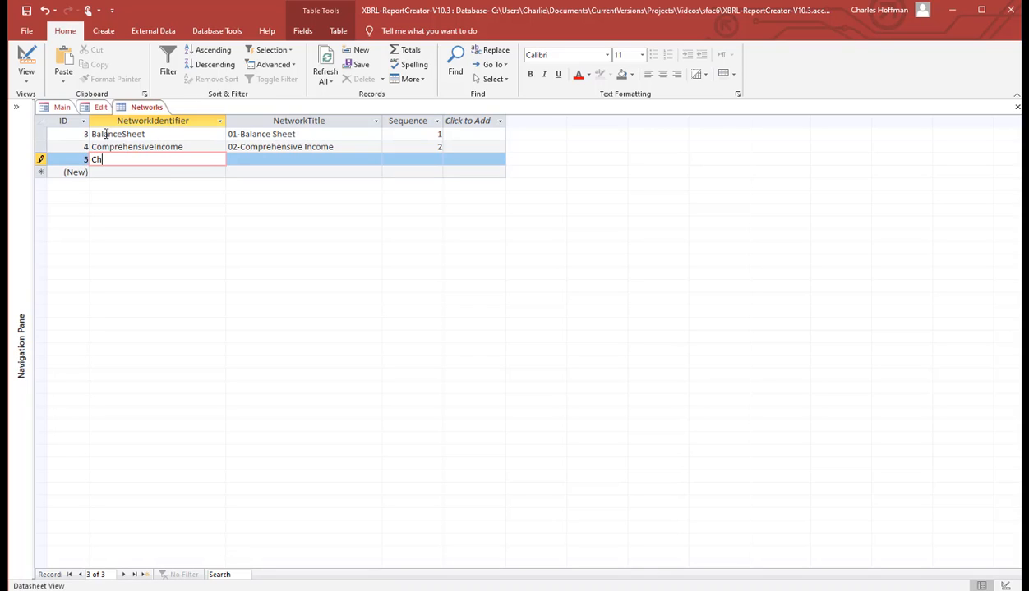
type("angesInEquity")
key("Tab")
type("0")
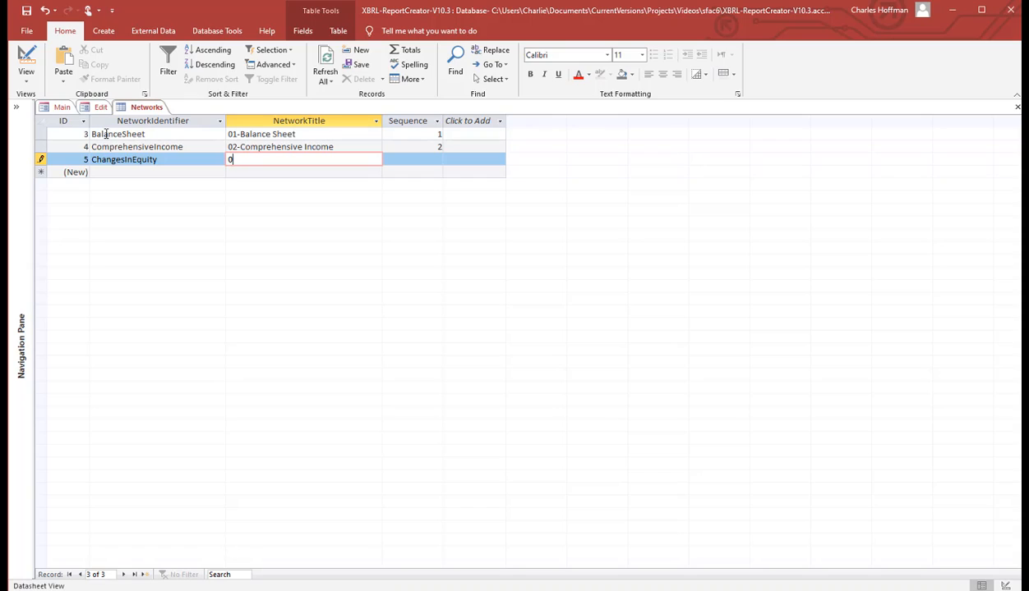
type("3-Changes in Equity")
key("Tab")
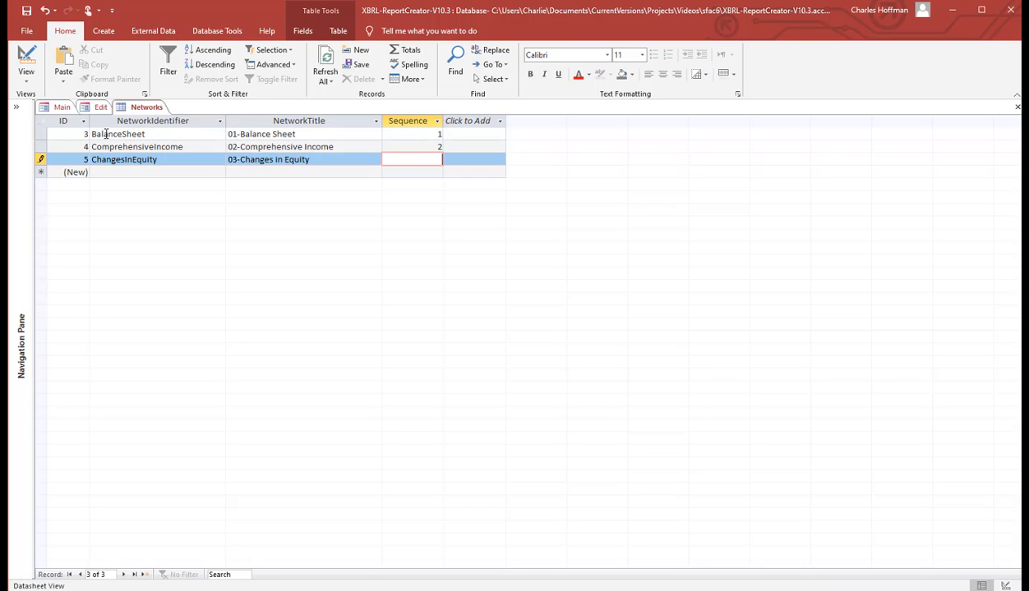
type("3")
key("Tab")
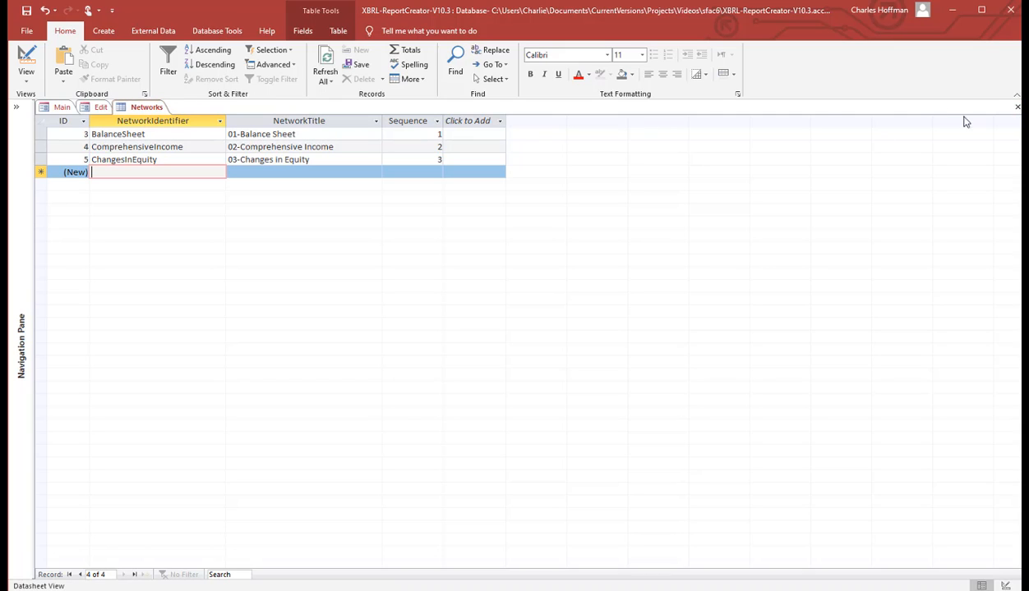
left_click(1017, 109)
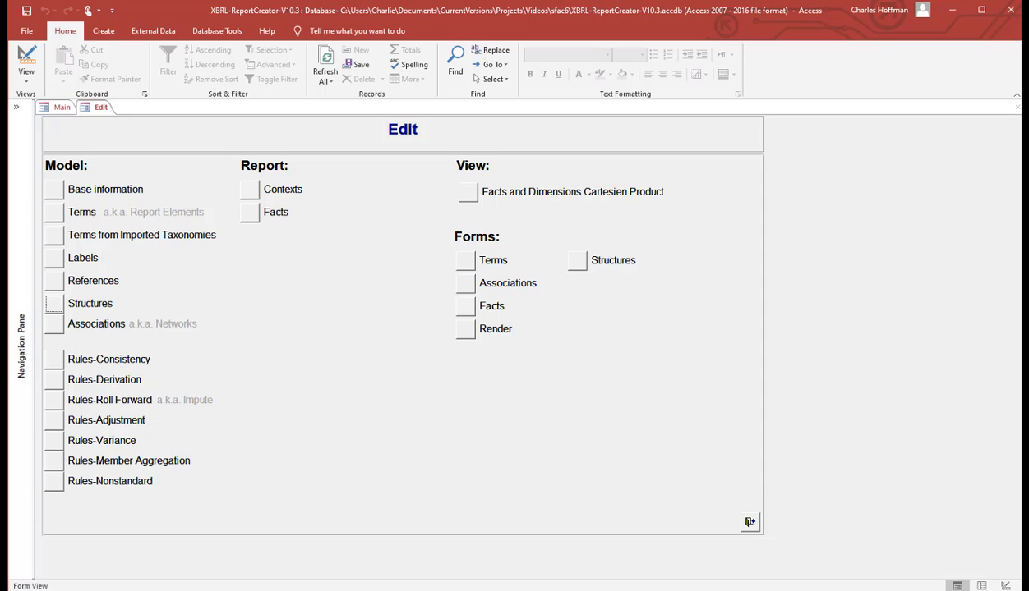
left_click(53, 297)
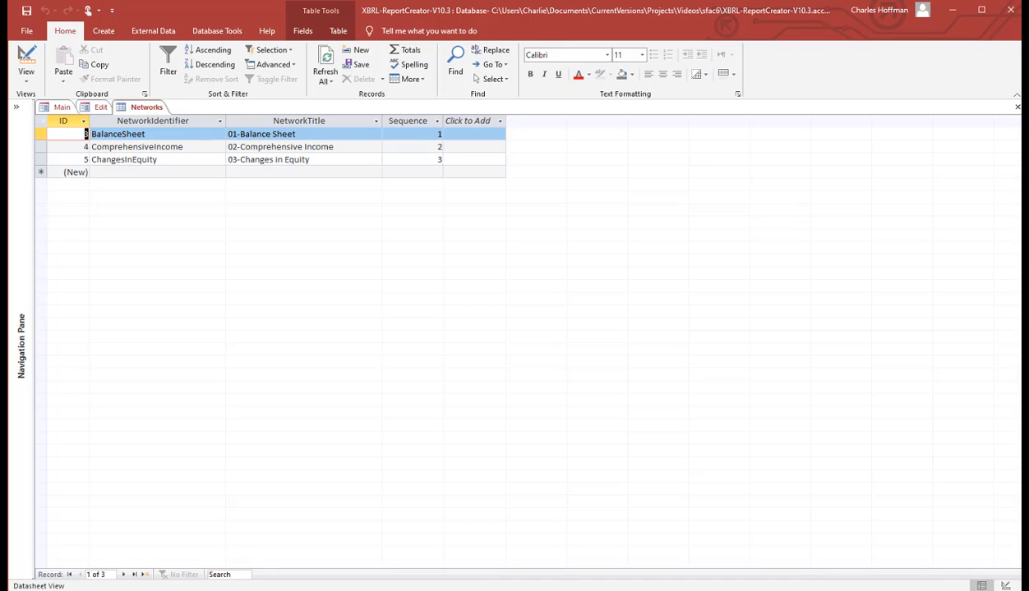
left_click(1017, 107)
Step: Open the associations table and start a record with structure type Presentation and network identifier BalanceSheet
left_click(52, 327)
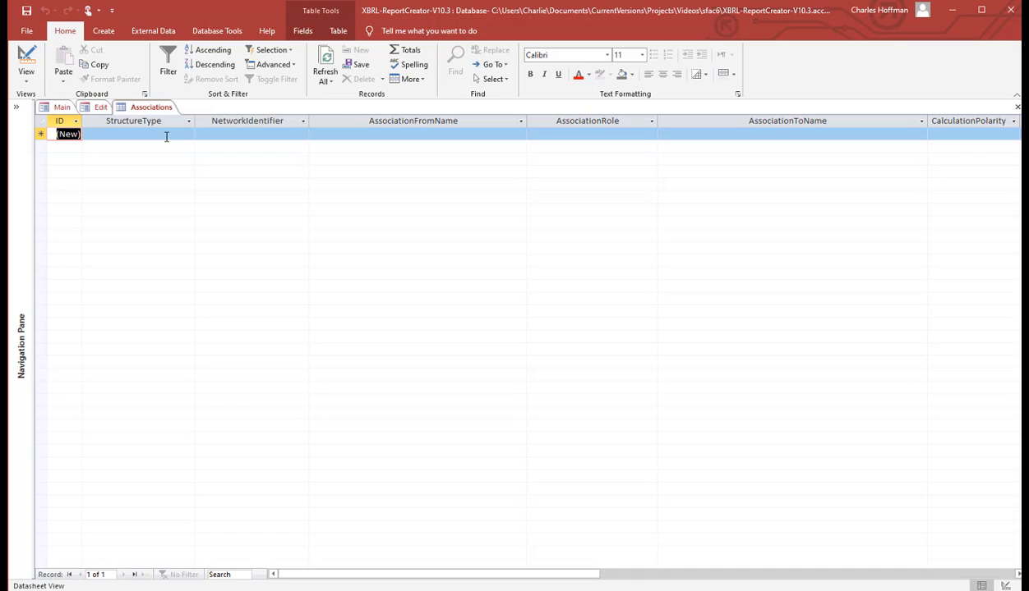
left_click(155, 134)
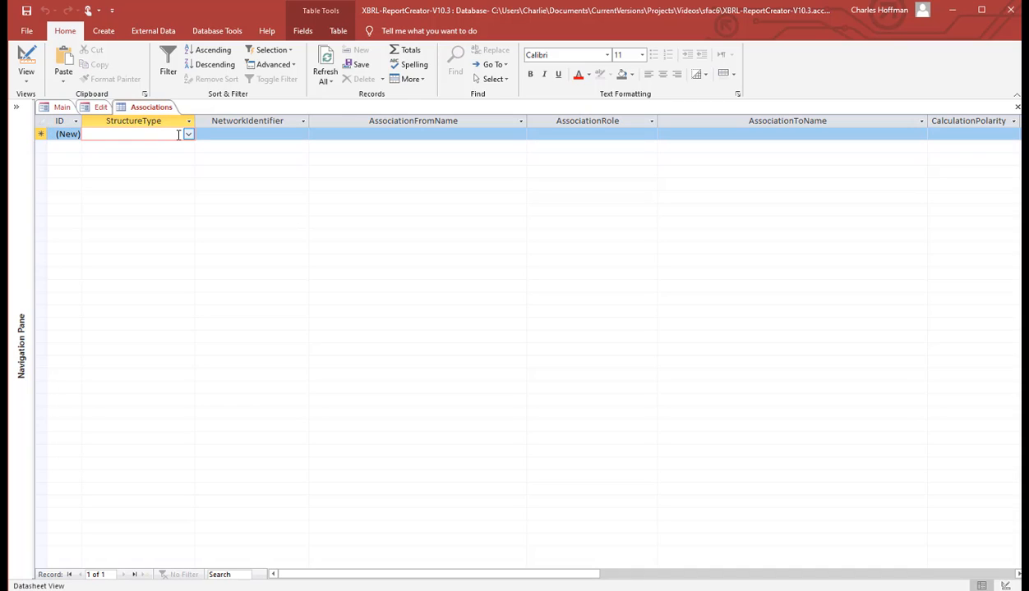
left_click(189, 135)
left_click(165, 146)
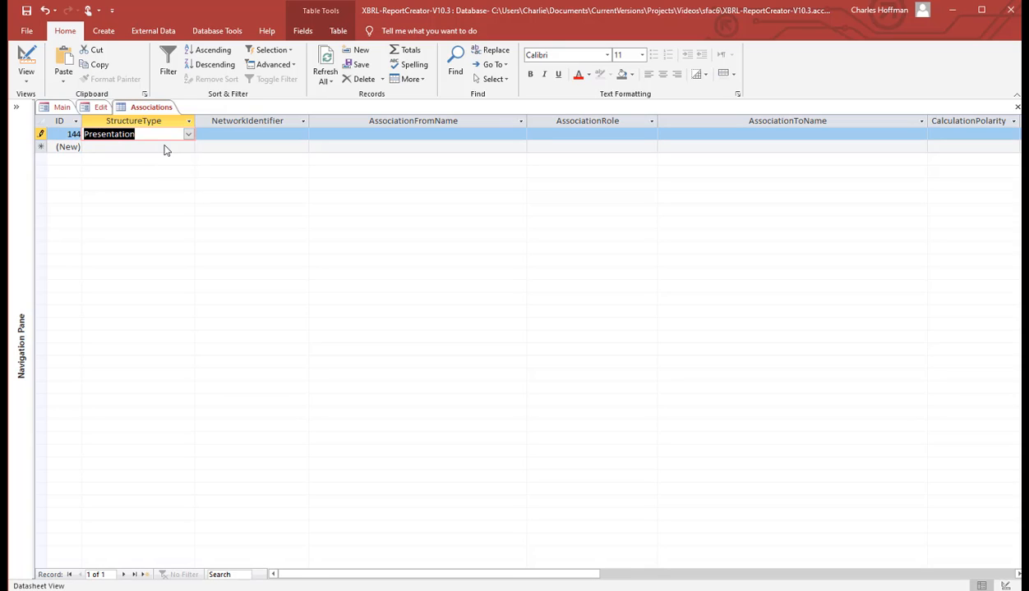
key("Tab")
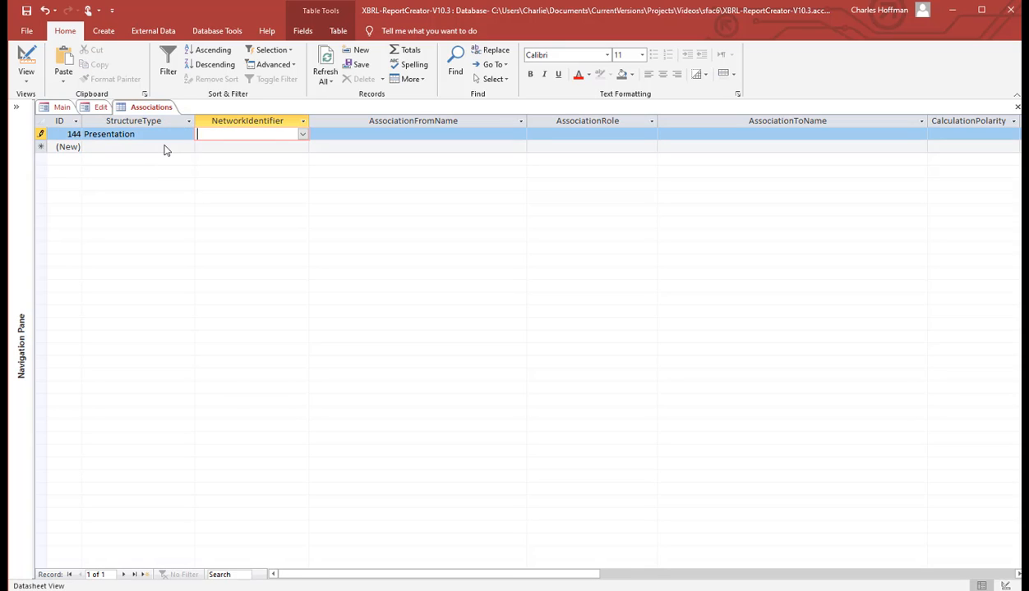
type("BalanceSheet")
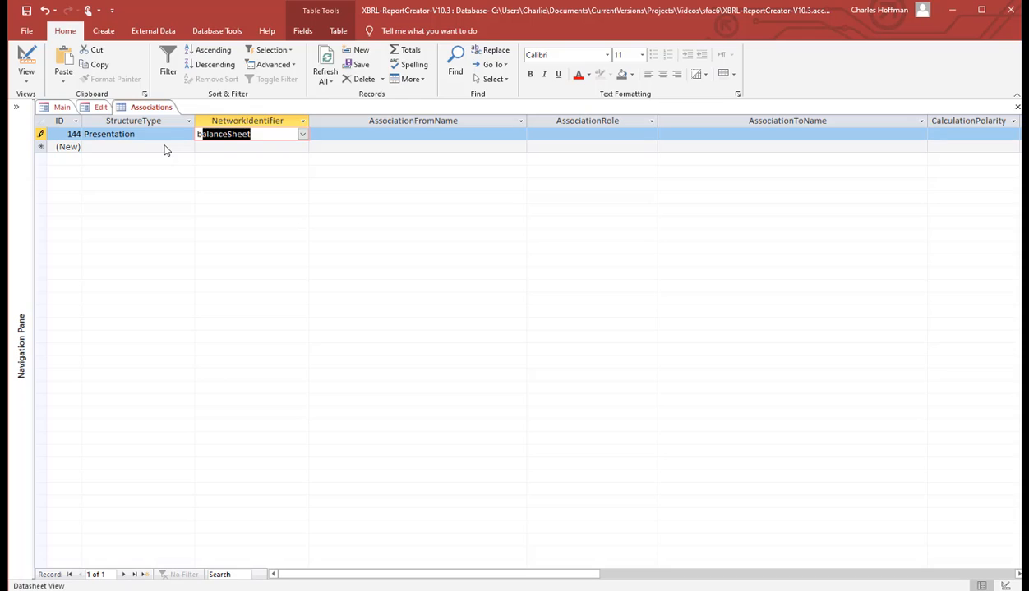
key("Tab")
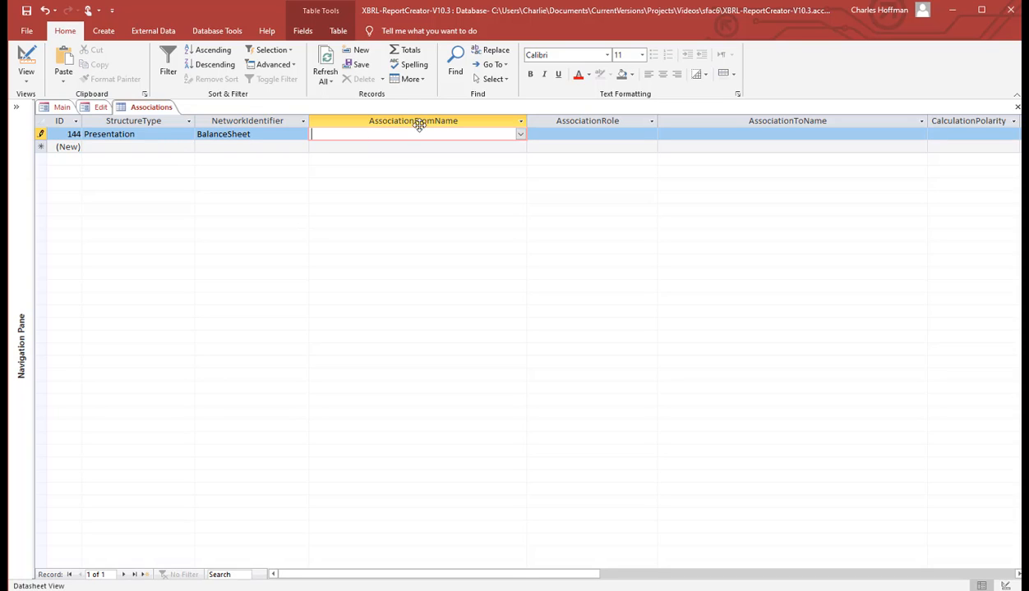
Step: Set the first association's from name to sfac6:BalanceSheetSet and its role to Parent-Child
left_click(519, 133)
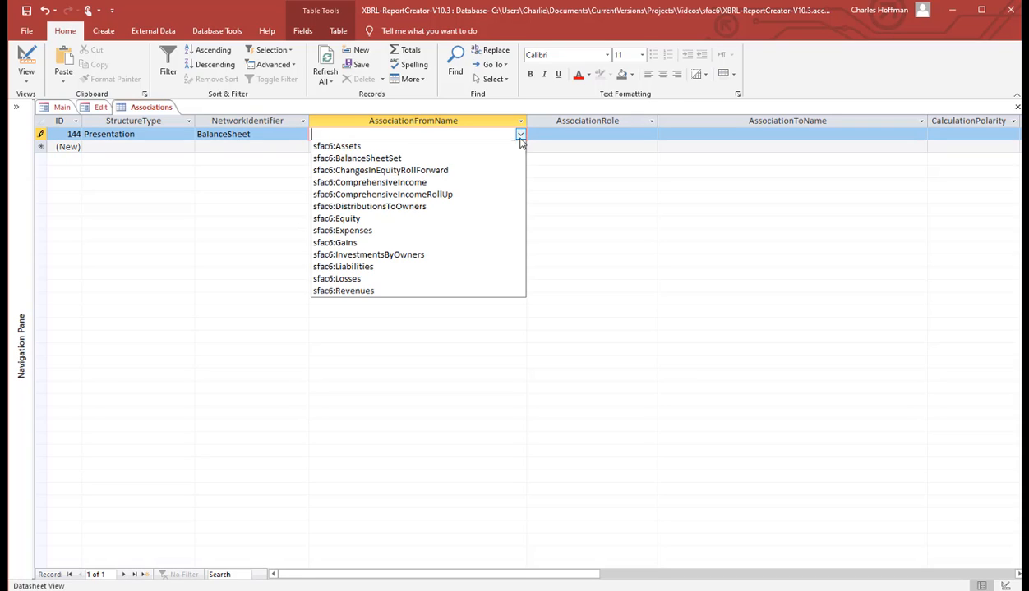
left_click(493, 159)
key("Tab")
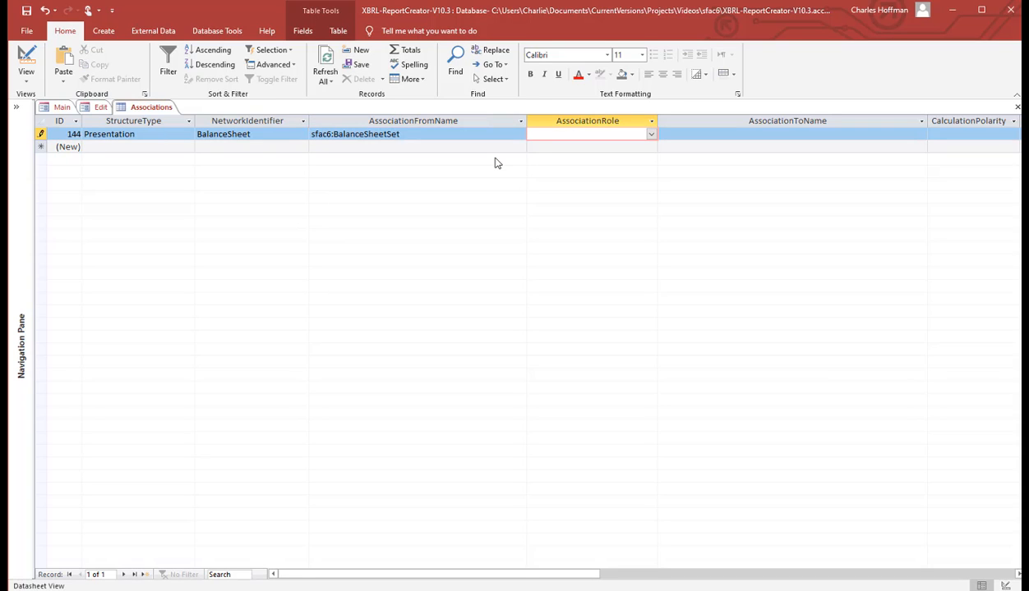
type("a")
key("BackSpace")
left_click(650, 135)
left_click(604, 145)
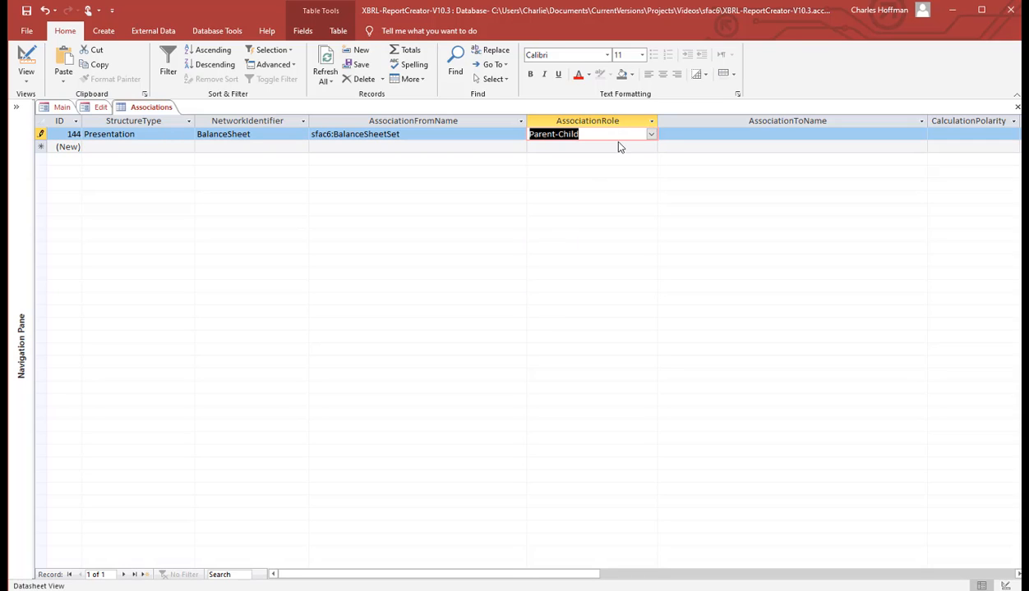
key("Tab")
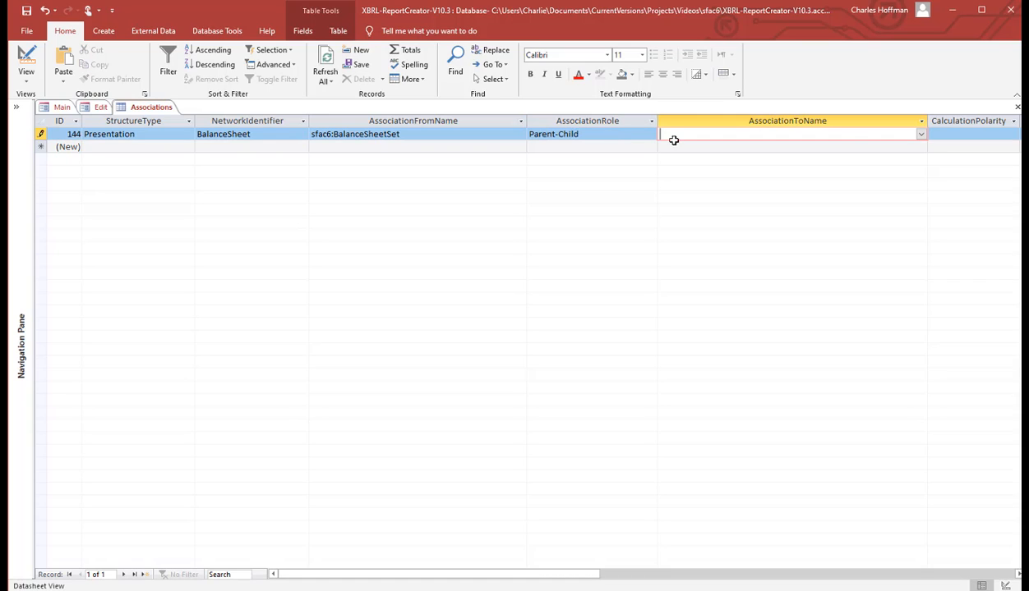
Step: Complete the first association with to name sfac6:Assets and sequence 1, leaving calculation polarity and preferred label role empty
left_click(920, 134)
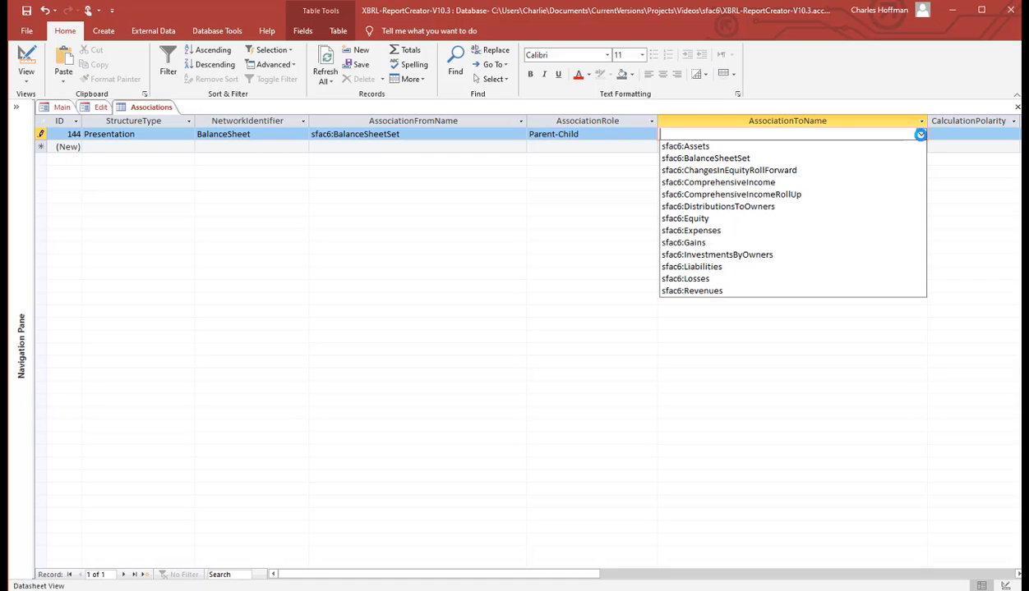
left_click(786, 148)
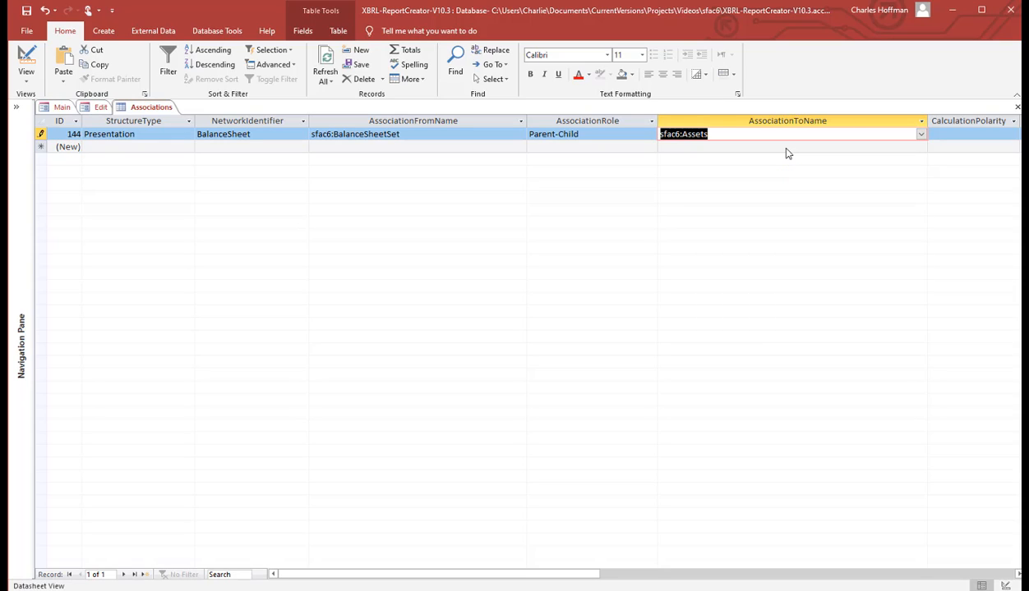
key("Tab")
key("Tab")
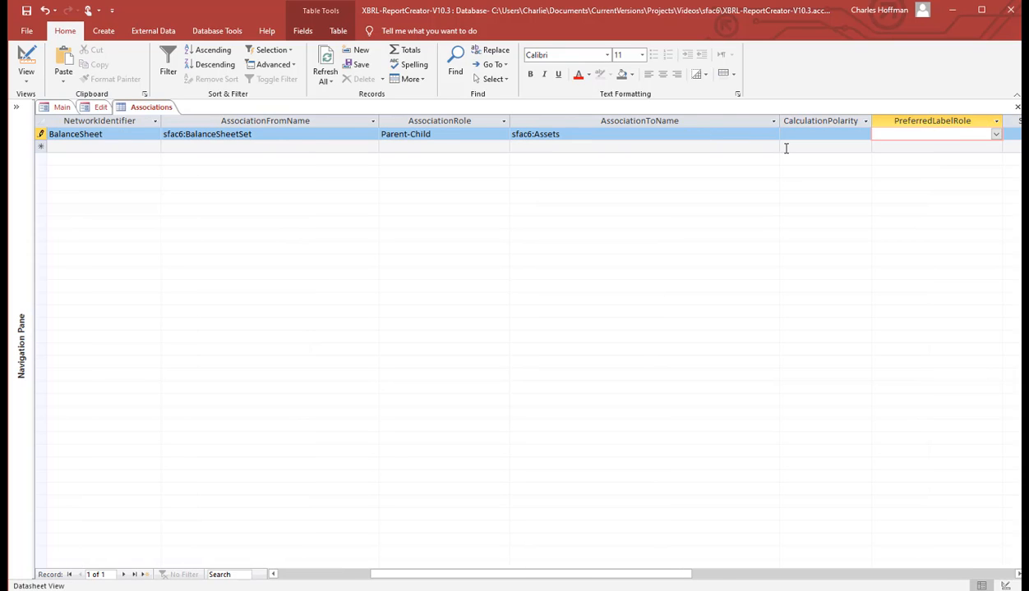
key("Tab")
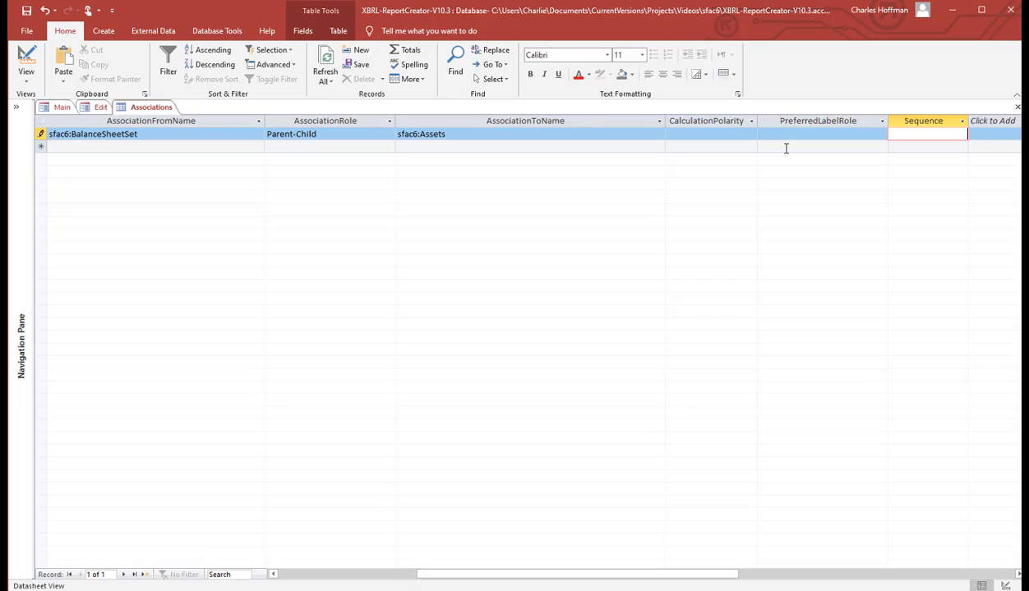
key("Tab")
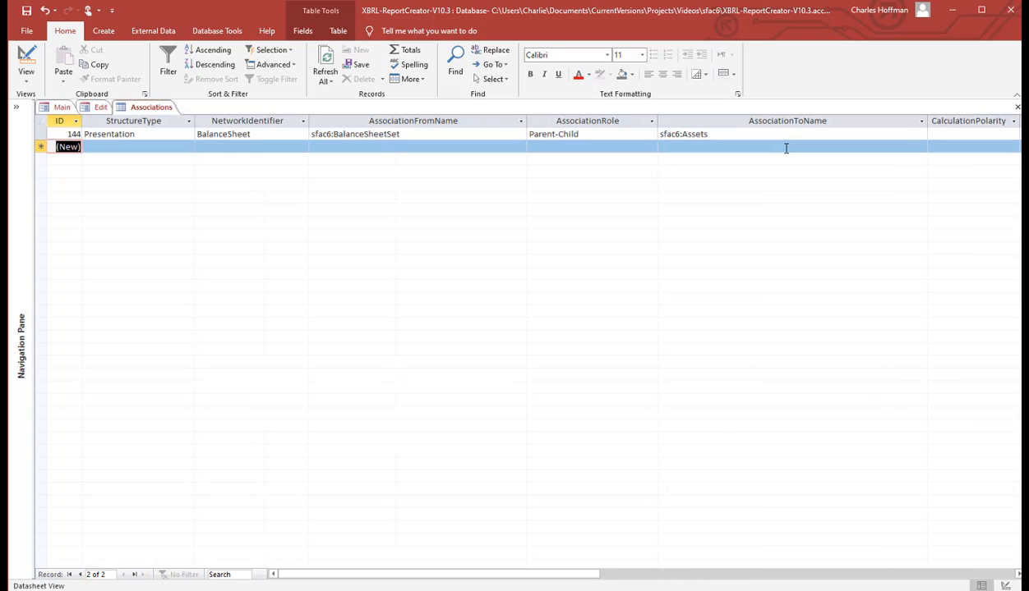
Step: Start a second association by repeating Presentation, BalanceSheet, sfac6:BalanceSheetSet and Parent-Child from the record above
key("Tab")
key("ctrl+apostrophe")
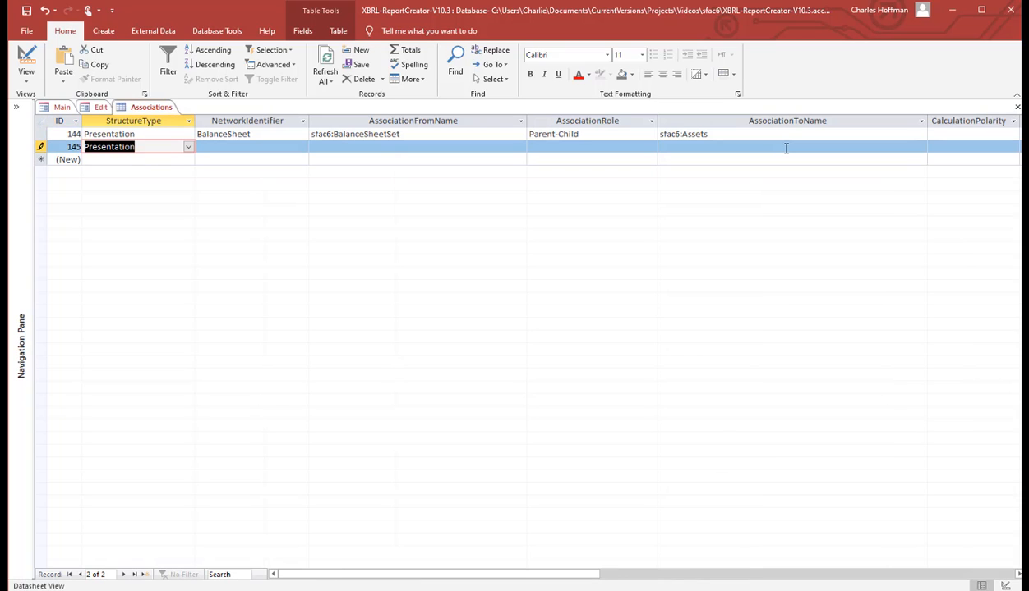
key("Tab")
key("ctrl+apostrophe")
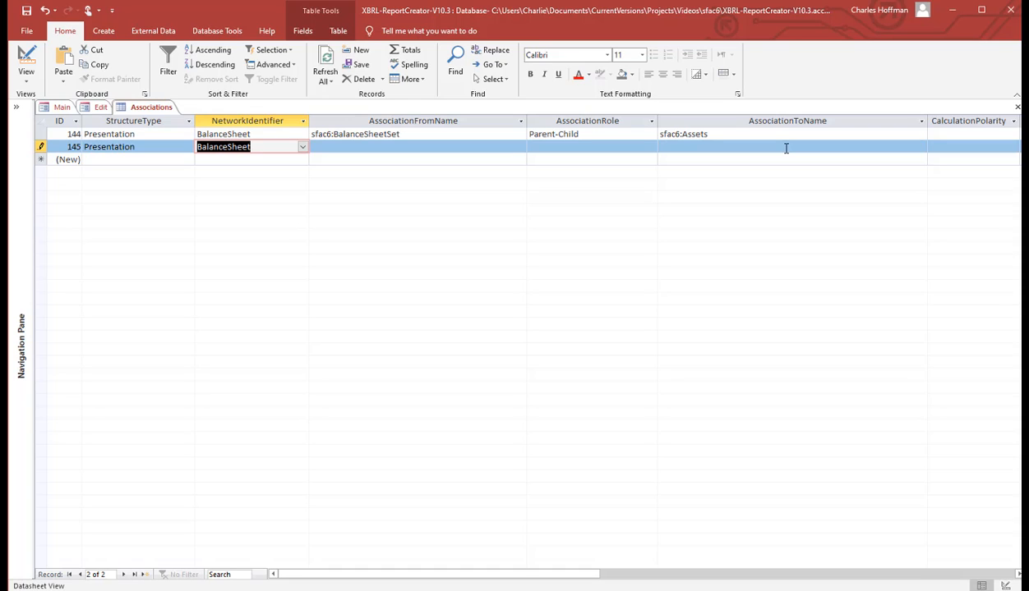
key("Tab")
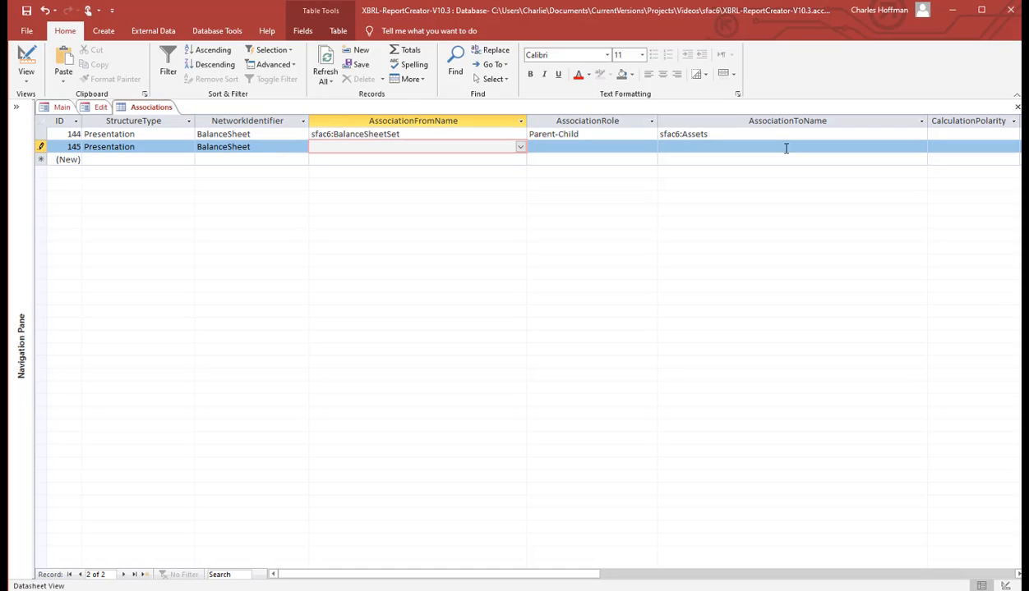
key("ctrl+apostrophe")
key("Tab")
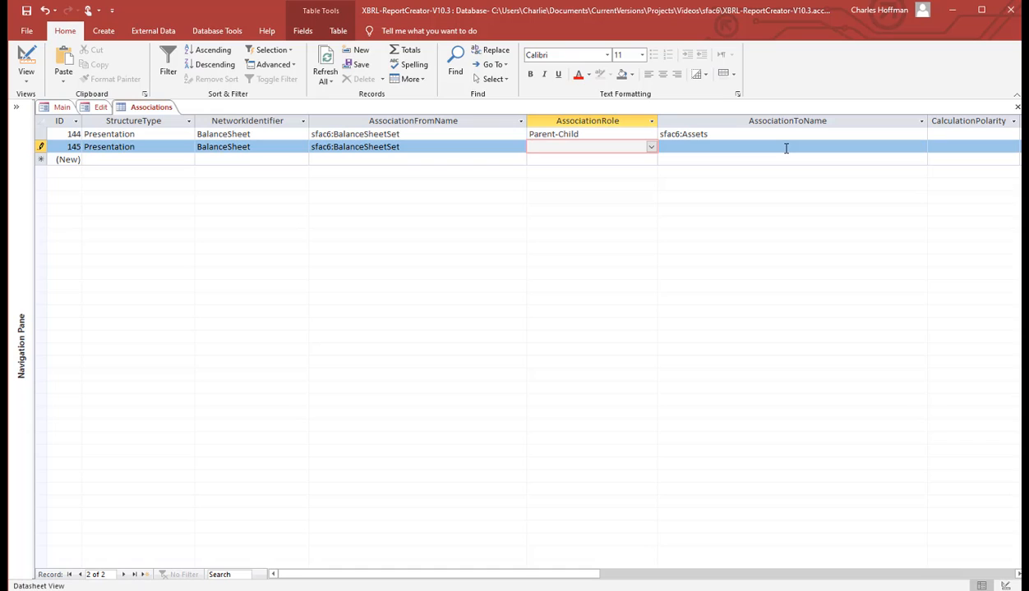
key("ctrl+apostrophe")
key("Tab")
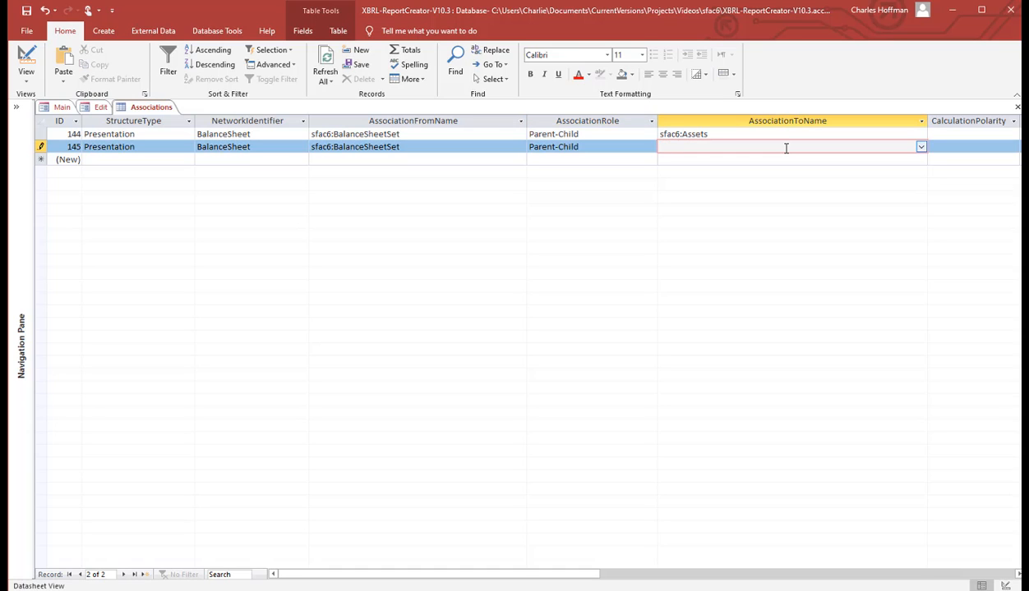
Step: Complete the second association with to name sfac6:Liabilities and sequence 2
left_click(918, 146)
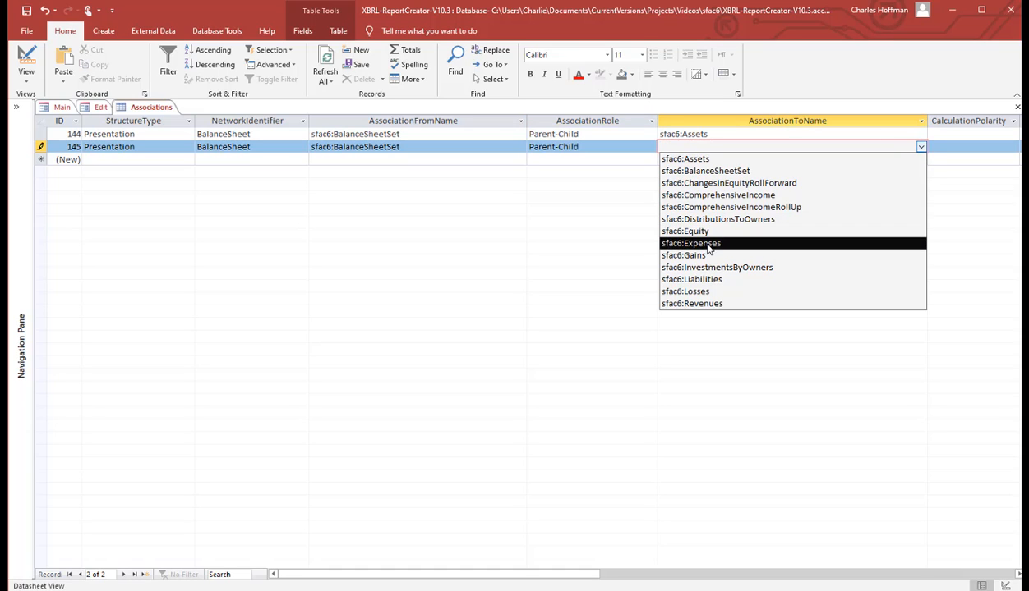
left_click(704, 280)
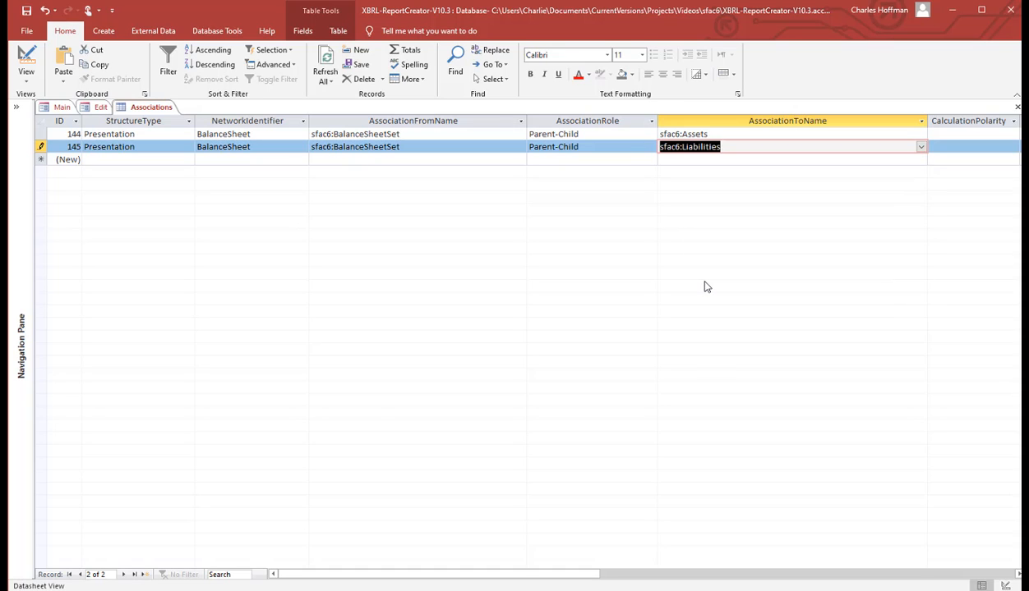
key("Tab")
key("Tab")
key("Tab")
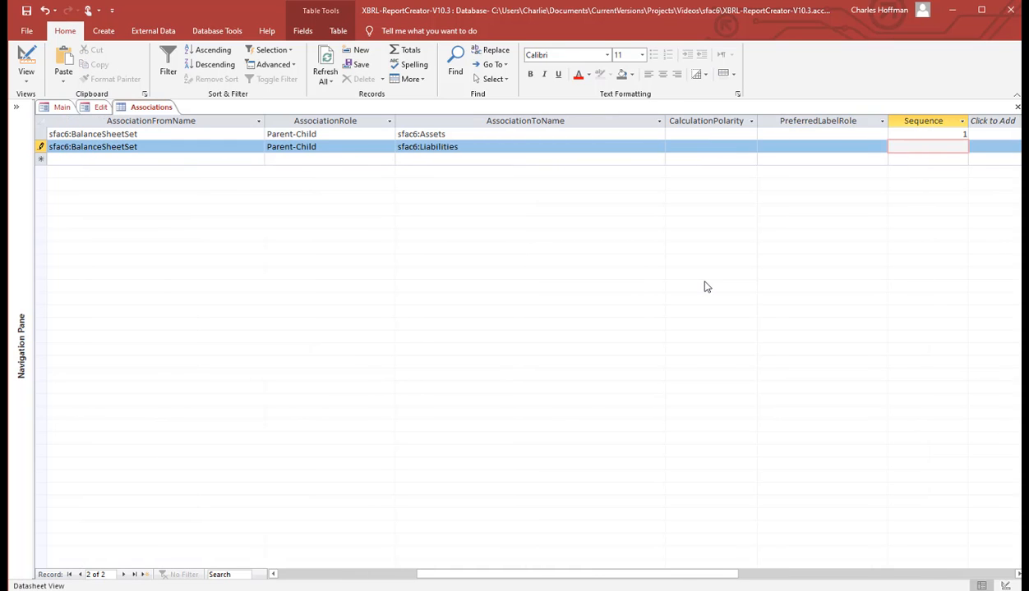
key("Tab")
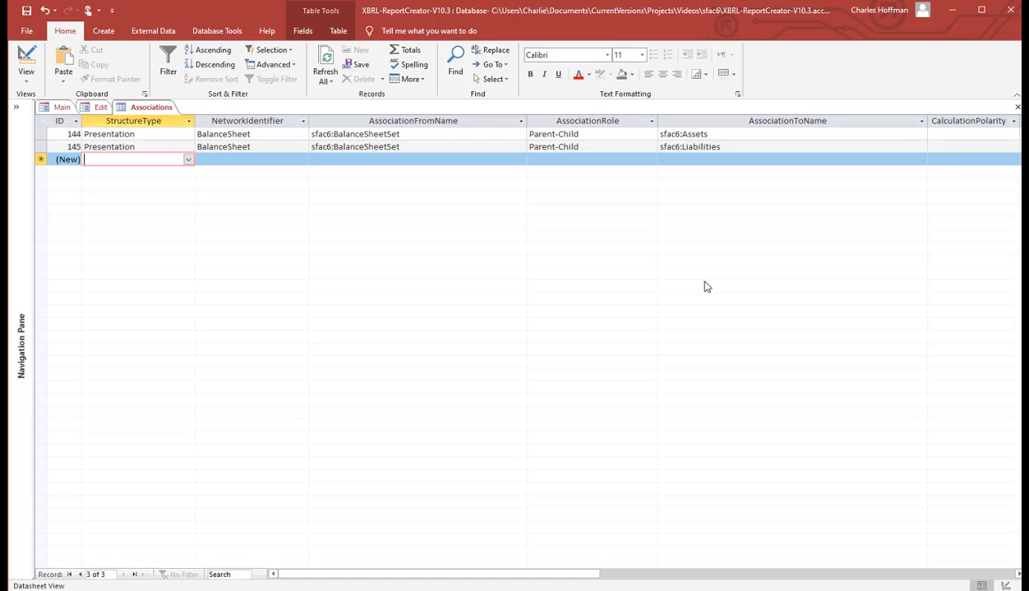
Step: Start a third association with the same structure type, network, from name and role as the sfac6:Liabilities record
key("ctrl+apostrophe")
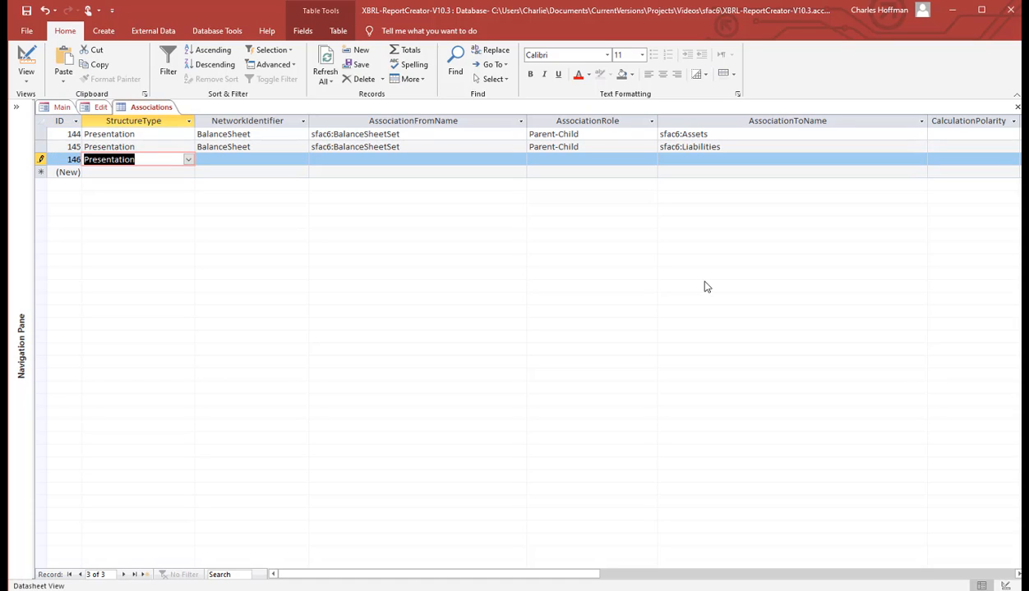
key("Tab")
key("ctrl+apostrophe")
key("Tab")
key("ctrl+apostrophe")
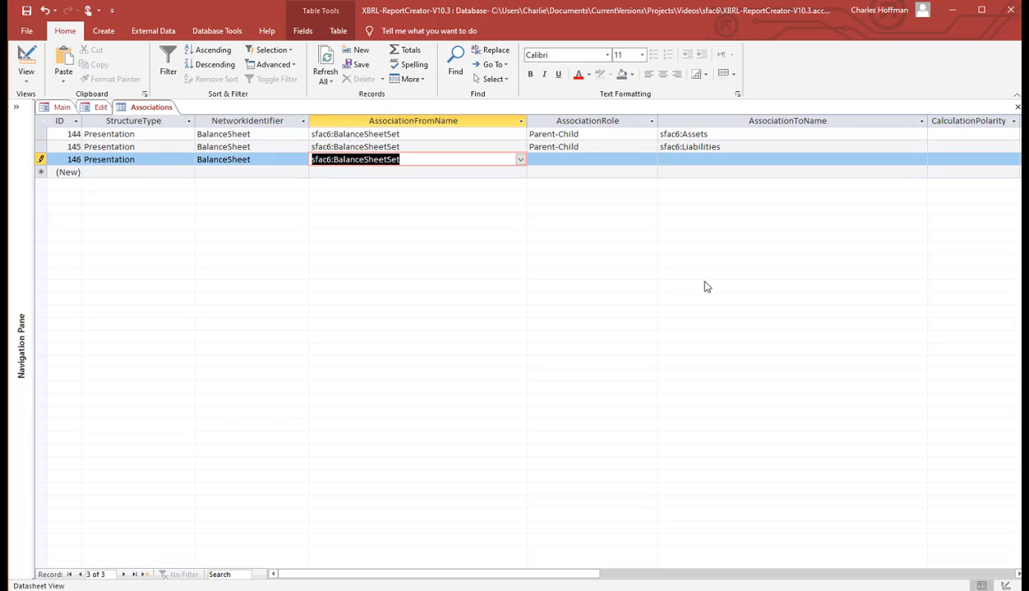
key("Tab")
key("ctrl+apostrophe")
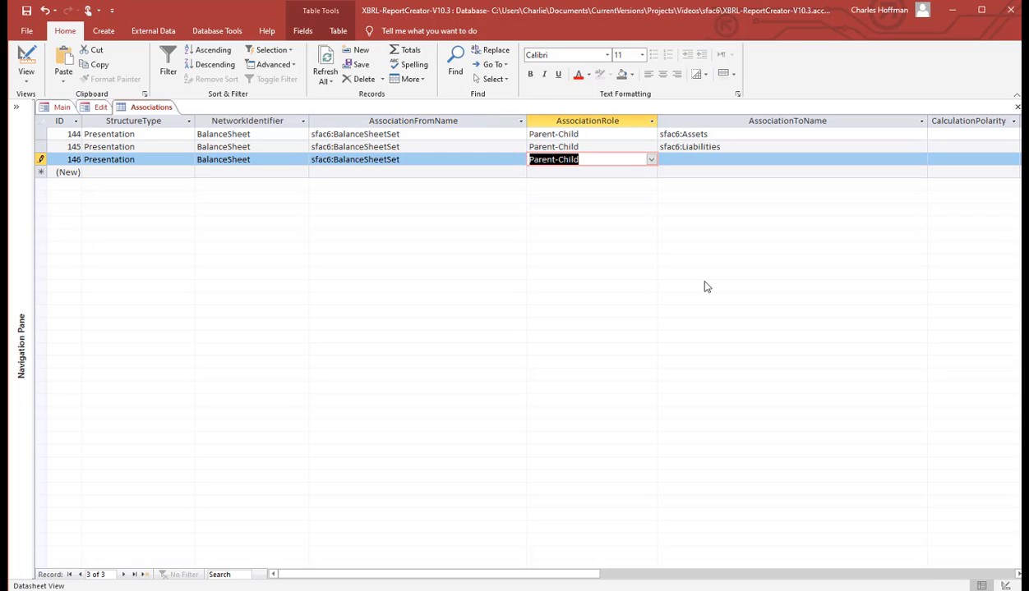
key("Tab")
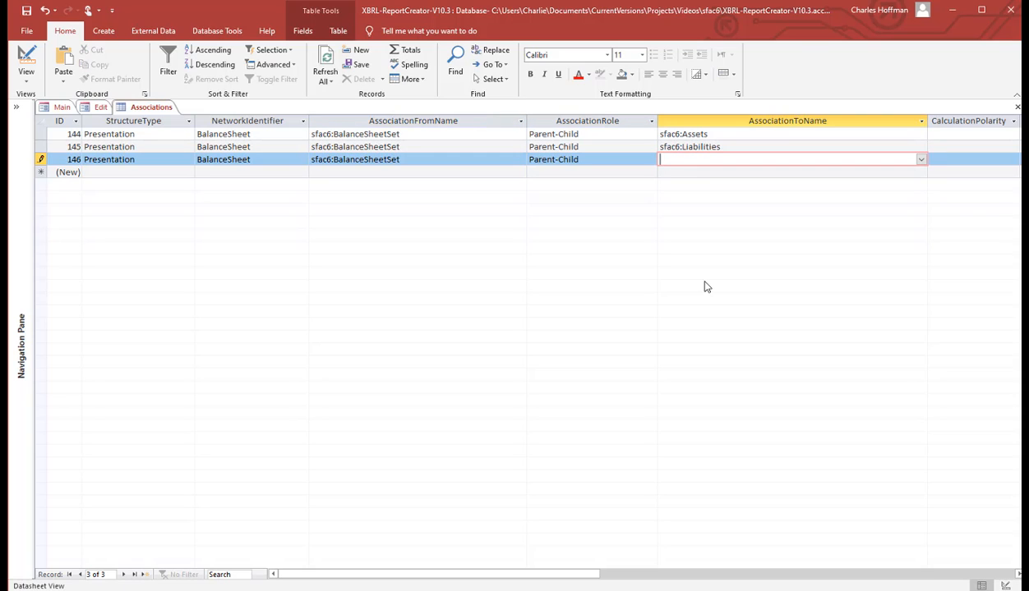
Step: Complete the third association with to name sfac6:Equity and sequence 3
left_click(921, 161)
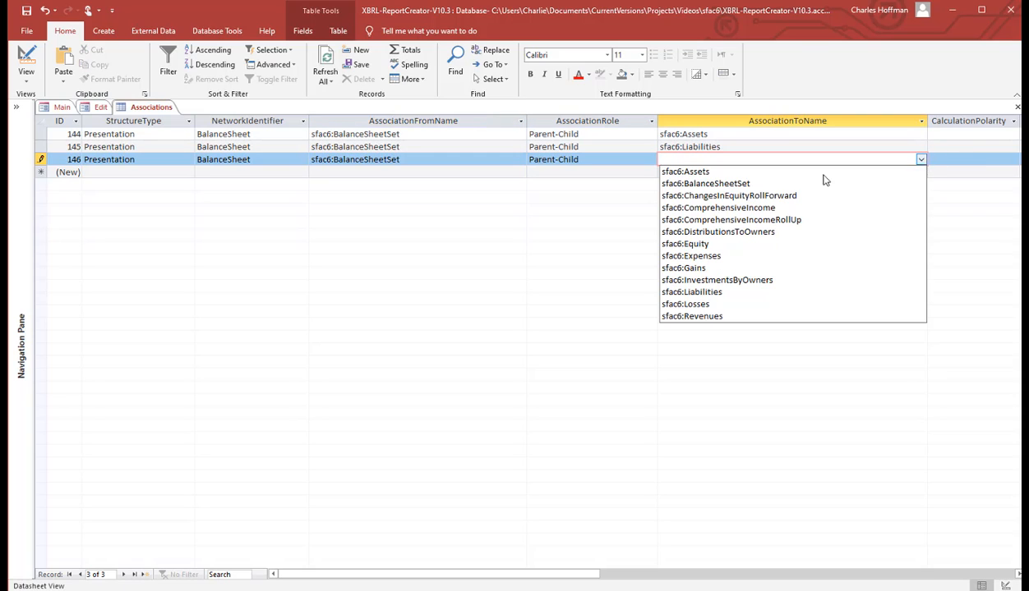
left_click(694, 245)
key("Tab")
key("Tab")
key("Tab")
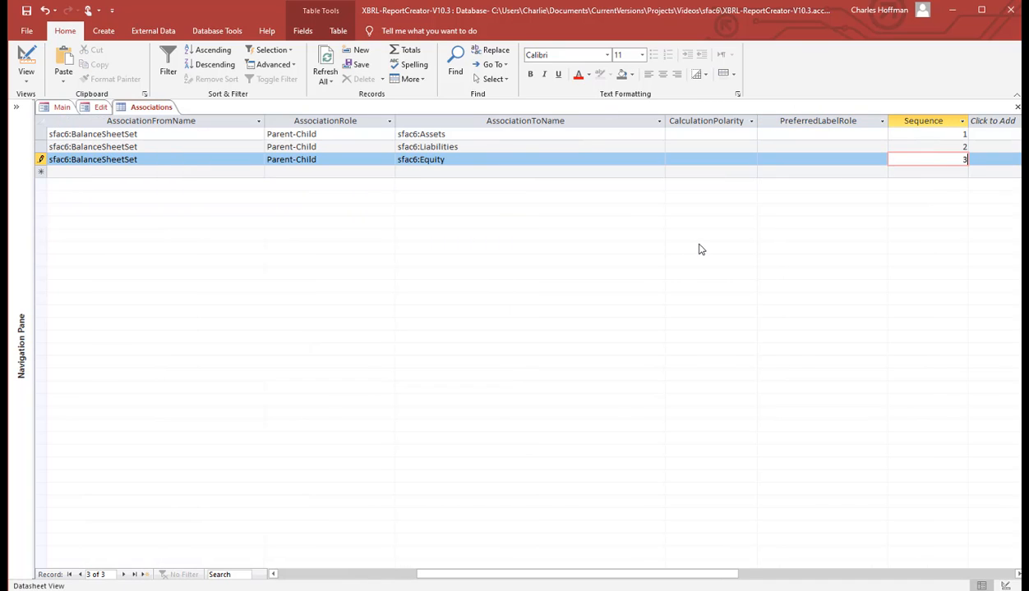
type("3")
key("Tab")
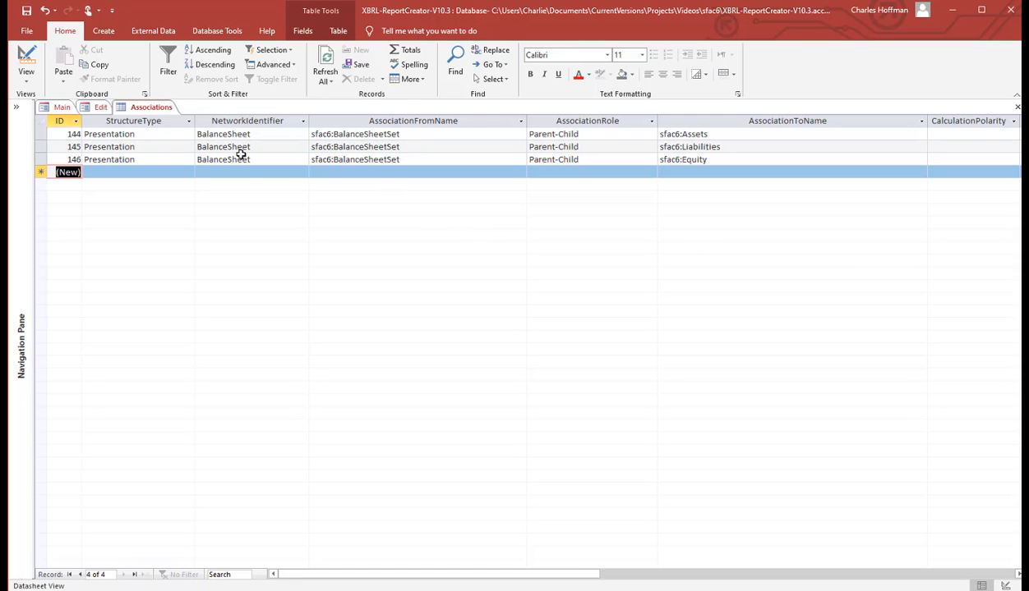
Step: Review the presentation associations one network at a time: BalanceSheet, ComprehensiveIncome and ChangesInEquity, including their preferred label roles and sequences
left_click(164, 160)
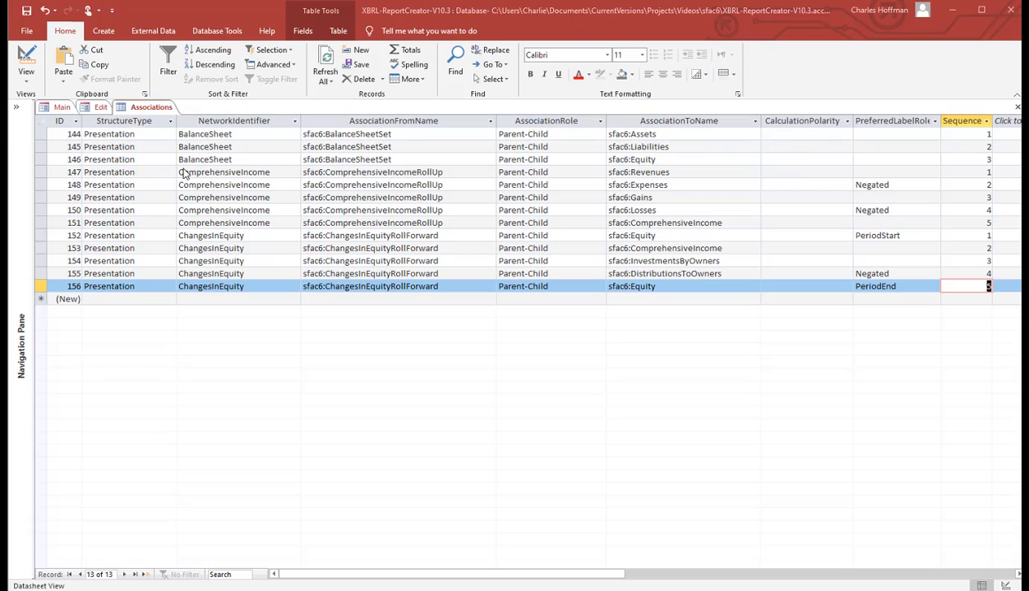
left_click(40, 133)
left_click_drag(40, 134, 44, 156)
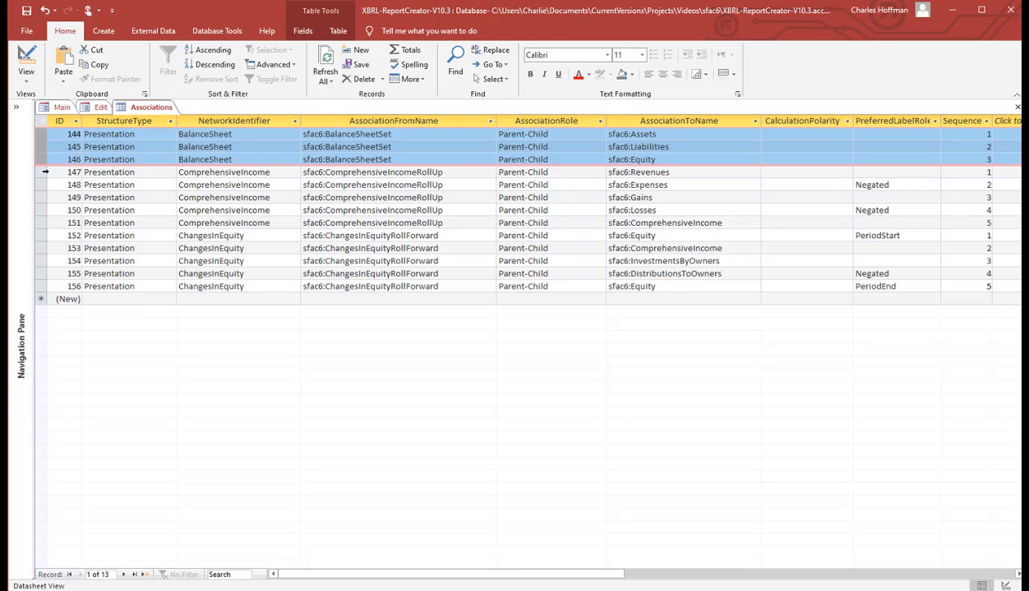
left_click_drag(45, 171, 40, 282)
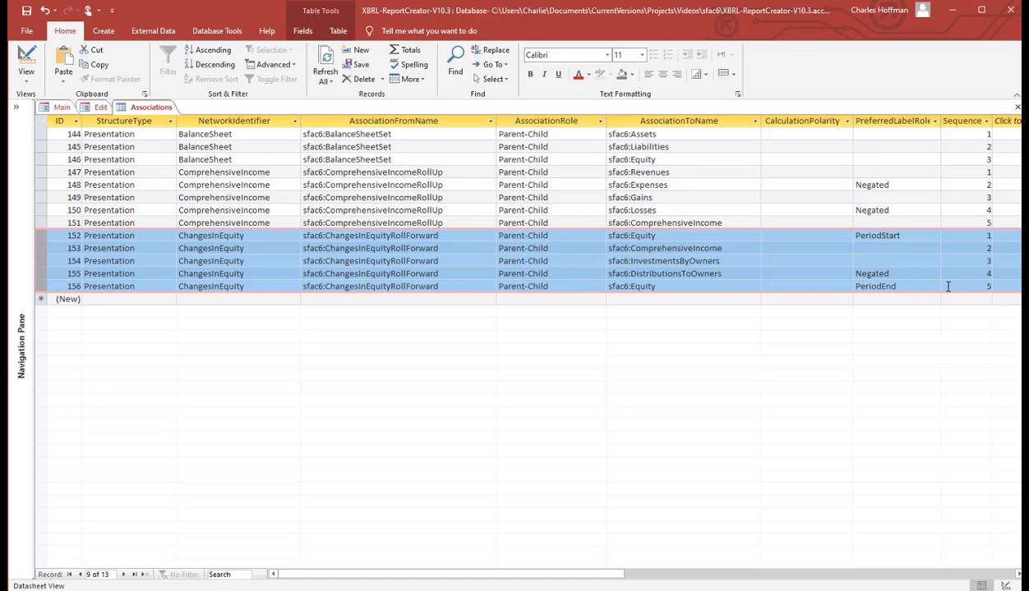
left_click(995, 286)
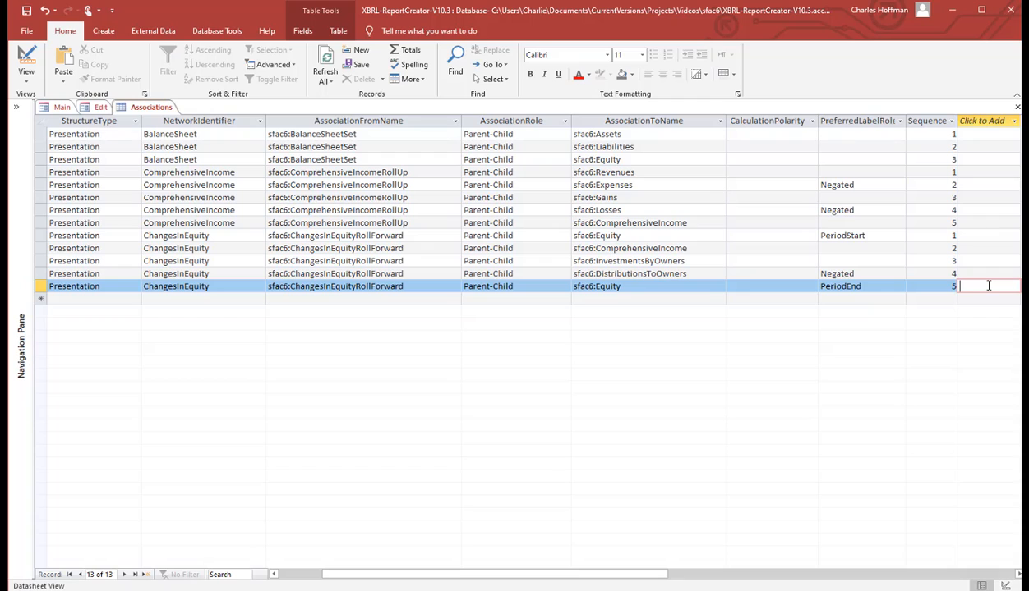
Step: Start a new association record with structure type Calculation, network ComprehensiveIncome and from name sfac6:ComprehensiveIncome
key("Tab")
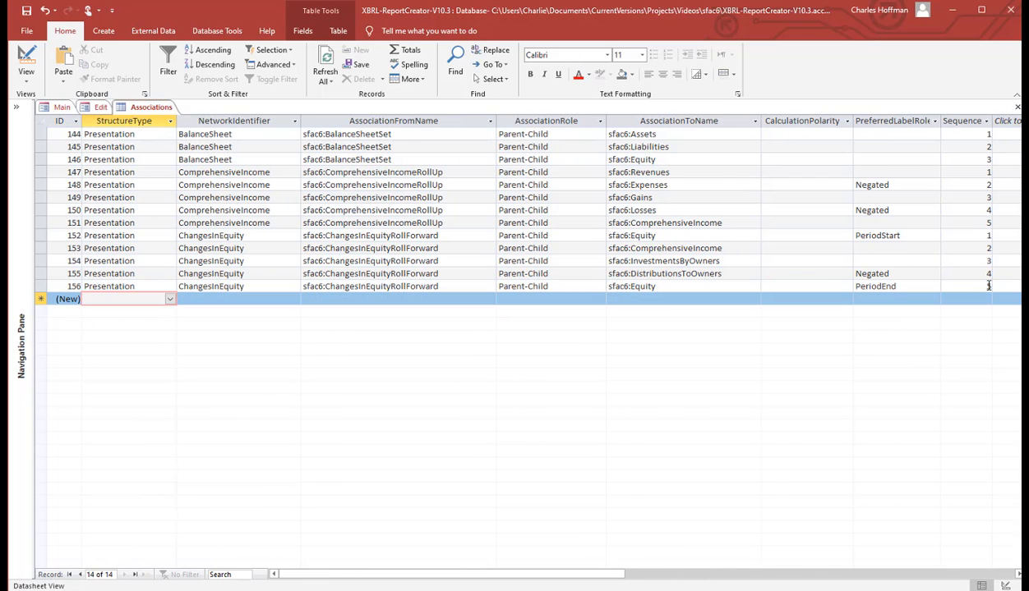
type("Calculation")
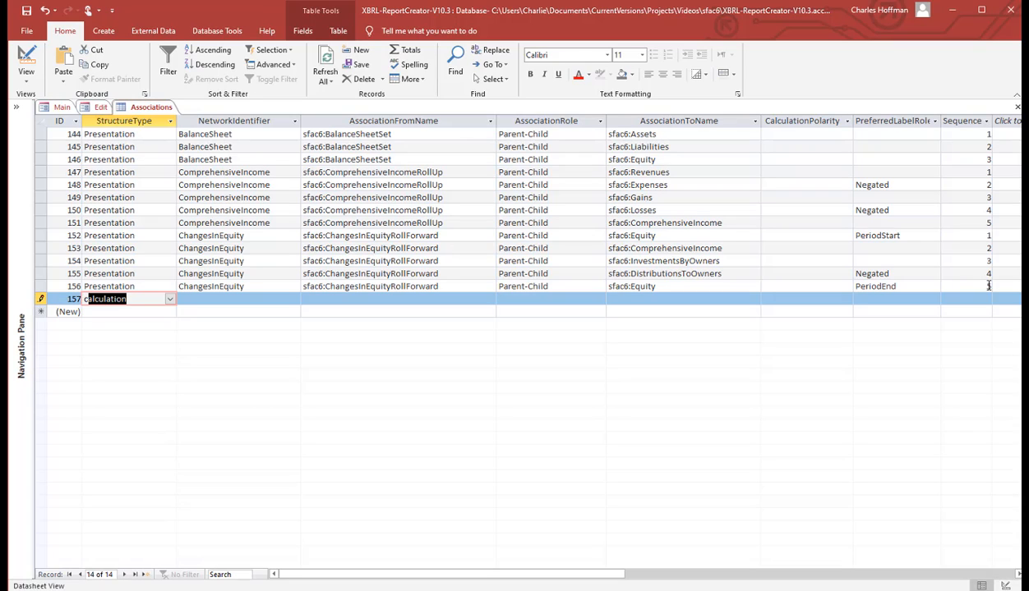
key("Tab")
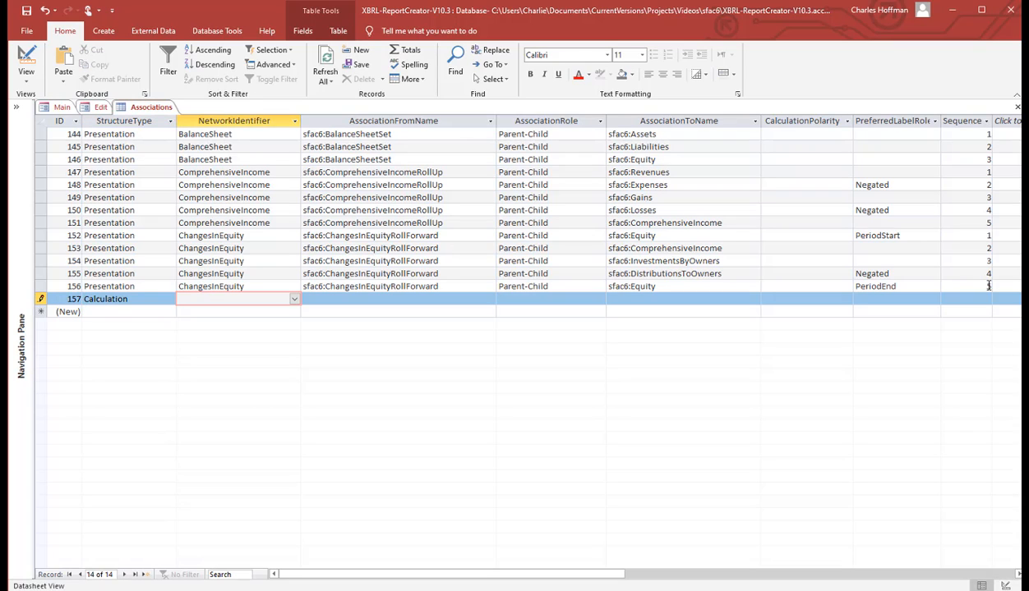
type("ComprehensiveIncome")
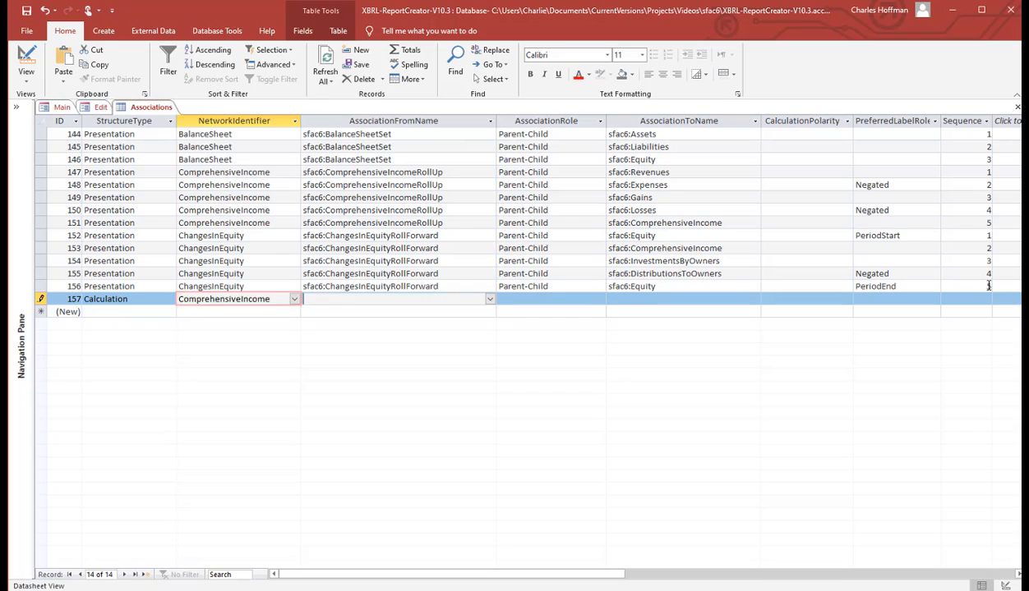
key("Tab")
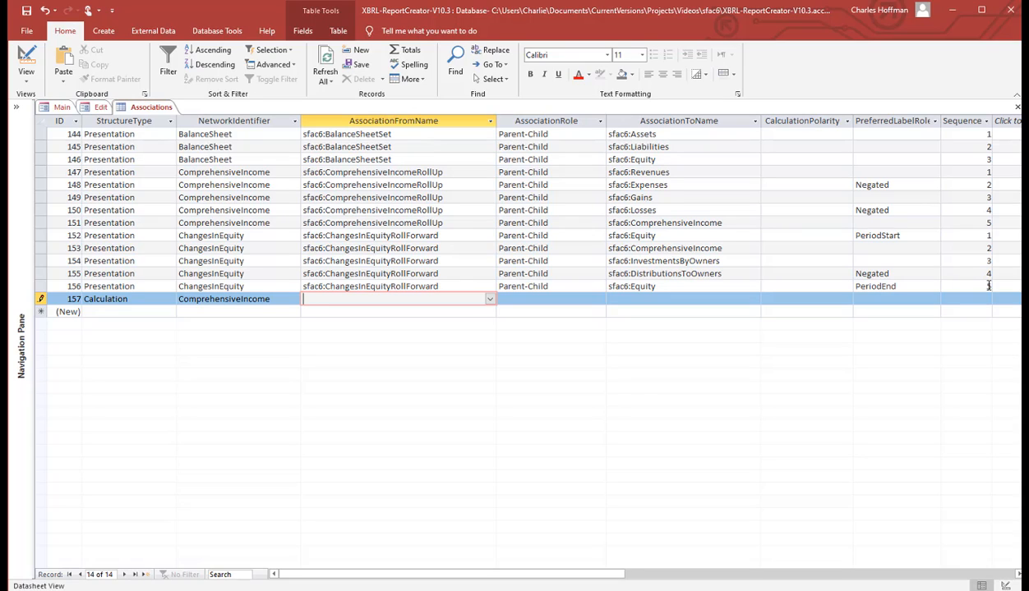
left_click(490, 299)
left_click(463, 349)
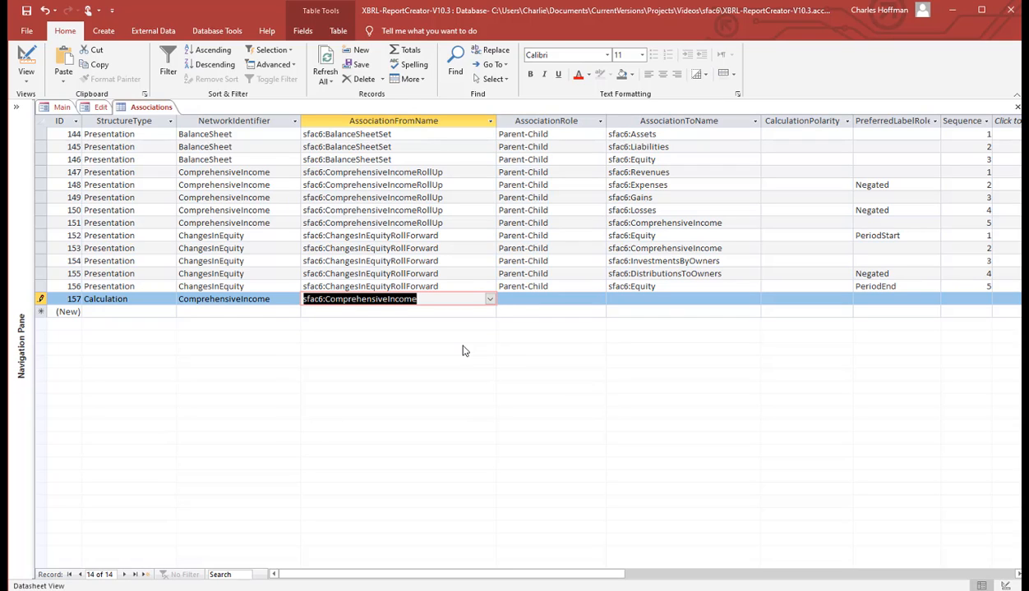
Step: Set the association role of the new calculation record to Total-Item
key("Tab")
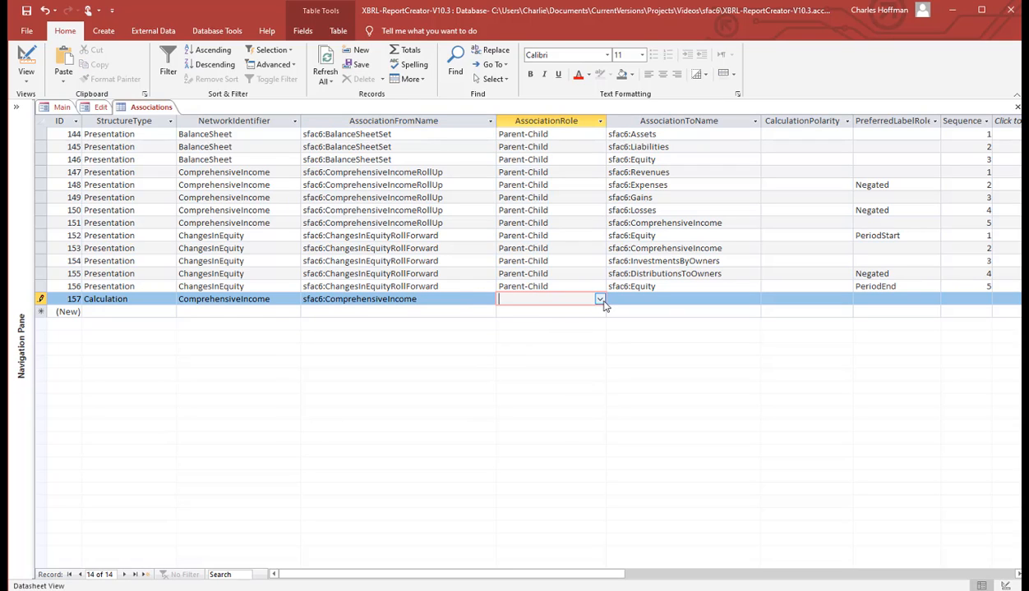
left_click(600, 300)
left_click(580, 325)
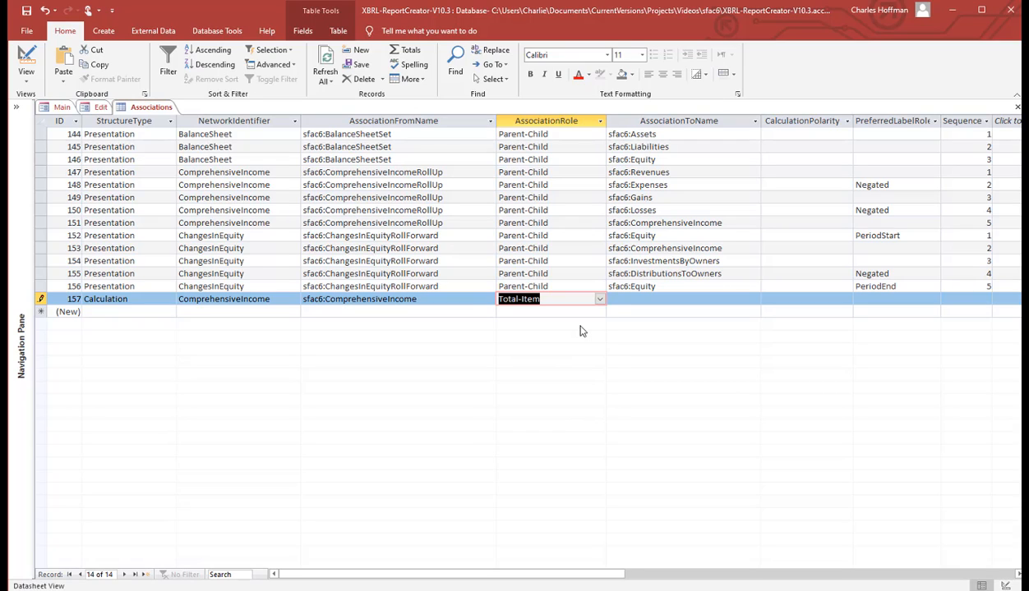
double_click(503, 299)
left_click(527, 300)
double_click(527, 299)
left_click(502, 308)
left_click(505, 299)
double_click(505, 299)
Step: Complete the first calculation association with to name sfac6:Revenues, calculation polarity Add and sequence 1
left_click(647, 299)
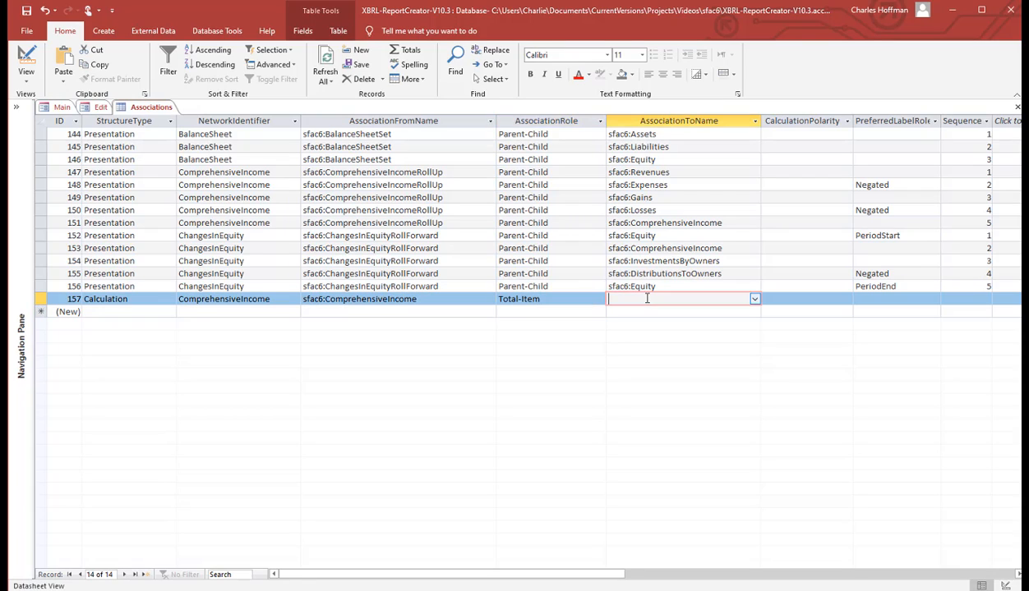
left_click(754, 300)
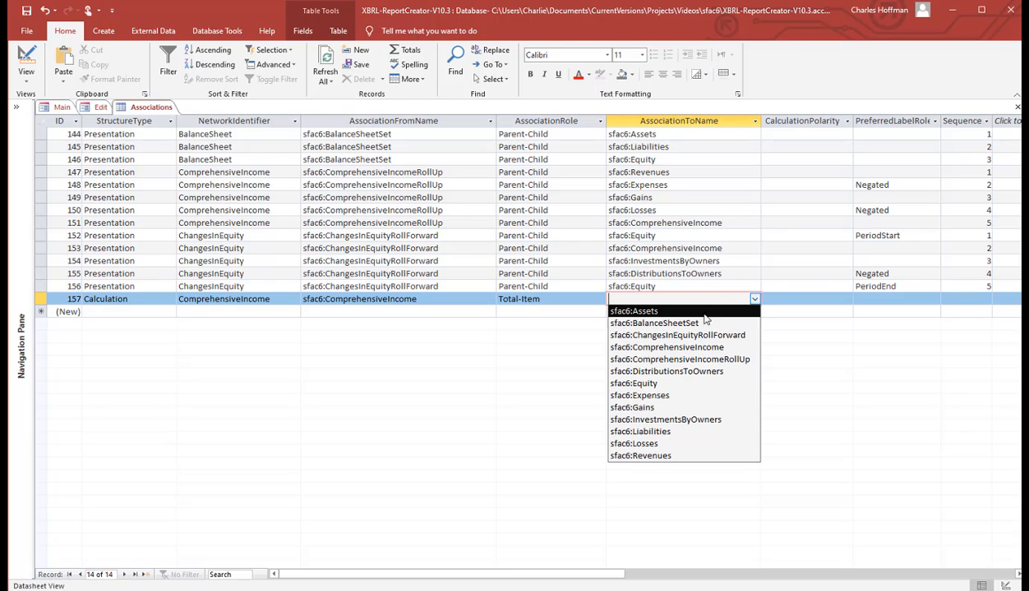
left_click(658, 457)
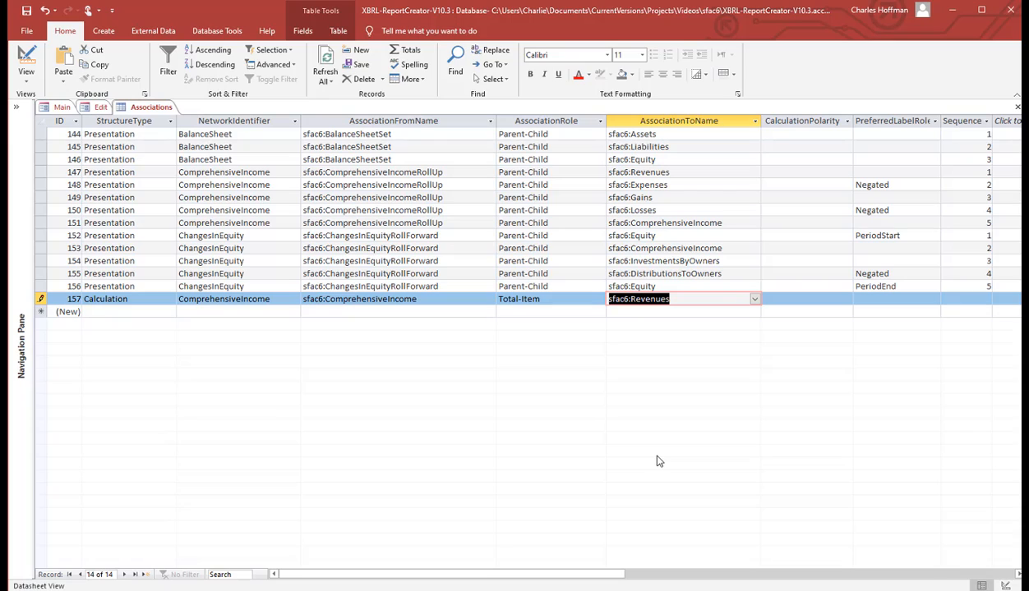
key("Tab")
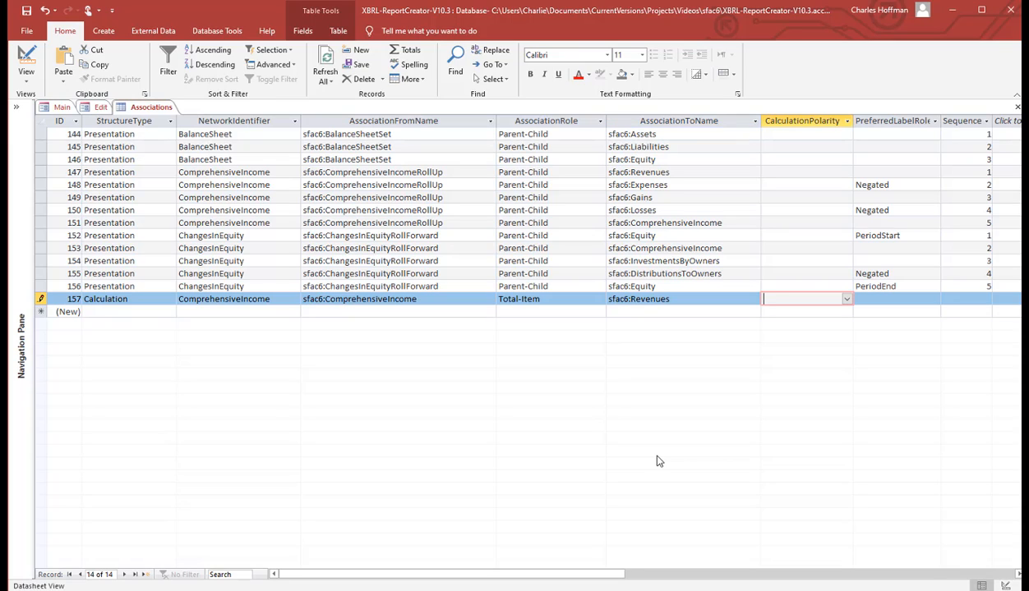
type("add")
key("Tab")
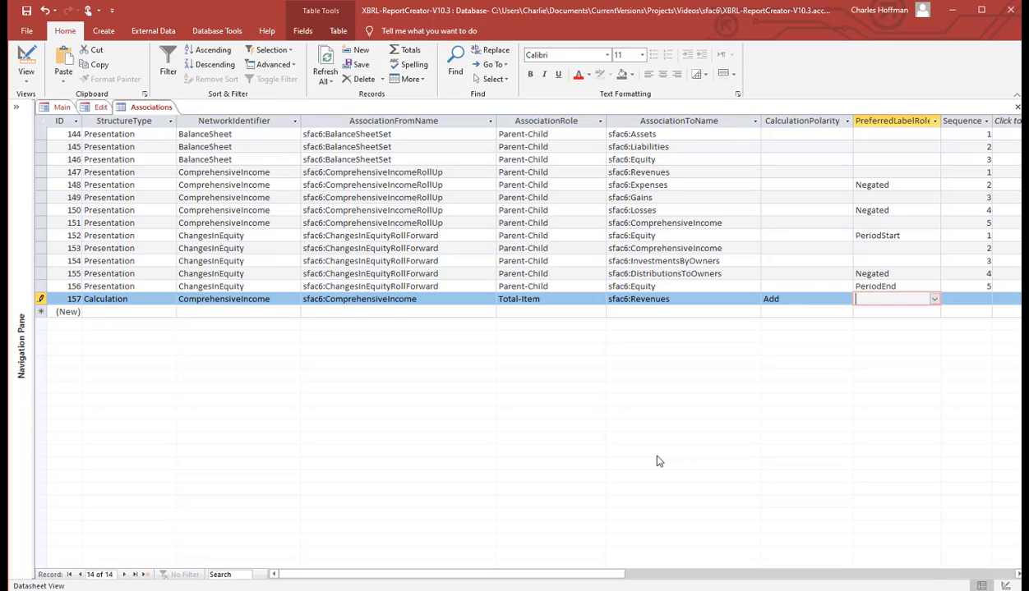
key("Tab")
key("Tab")
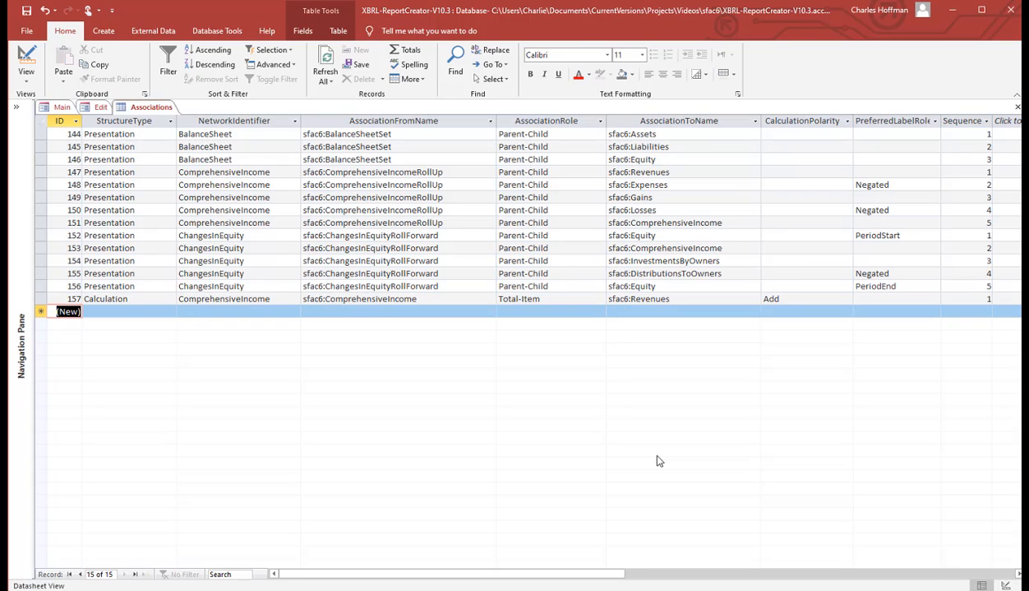
Step: Start a second Calculation association in the ComprehensiveIncome network, from sfac6:ComprehensiveIncome with role Total-Item
type("culation")
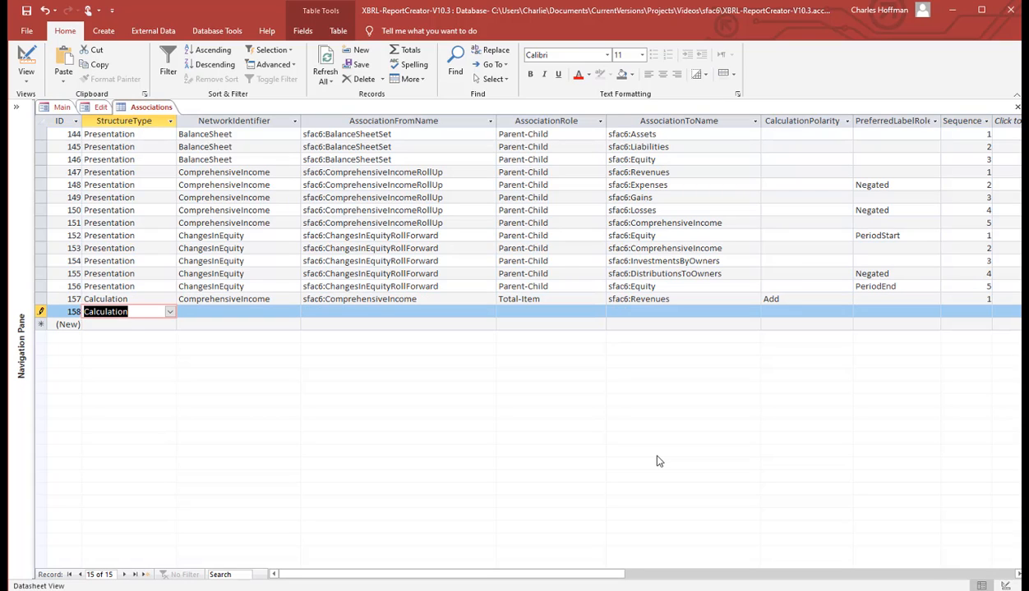
key("Tab")
type("co")
key("Tab")
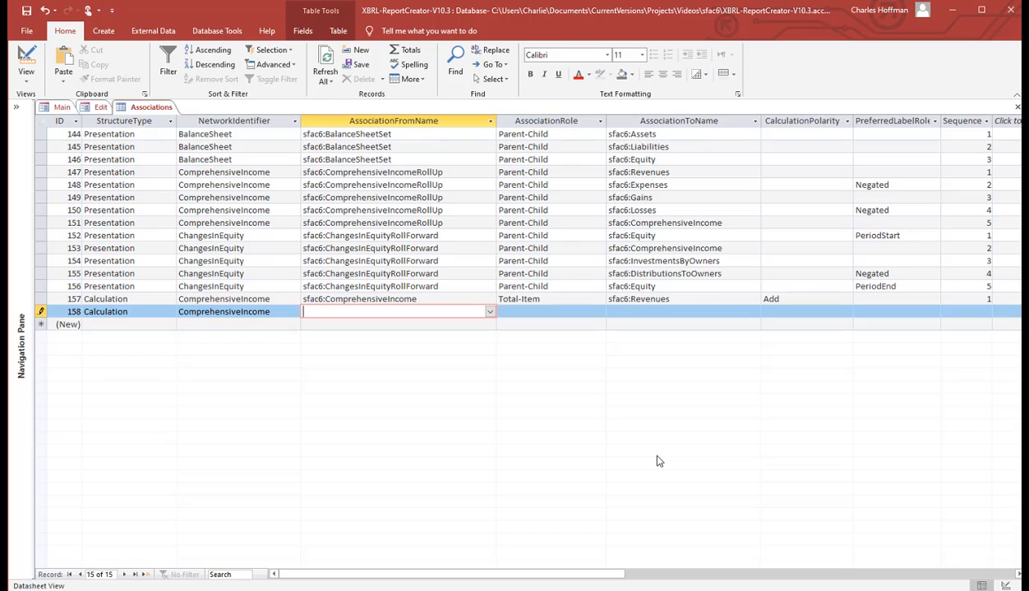
type("sfac6:ComprehensiveIncome")
key("Tab")
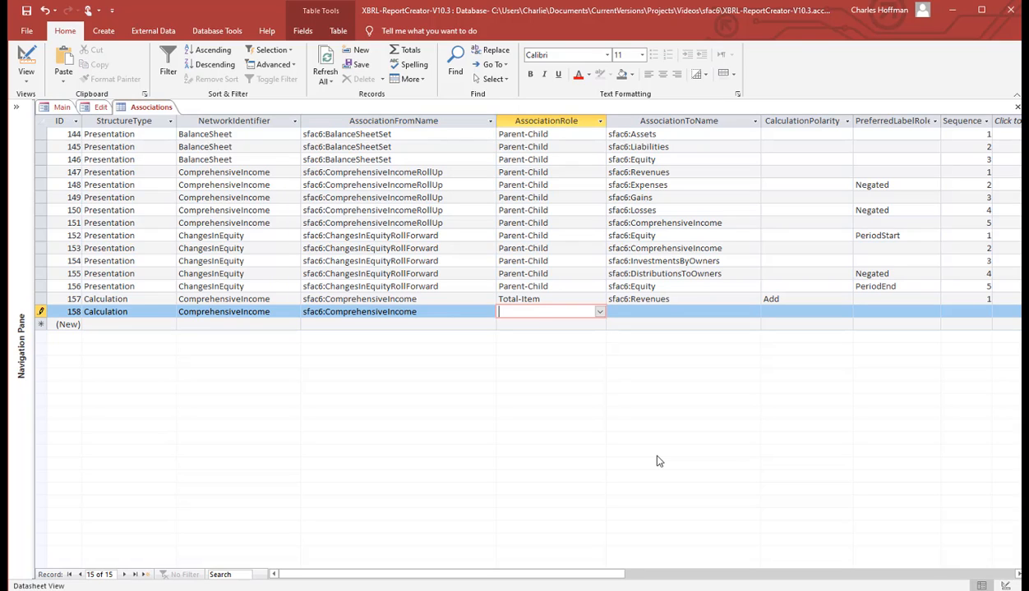
type("tal-Item")
key("Tab")
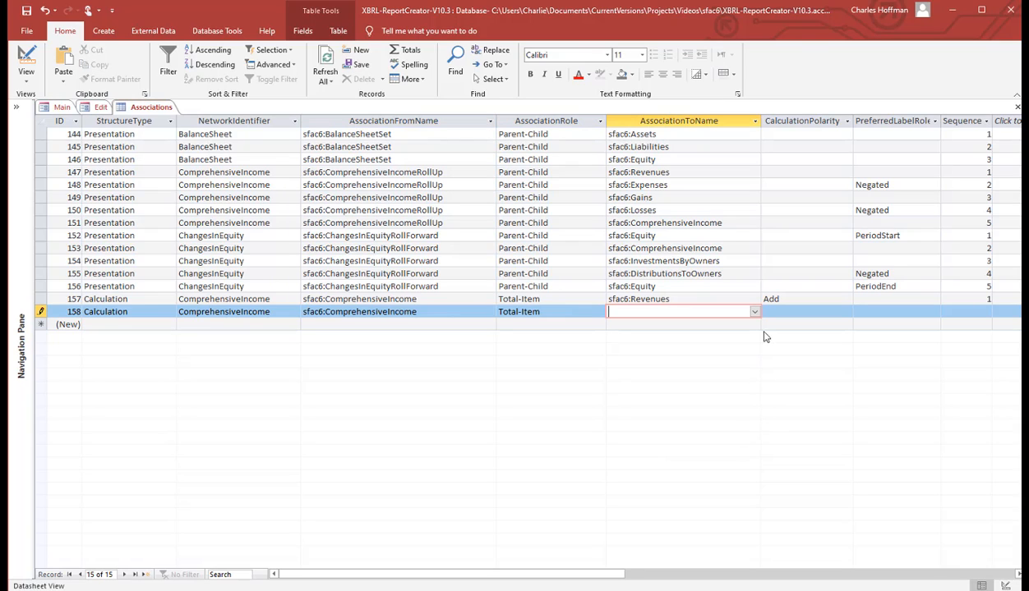
Step: Complete the second calculation association with to name sfac6:Expenses, calculation polarity Subtract and sequence 2
left_click(753, 312)
left_click(669, 408)
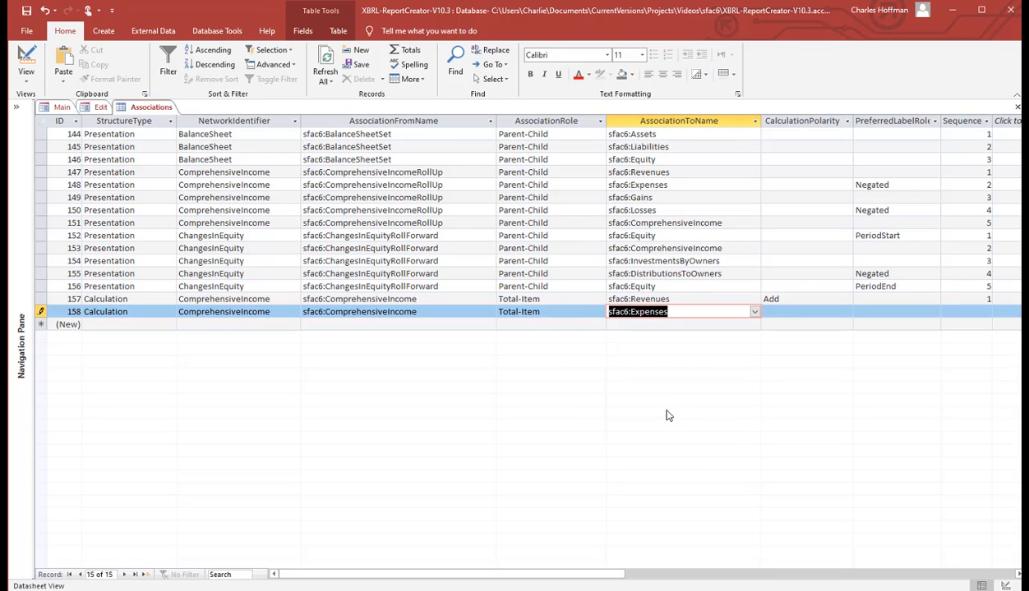
left_click(783, 313)
type("subtract")
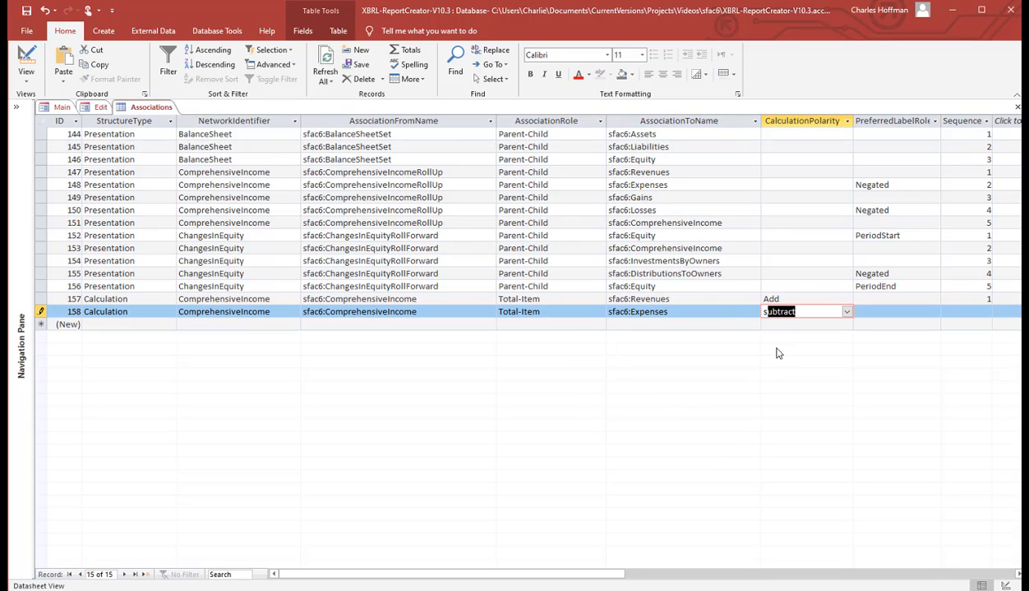
key("Tab")
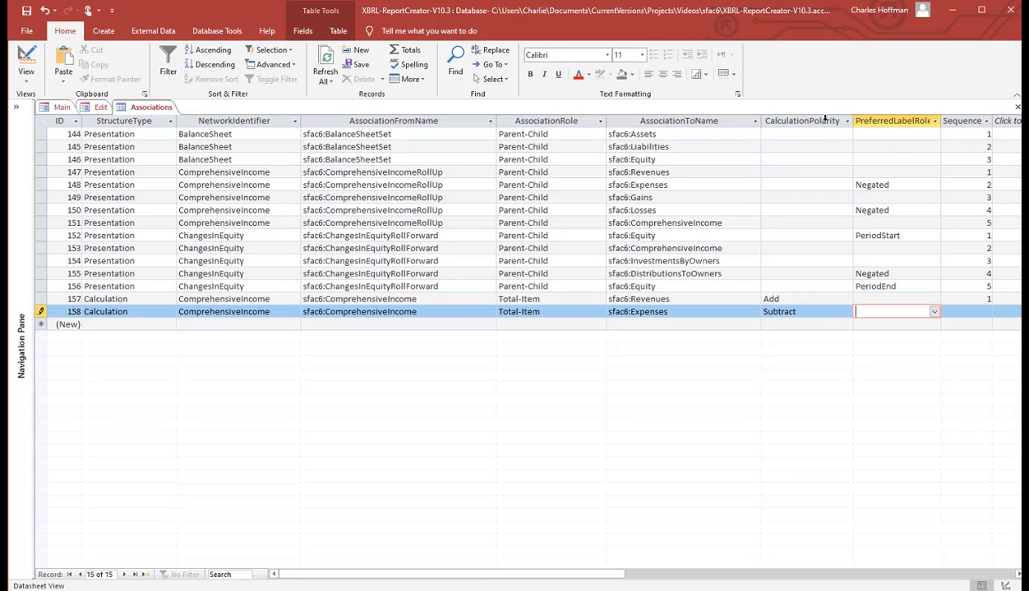
key("Tab")
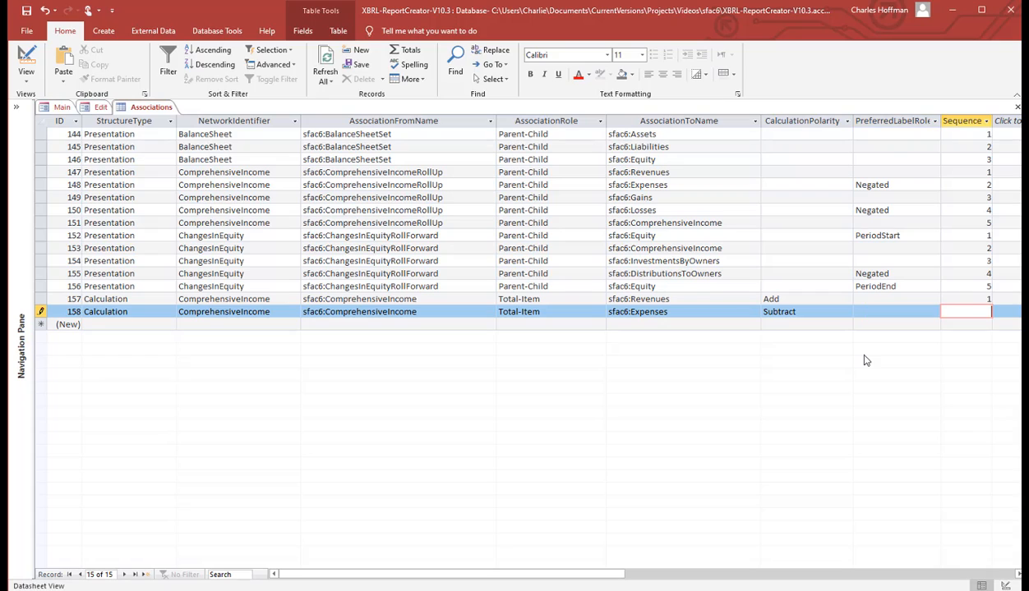
type("2")
key("Tab")
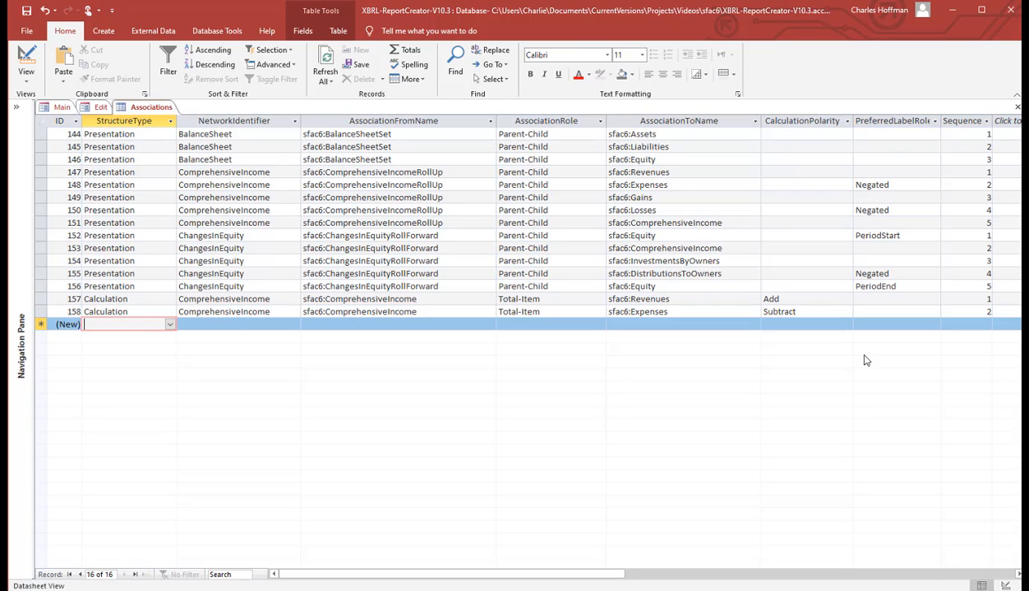
Step: Start a third calculation association, repeating the structure type, network, from name and role of the sfac6:Expenses record
key("ctrl+apostrophe")
key("Tab")
key("ctrl+apostrophe")
key("Tab")
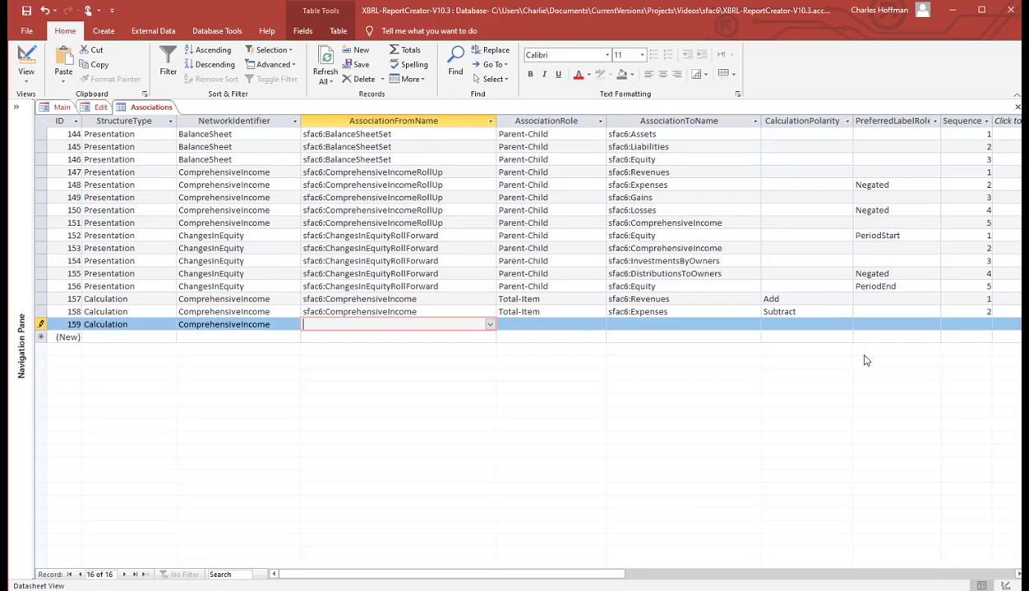
key("ctrl+apostrophe")
key("Tab")
key("ctrl+apostrophe")
key("Tab")
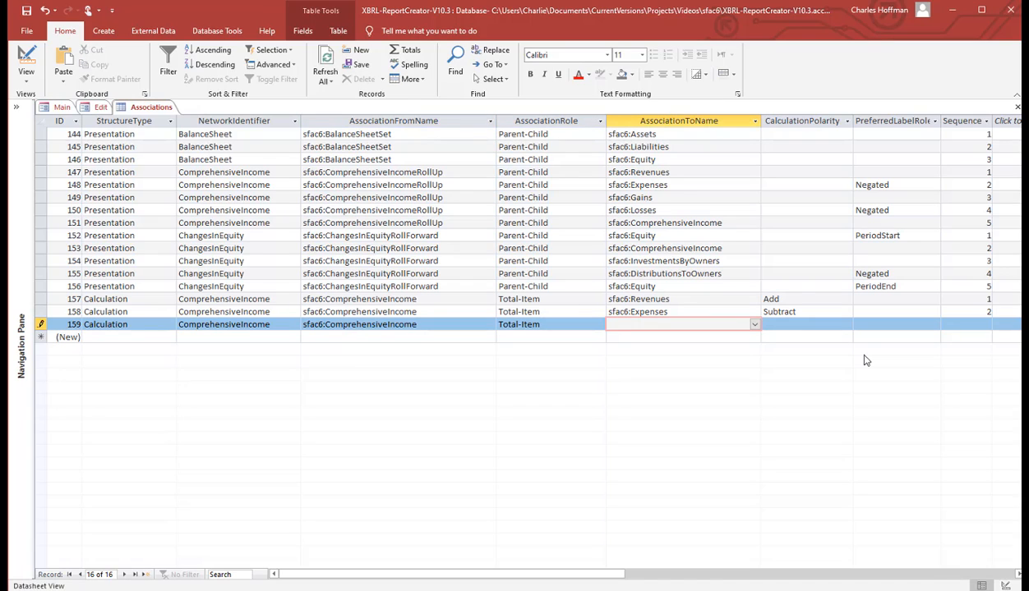
Step: Complete the third calculation association with to name sfac6:Gains, calculation polarity Add and sequence 3
left_click(751, 325)
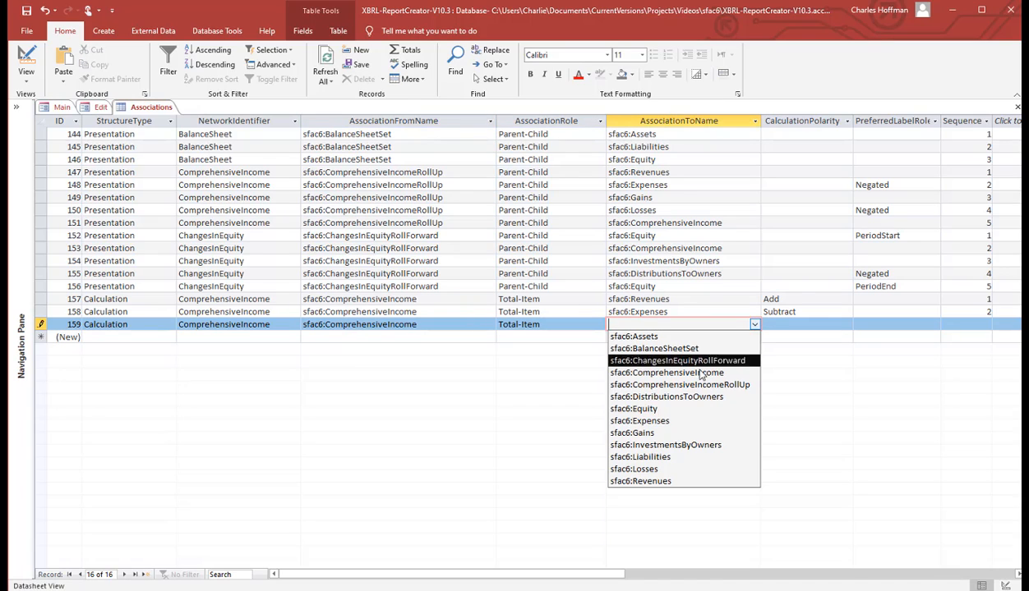
left_click(659, 433)
key("Tab")
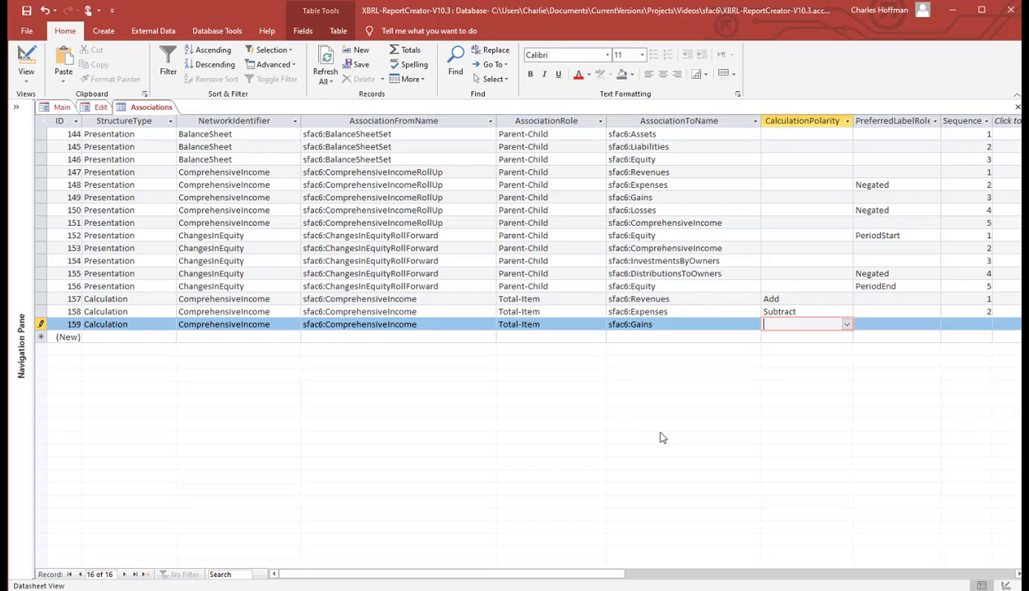
type("a")
key("Tab")
key("Tab")
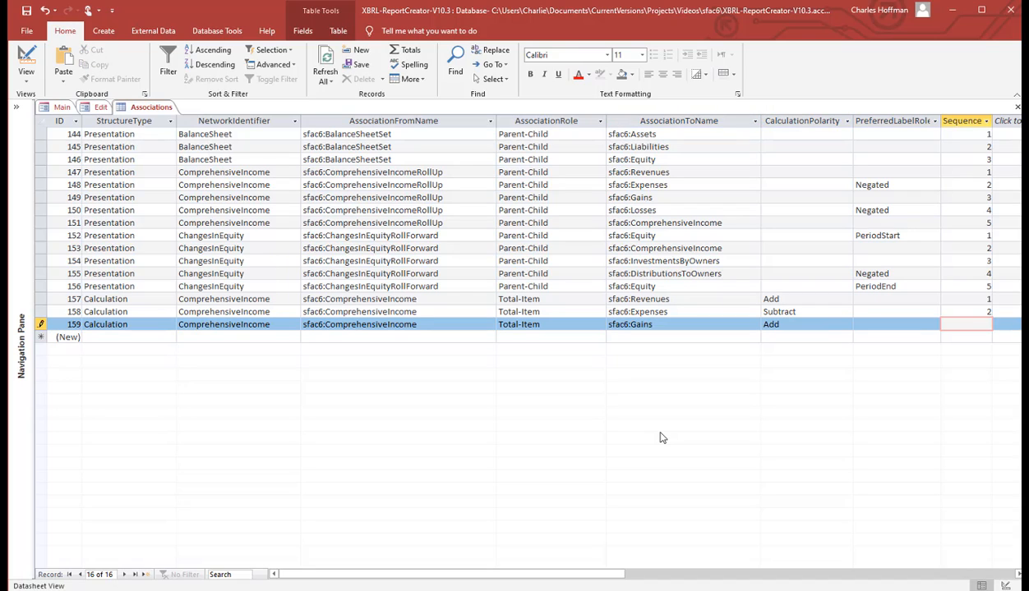
type("3")
key("Tab")
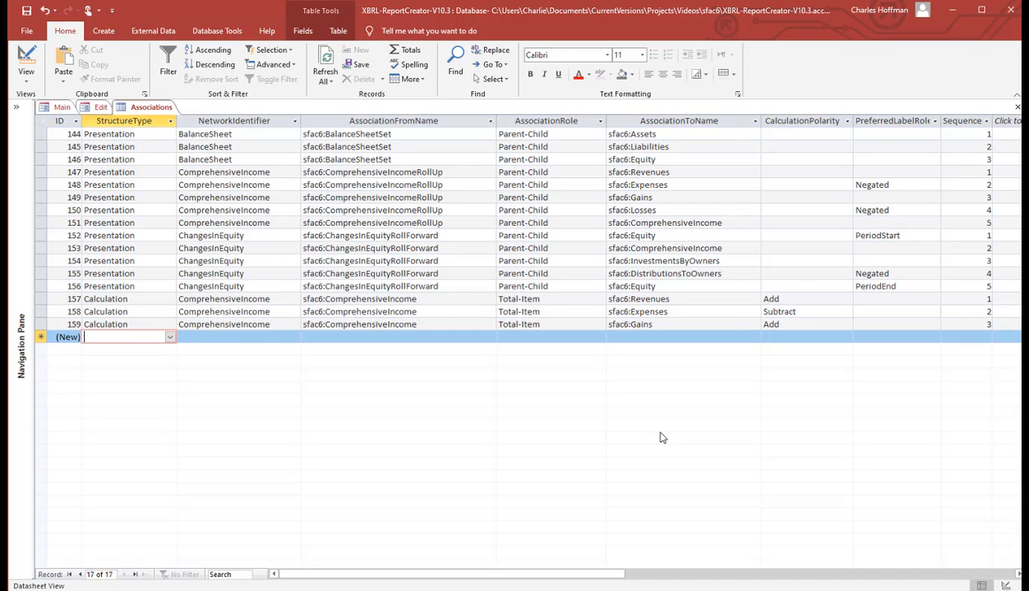
Step: Start a fourth calculation association, repeating the structure type, network, from name and role of the sfac6:Gains record
key("ctrl+apostrophe")
key("Tab")
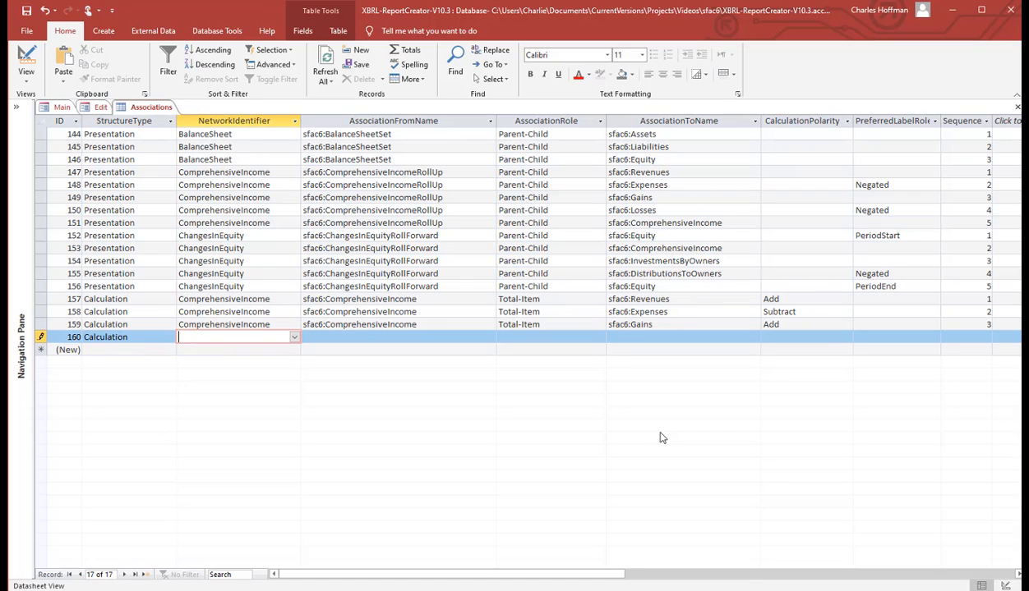
key("ctrl+apostrophe")
key("Tab")
key("ctrl+apostrophe")
key("Tab")
key("ctrl+apostrophe")
key("Tab")
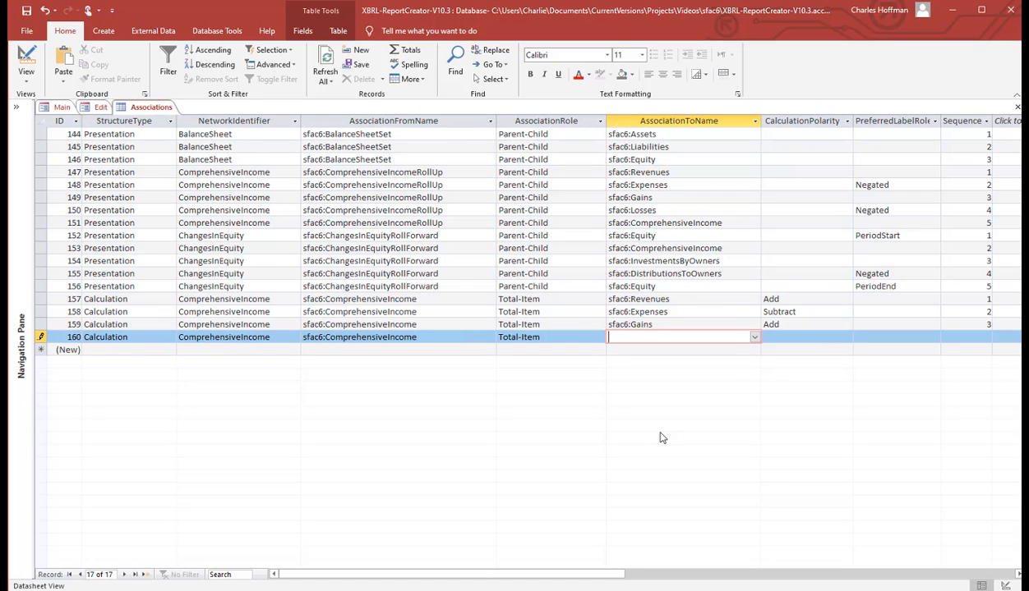
Step: Complete the fourth calculation association with to name sfac6:Losses, calculation polarity Subtract and sequence 4
left_click(753, 337)
left_click(645, 482)
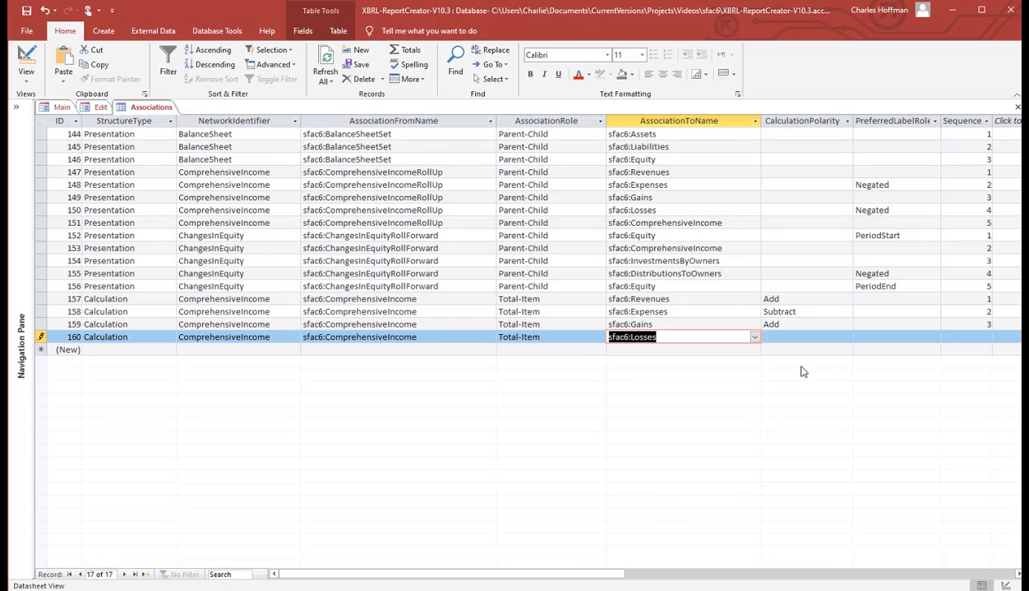
left_click(798, 336)
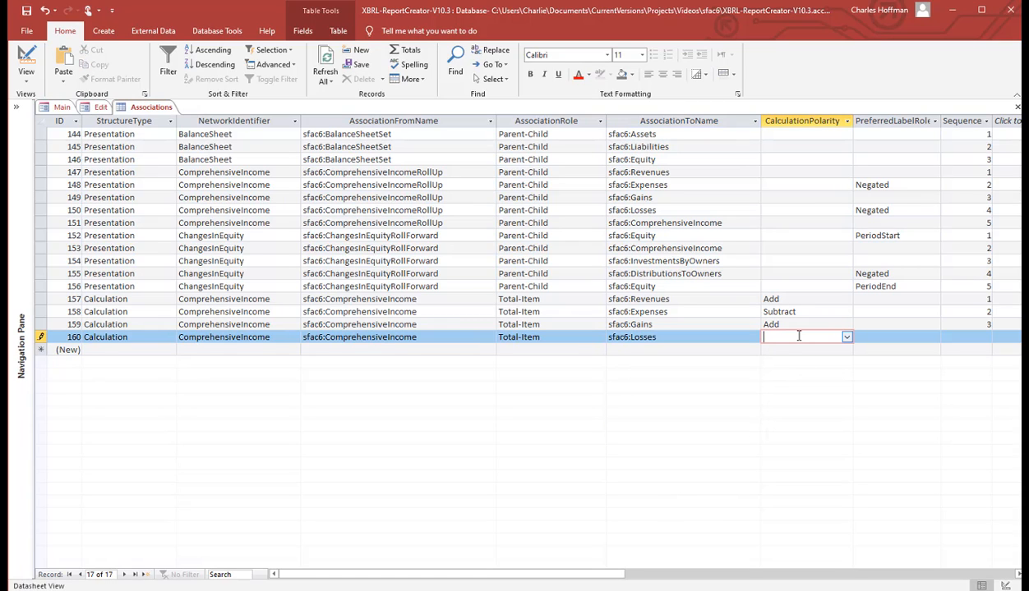
type("s")
key("Tab")
key("Tab")
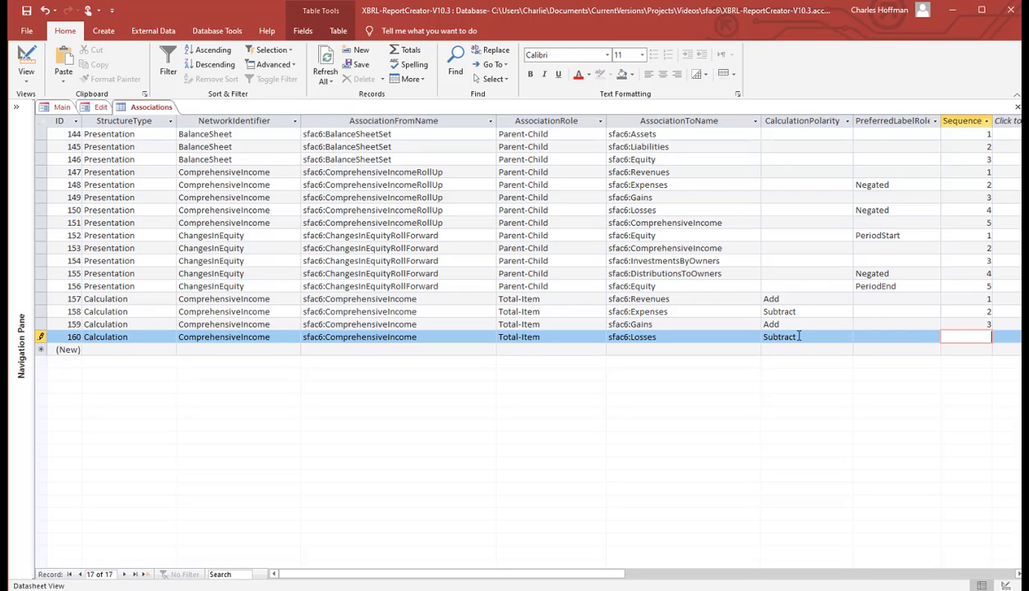
type("4")
key("Tab")
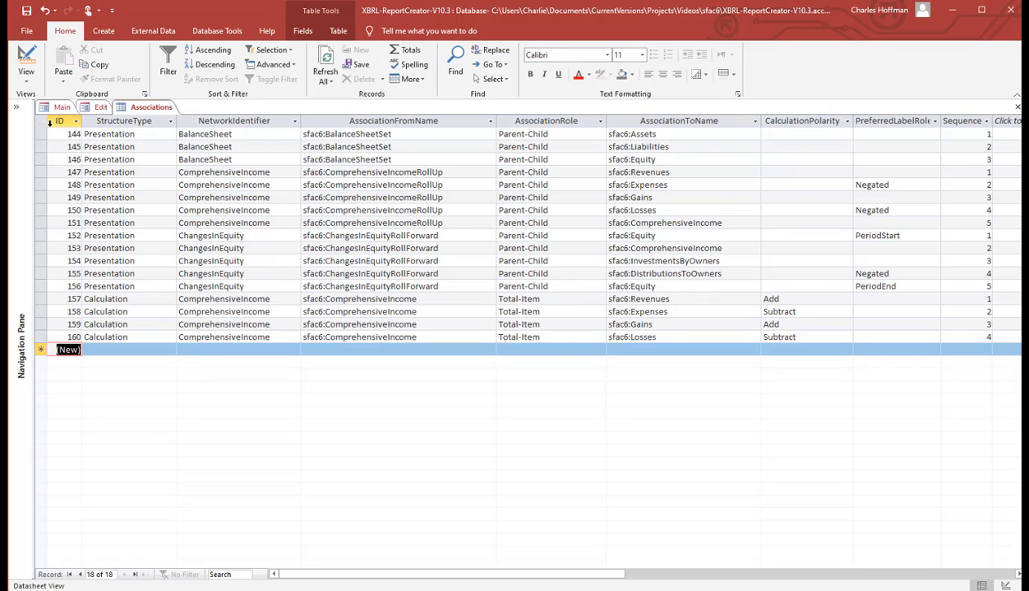
Step: Switch from the associations to the consistency rules and add rule BS1 with the rule $Assets = $Liabilities + $Equity
left_click(108, 135)
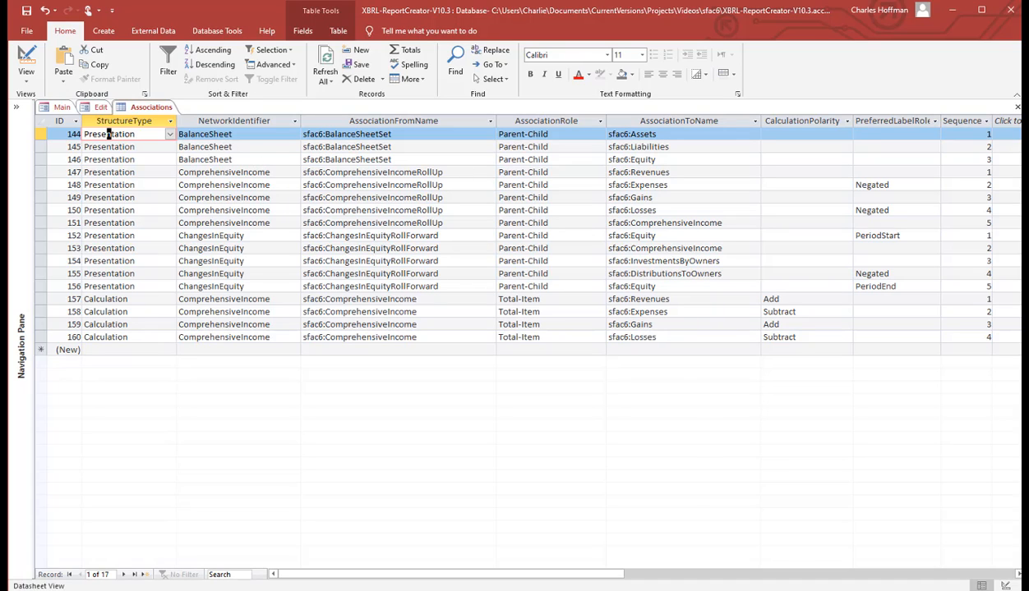
left_click(1018, 110)
left_click(615, 341)
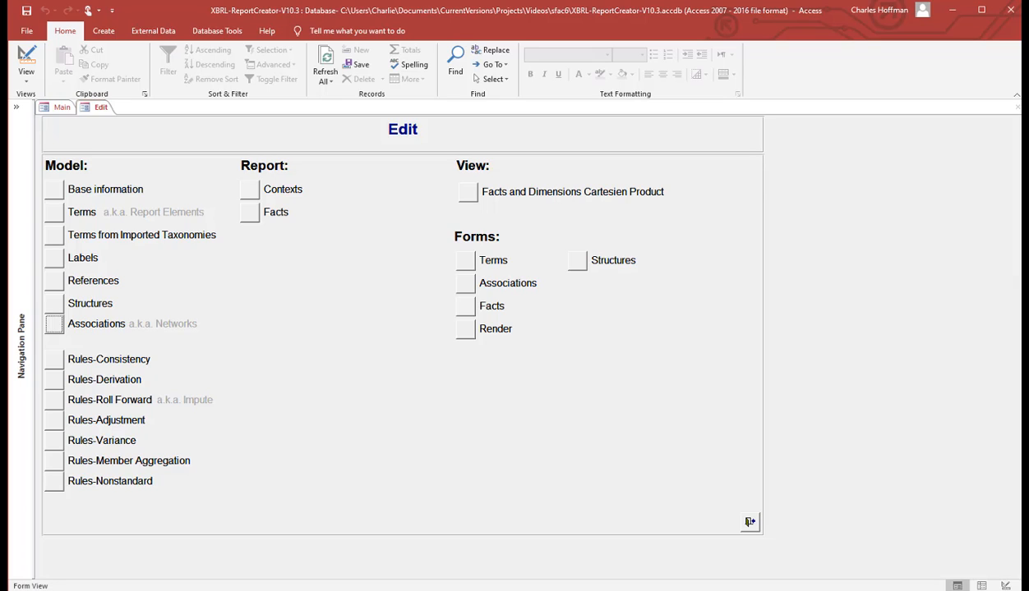
left_click(54, 360)
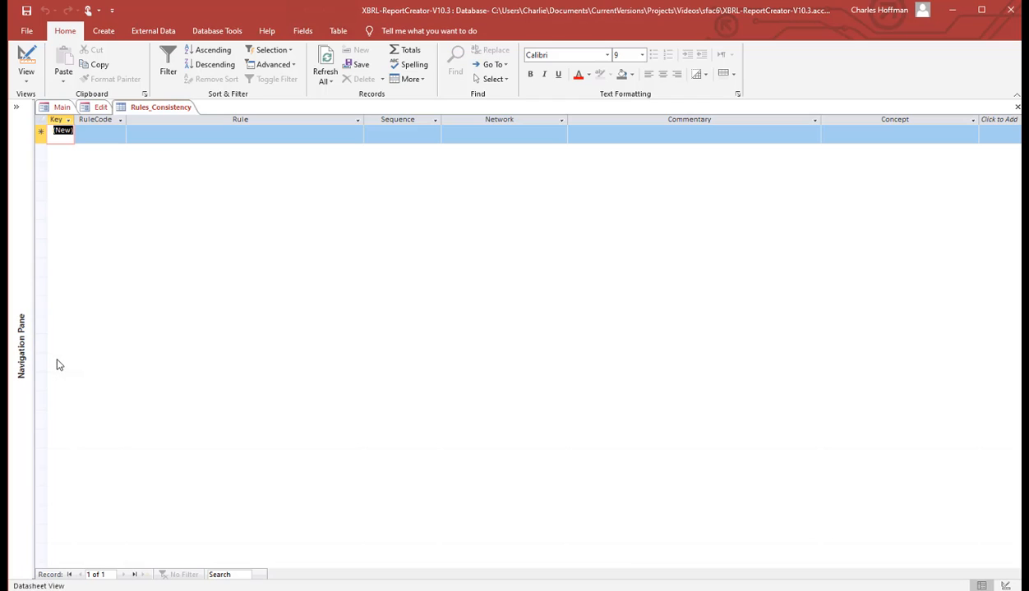
left_click(99, 136)
type("BS1")
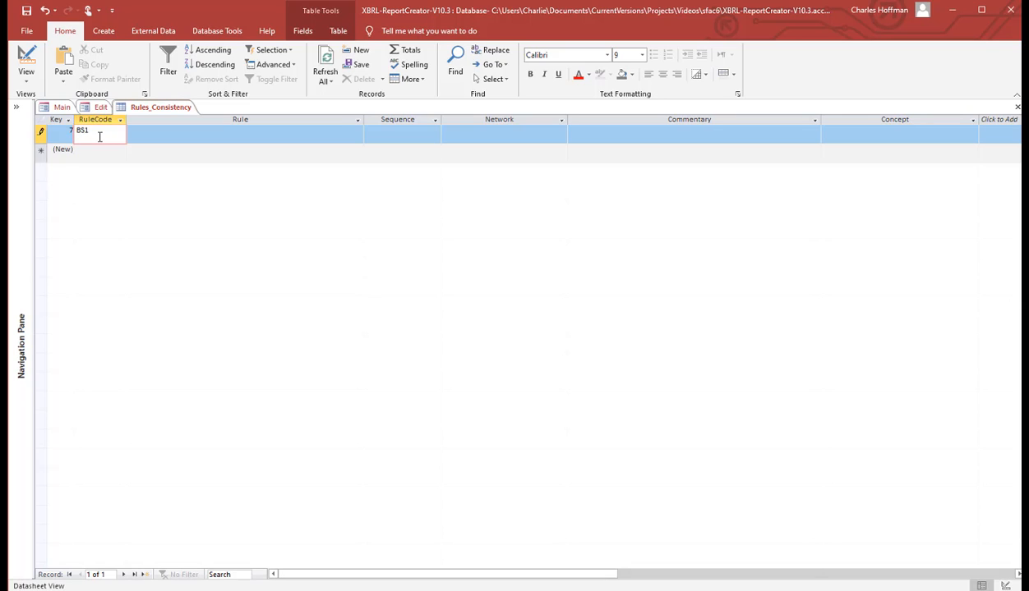
key("Tab")
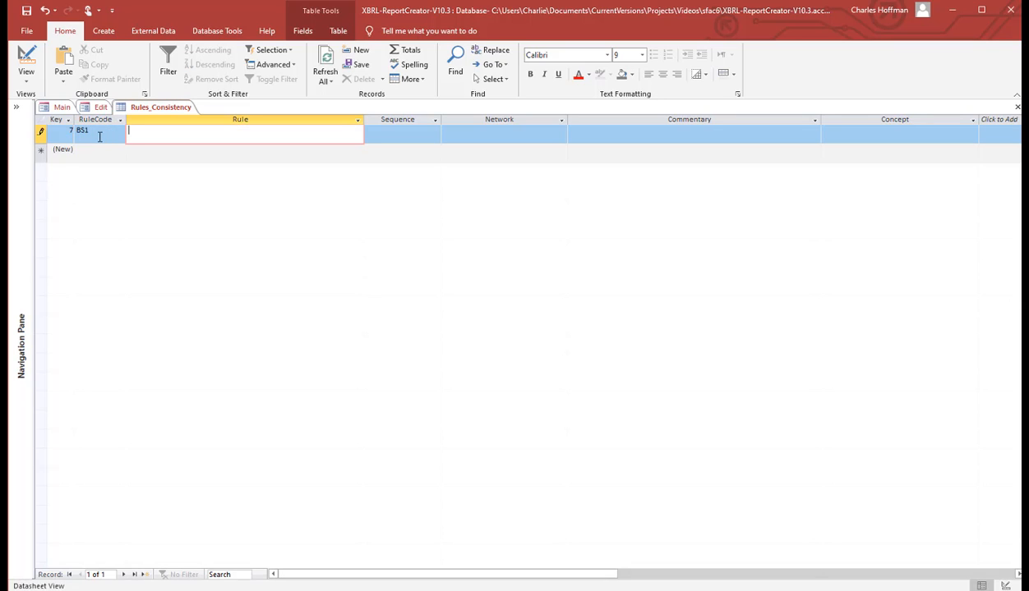
type("$Assets = $Liabilities + $Equity")
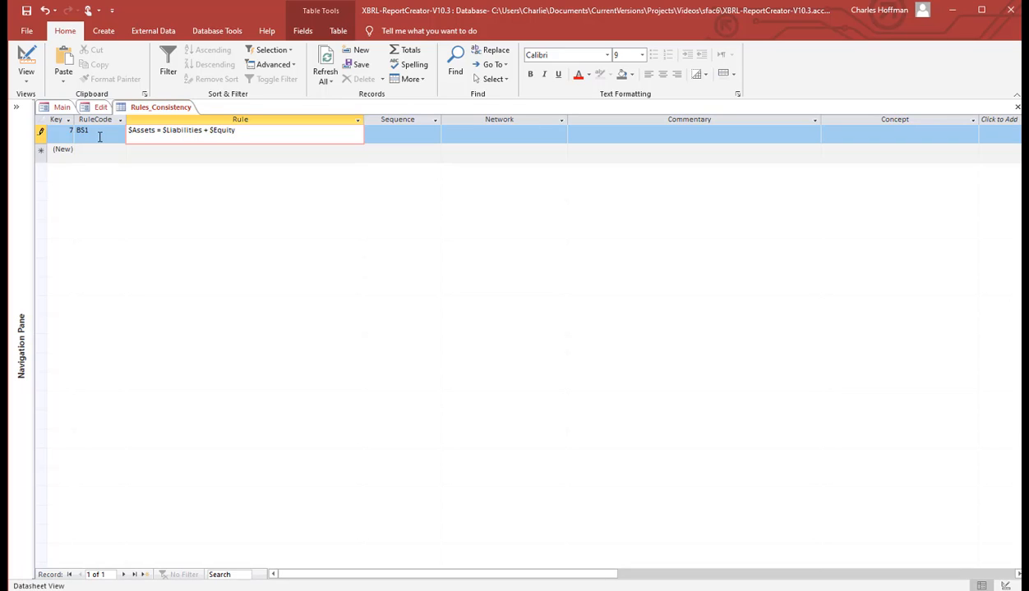
Step: Complete rule BS1 with sequence 1, network BalanceSheet and concept sfac6:Assets
key("Tab")
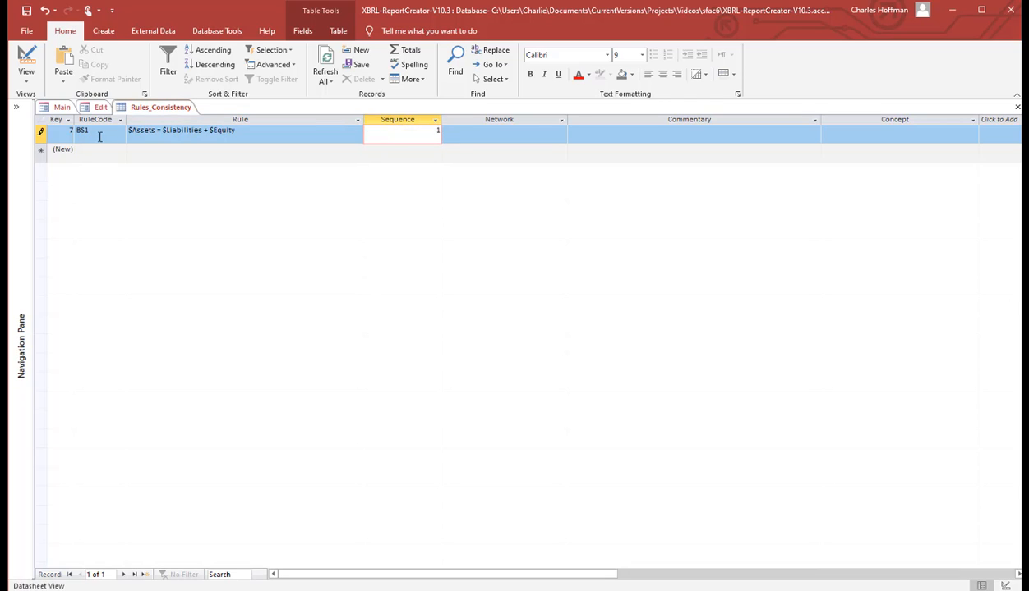
key("Tab")
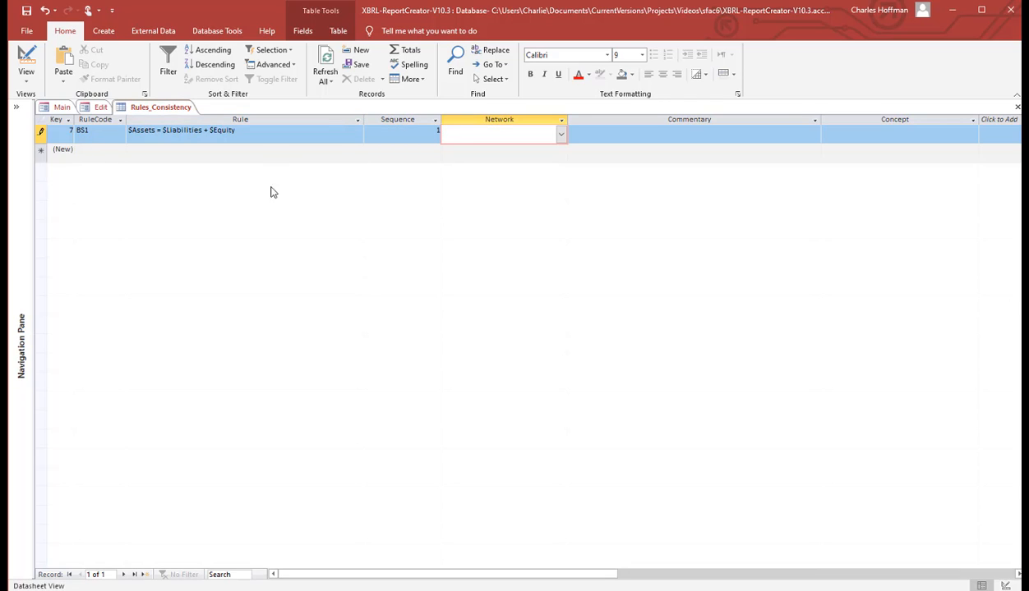
left_click(561, 134)
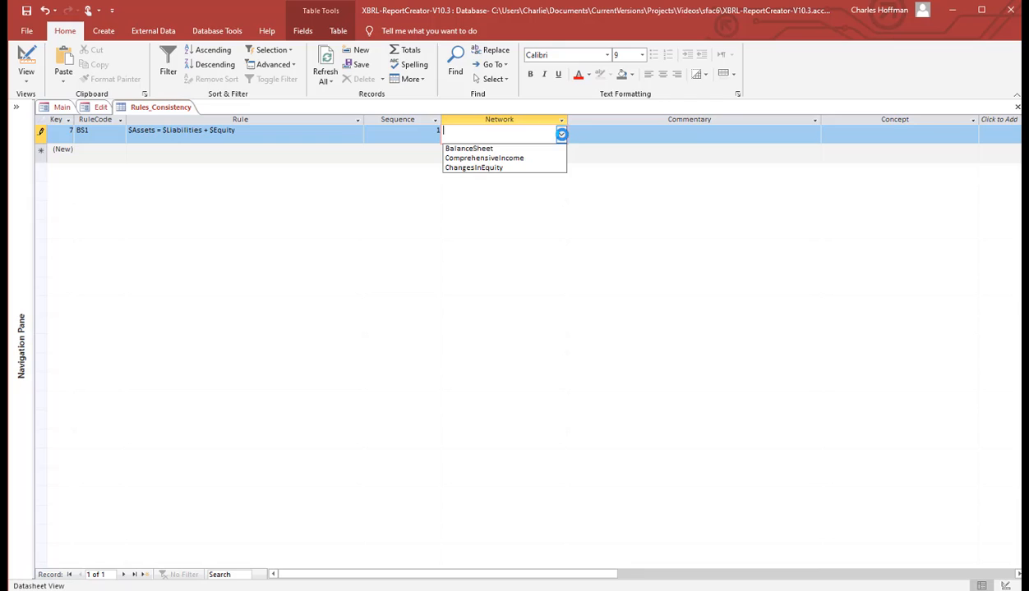
left_click(519, 149)
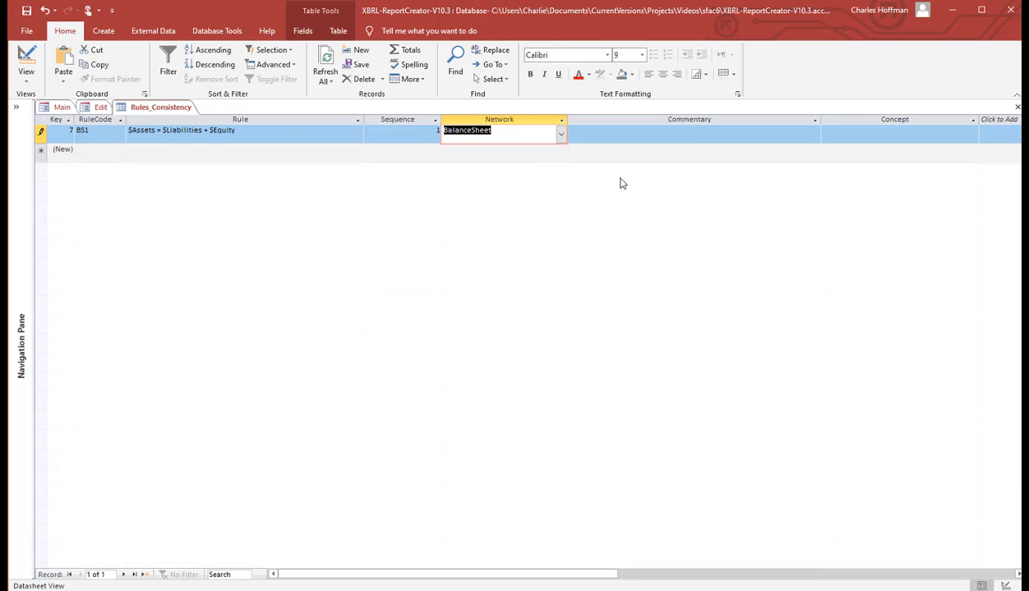
left_click(625, 131)
left_click(890, 131)
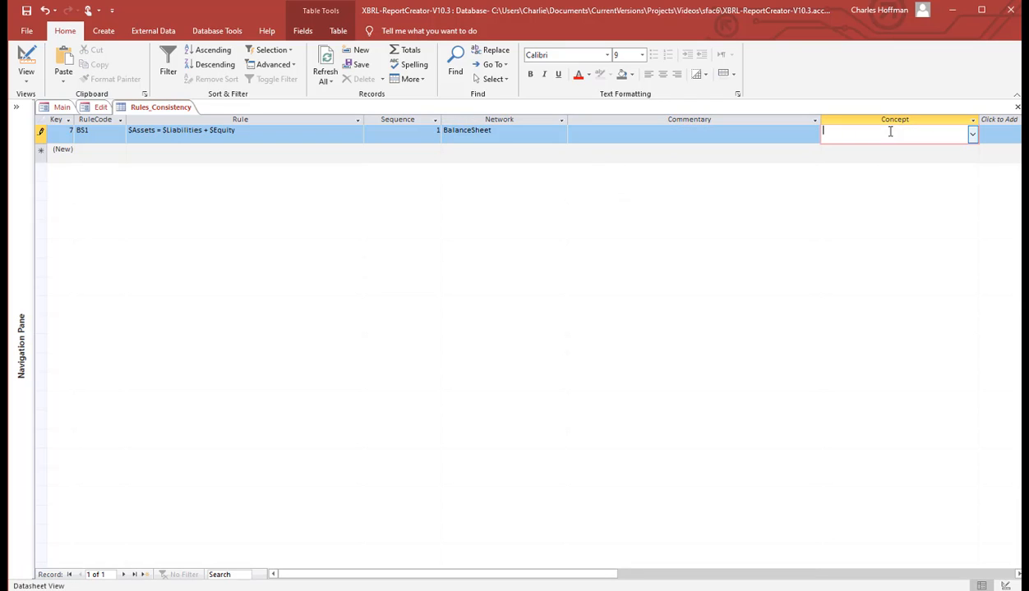
left_click(972, 135)
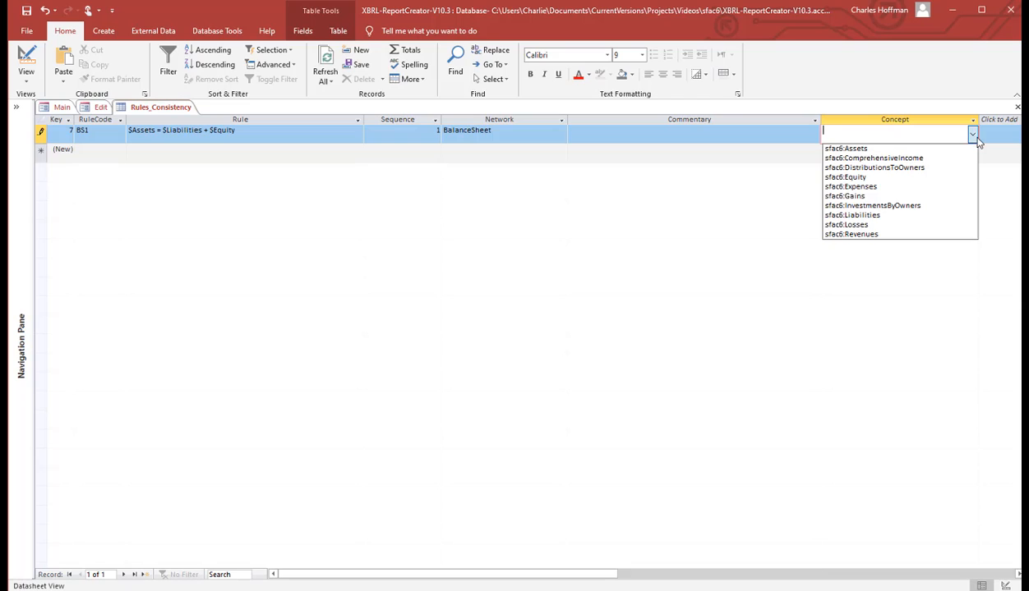
left_click(885, 149)
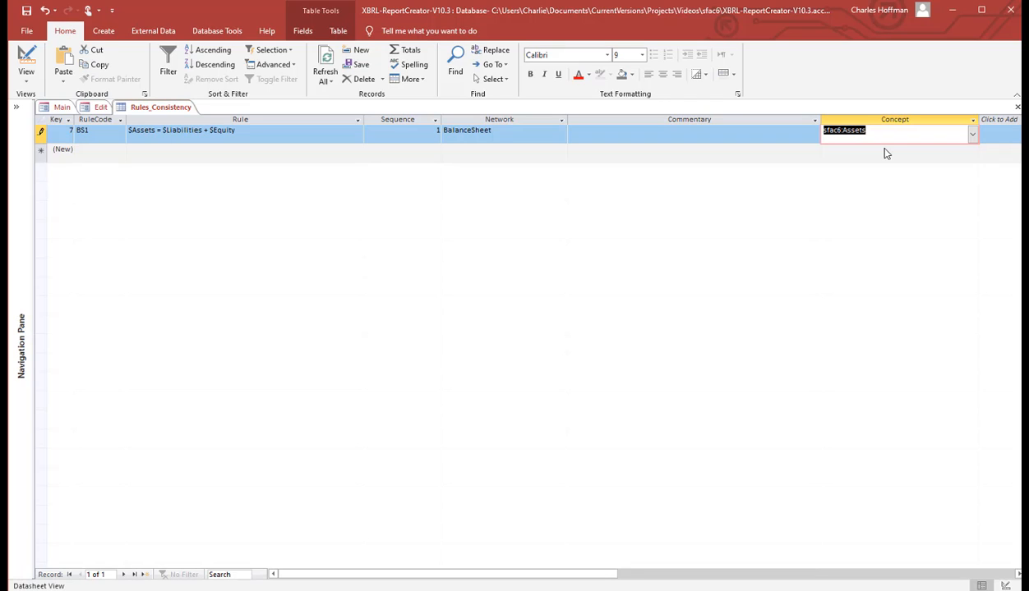
key("Return")
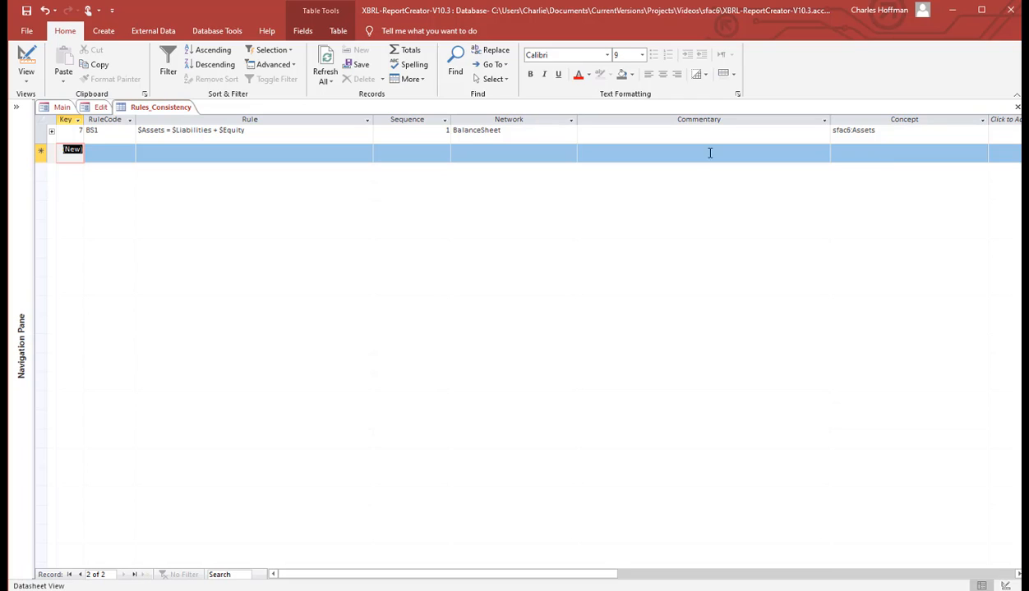
Step: Add the variables sfac6:Assets, sfac6:Equity and sfac6:Liabilities to rule BS1 and collapse its variable list
left_click(51, 131)
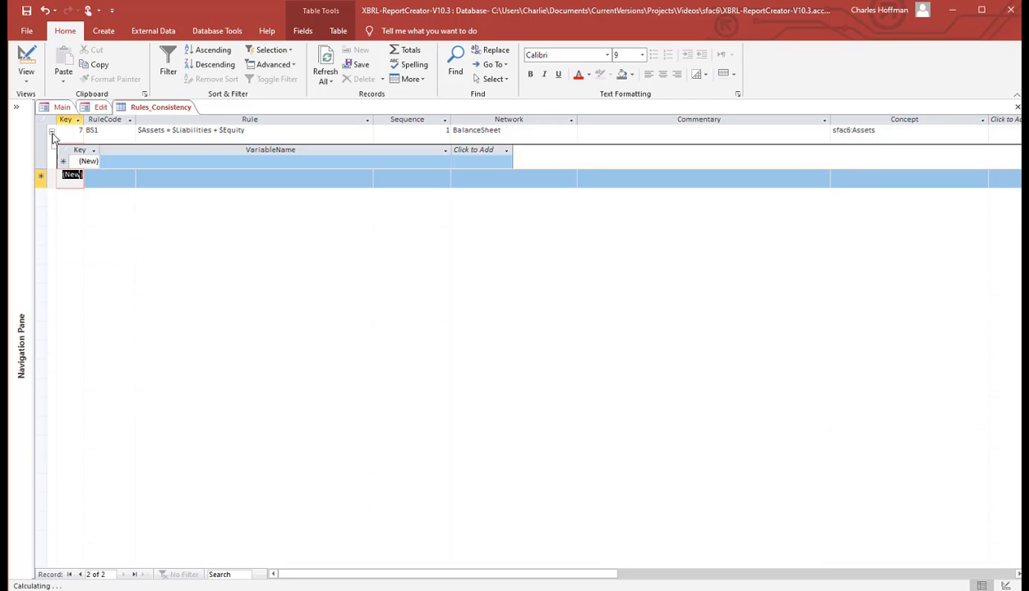
left_click(144, 162)
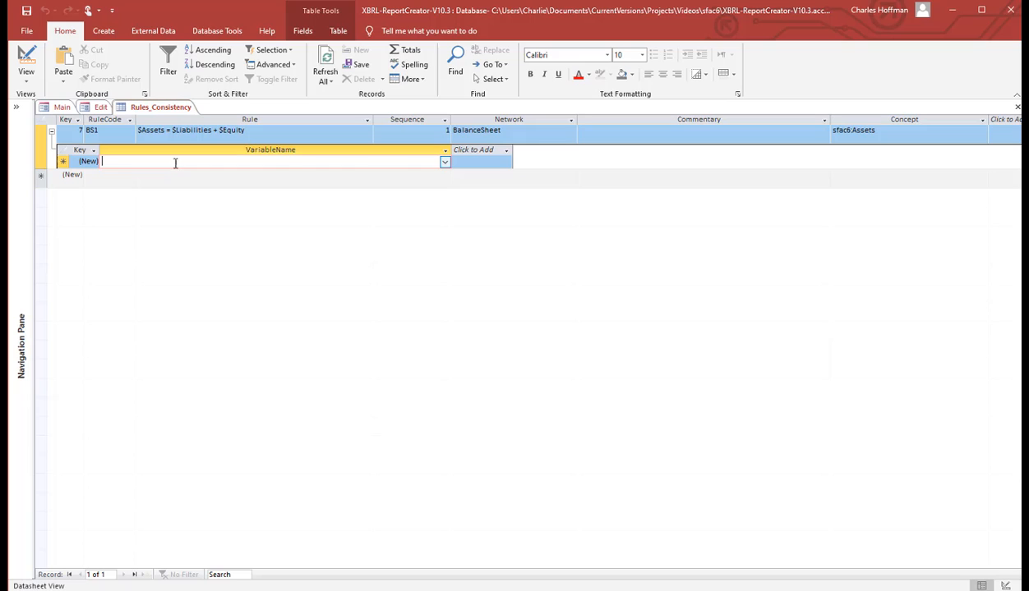
left_click(444, 162)
left_click(400, 174)
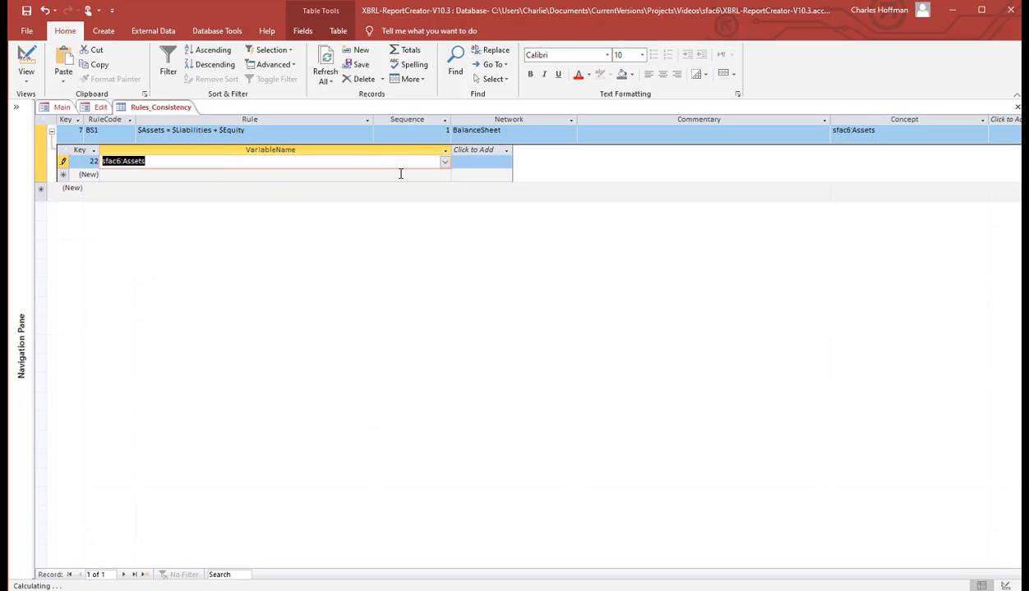
left_click(200, 176)
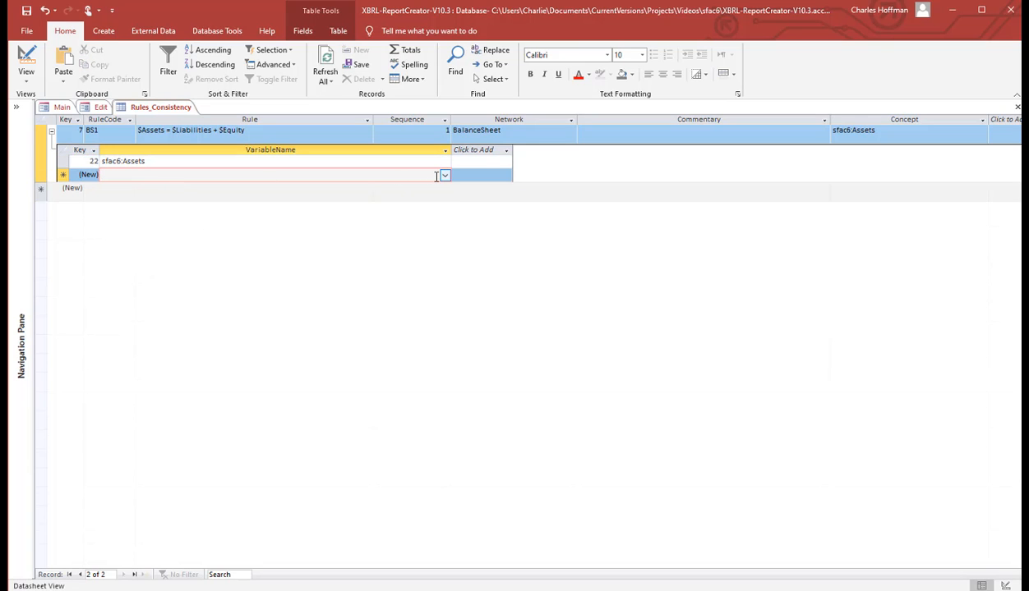
left_click(443, 175)
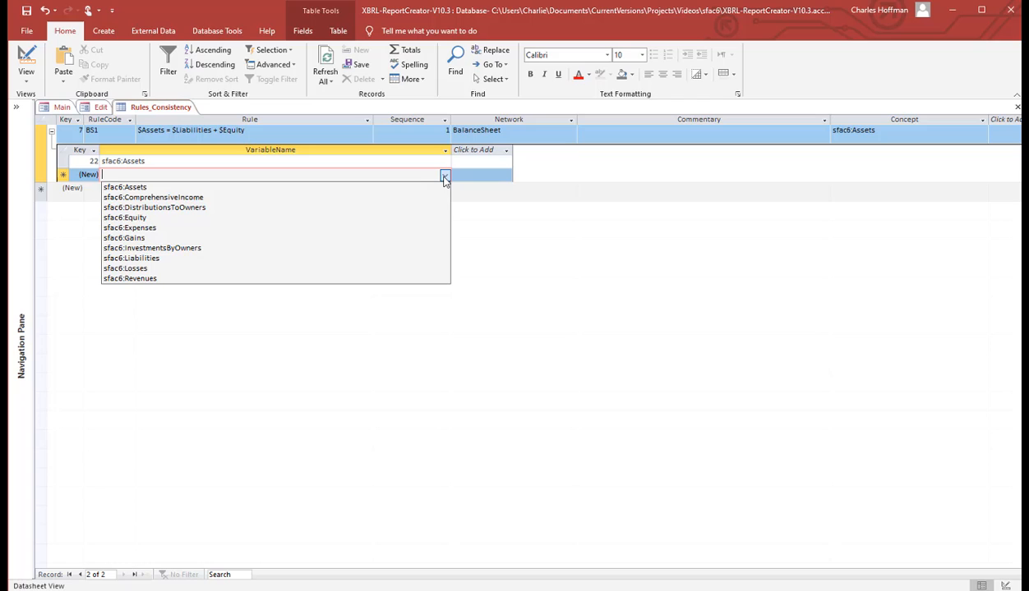
left_click(272, 223)
key("Tab")
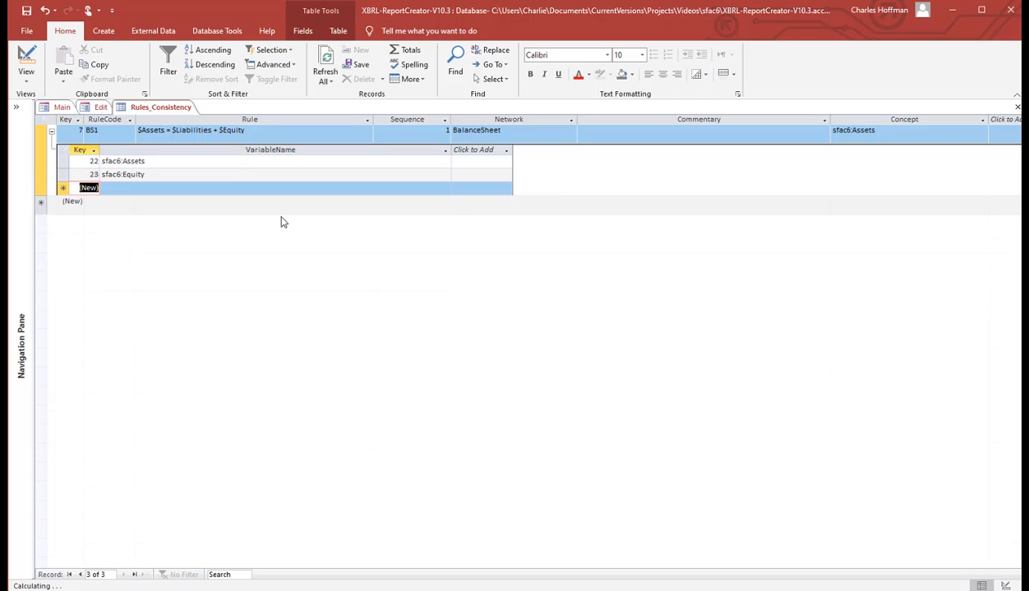
left_click(442, 190)
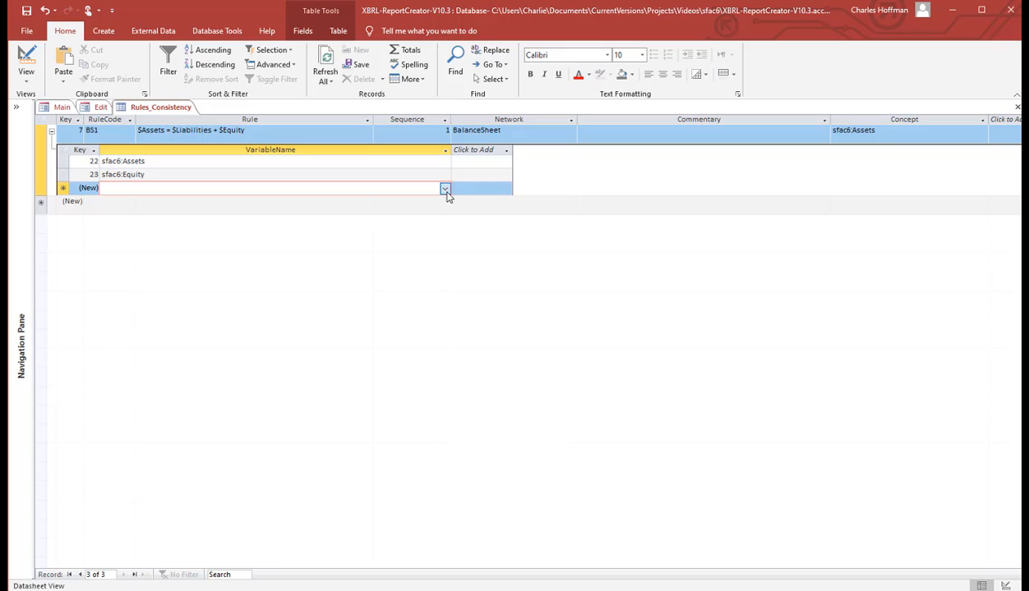
left_click(444, 189)
left_click(409, 272)
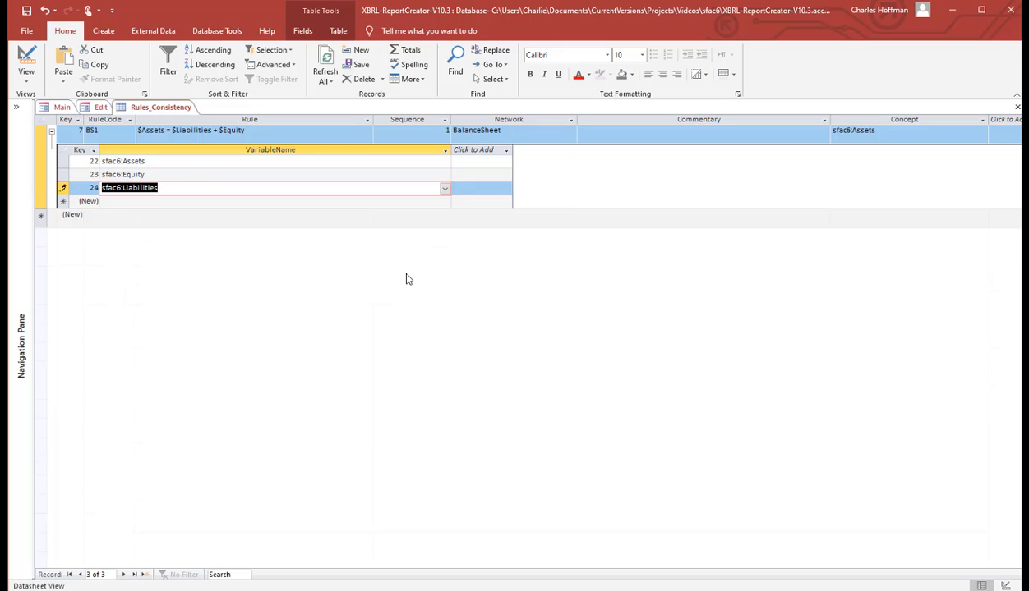
key("Tab")
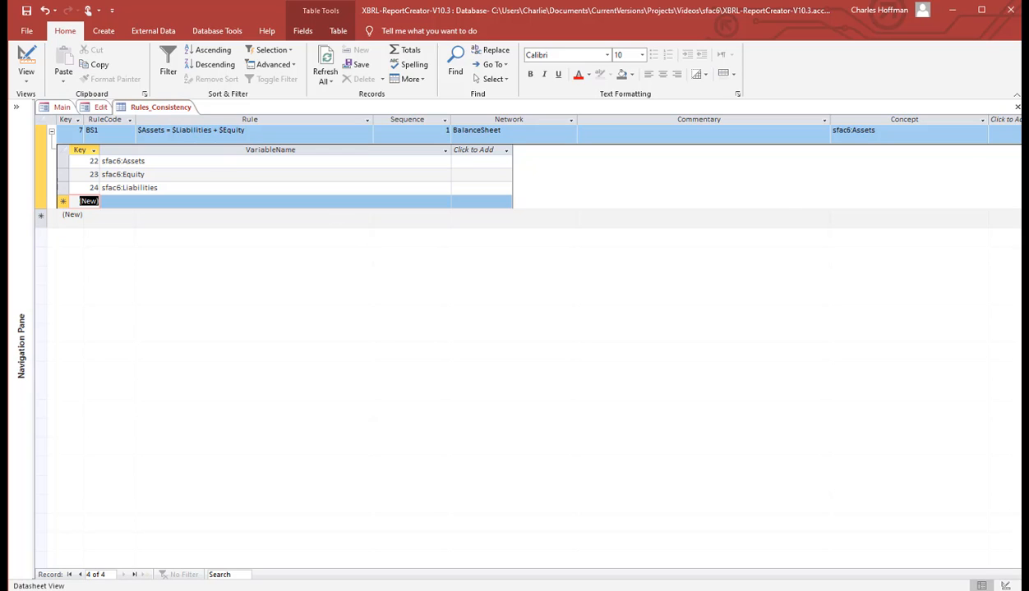
left_click(52, 132)
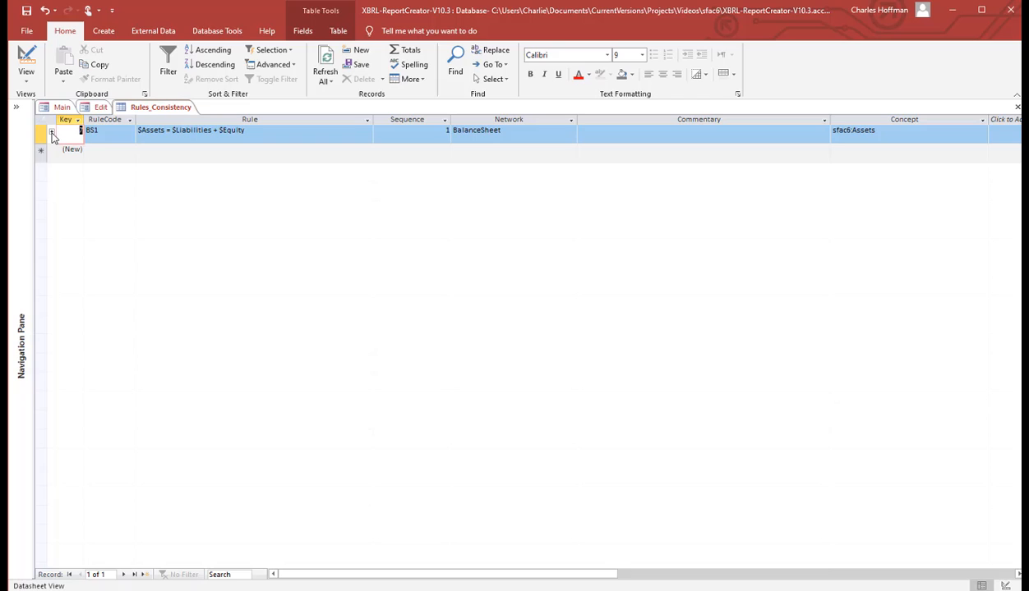
left_click(175, 153)
left_click(94, 154)
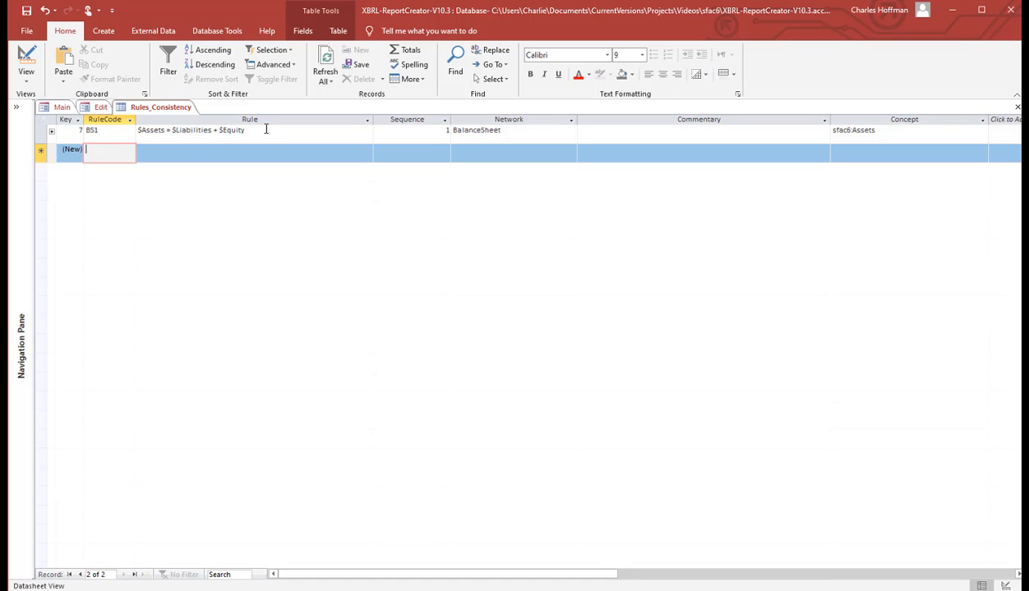
left_click_drag(269, 131, 124, 134)
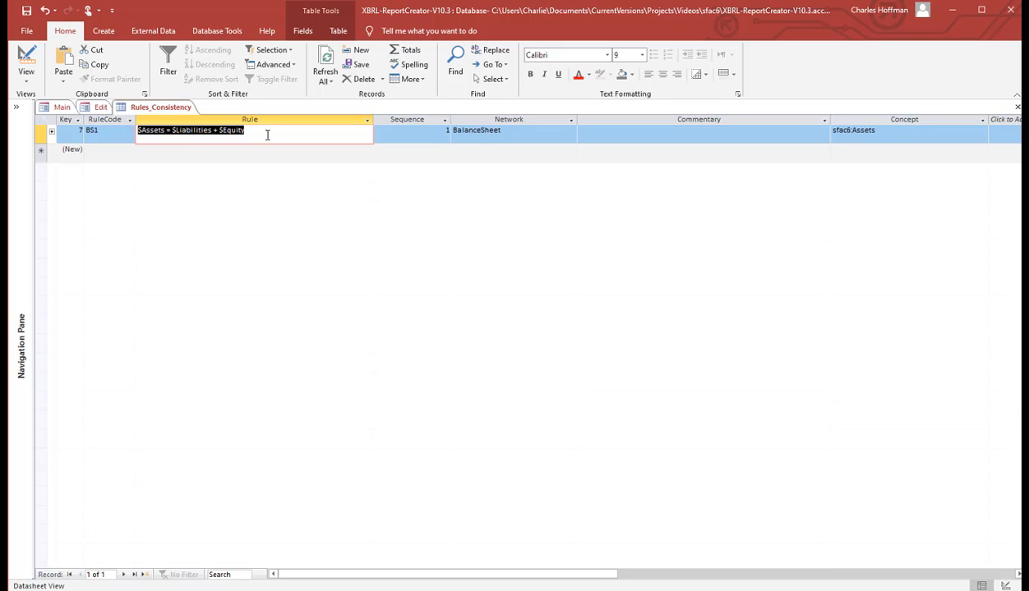
left_click_drag(262, 130, 72, 121)
left_click(155, 125)
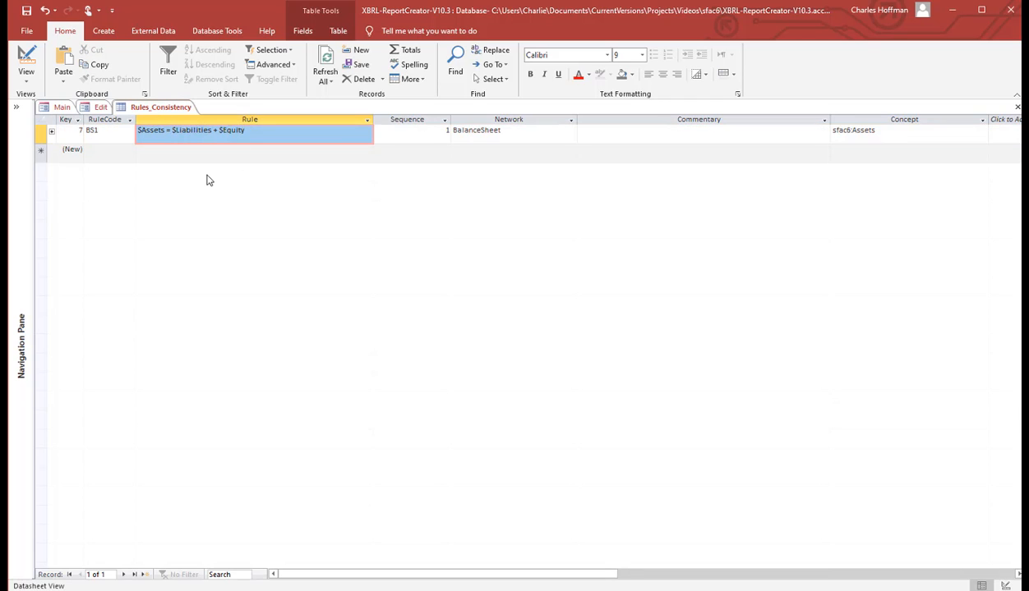
left_click(95, 153)
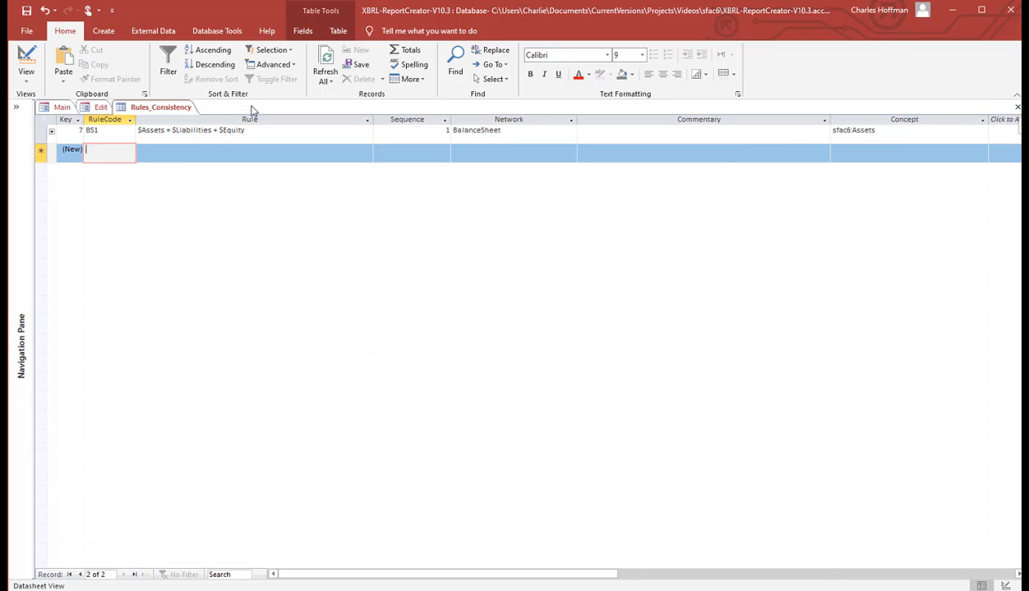
Step: Close the consistency rules, open the roll forward rules and start a new rule with rule code RF01
left_click(1016, 108)
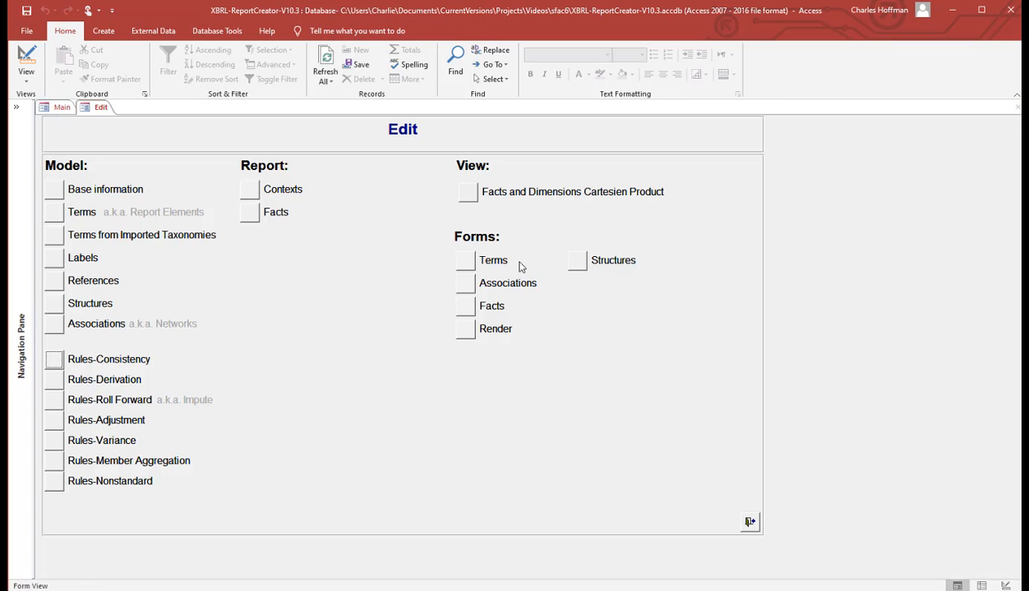
left_click(55, 402)
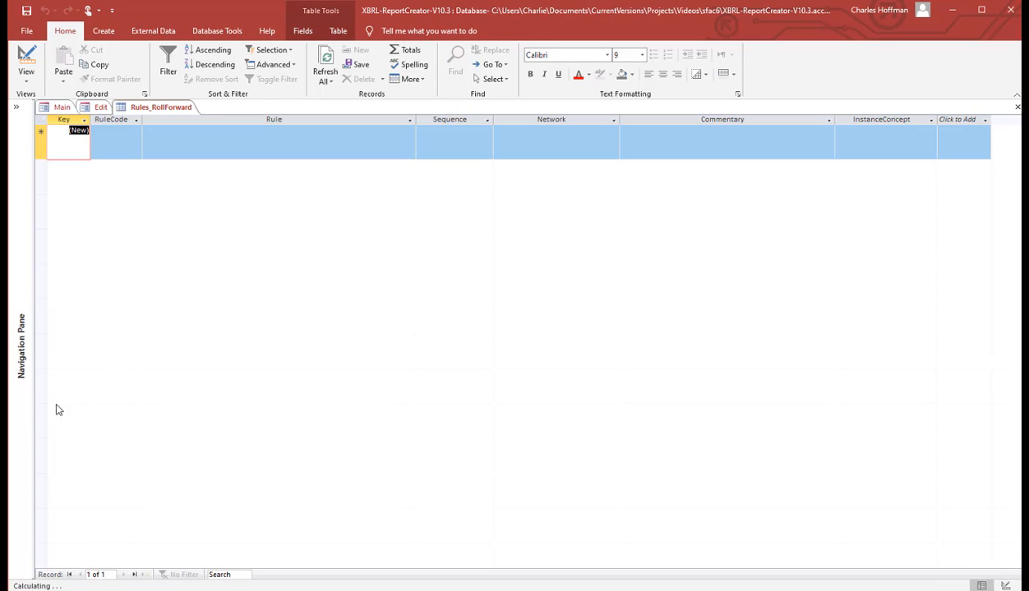
left_click(115, 142)
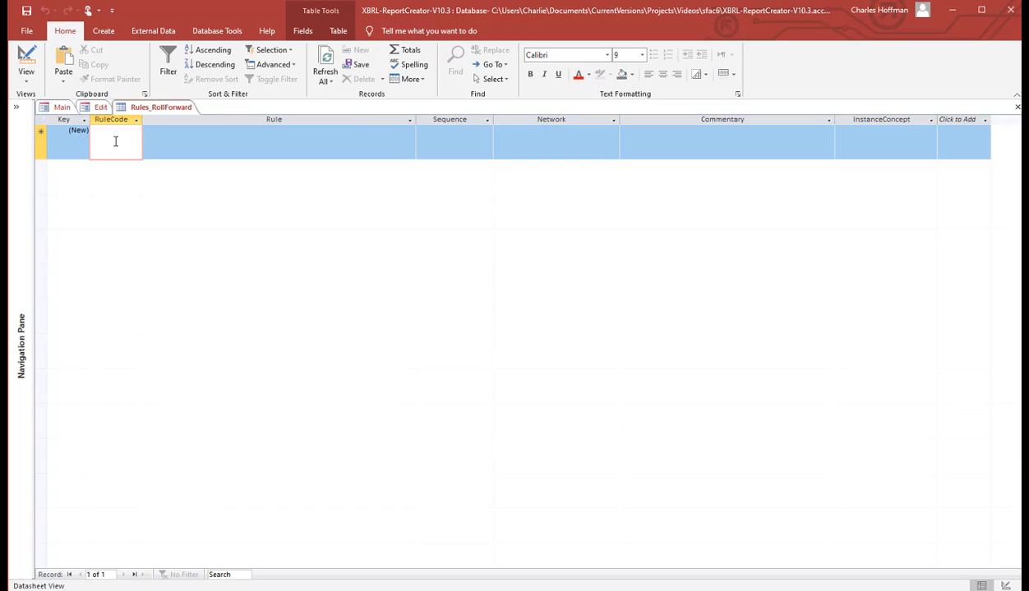
type("c")
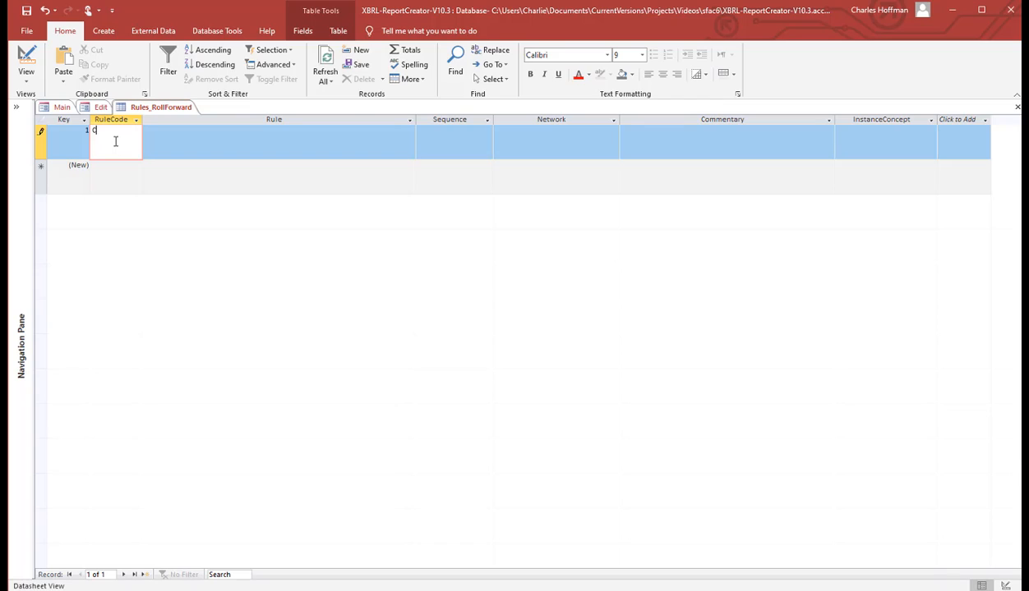
type("E")
type("1")
type("01")
key("Tab")
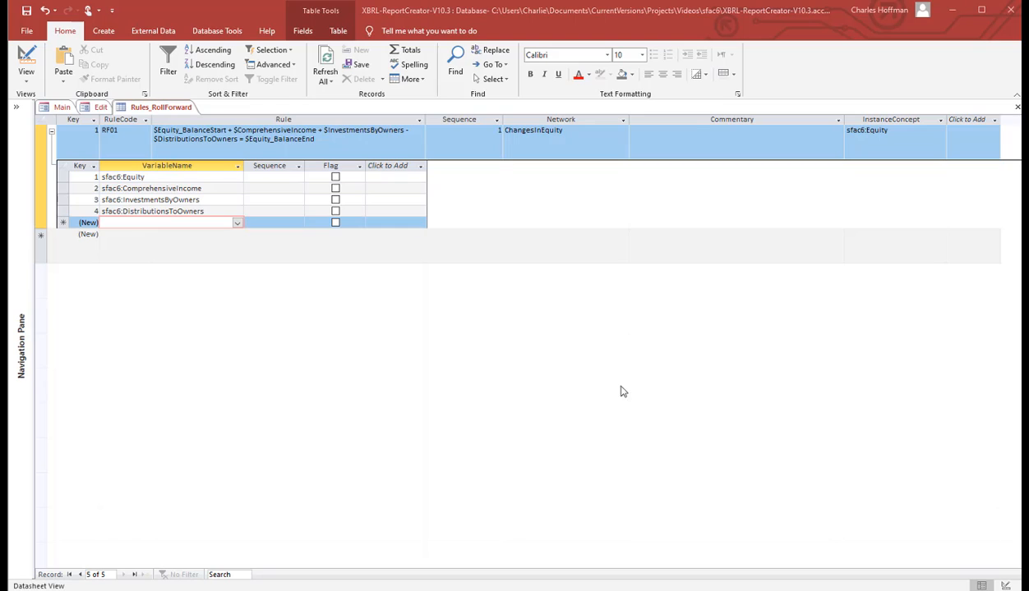
left_click(352, 148)
left_click_drag(316, 140, 85, 114)
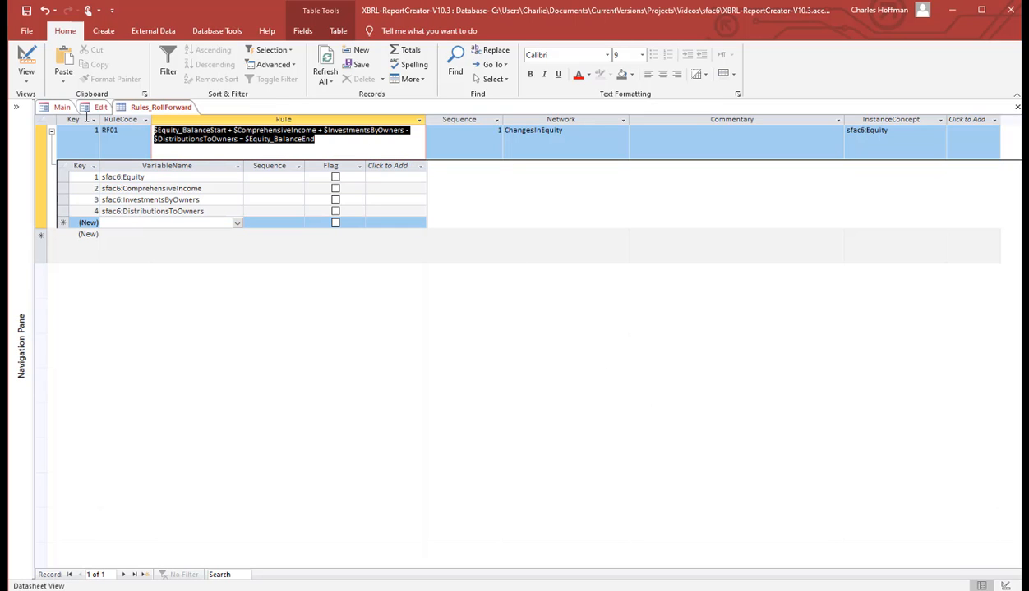
left_click_drag(253, 139, 249, 139)
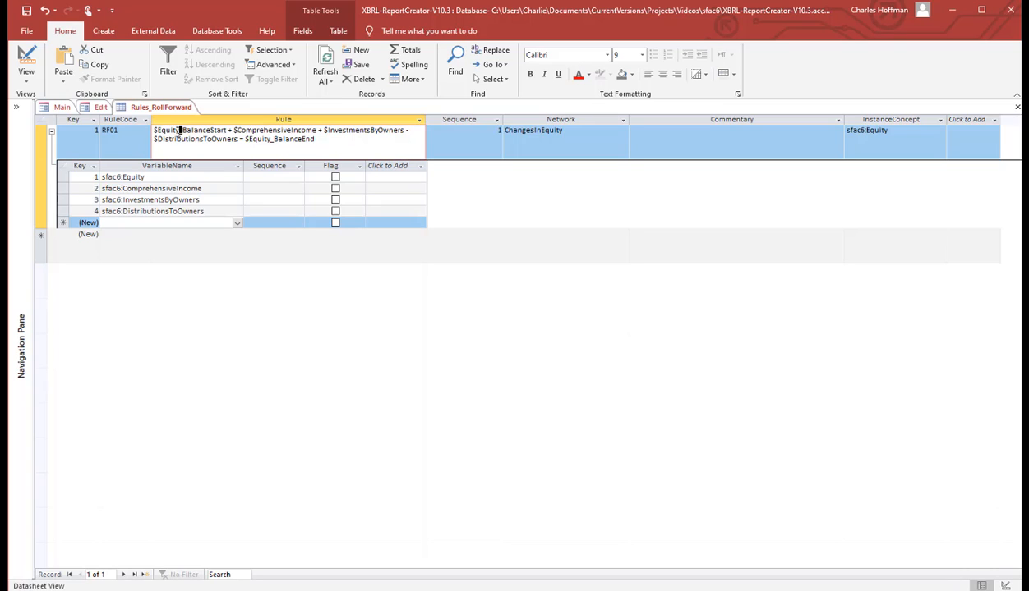
Step: Examine the RF01 roll forward formula against its variables, focusing on the beginning and ending equity balances, and collapse the variable list
left_click_drag(179, 132, 158, 133)
left_click(185, 131)
left_click_drag(182, 131, 115, 120)
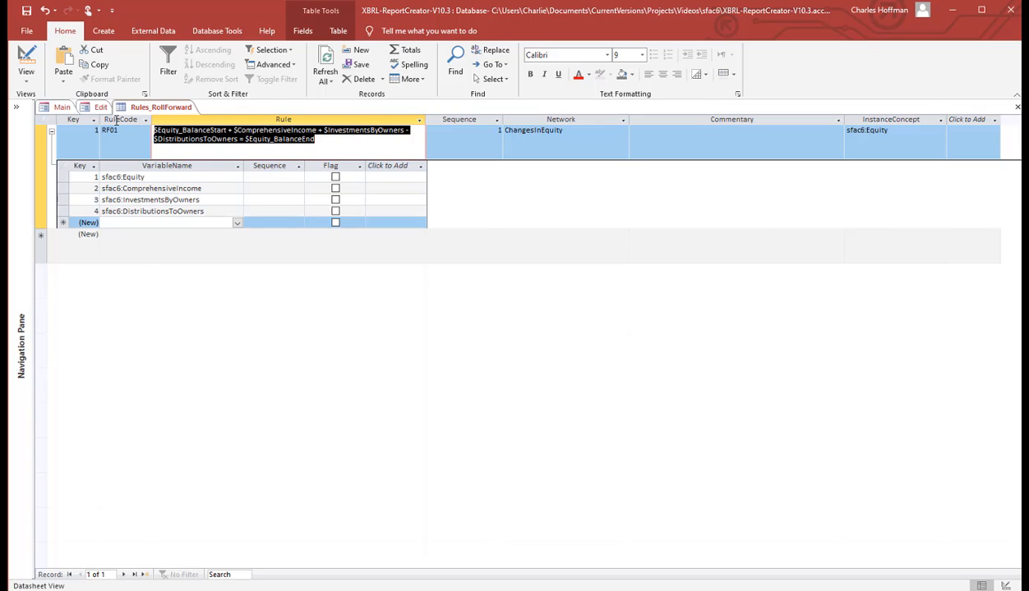
left_click(134, 177)
double_click(134, 176)
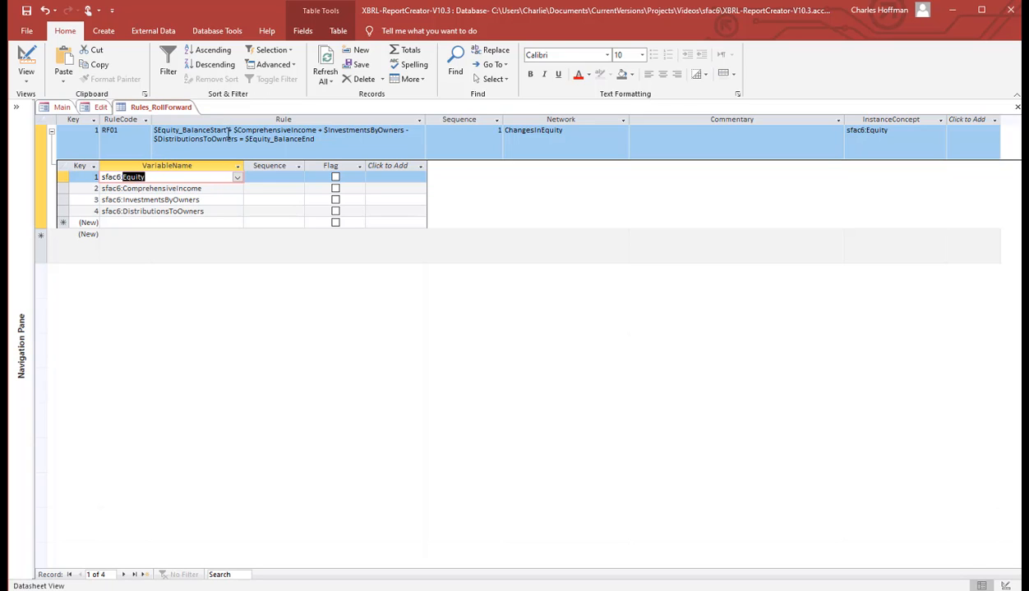
left_click_drag(227, 130, 152, 130)
left_click_drag(319, 140, 243, 140)
left_click(160, 177)
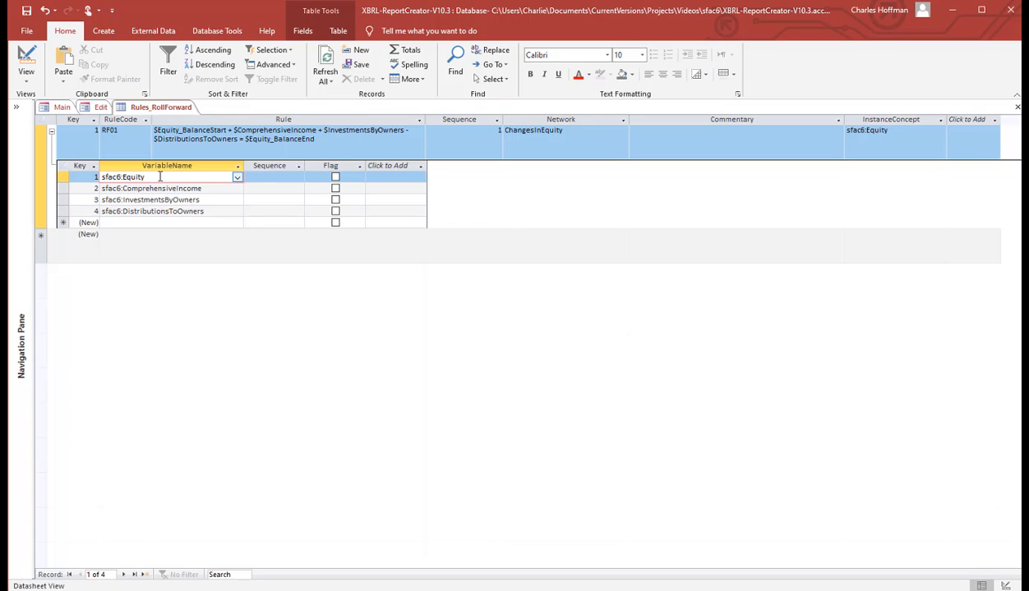
left_click(210, 212)
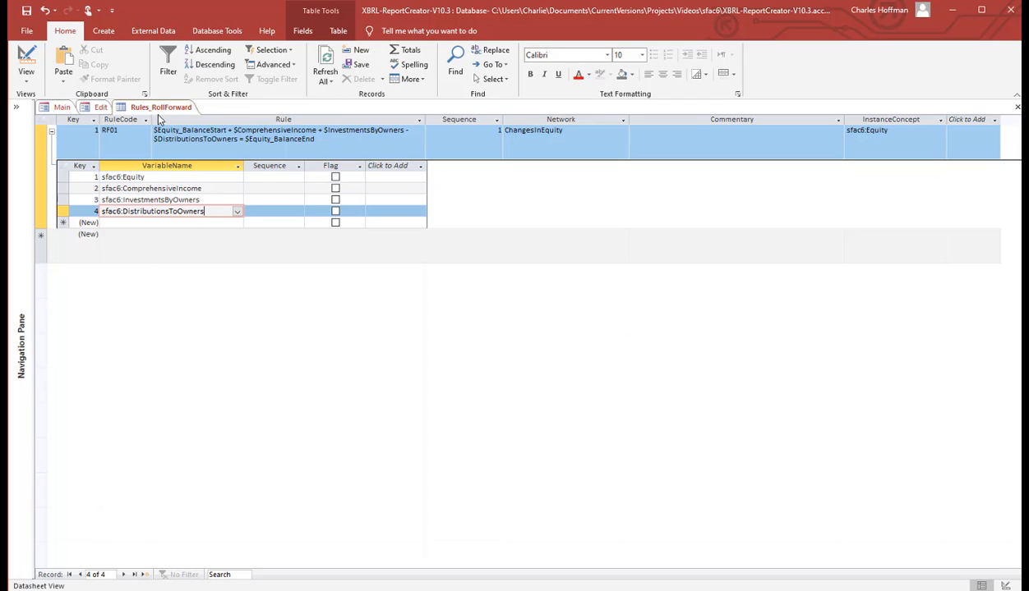
left_click(51, 134)
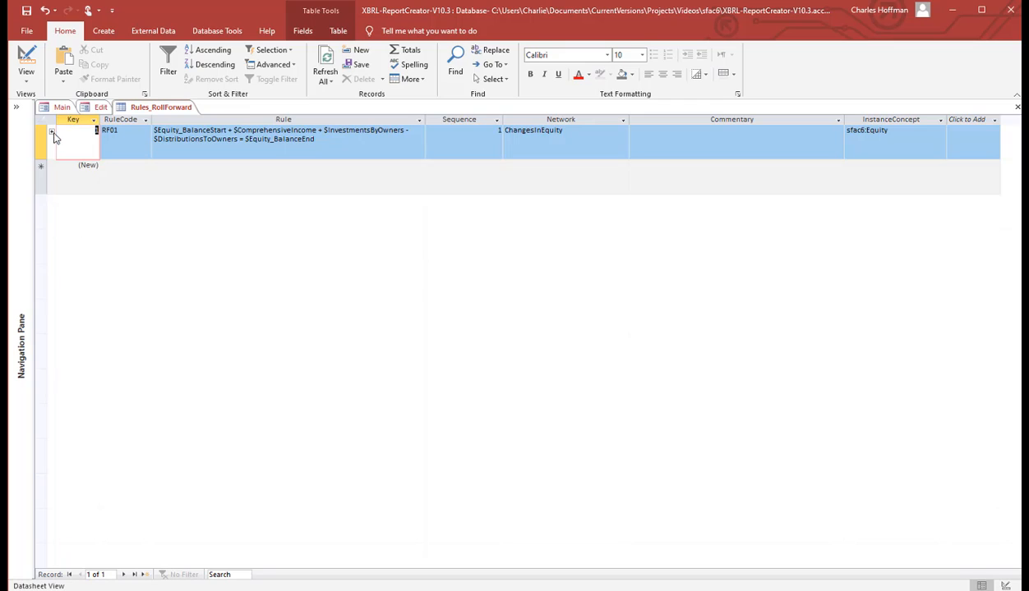
Step: Switch from the roll forward rules to the consistency rules, review rule BS1 and its variables, and close them
left_click(1017, 107)
left_click(53, 360)
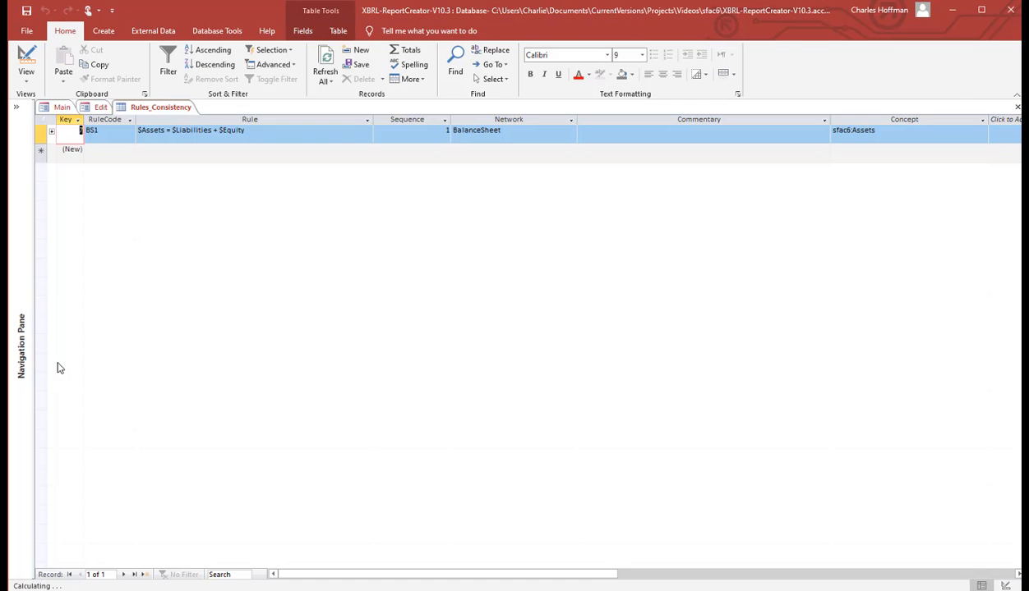
left_click(51, 131)
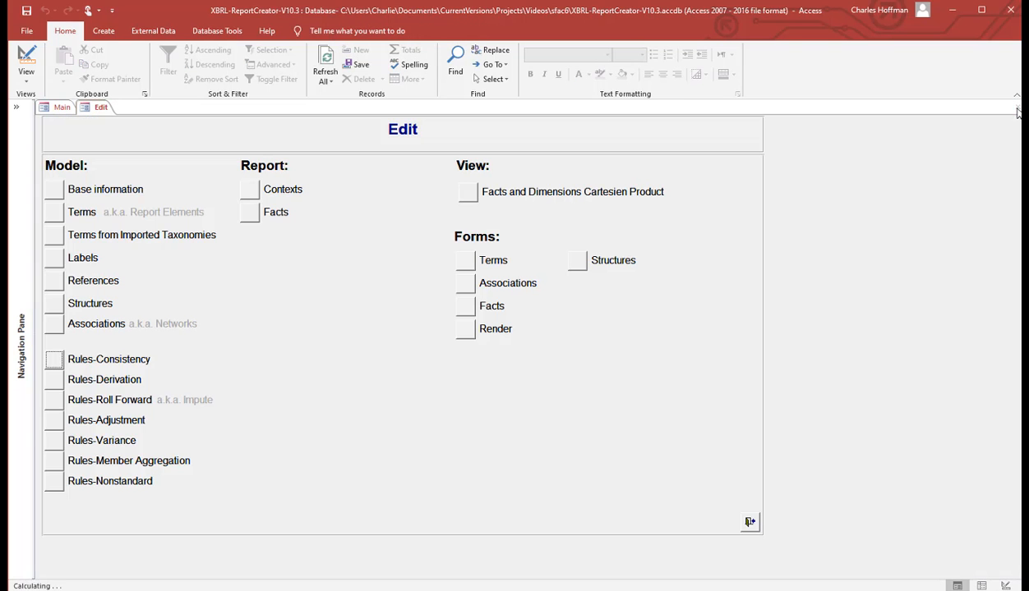
left_click(1017, 106)
Step: Open the associations, filter them to structure type Calculation, and close the table without saving its design changes
left_click(54, 325)
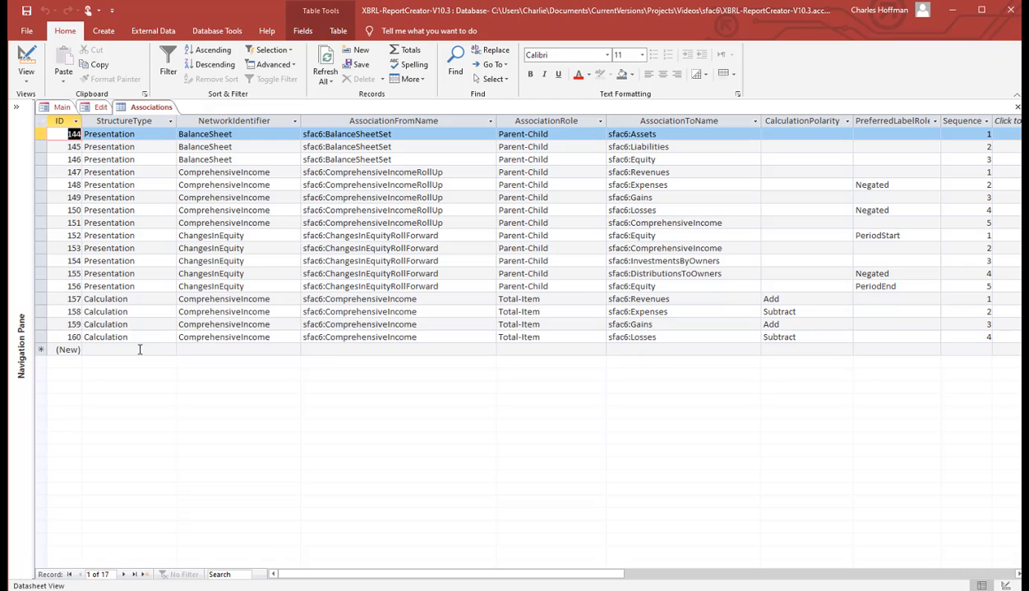
right_click(133, 302)
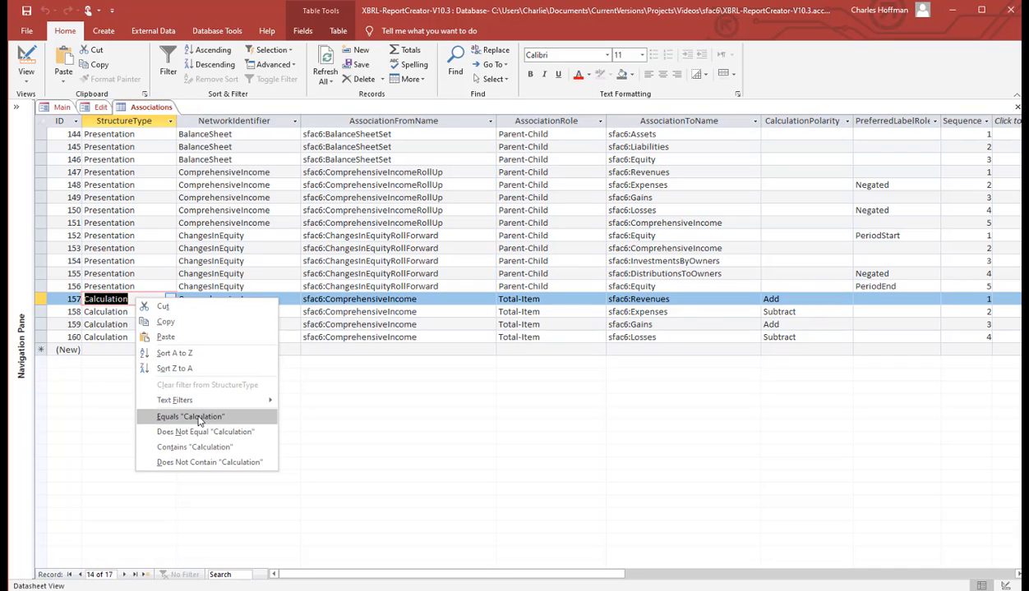
left_click(197, 416)
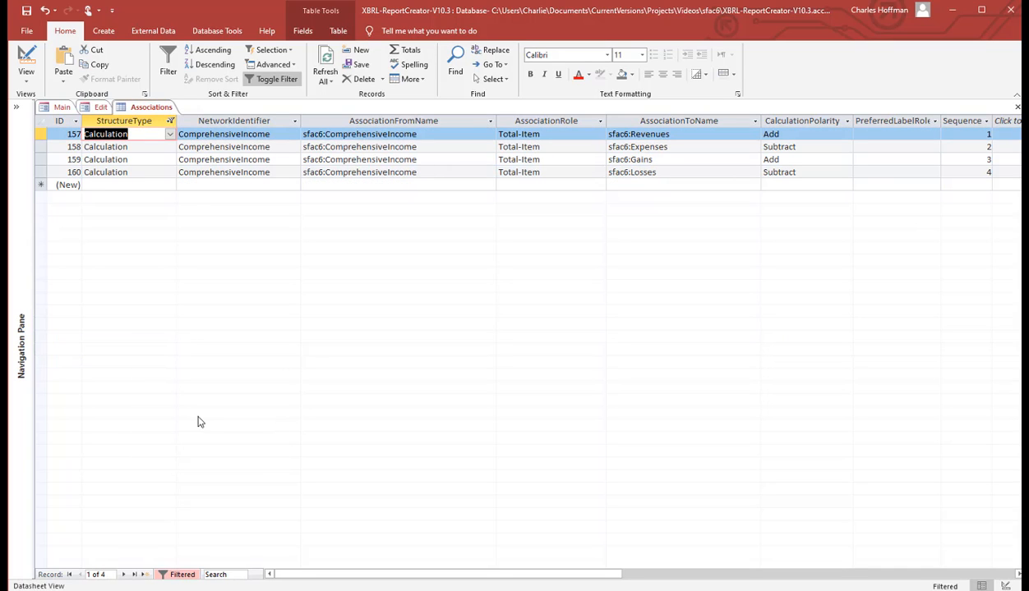
left_click(1017, 108)
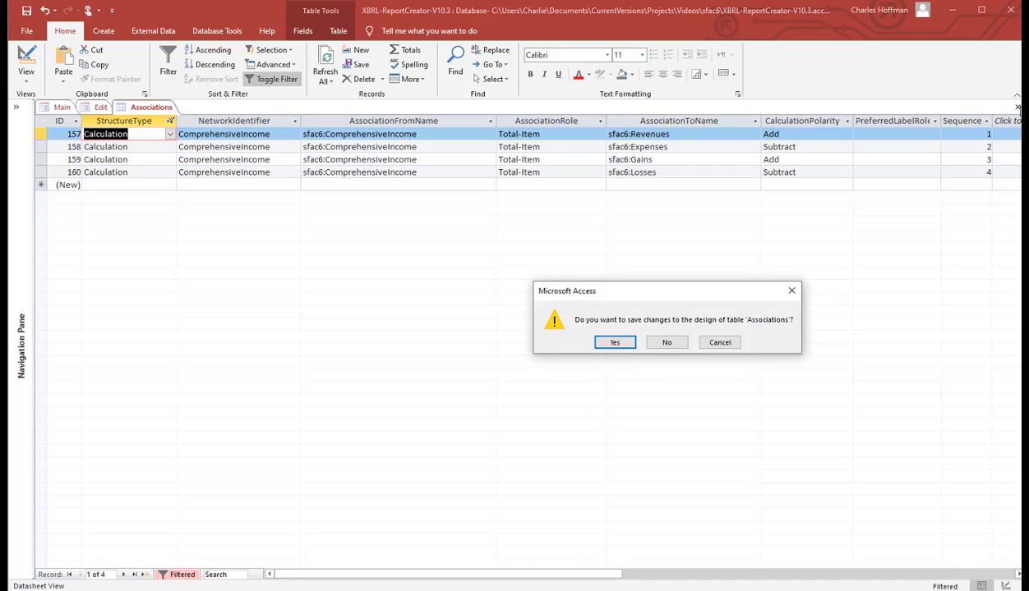
left_click(668, 342)
Step: Open the structures, highlight the balance sheet, comprehensive income and changes in equity networks for review, and close the table
left_click(56, 301)
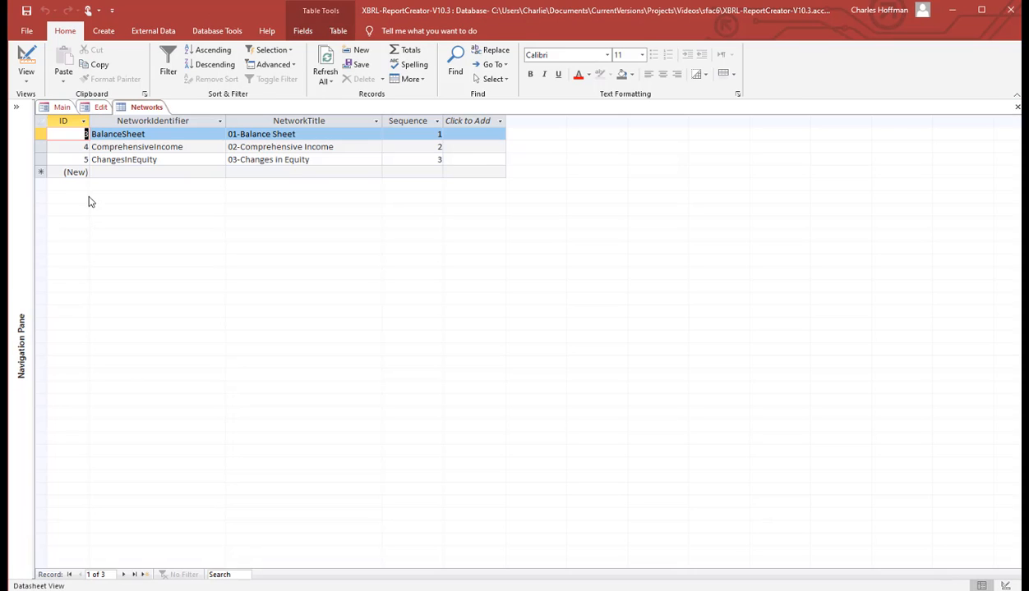
left_click_drag(41, 134, 45, 154)
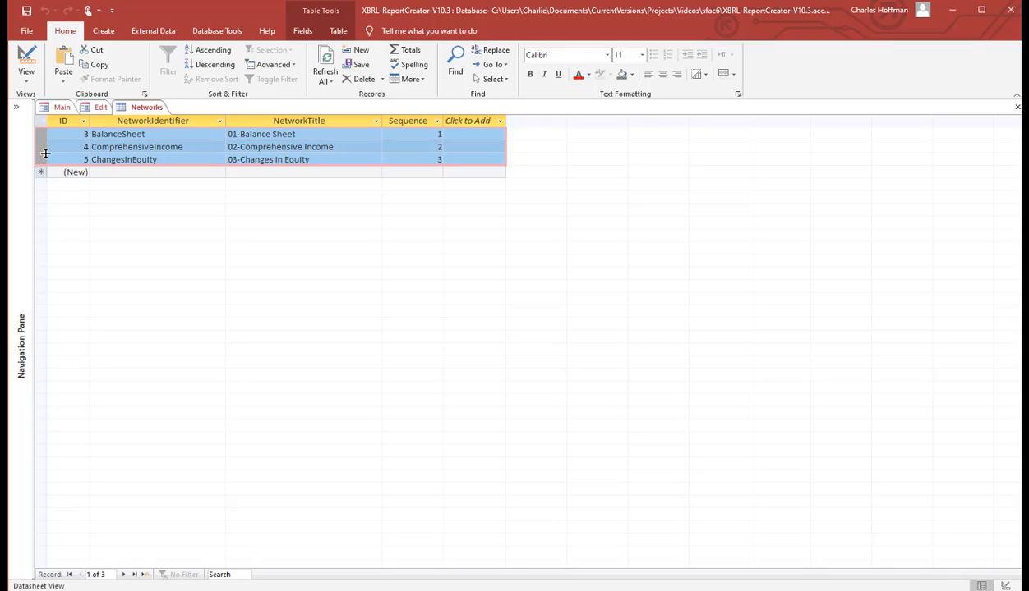
left_click(1017, 109)
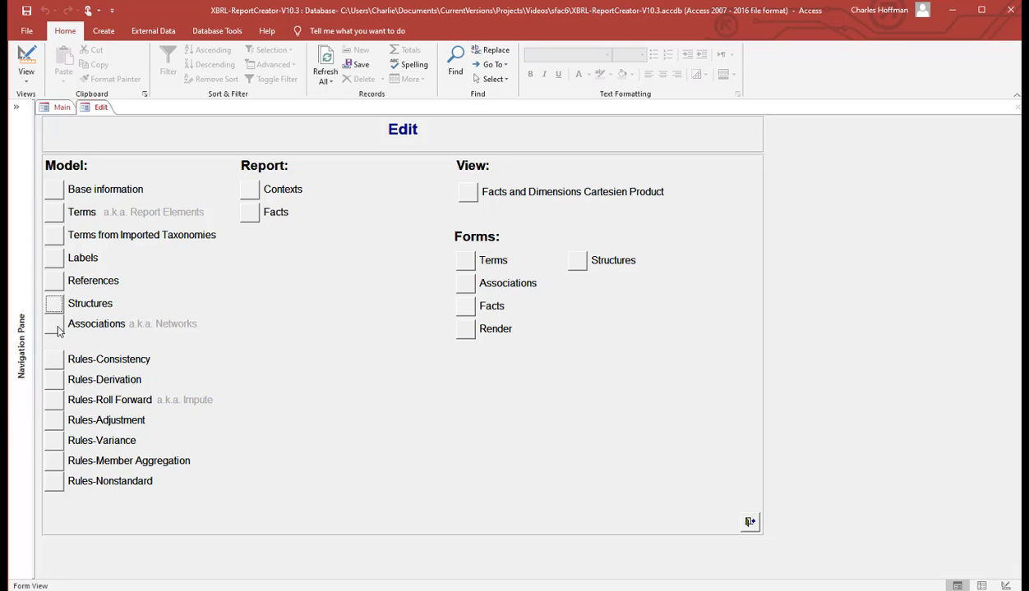
Step: Open the report contexts and examine the 2019-12-31 context's dimension list and the identifier and scheme parts of its reporting entity
left_click(253, 196)
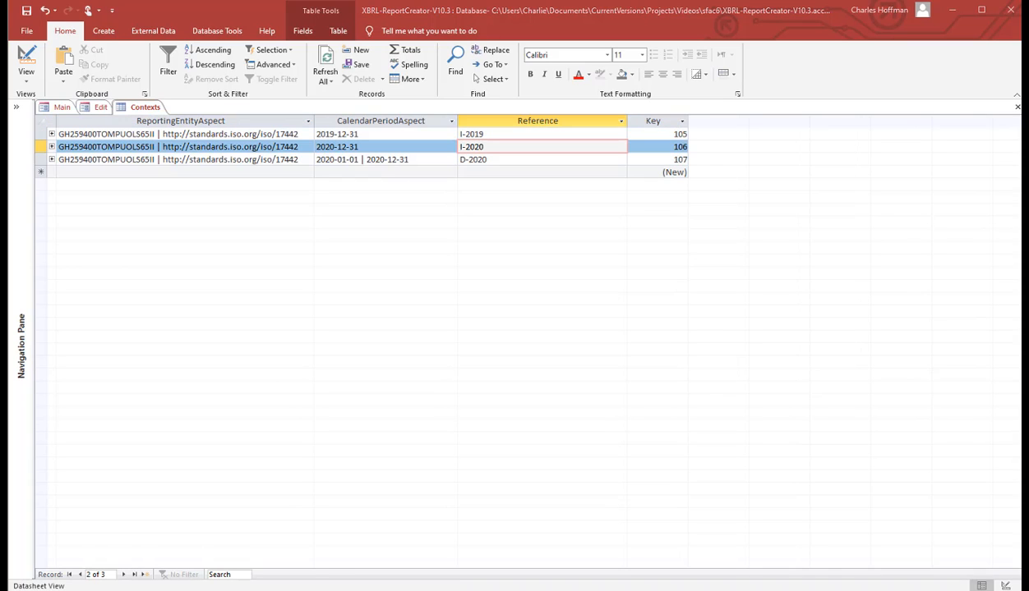
left_click(60, 134)
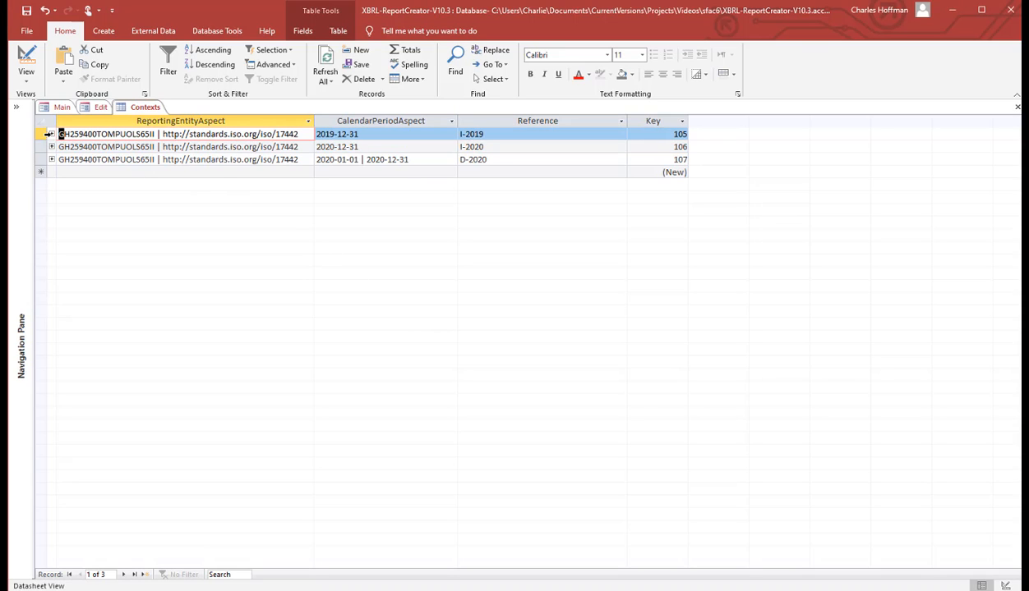
left_click(51, 134)
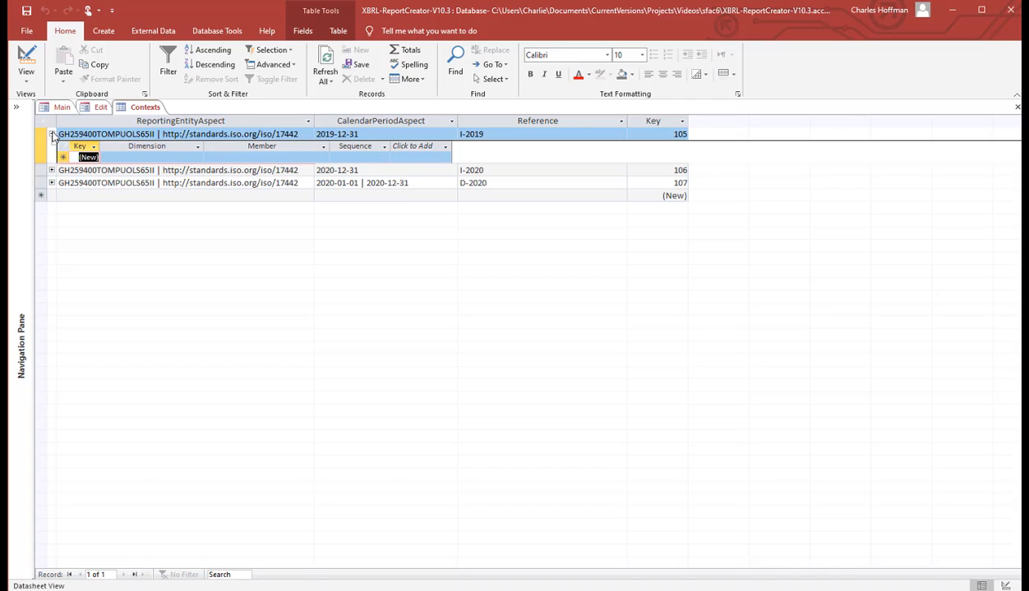
left_click(52, 135)
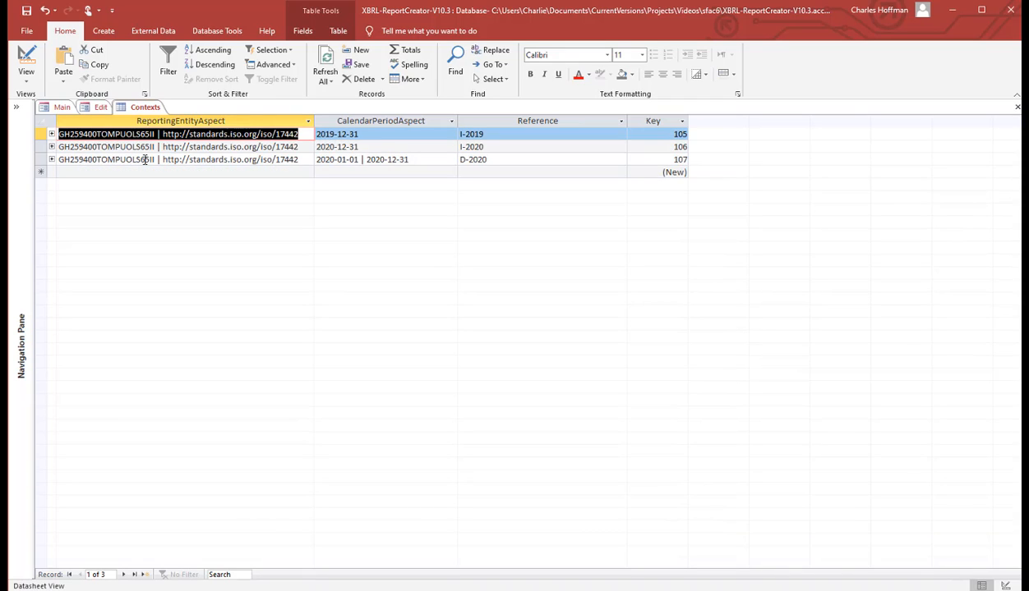
left_click(157, 134)
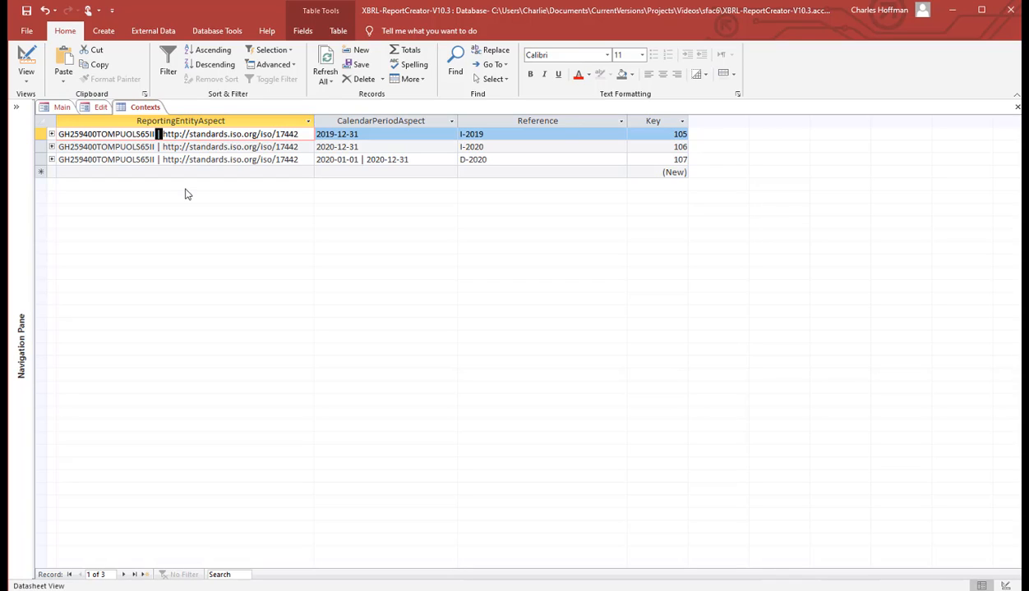
double_click(122, 134)
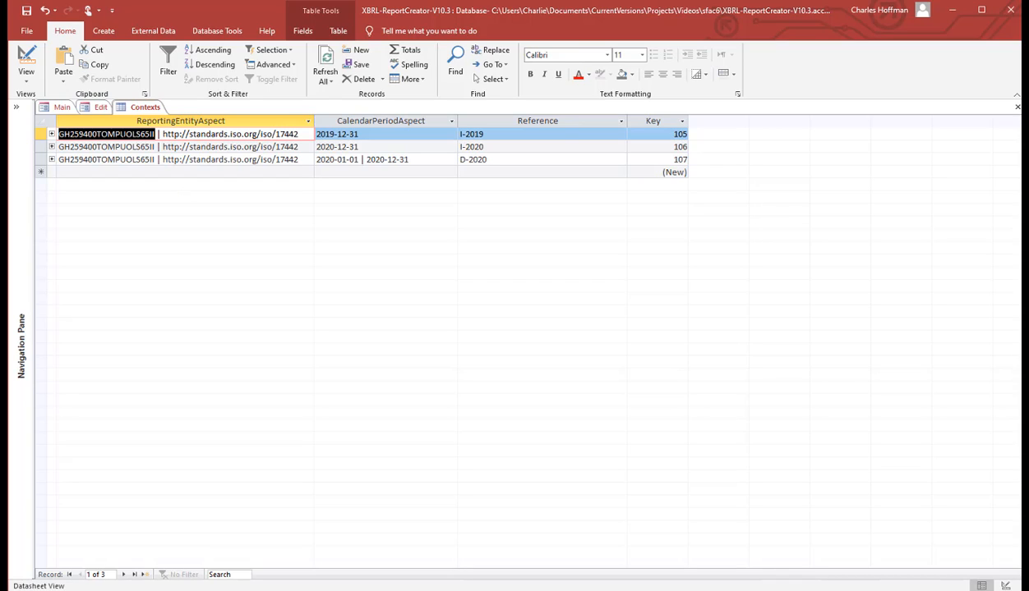
double_click(200, 134)
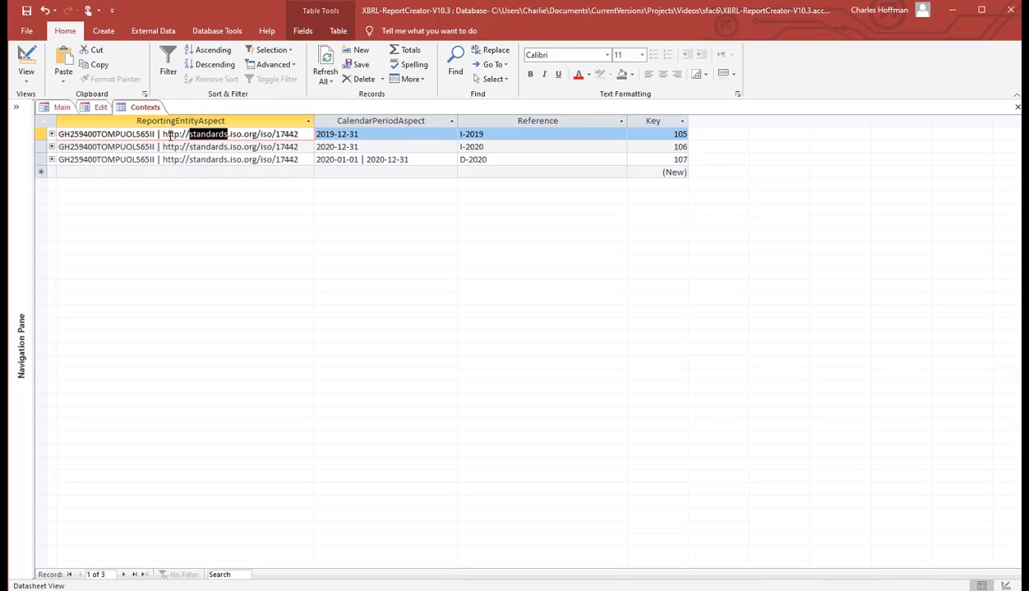
Step: Examine the start and end dates and the reference of the D-2020 context, and close the contexts
left_click(415, 159)
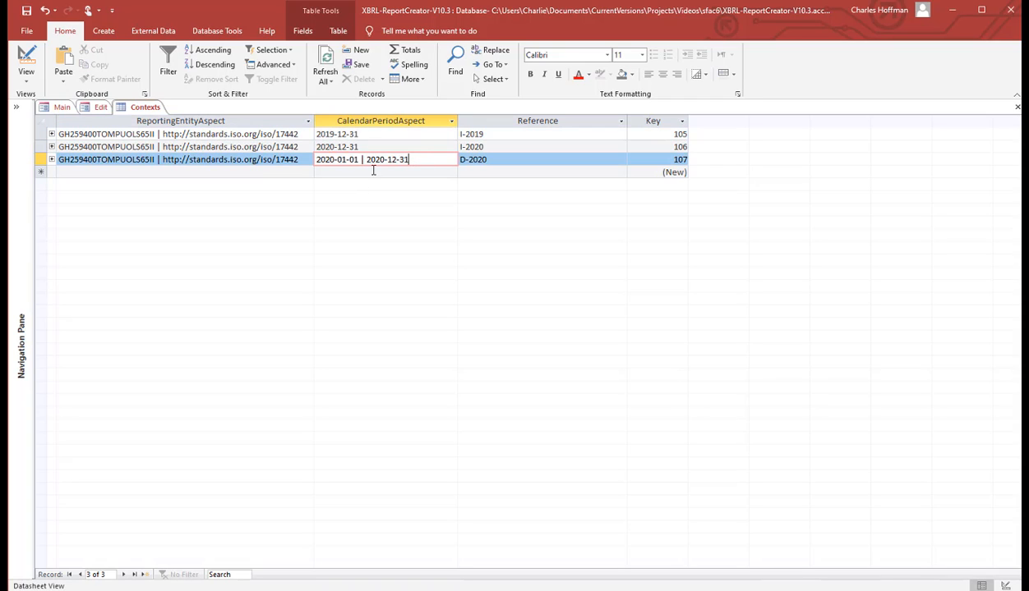
mouse_move(358, 160)
left_mouse_down()
mouse_move(305, 162)
mouse_move(409, 159)
mouse_move(355, 159)
left_mouse_up()
left_click(365, 159)
left_click(425, 159)
left_click(512, 161)
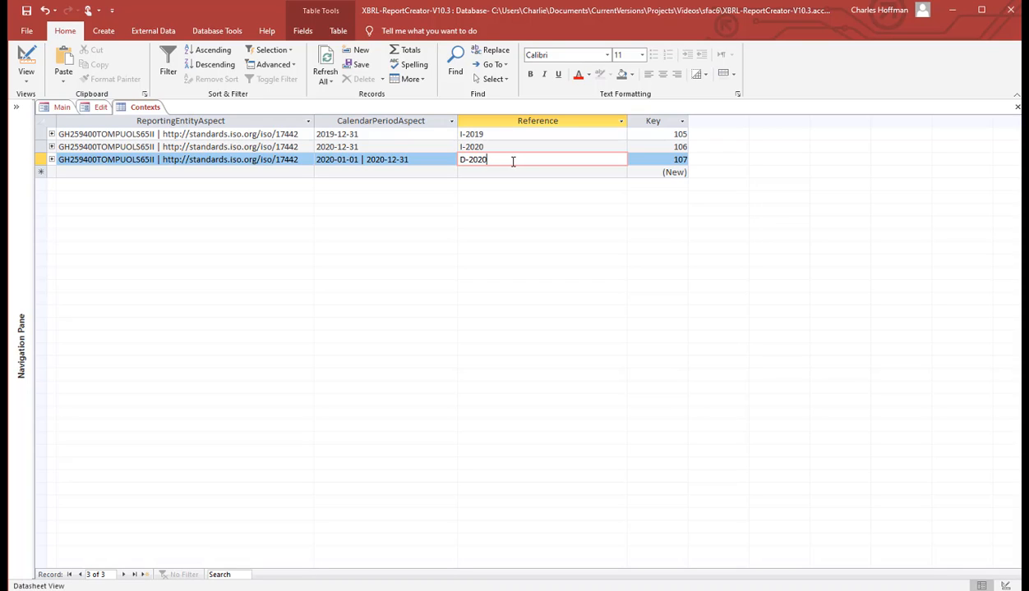
left_click(1017, 110)
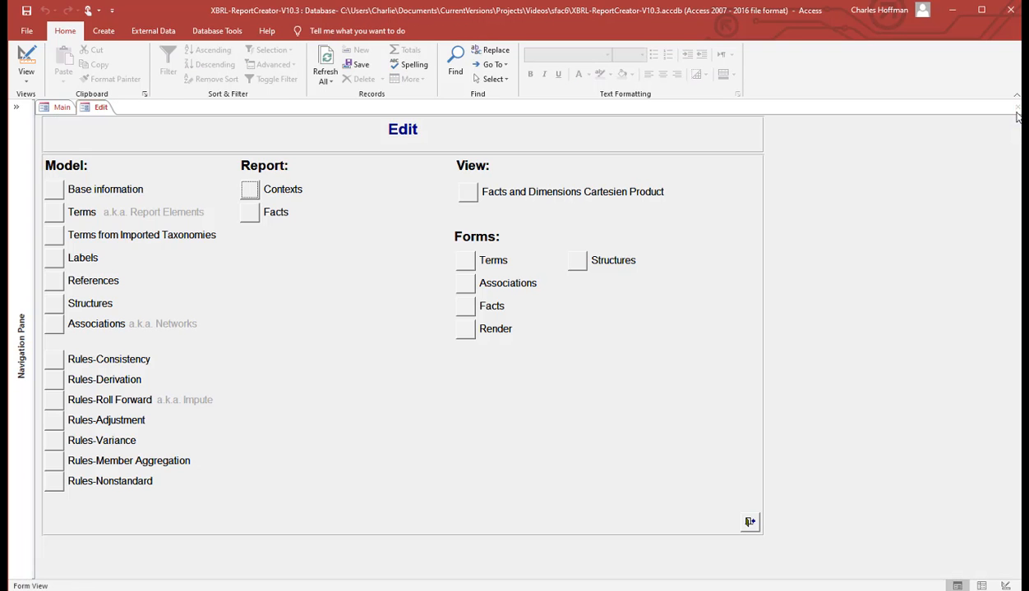
Step: Open the facts, fit the ReportingEntityAspect column to its contents, and start a new fact with the listed reporting entity
left_click(249, 213)
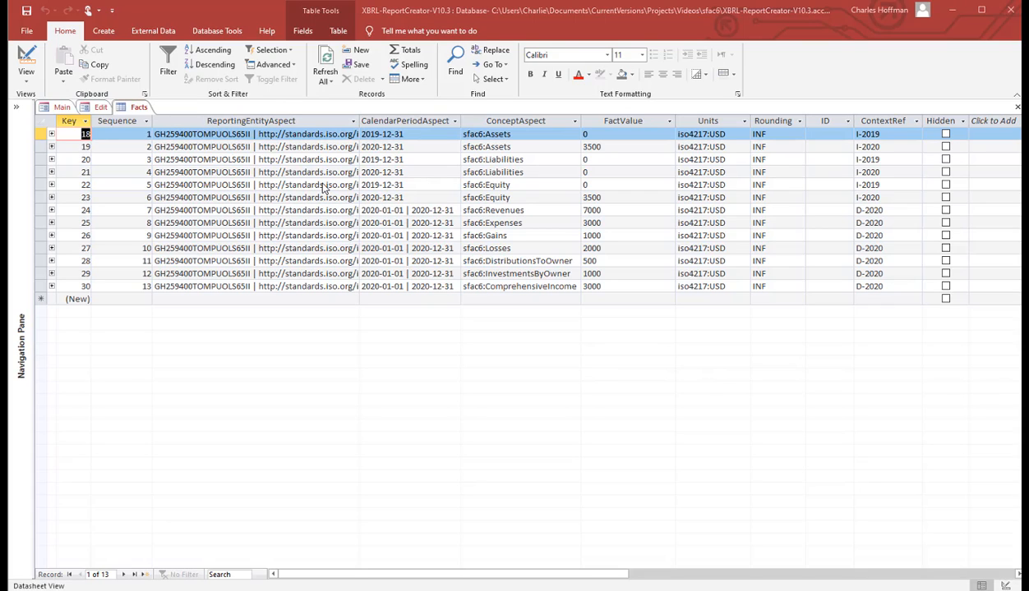
double_click(359, 122)
left_click(124, 298)
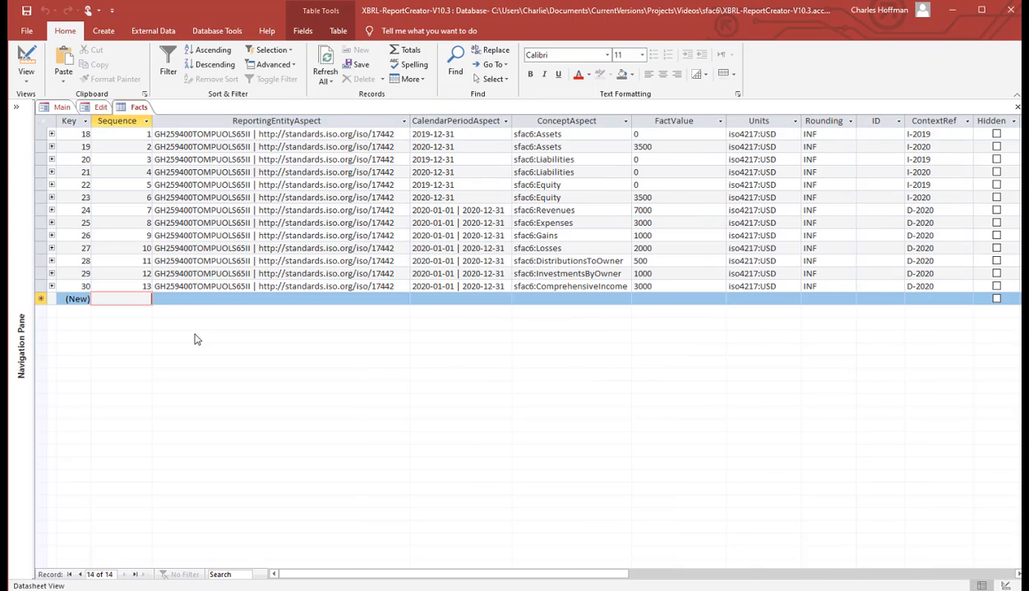
left_click(203, 299)
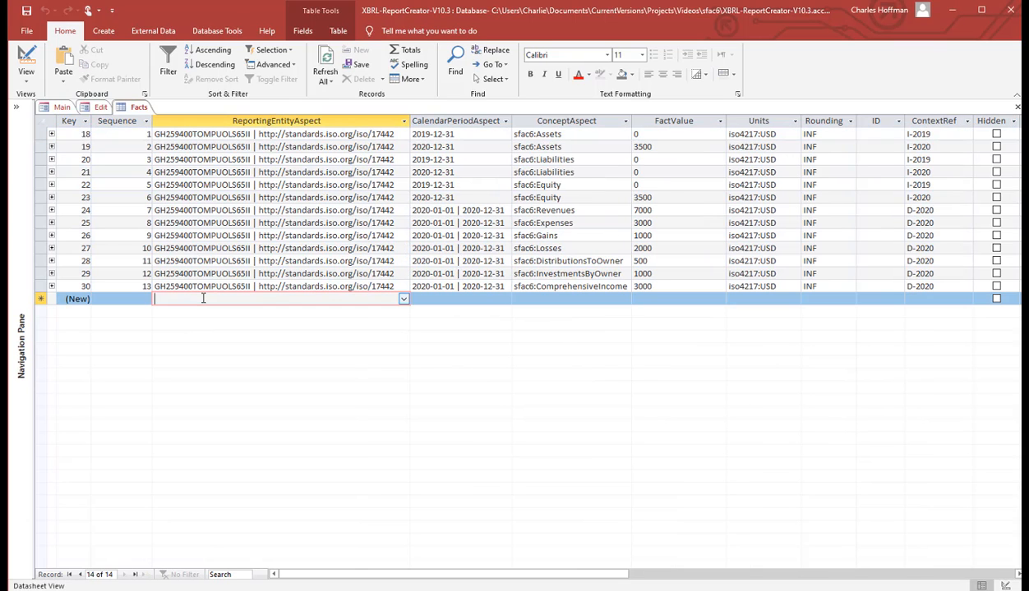
left_click(405, 299)
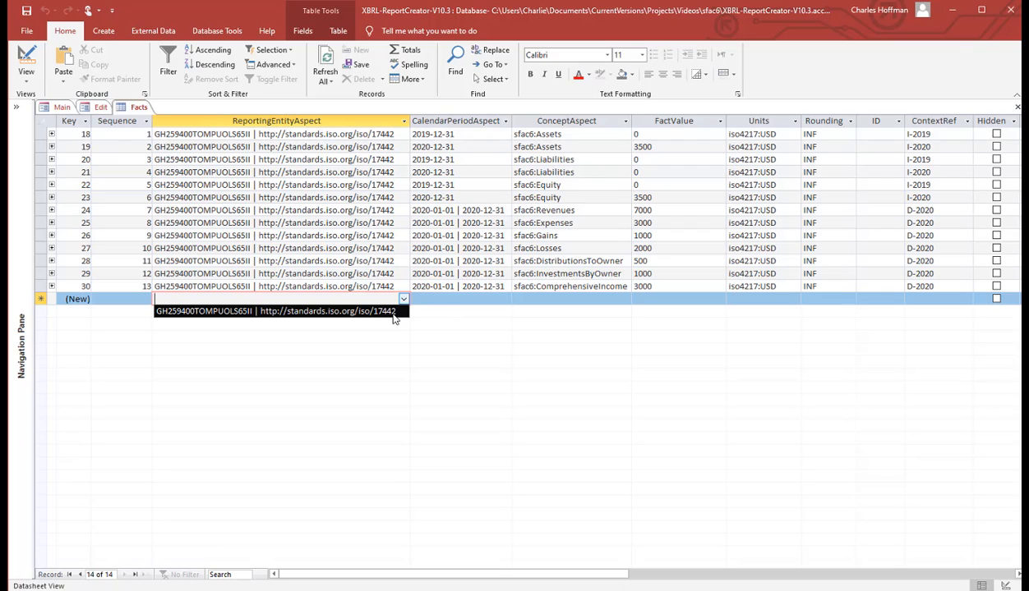
left_click(393, 313)
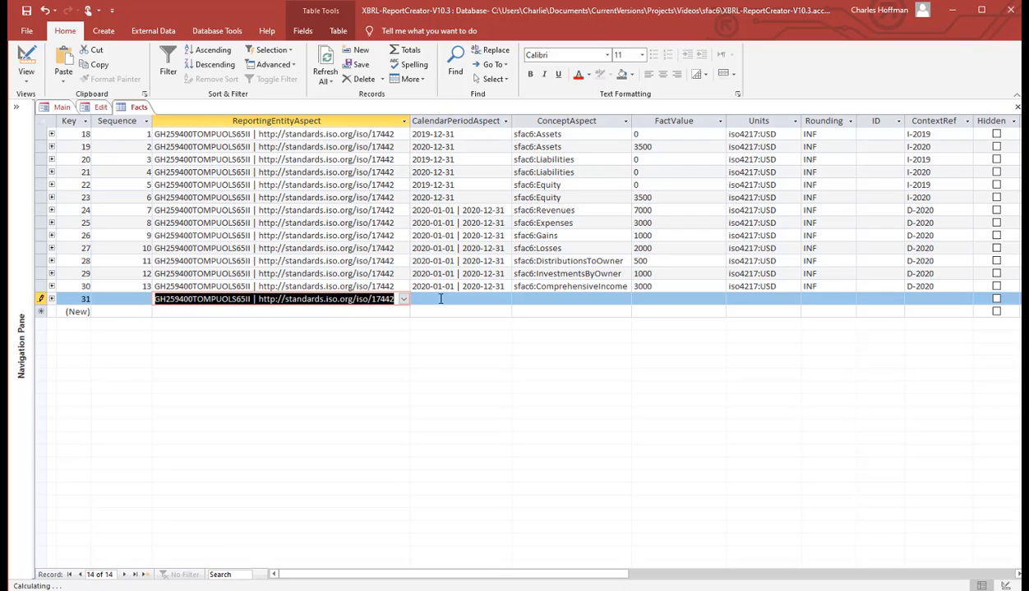
Step: Set the new fact's calendar period to 2020-01-01 | 2020-12-31
left_click(452, 299)
left_click(505, 299)
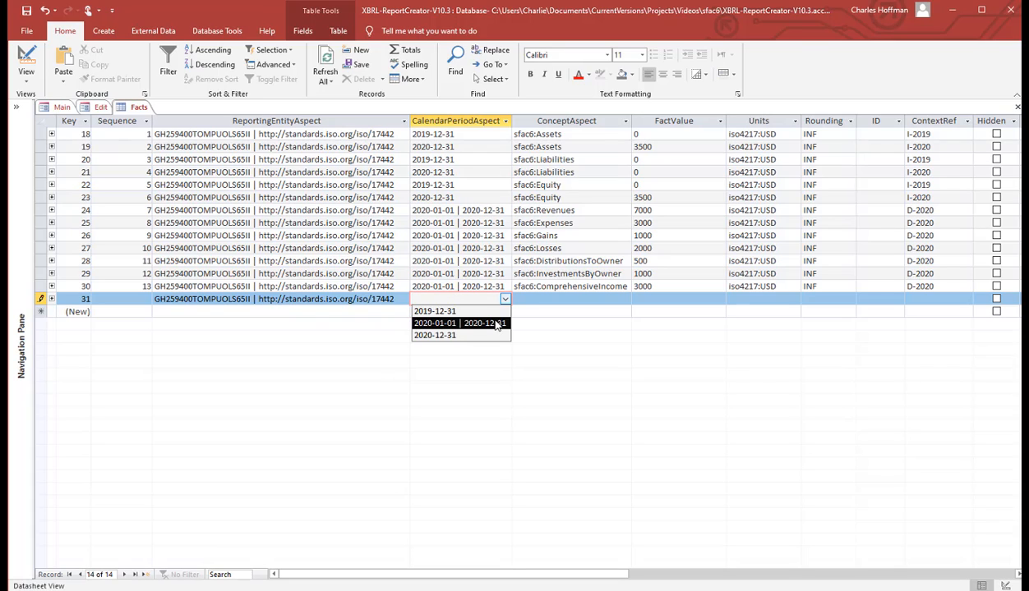
left_click(497, 325)
left_click(505, 301)
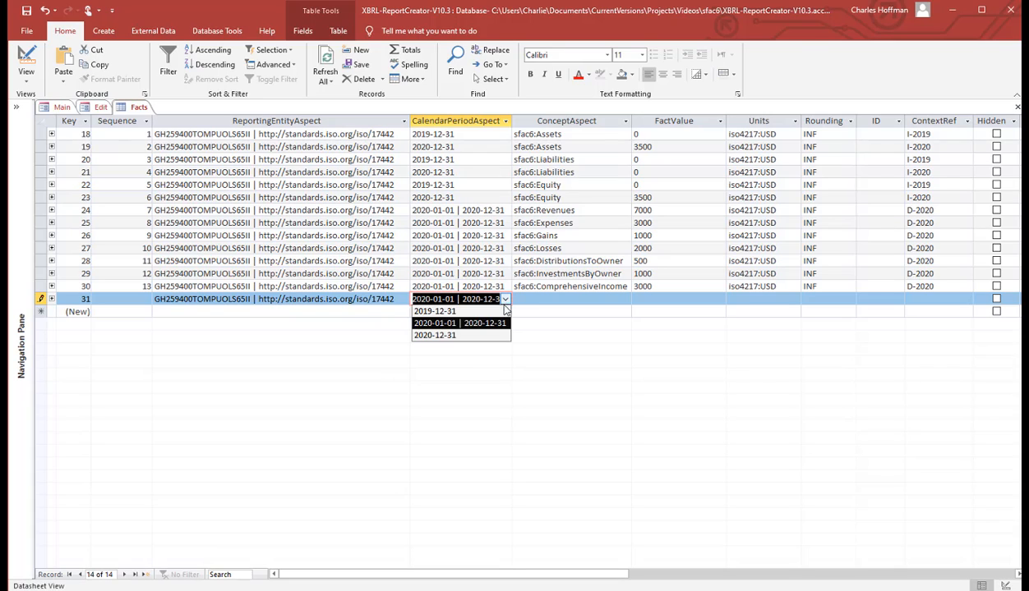
left_click(505, 301)
Step: Examine the choices offered for the new fact's concept, value and units without filling them in
left_click(534, 299)
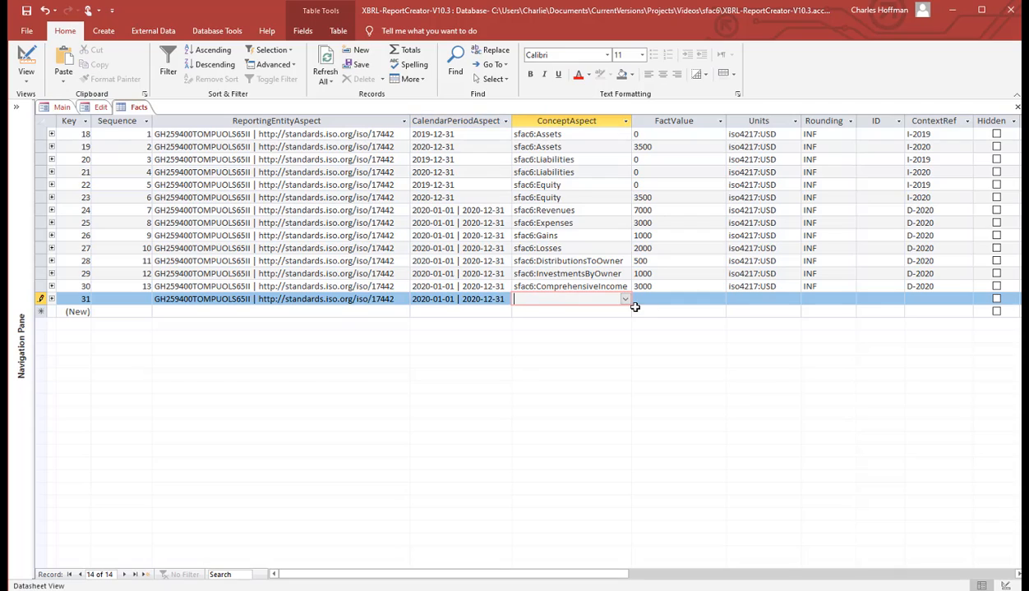
left_click(625, 301)
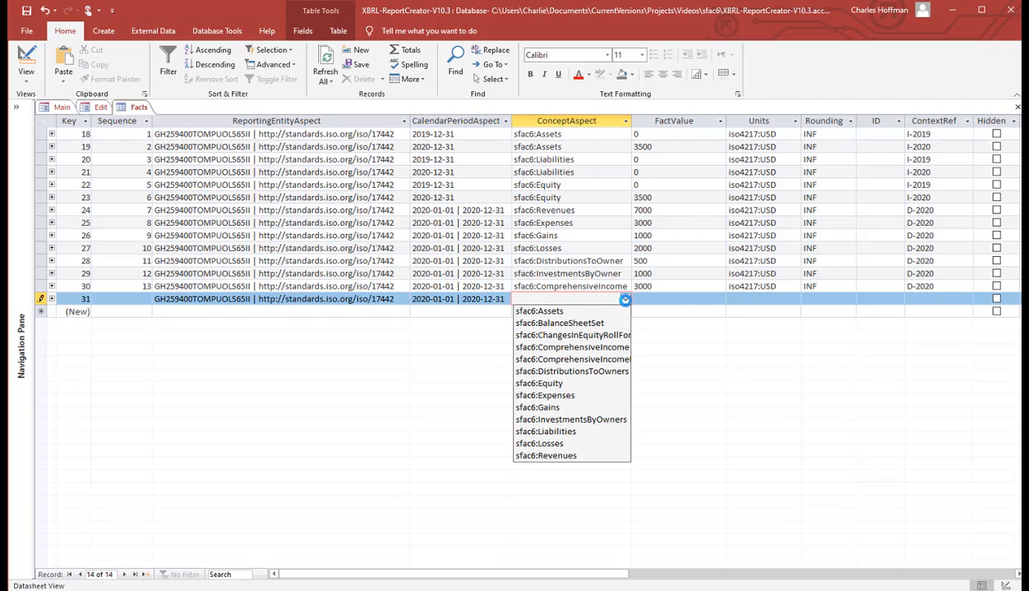
left_click(625, 301)
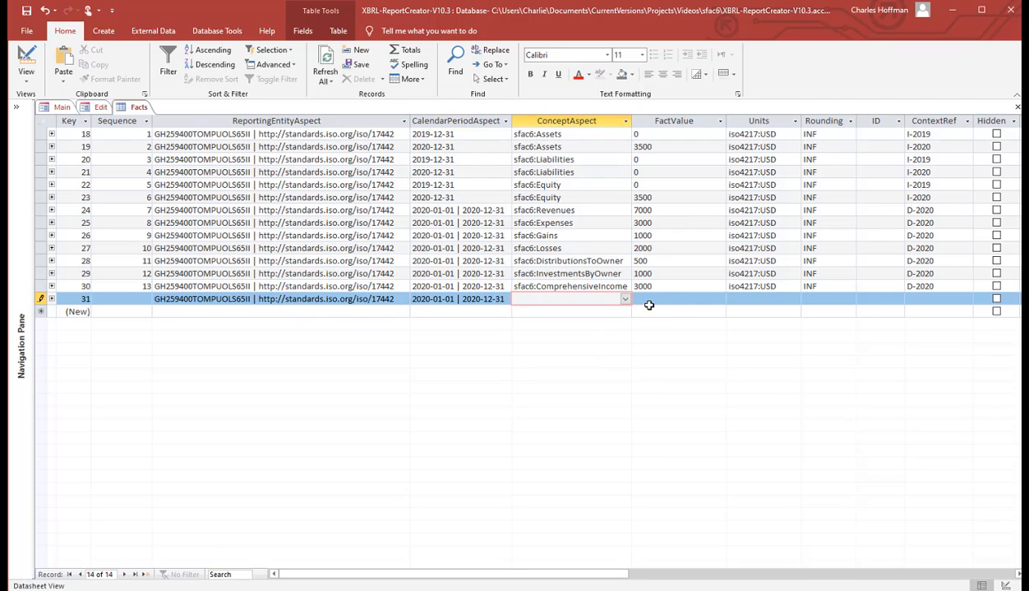
left_click(656, 301)
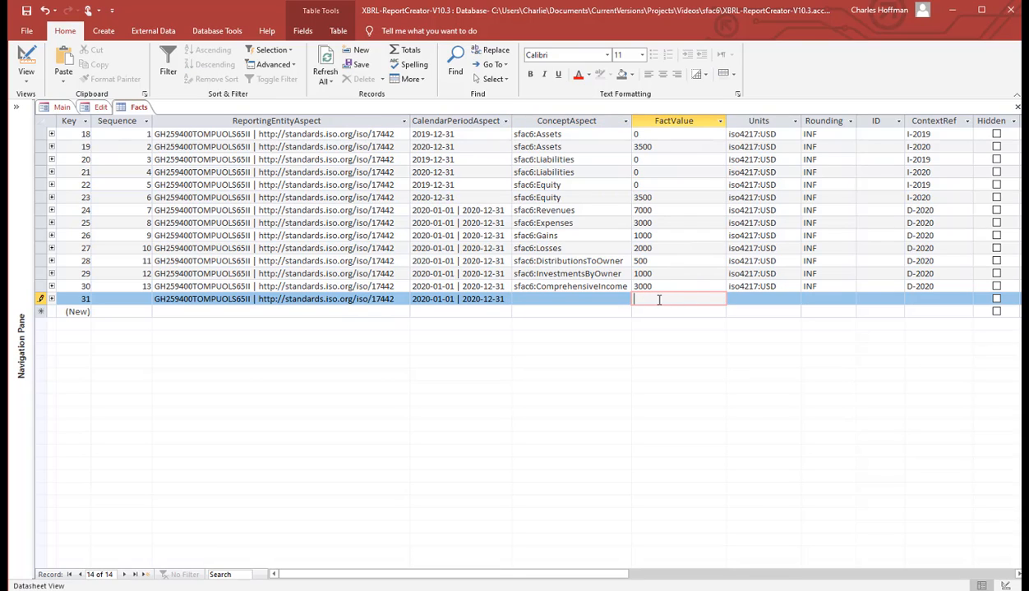
left_click(733, 301)
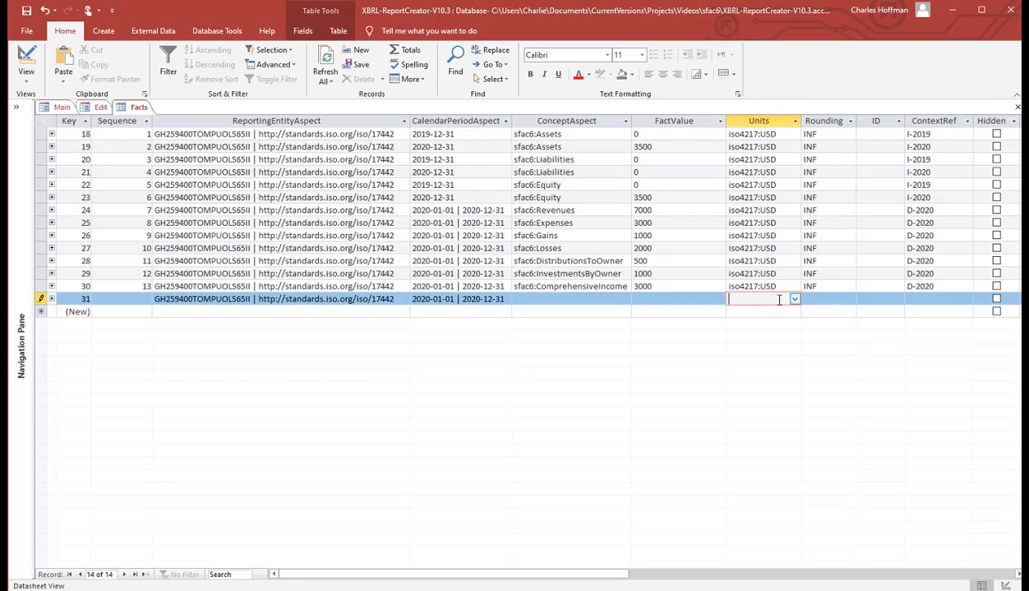
left_click(792, 300)
left_click(794, 301)
Step: Examine the new fact's rounding options, ID field and context reference list
left_click(833, 302)
left_click(850, 300)
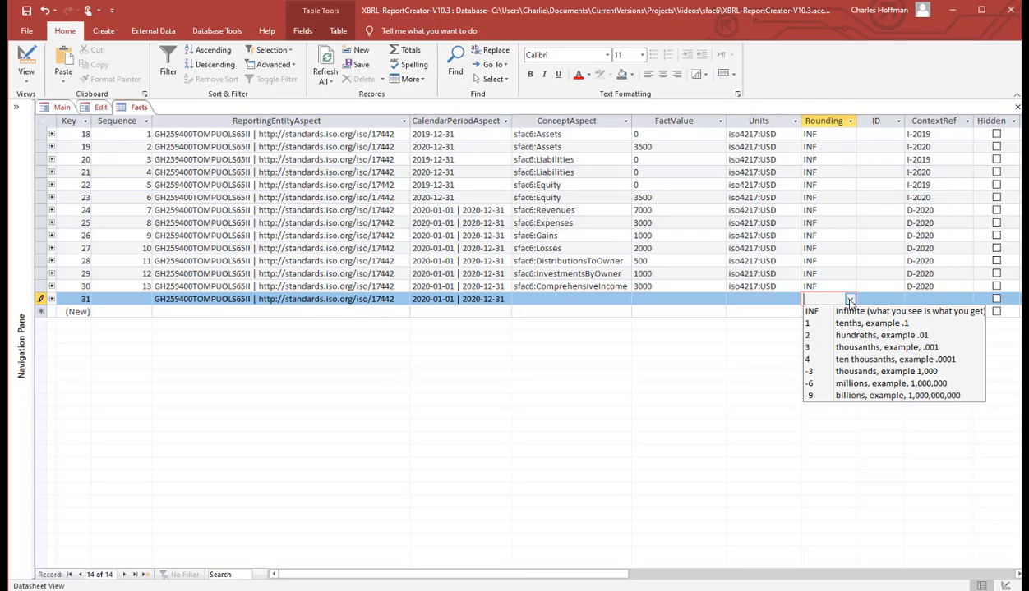
left_click(851, 300)
left_click(921, 300)
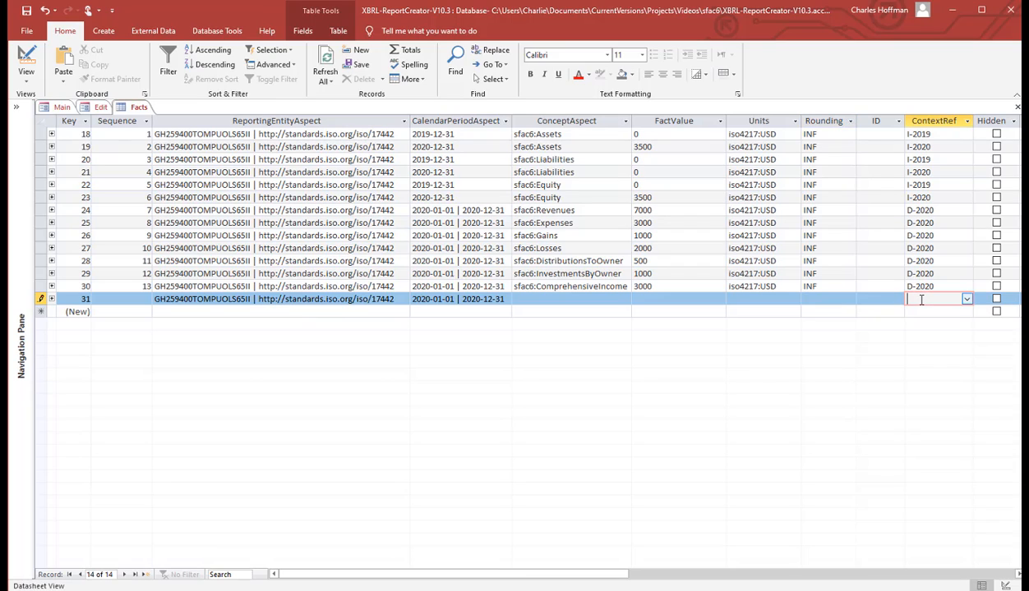
left_click(880, 300)
left_click(918, 299)
left_click(966, 299)
left_click(966, 299)
Step: Try marking the two sfac6:Assets facts as hidden, and clear both marks again
left_click(986, 121)
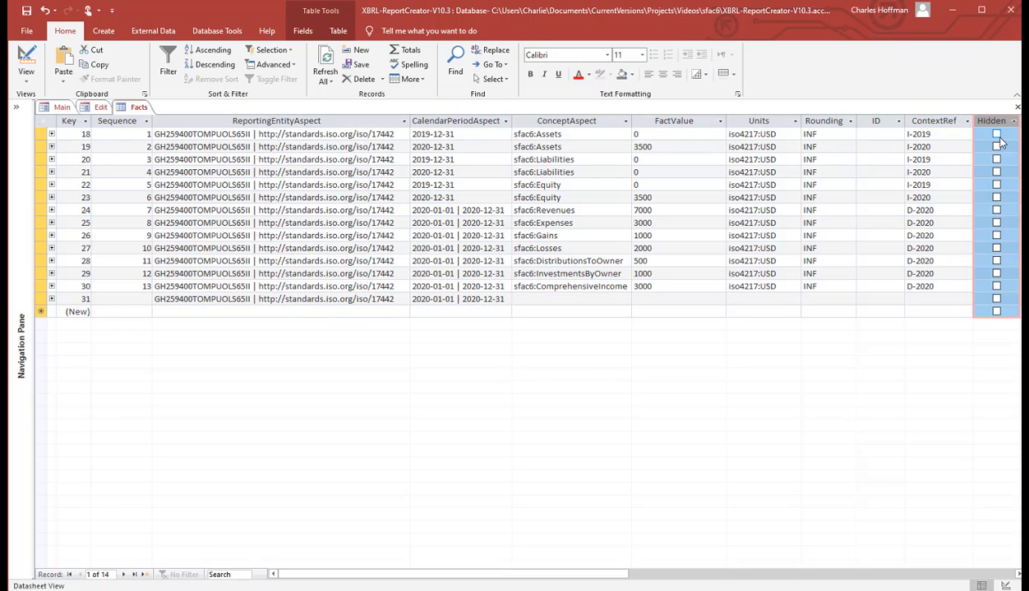
left_click(996, 134)
left_click(996, 146)
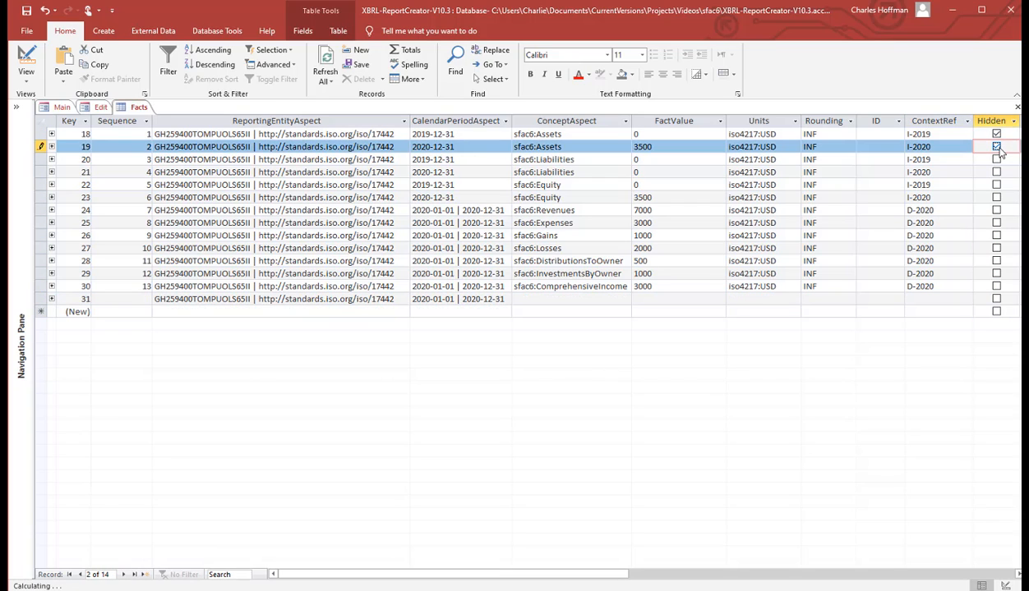
left_click(996, 146)
left_click(996, 134)
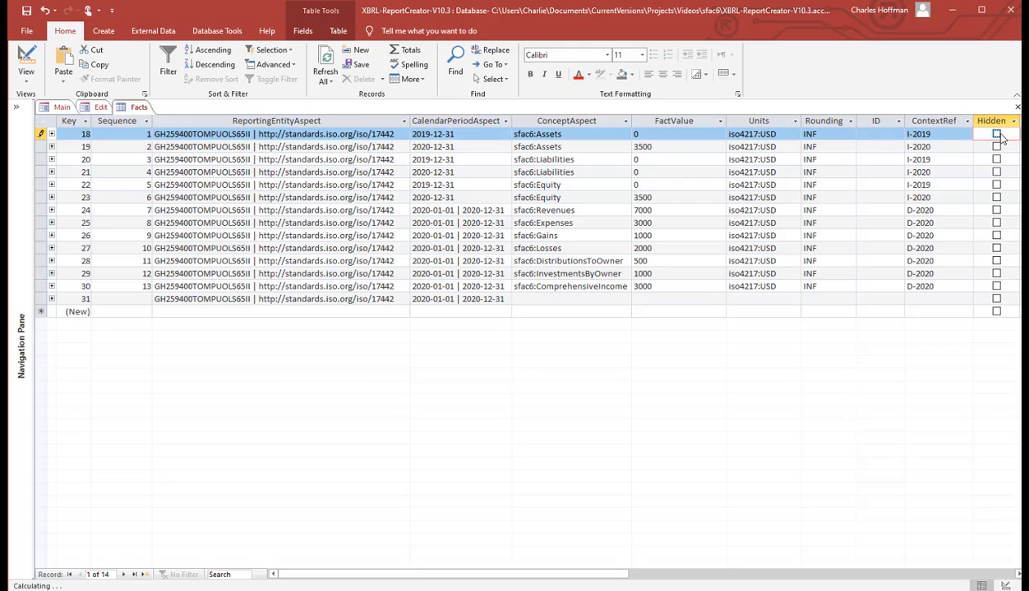
Step: Examine the facts' ID column, close the facts and leave the Edit form for the main form
left_click(885, 138)
left_click(865, 121)
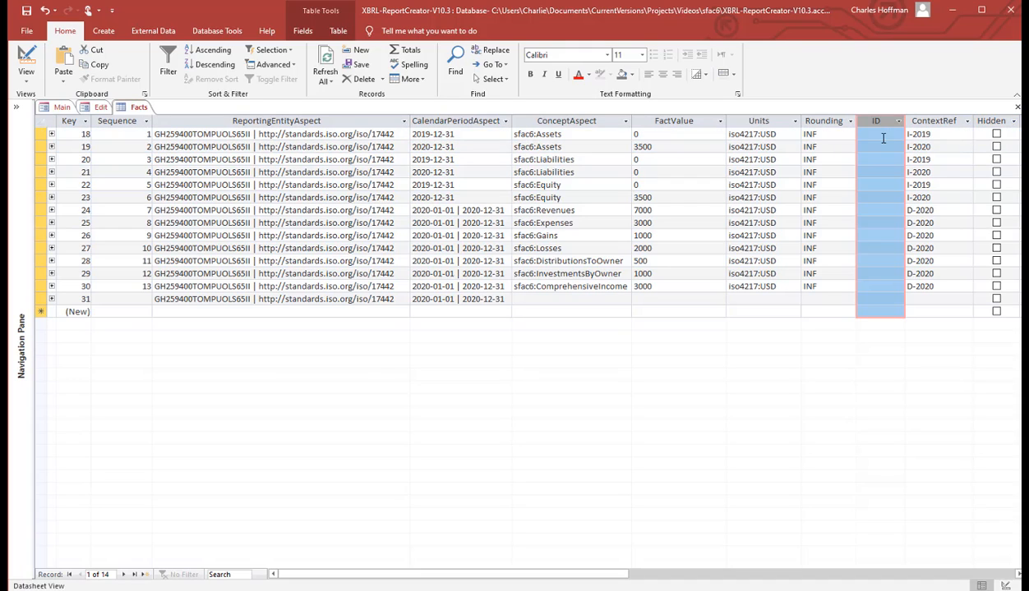
left_click(865, 135)
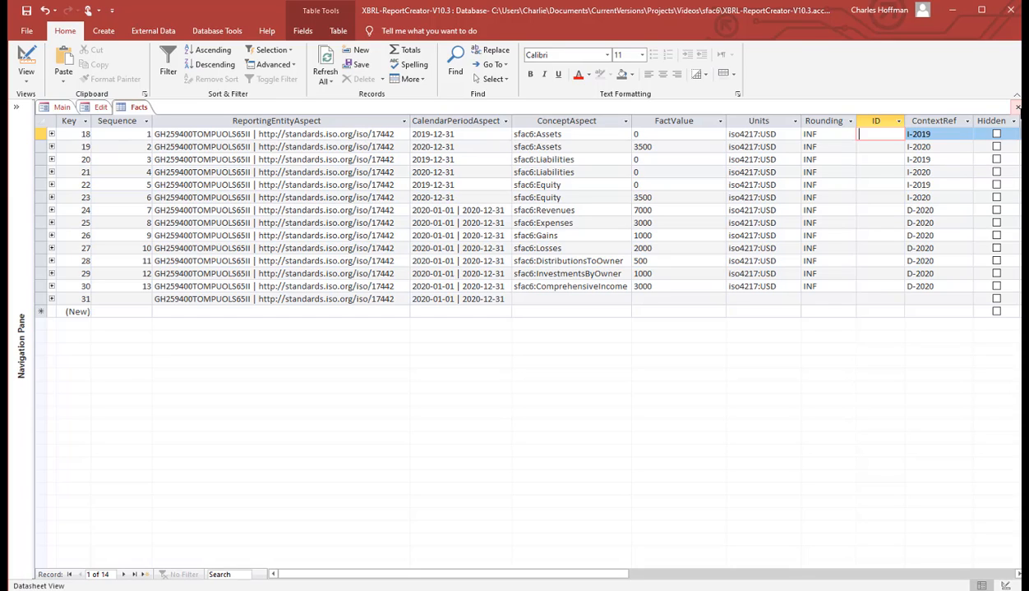
left_click(1017, 107)
left_click(616, 343)
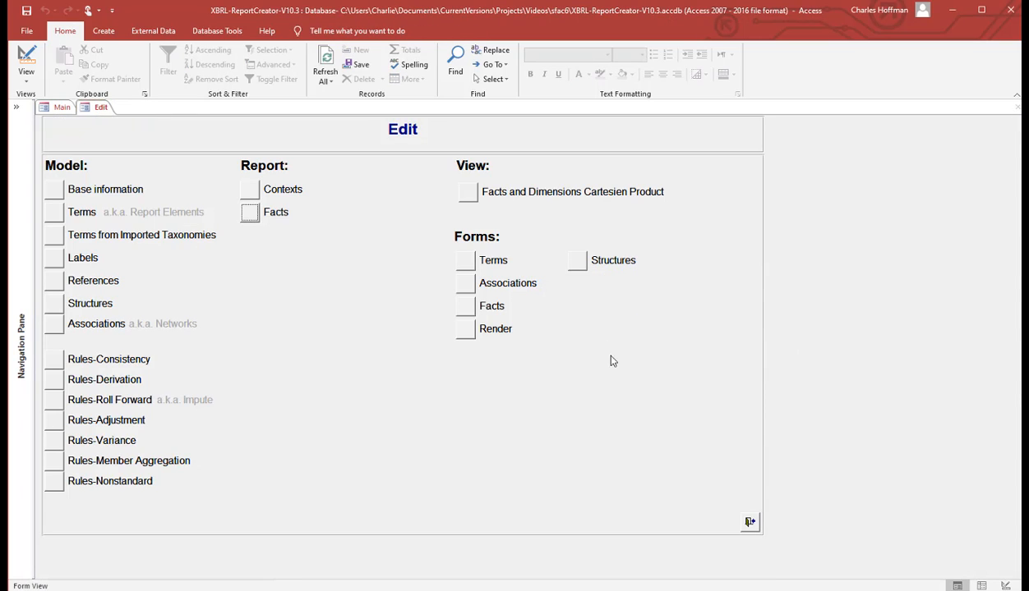
left_click(749, 524)
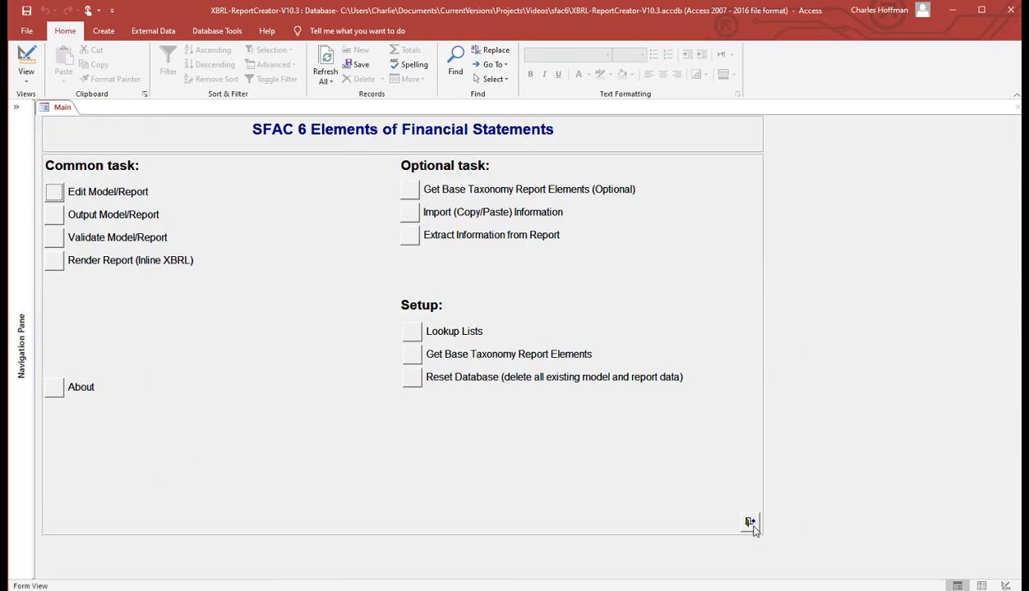
Step: Output the model as XBRL taxonomy schema and linkbases, and the rules as XBRL Formulas
left_click(54, 215)
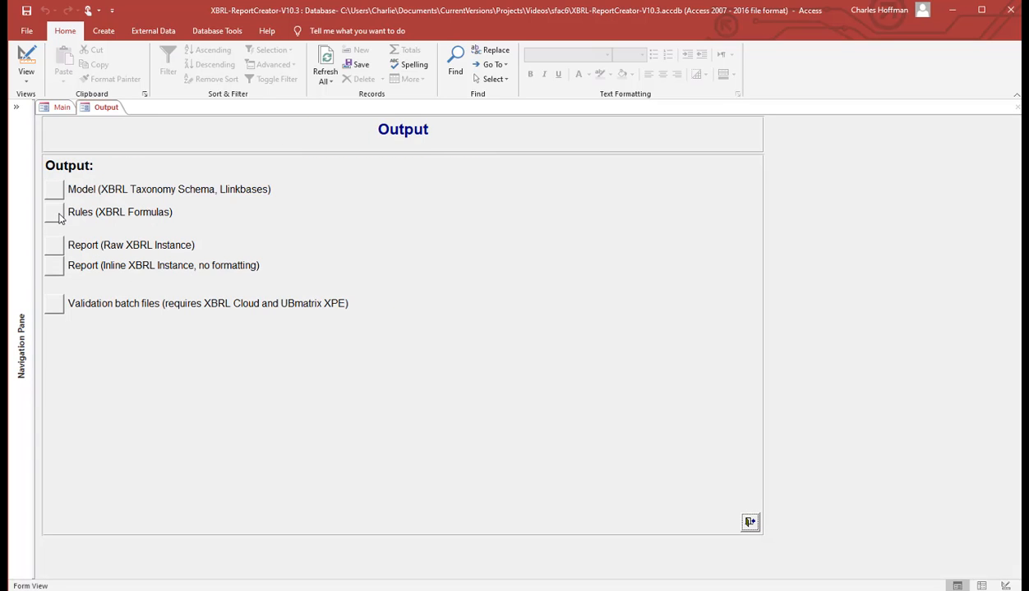
left_click(55, 192)
left_click(697, 342)
left_click(62, 214)
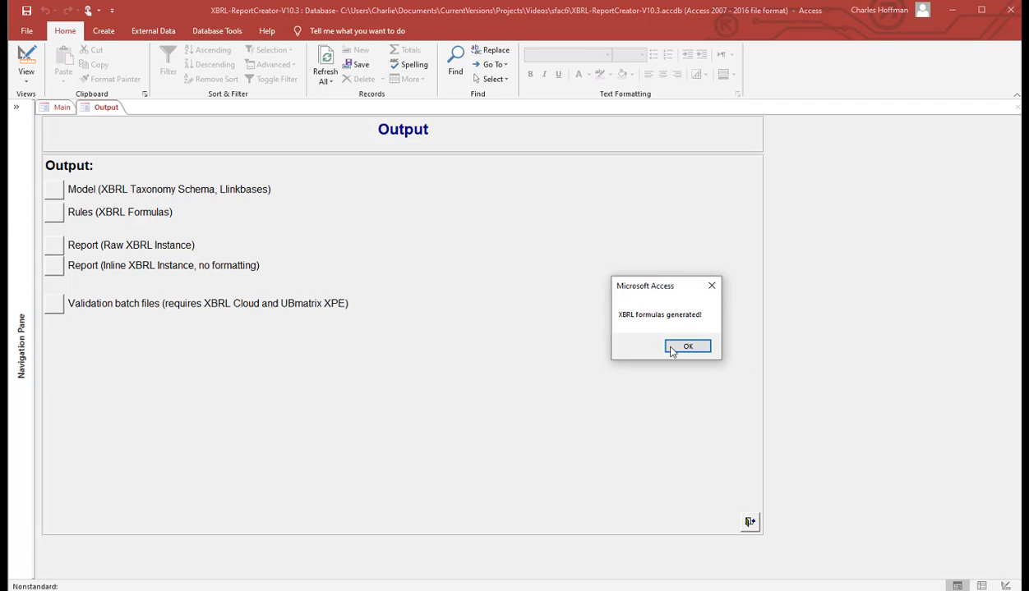
left_click(686, 348)
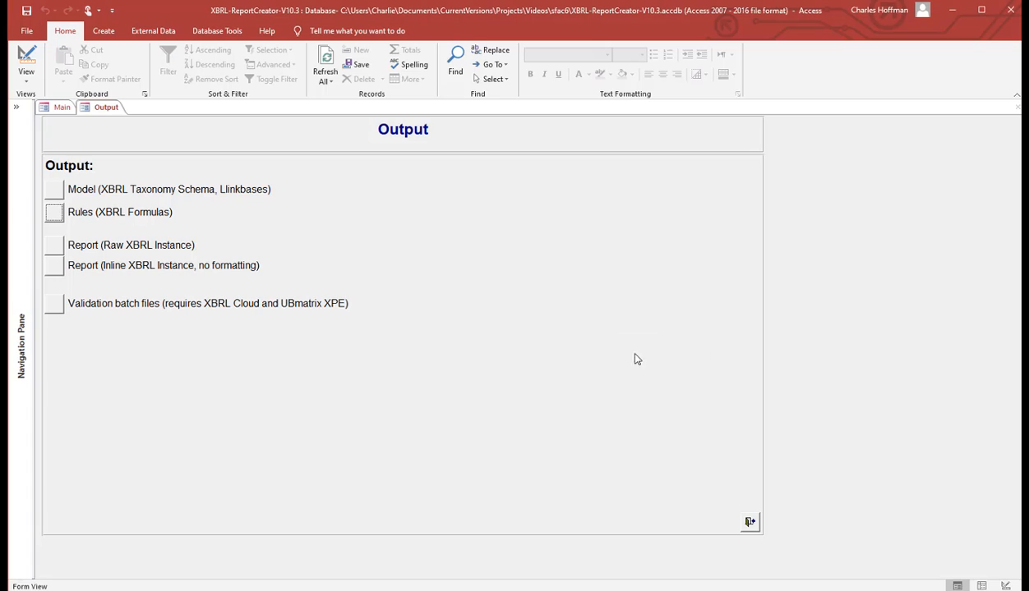
Step: Output the report both as a raw XBRL instance and as an Inline XBRL instance without formatting
left_click(56, 246)
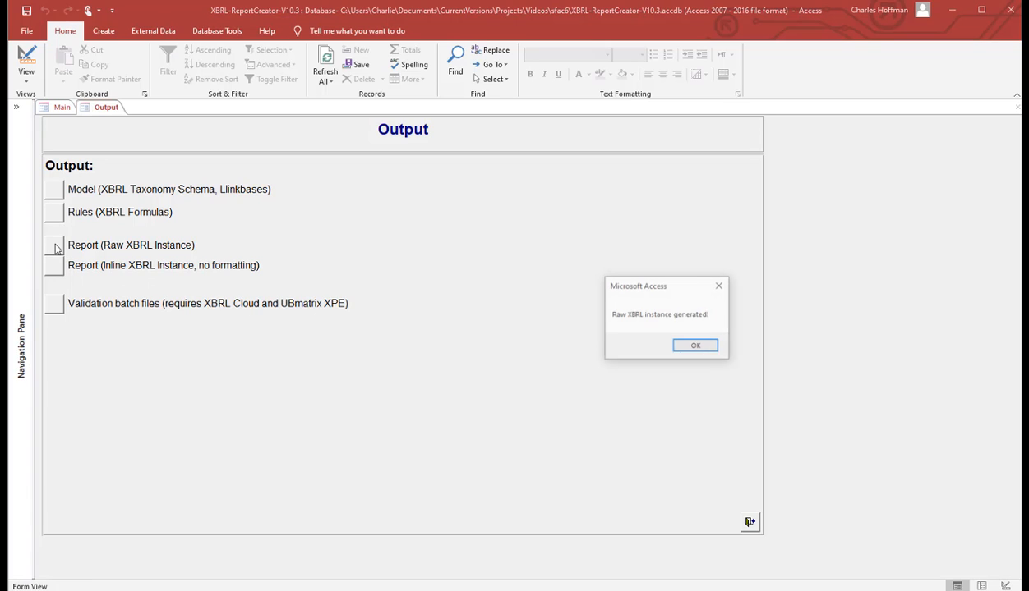
left_click(692, 347)
left_click(59, 273)
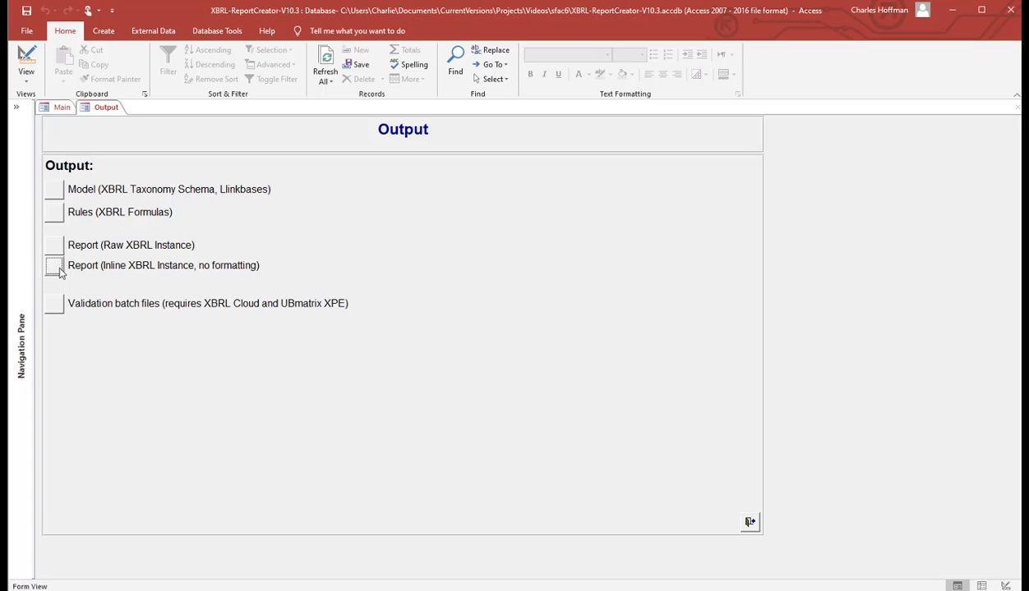
left_click(722, 346)
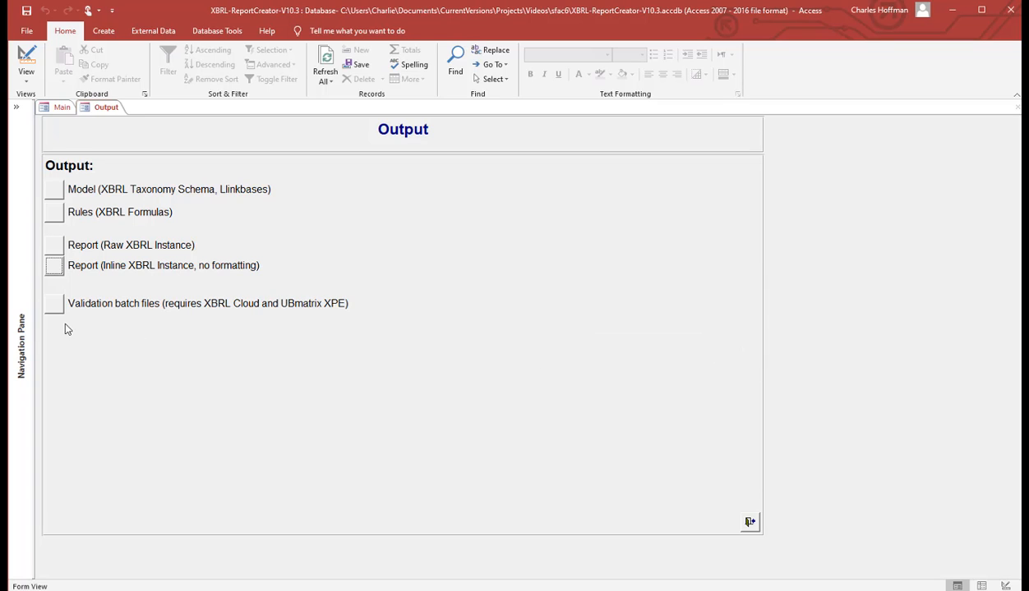
Step: Generate the validation batch files for XBRL Cloud and UBmatrix XPE, and leave the Output form
left_click(54, 306)
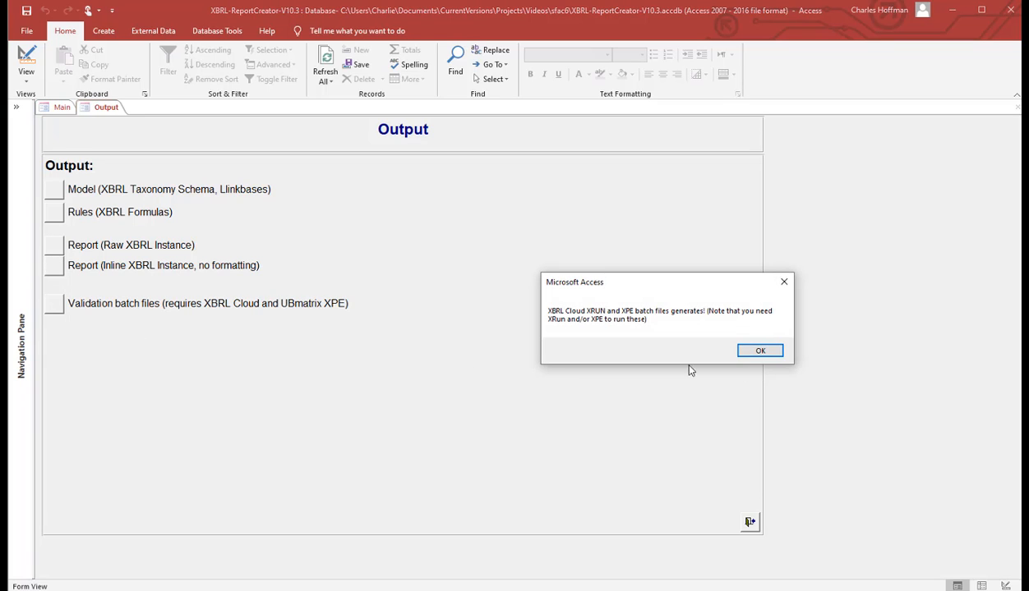
left_click(760, 351)
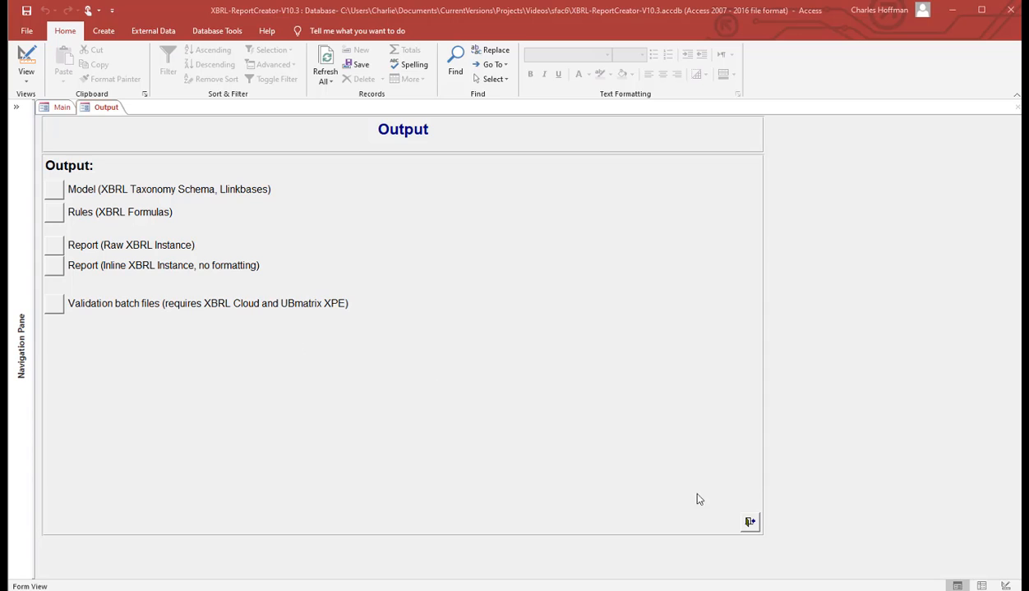
left_click(749, 522)
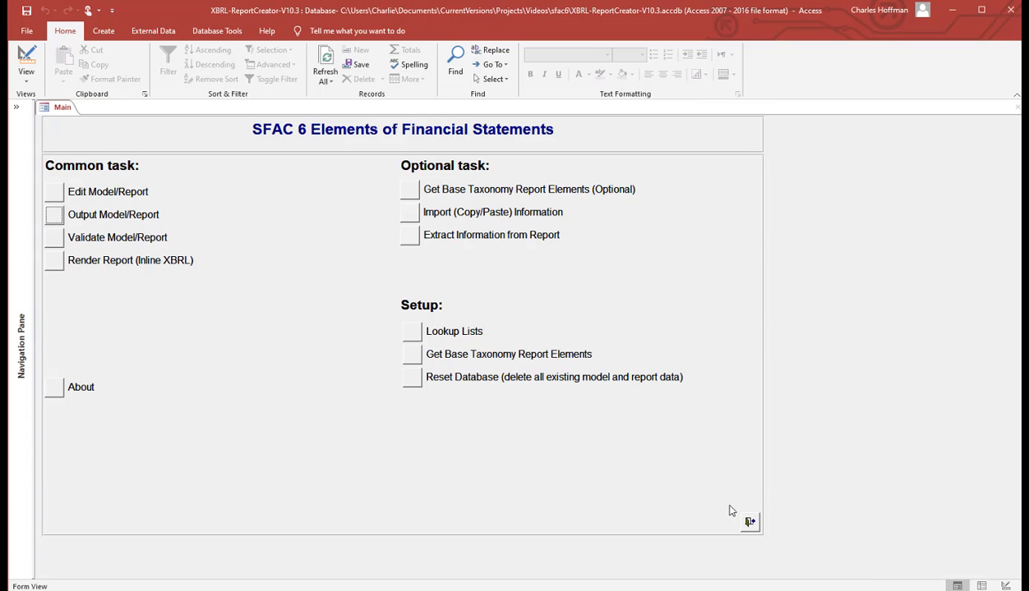
Step: Validate the model and report using this application's own validation
left_click(55, 239)
left_click(58, 191)
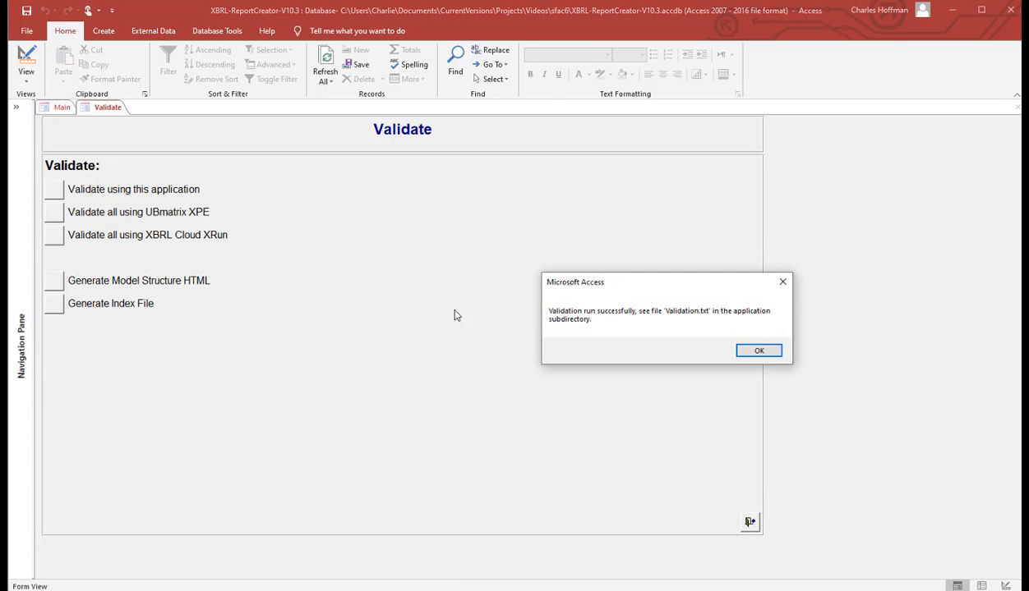
left_click(758, 351)
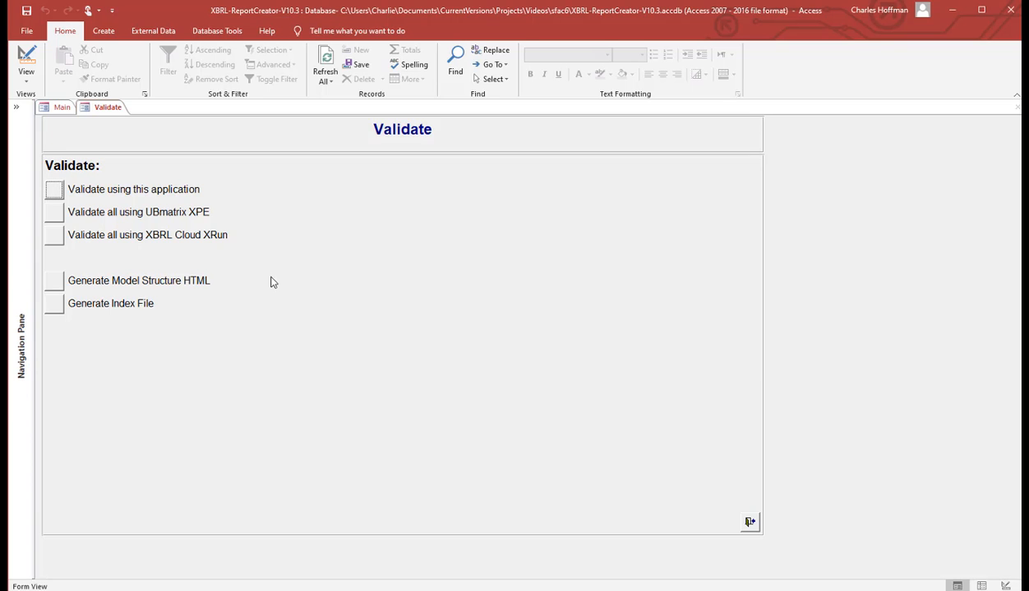
Step: Validate everything using UBmatrix XPE, and close its command window when processing has finished
left_click(54, 213)
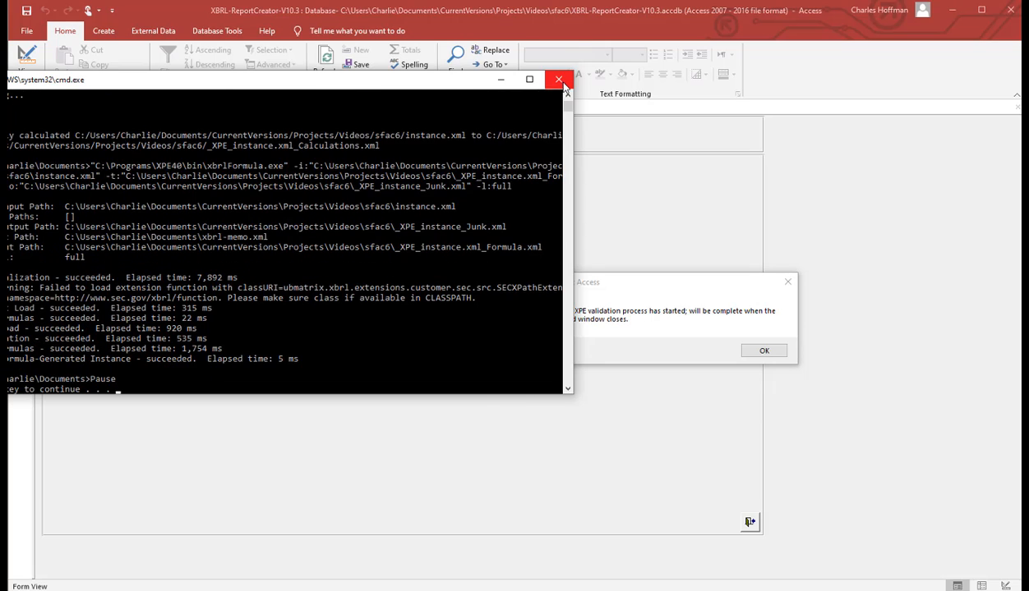
left_click(558, 81)
left_click(763, 351)
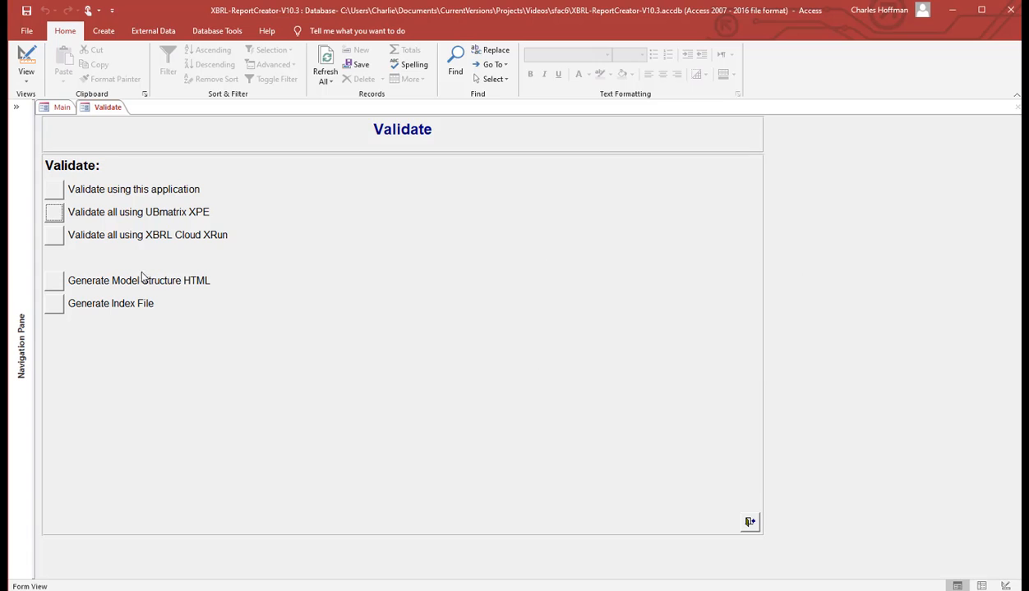
Step: Validate everything using XBRL Cloud XRun and generate the Model Structure HTML
left_click(55, 236)
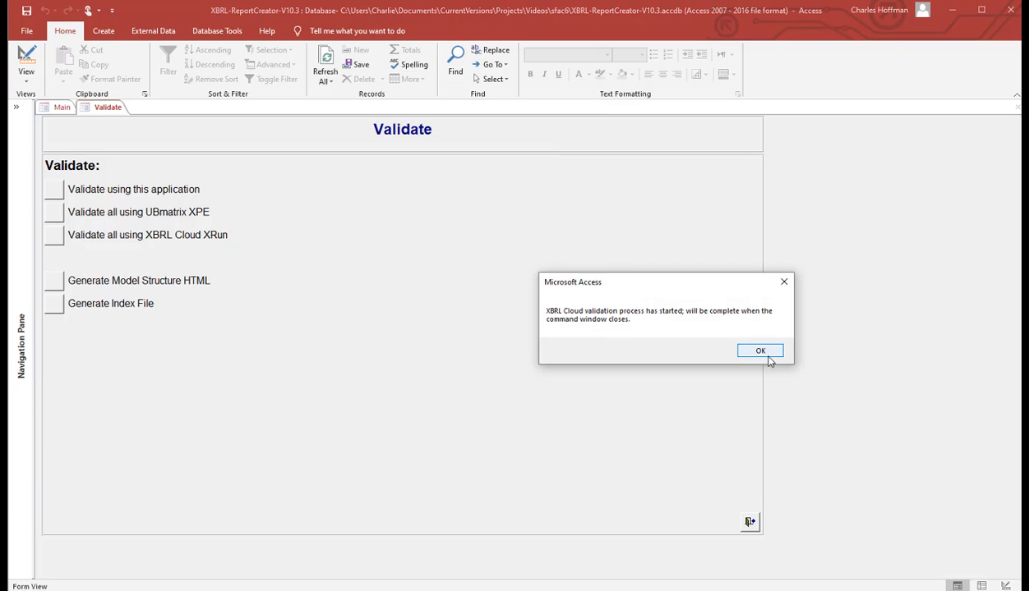
left_click(761, 353)
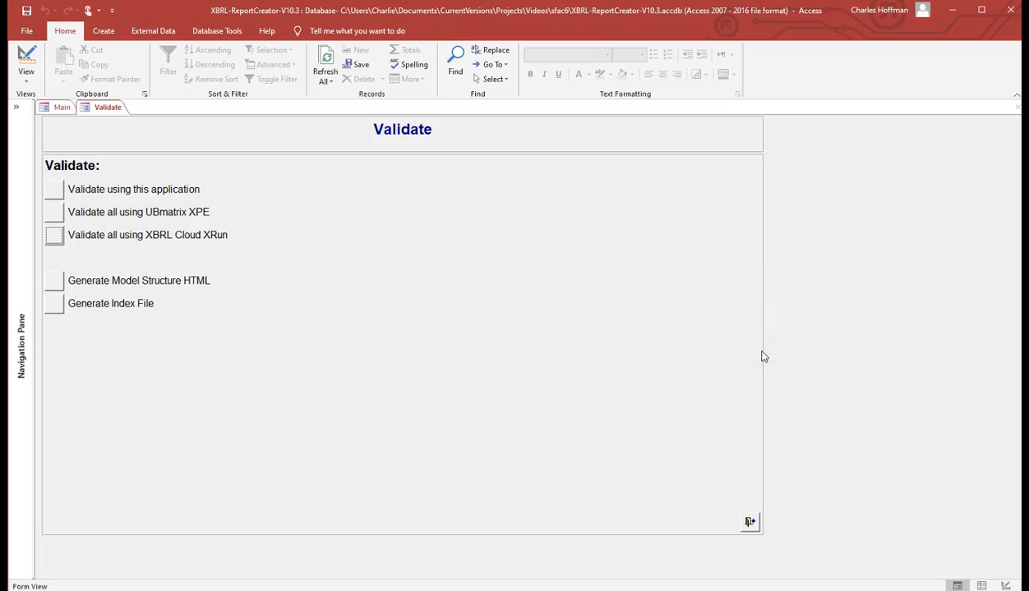
left_click(55, 281)
left_click(686, 351)
Step: Switch to the sfac6 folder and look through the generated instance, schema, linkbase, XPE and XRun validation files
key("alt+Tab")
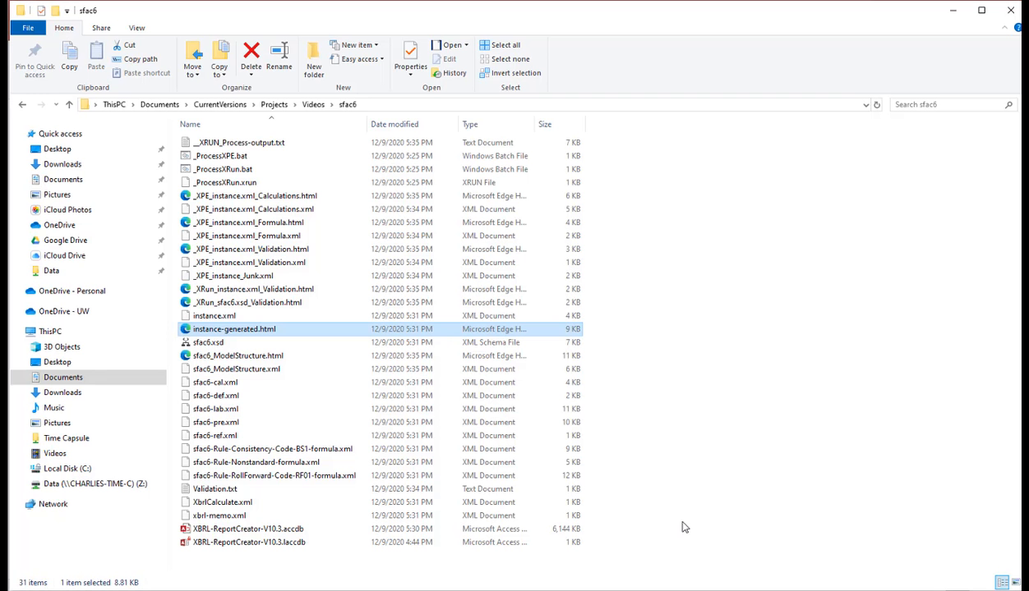
left_click(266, 531)
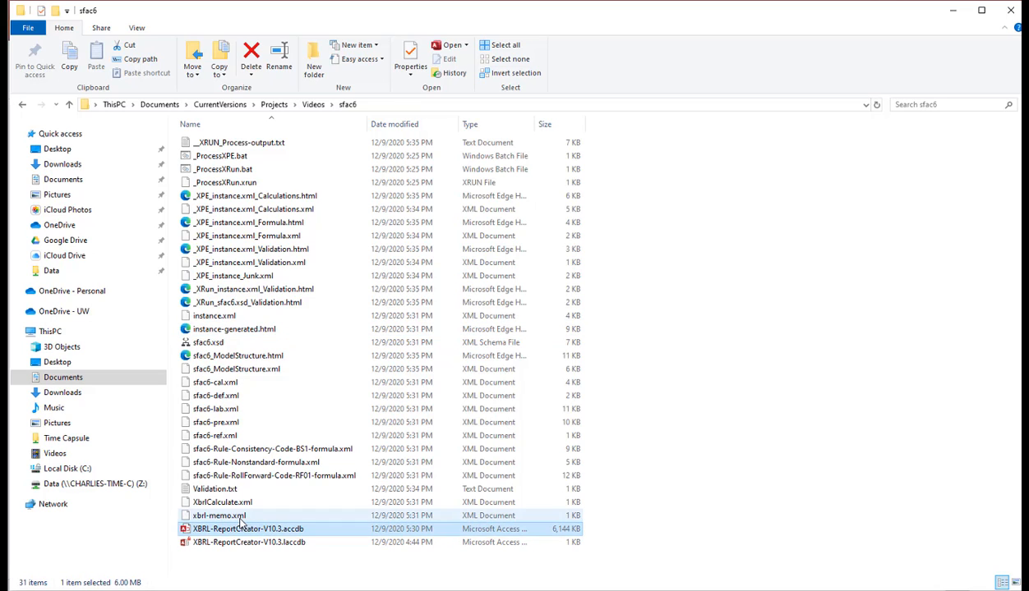
left_click(239, 516)
left_click(240, 144)
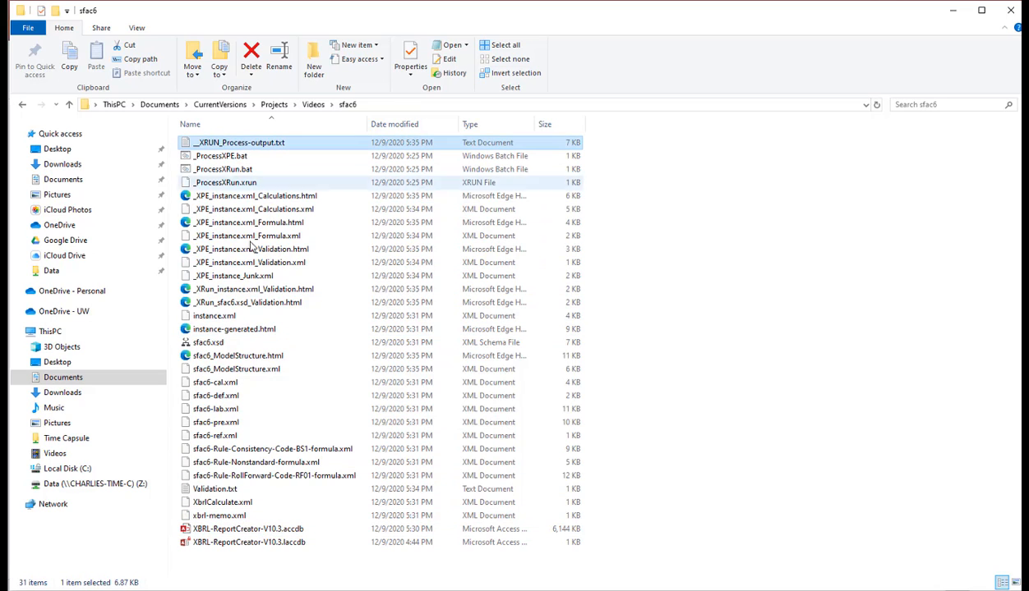
left_click(216, 317)
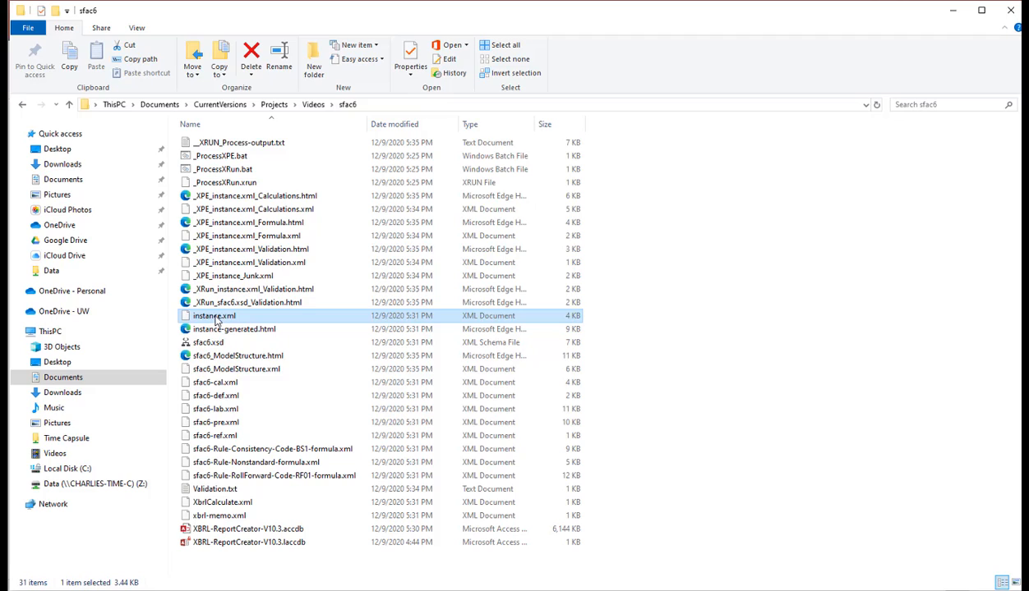
left_click(211, 344)
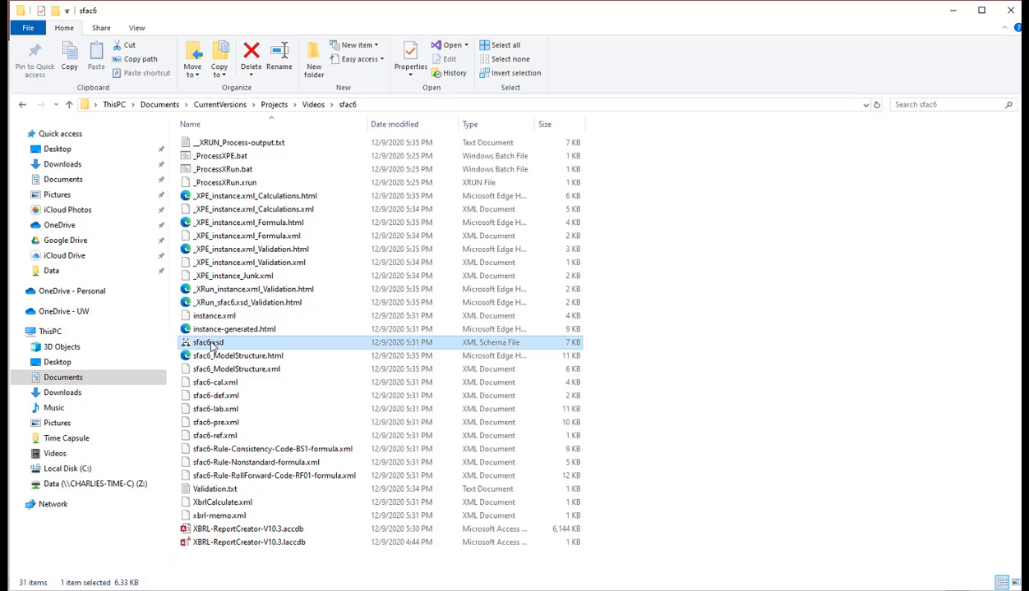
left_click(230, 383)
left_click(230, 396)
left_click(229, 422)
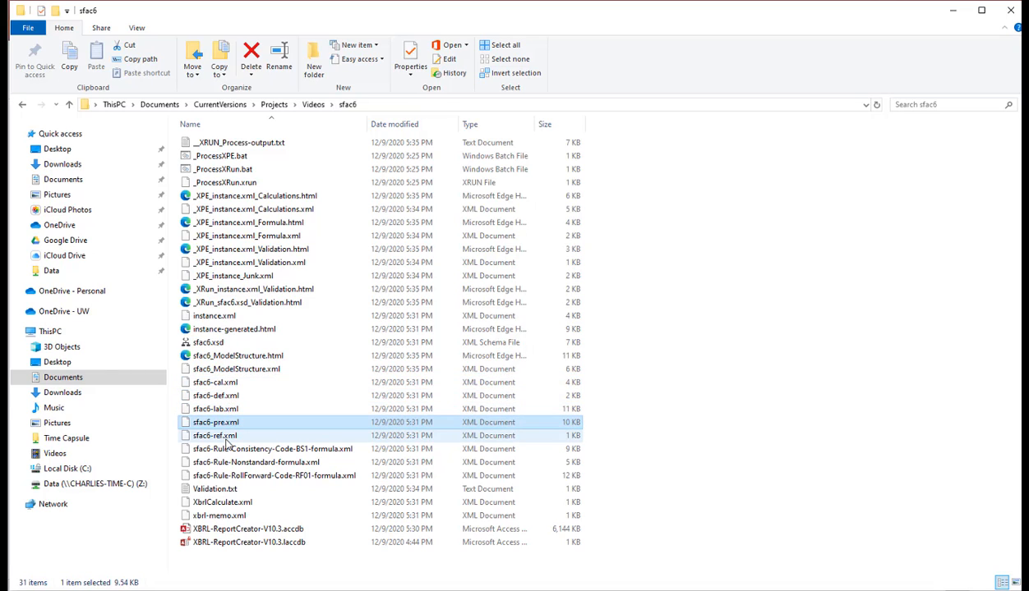
left_click(246, 303)
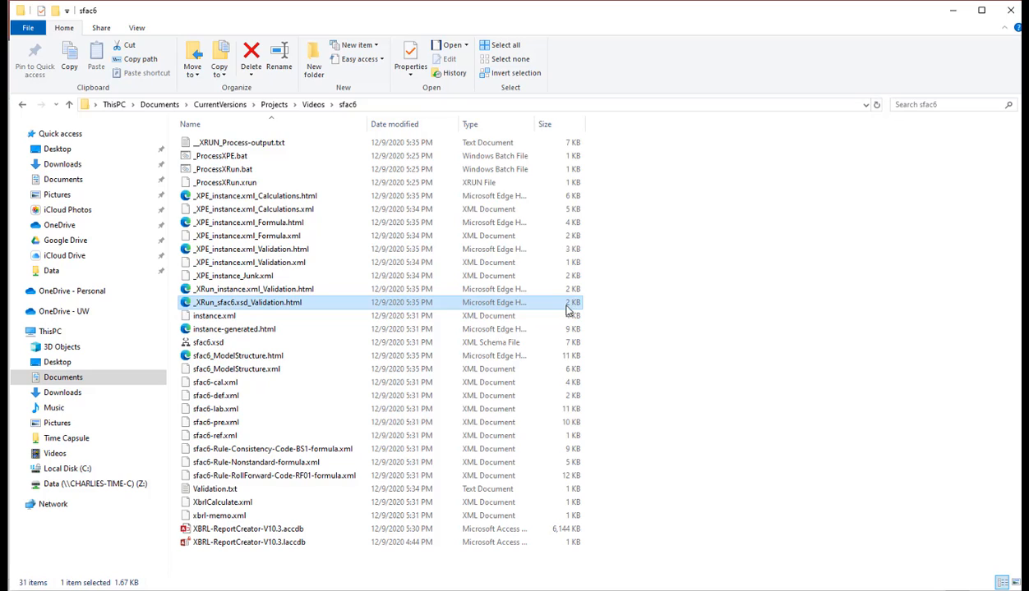
left_click(237, 290)
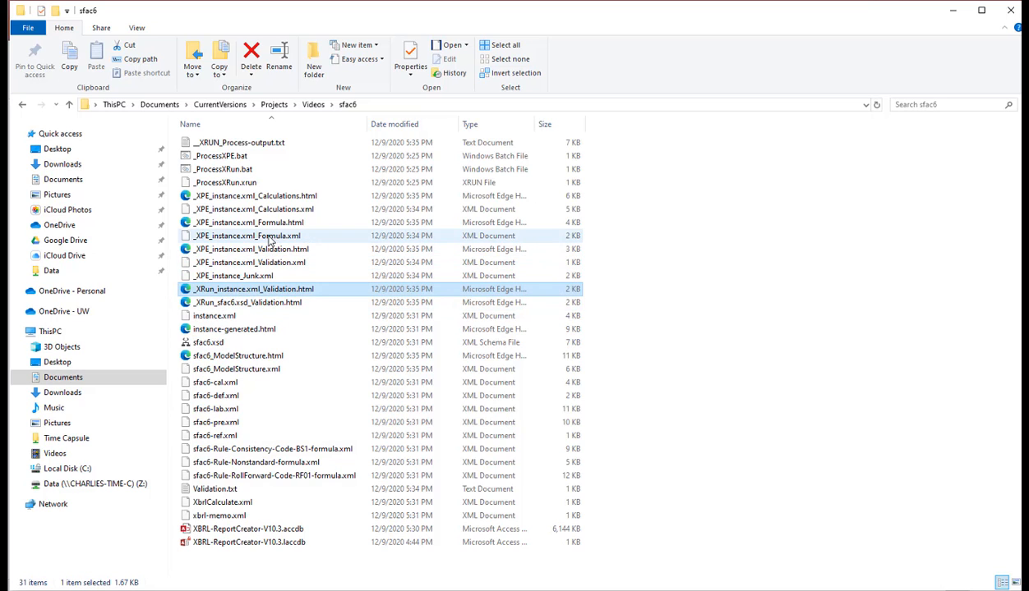
Step: Review the value assertions in _XPE_instance.xml_Formula.html and the trace in _XPE_instance.xml_Calculations.html, closing each report when finished
double_click(273, 224)
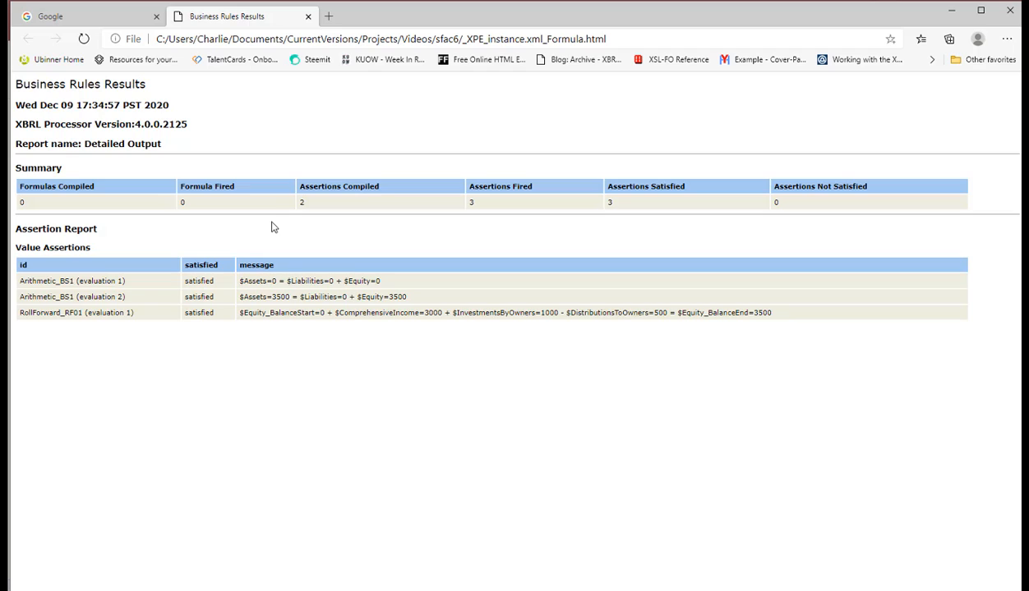
double_click(199, 281)
double_click(203, 296)
double_click(198, 312)
left_click(309, 17)
key("alt+Tab")
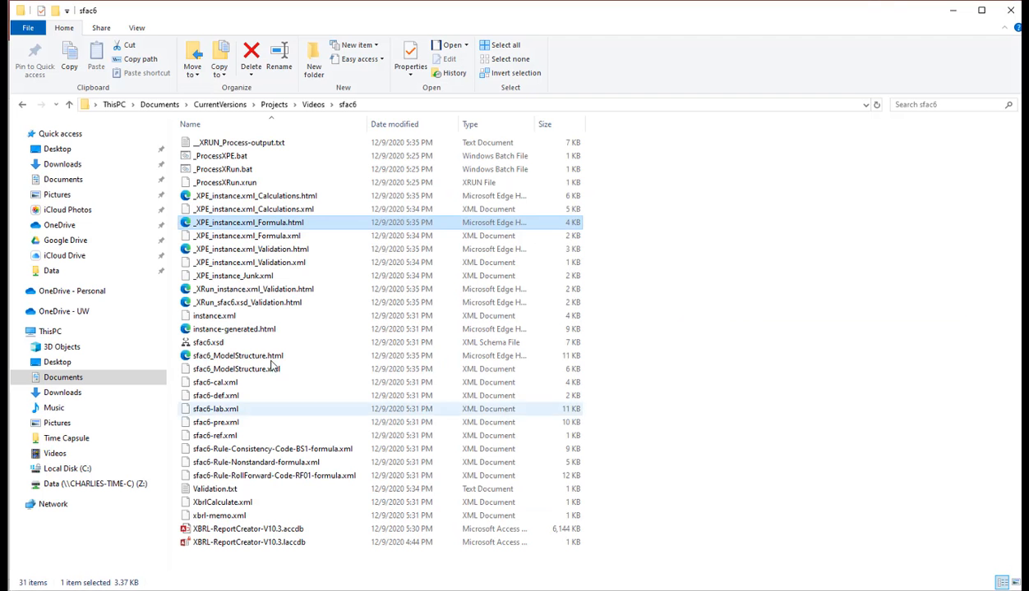
double_click(280, 197)
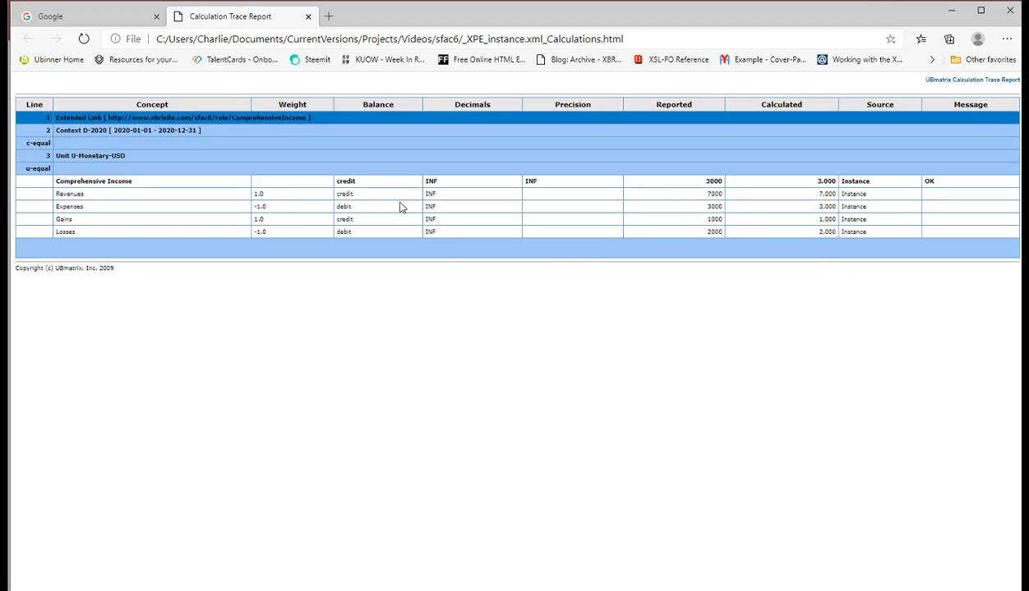
left_click(308, 16)
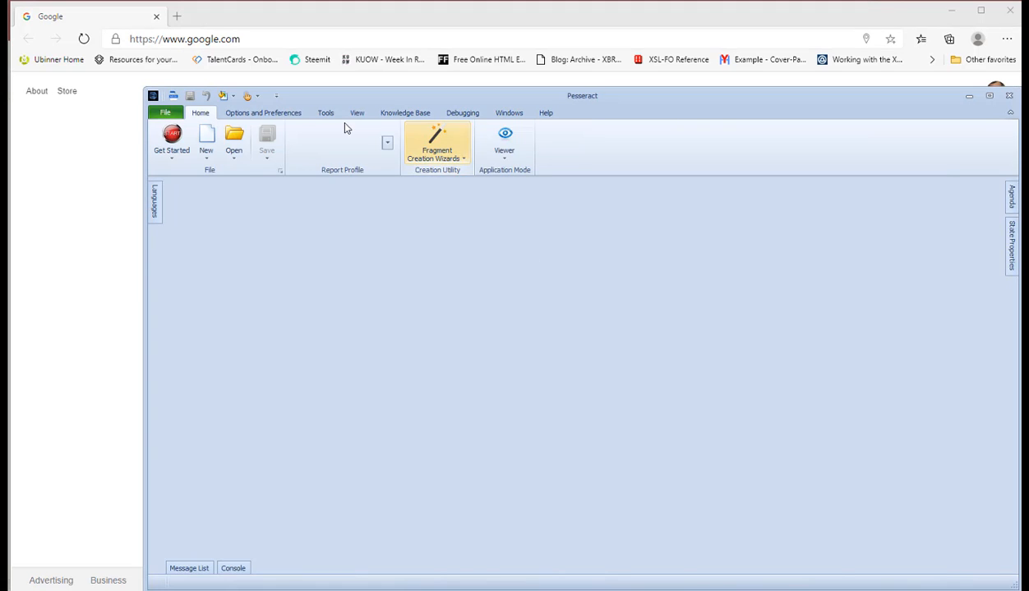
Step: In Pesseract, open the XBRL document instance.xml from Documents\CurrentVersions\Projects\Videos\sfac6
left_click(235, 152)
left_click(213, 181)
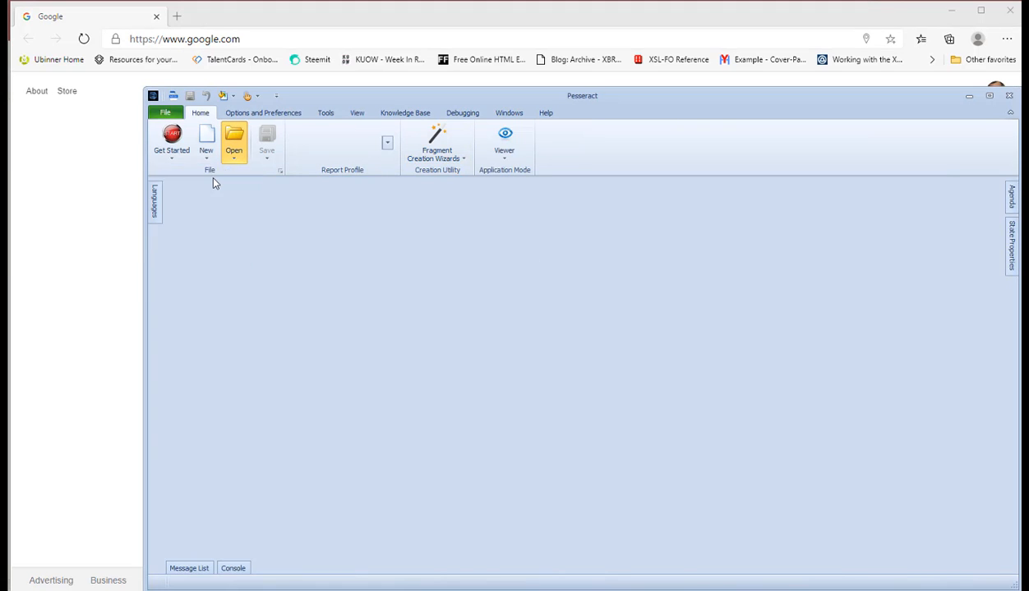
left_click(374, 136)
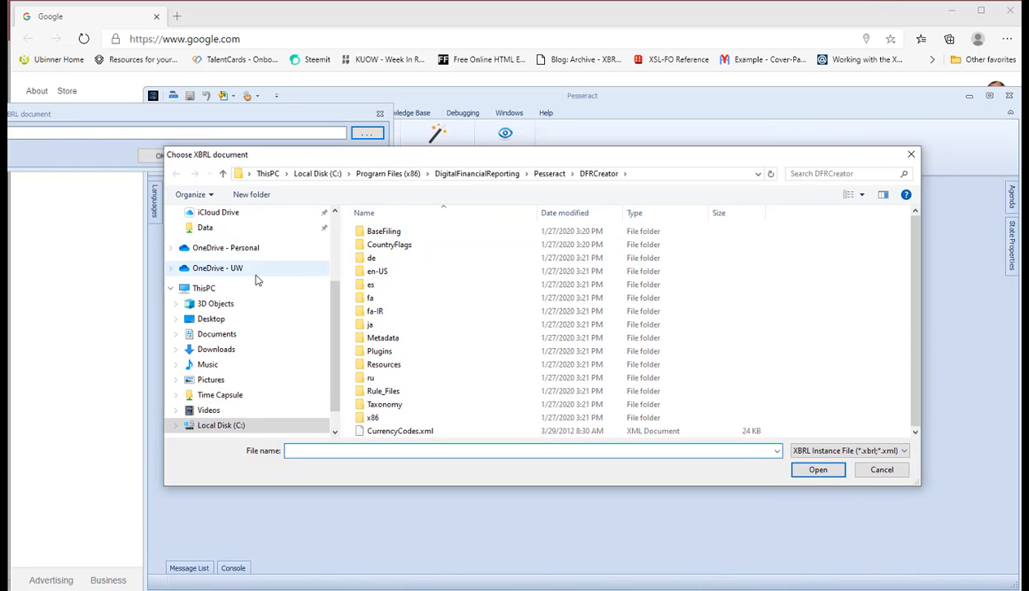
scroll(230, 254, "up", 2)
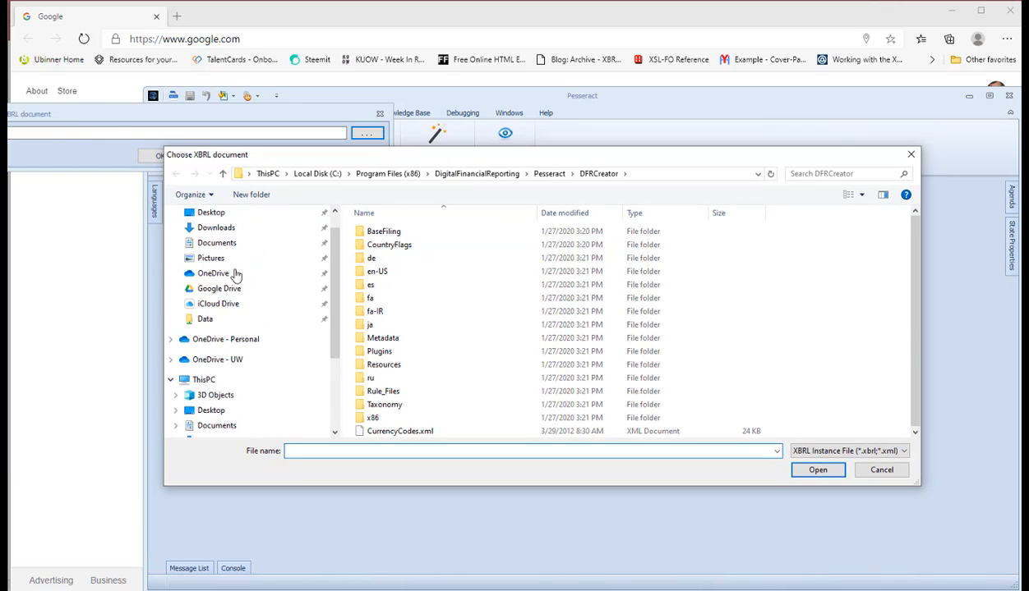
left_click(217, 242)
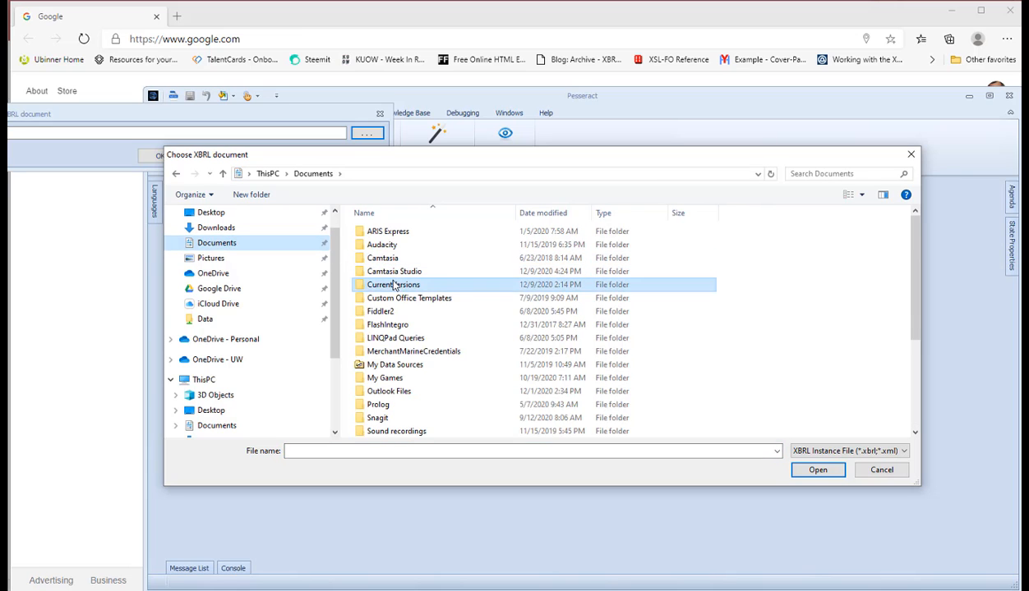
double_click(395, 285)
scroll(507, 343, "down", 5)
scroll(507, 343, "down", 4)
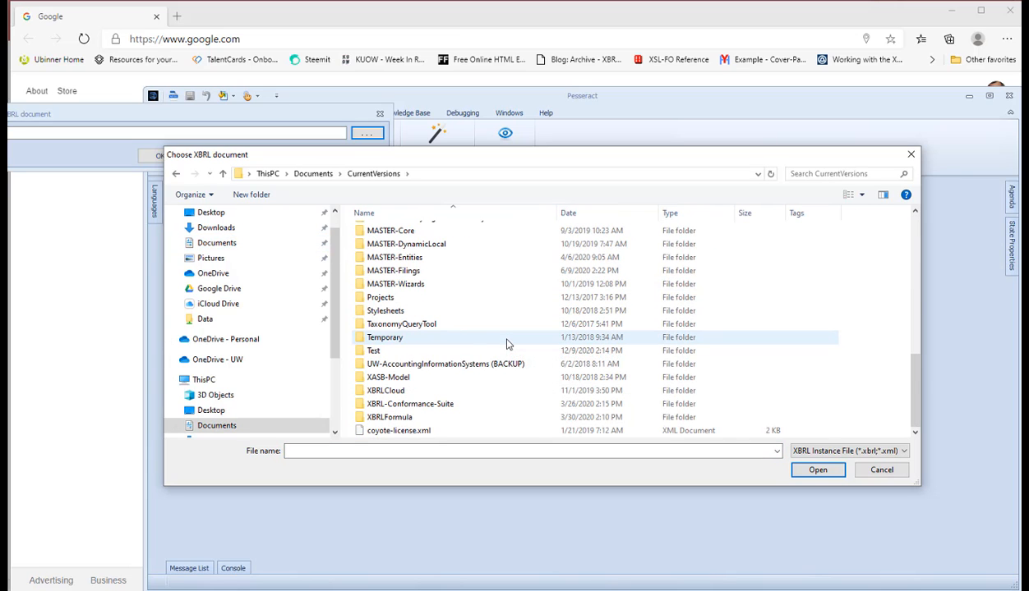
double_click(394, 299)
scroll(401, 304, "down", 10)
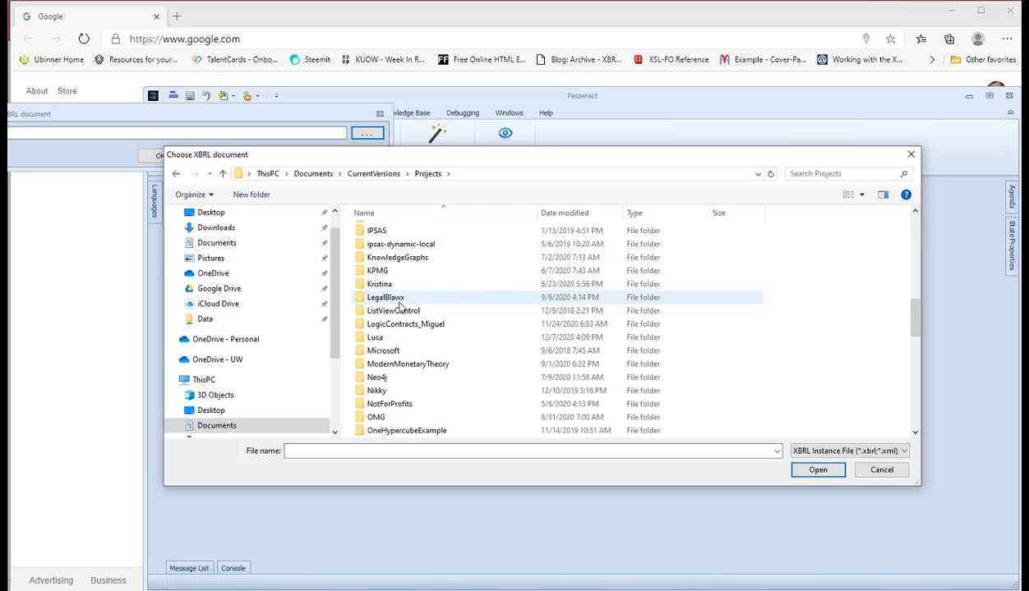
scroll(401, 308, "down", 6)
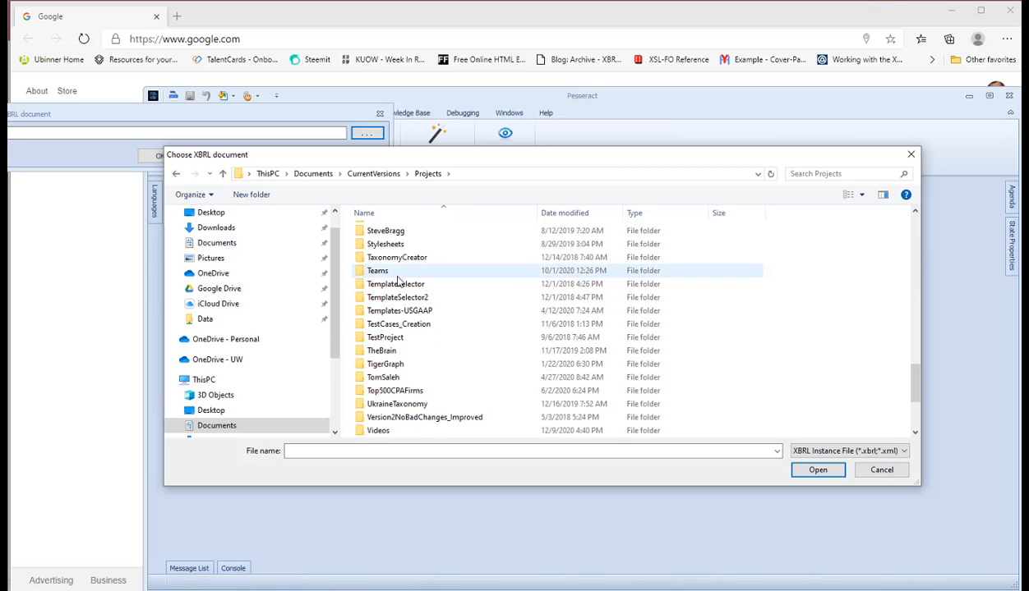
scroll(401, 310, "down", 4)
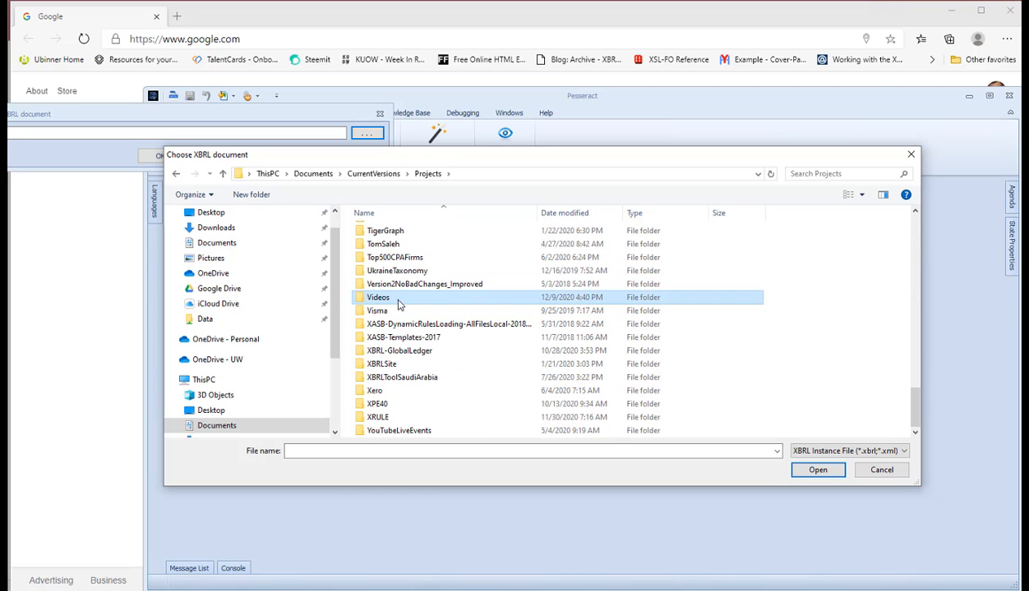
double_click(396, 298)
double_click(386, 232)
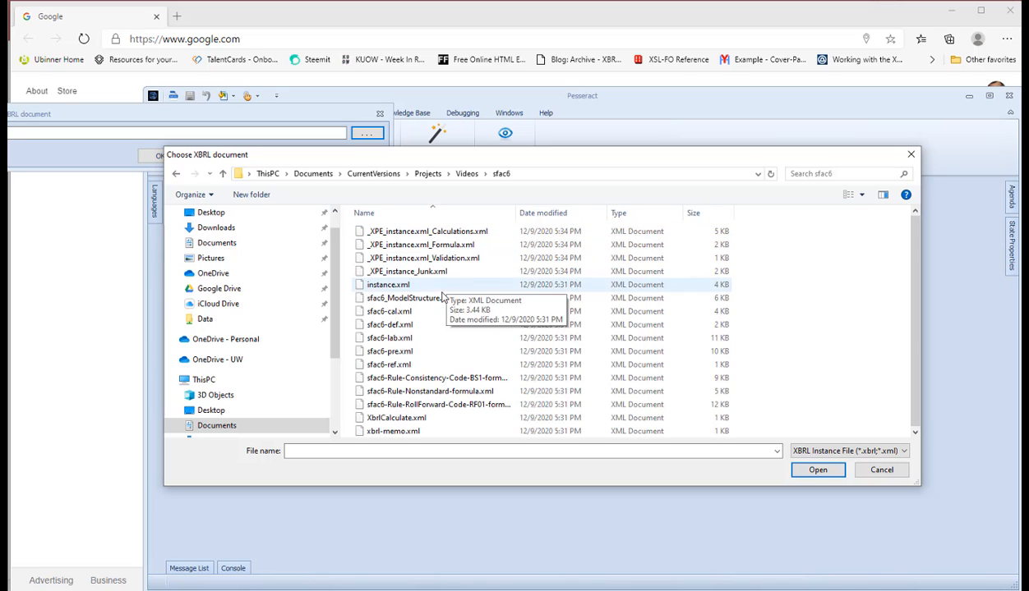
double_click(386, 285)
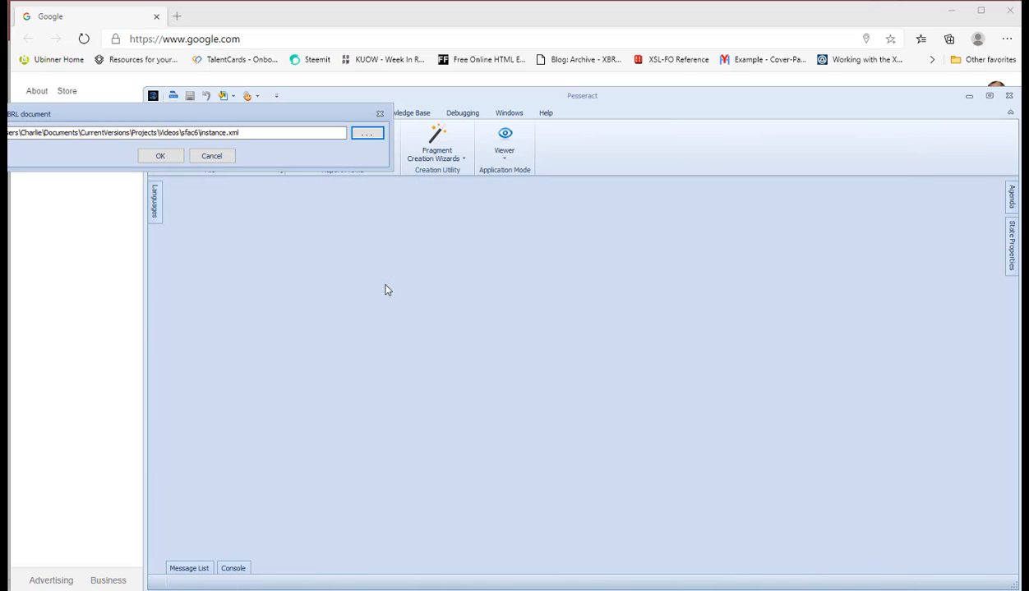
left_click(160, 156)
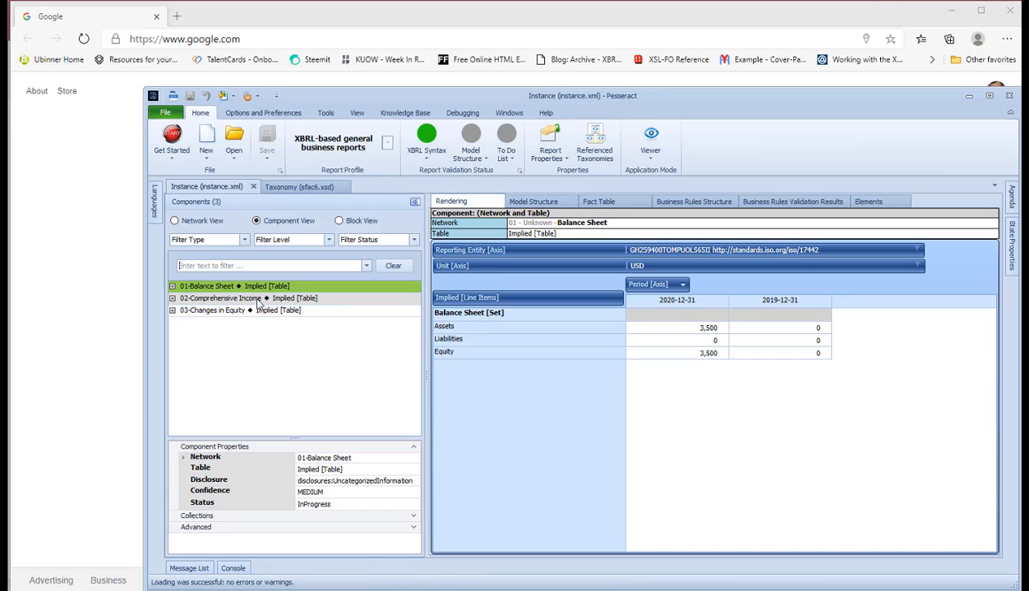
Step: View the renderings of the 02-Comprehensive Income and 03-Changes in Equity components
left_click(205, 299)
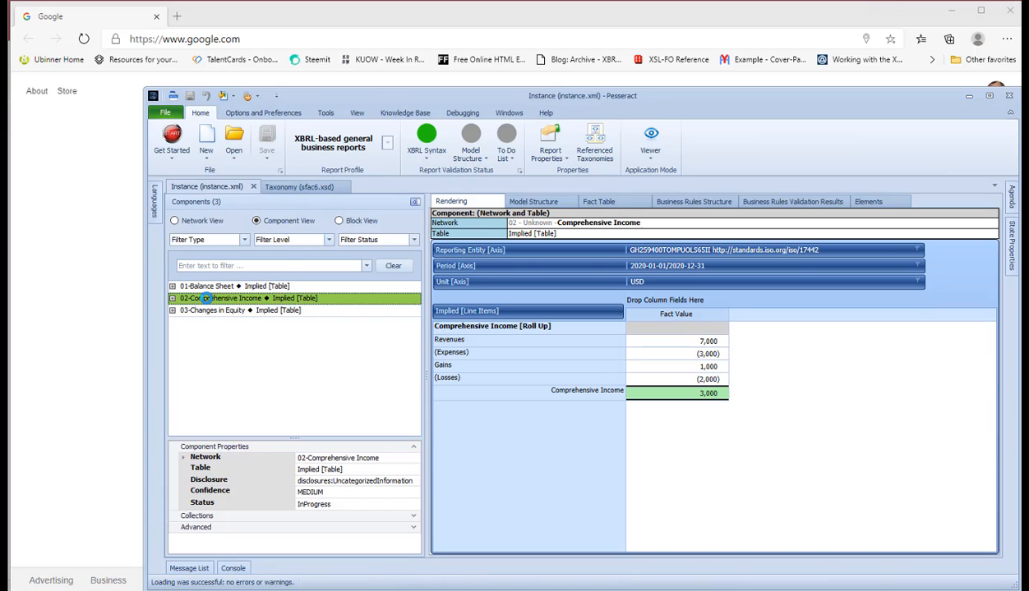
left_click(202, 311)
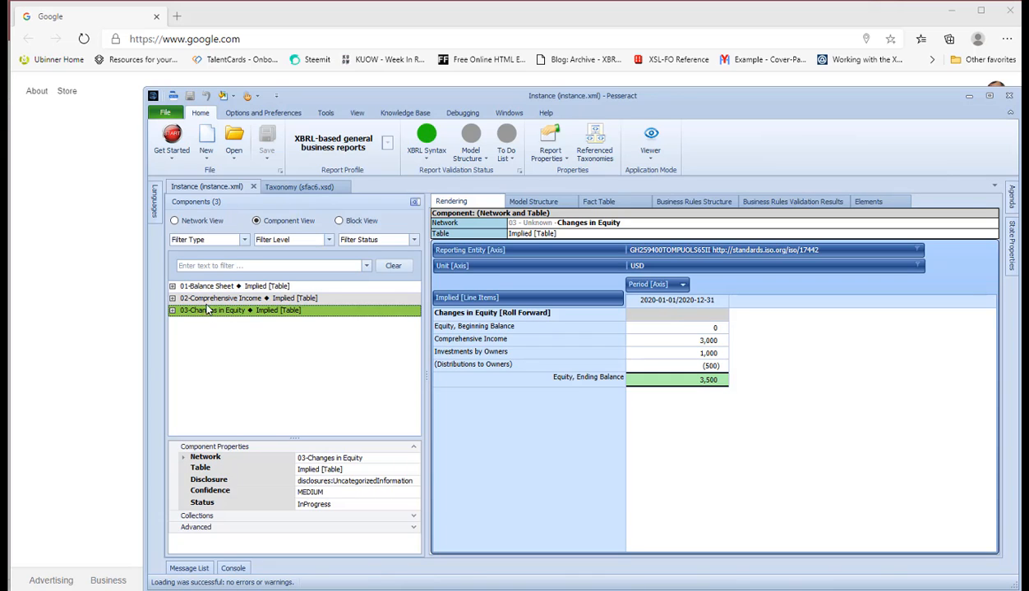
Step: In the sfac6.xsd taxonomy's first presentation tree, expand the Balance Sheet, Comprehensive Income and Changes in Equity networks down to their line items
left_click(300, 187)
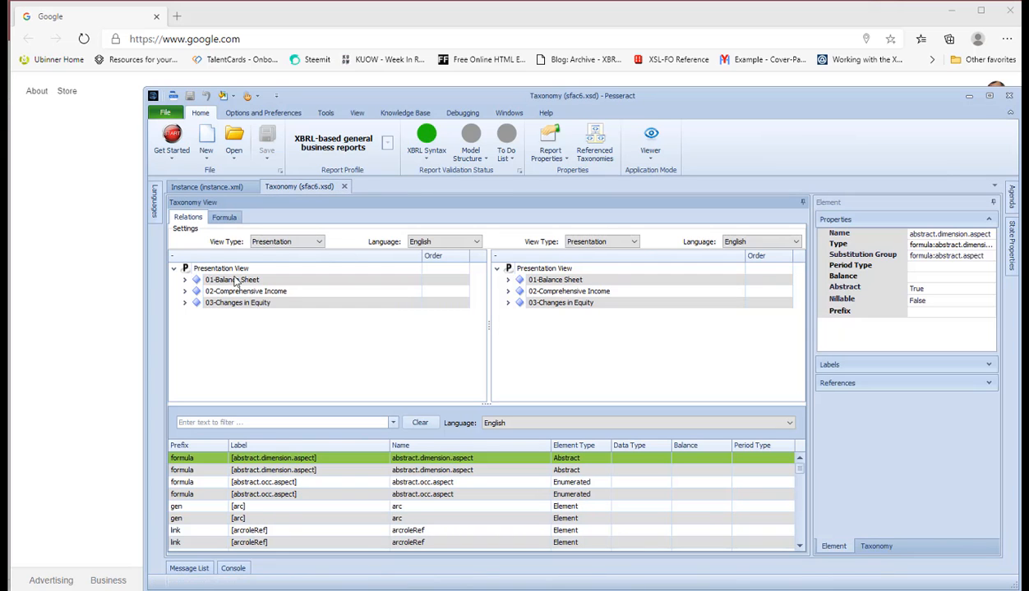
left_click(185, 280)
left_click(197, 291)
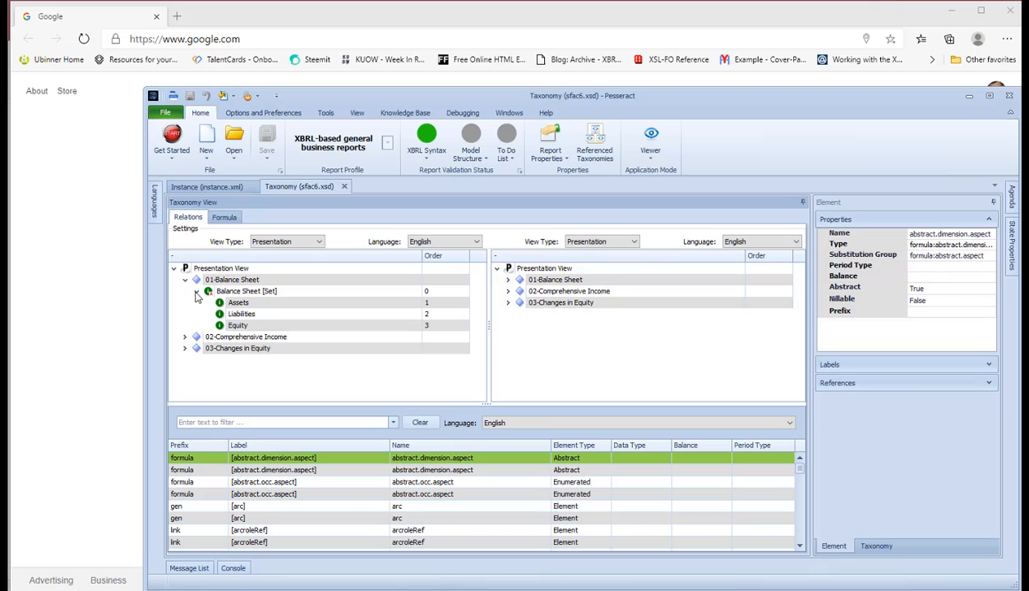
left_click(185, 337)
left_click(196, 349)
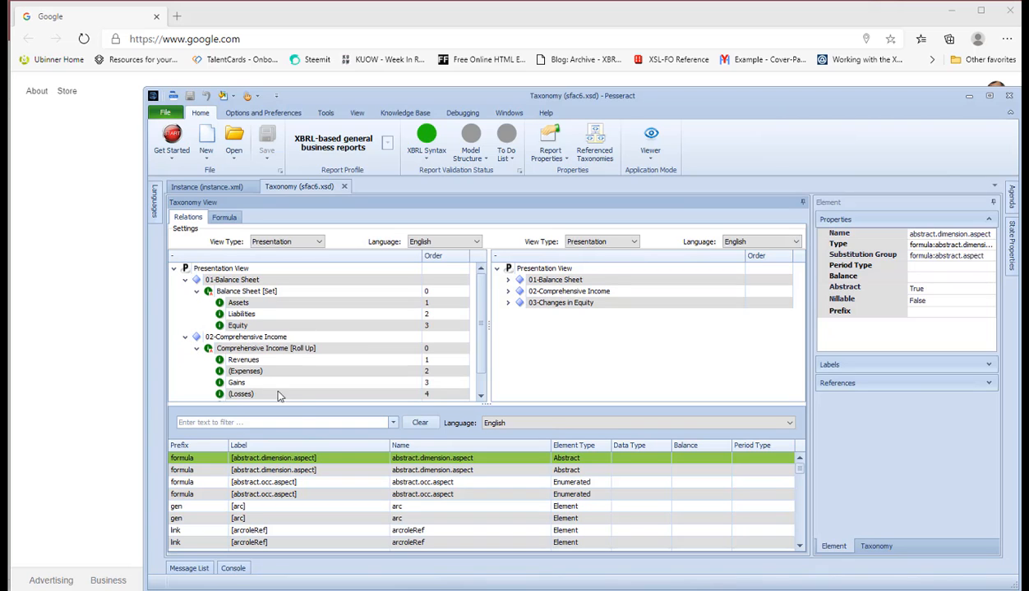
left_click_drag(483, 402, 342, 488)
left_click(186, 417)
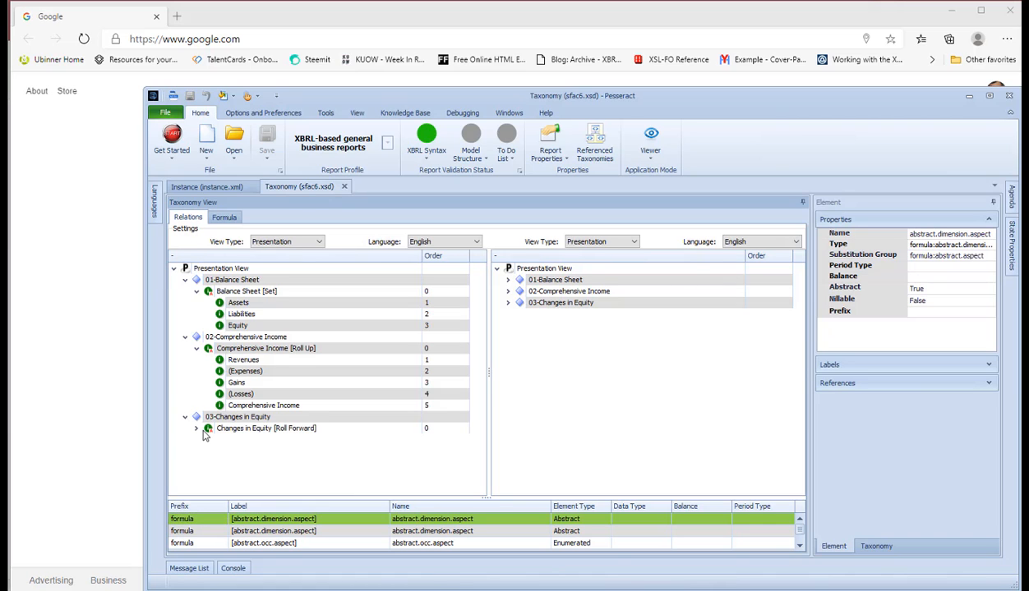
left_click(196, 428)
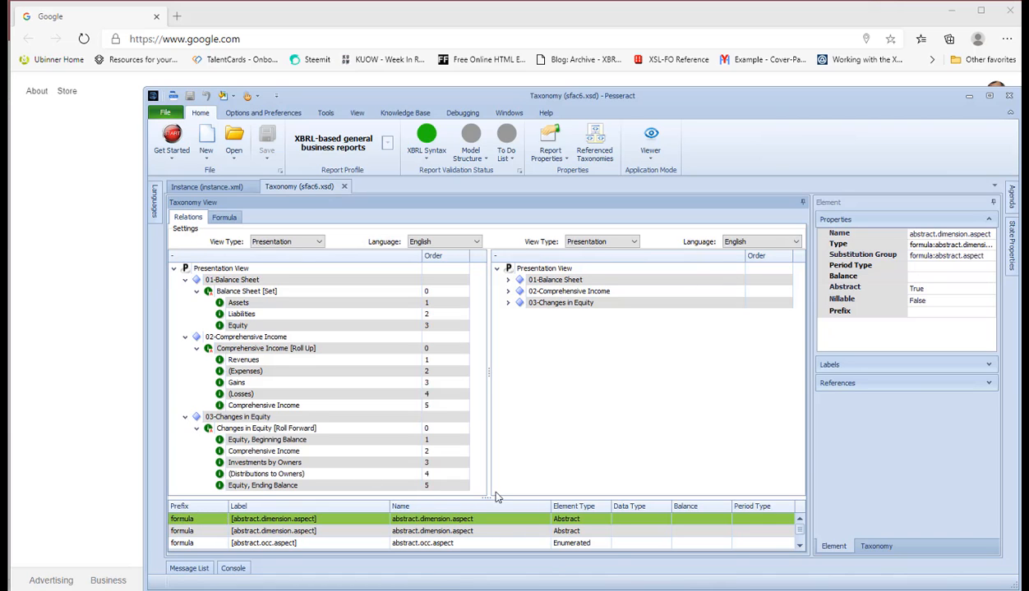
Step: Examine the taxonomy's element list for the sfac6 elements and their element type, data type, balance and period type
left_click_drag(486, 496, 487, 394)
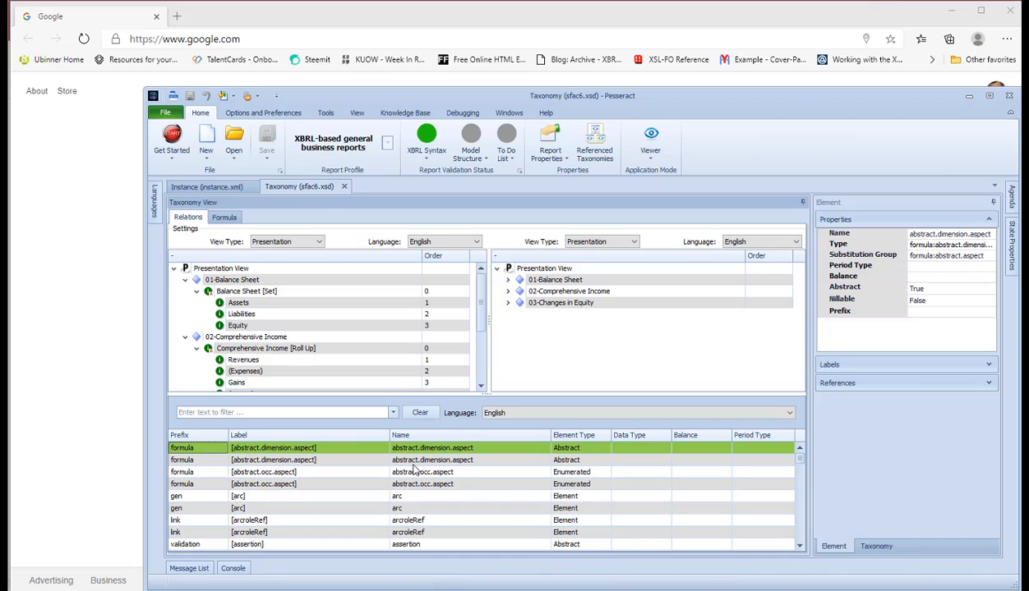
scroll(404, 465, "down", 5)
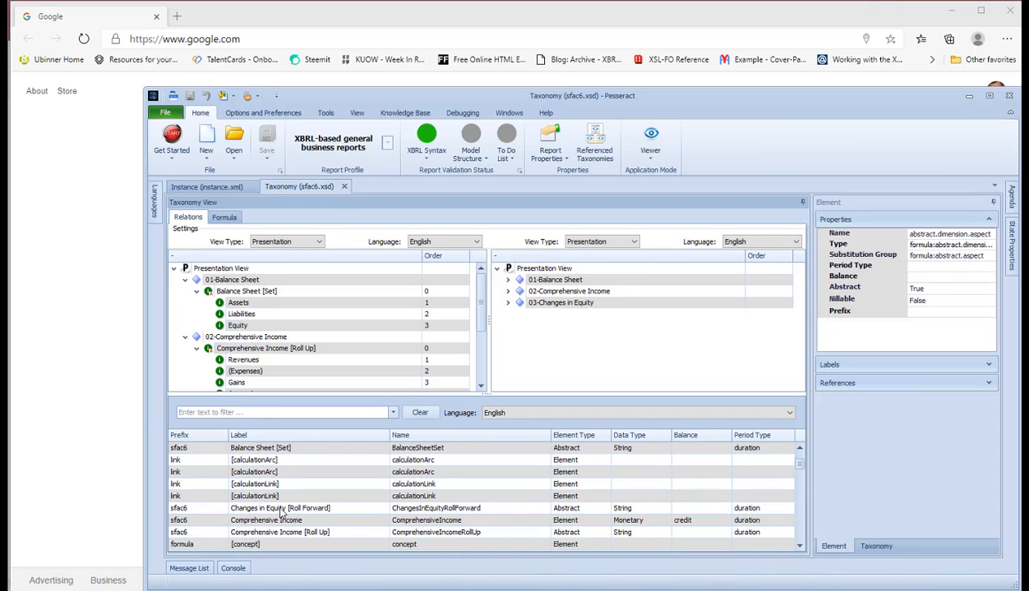
scroll(320, 525, "down", 1)
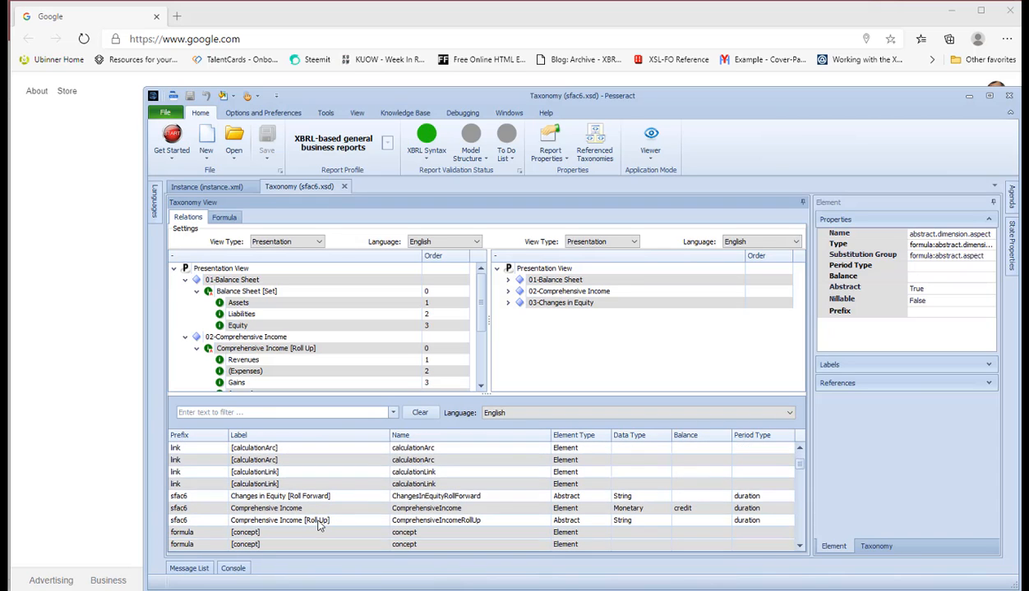
scroll(319, 525, "up", 1)
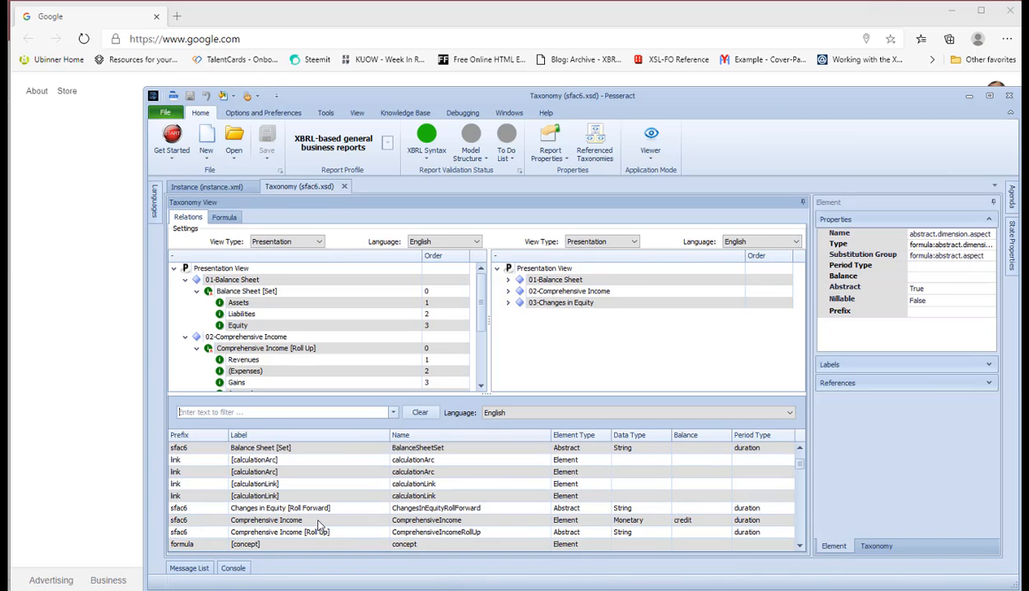
scroll(319, 526, "up", 5)
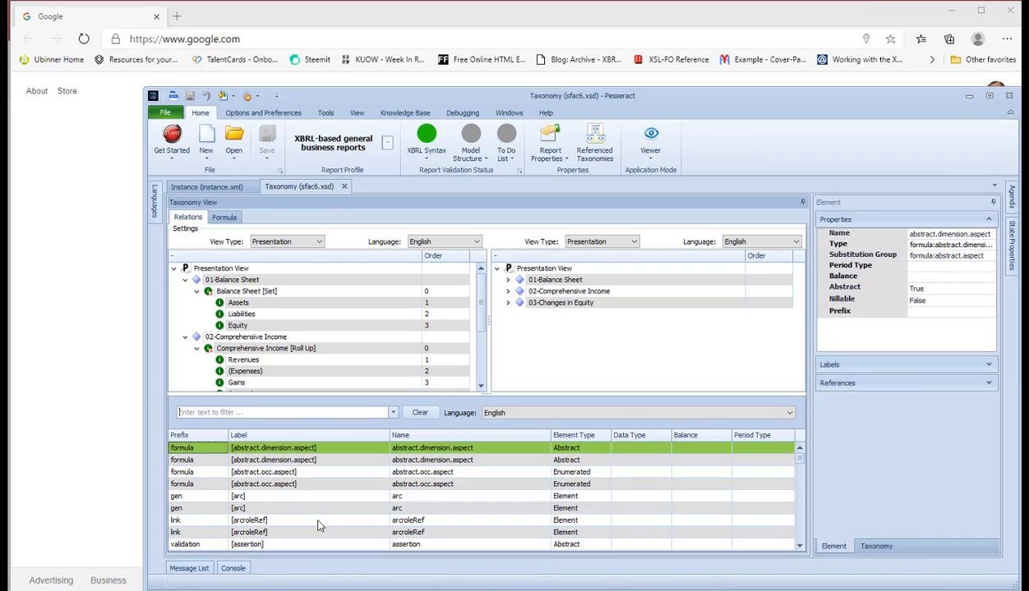
scroll(320, 526, "down", 10)
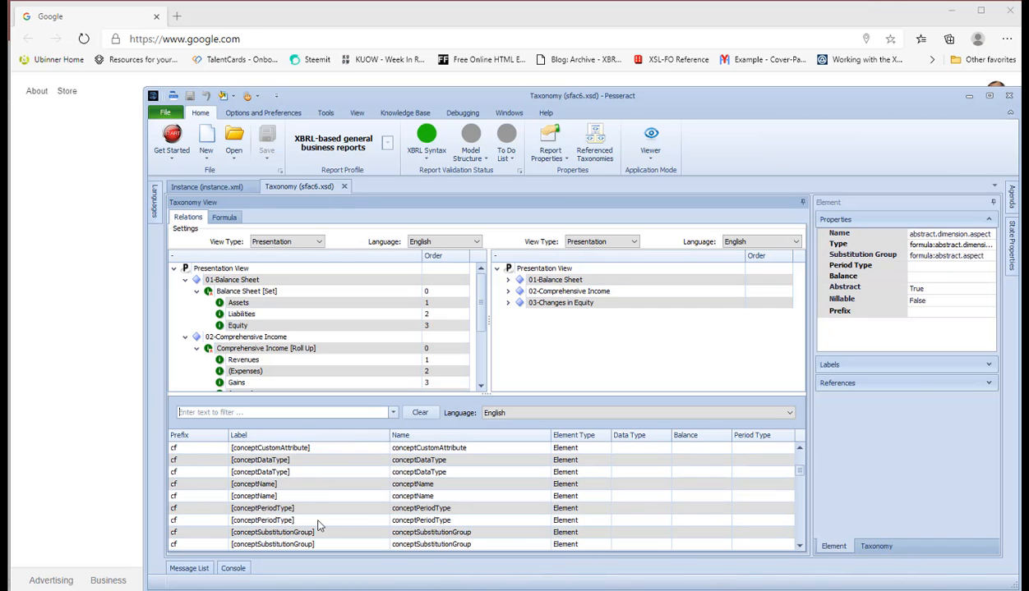
scroll(319, 526, "down", 4)
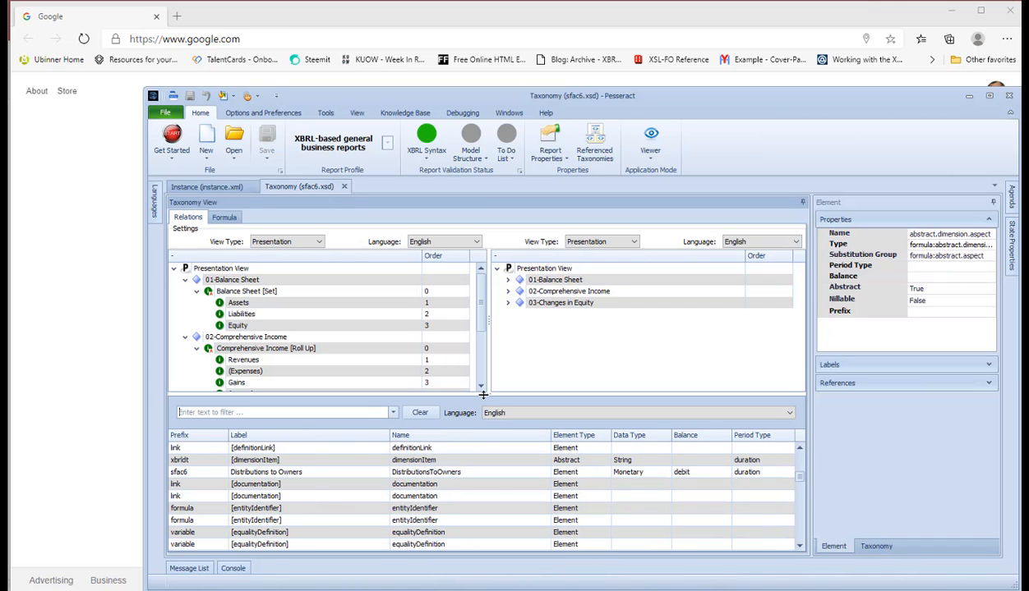
left_click_drag(483, 395, 488, 443)
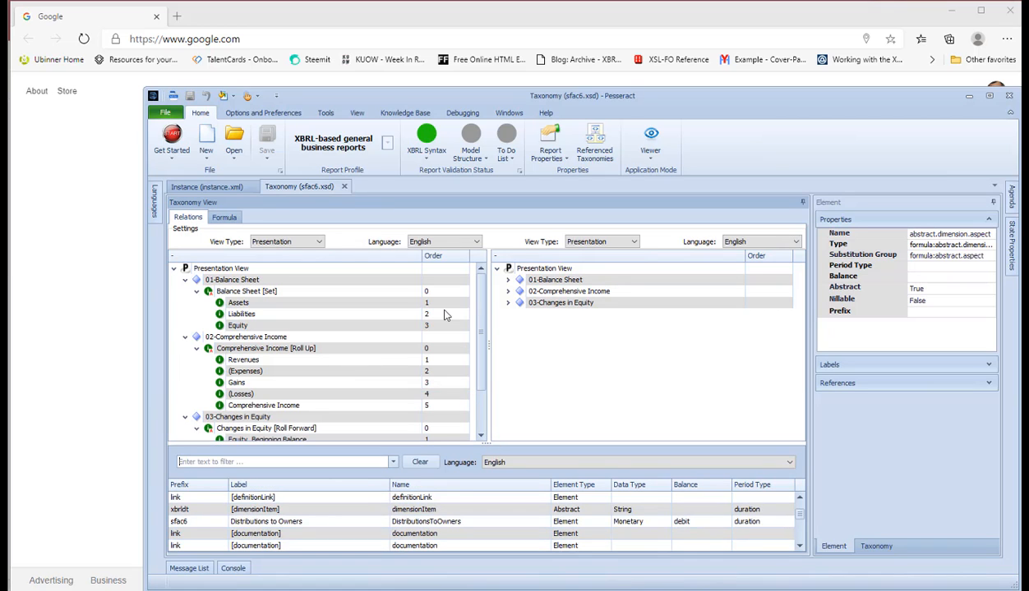
Step: Close the open instance.xml report and the sfac6.xsd taxonomy
left_click(197, 187)
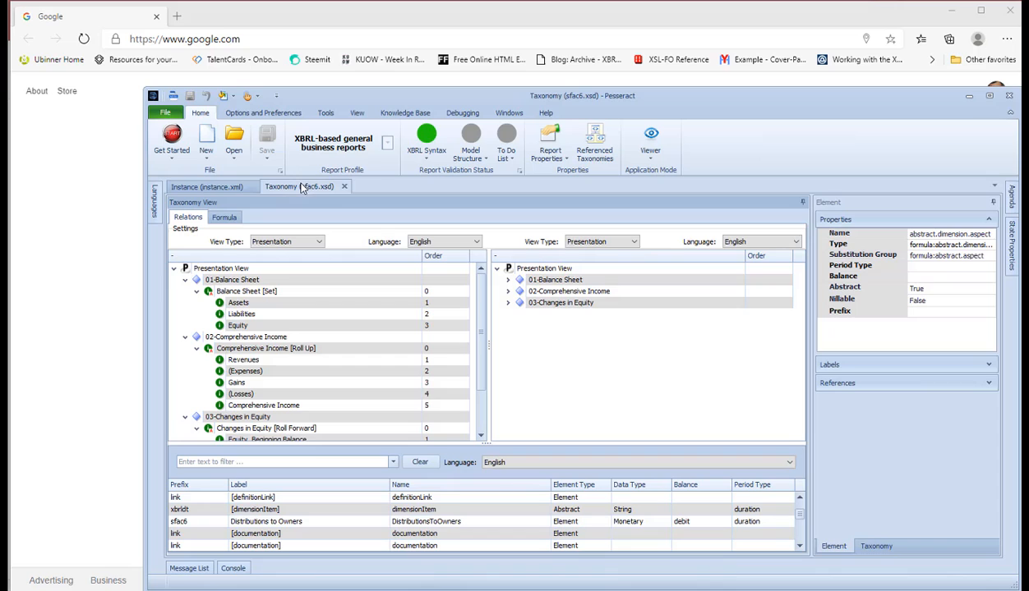
left_click(324, 188)
left_click(343, 186)
right_click(348, 180)
left_click(386, 188)
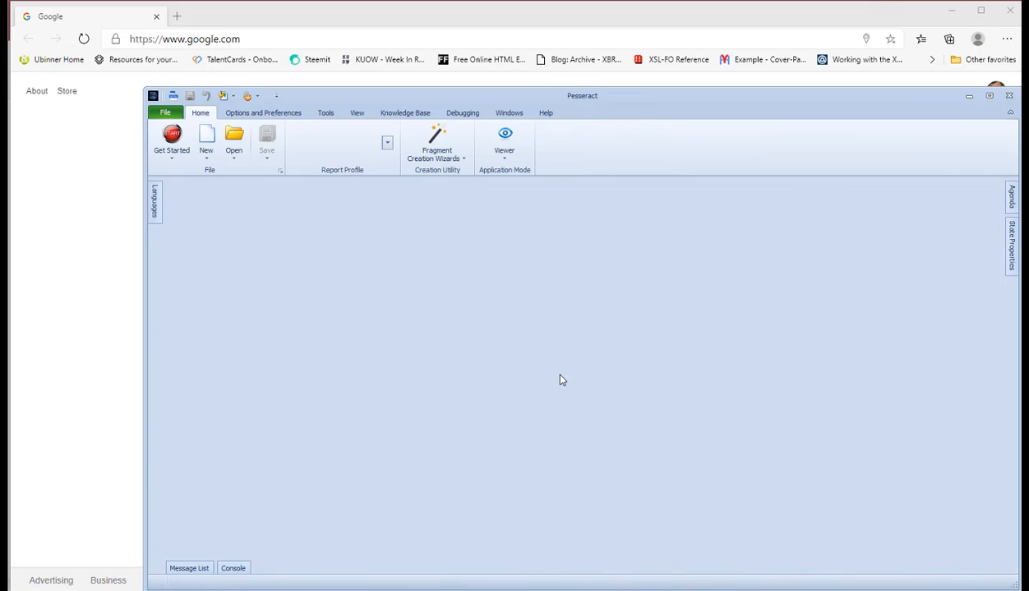